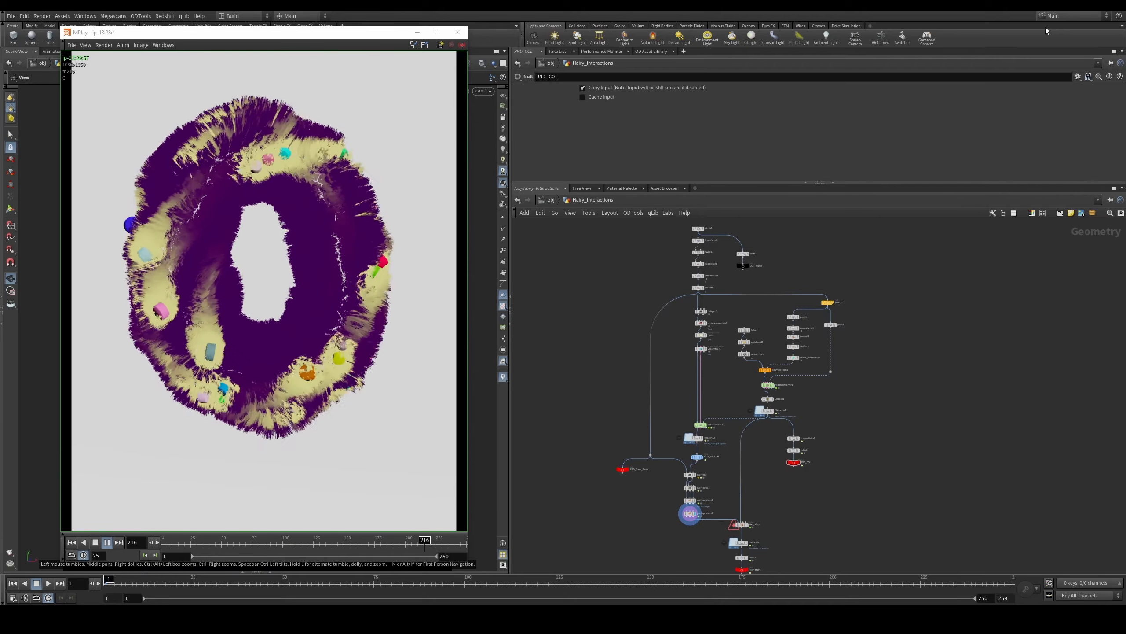
# Step: Close the flipbook preview and examine the node groups of the finished Hairy_Interactions network, displaying the hairgen1 result
pyautogui.click(457, 32)
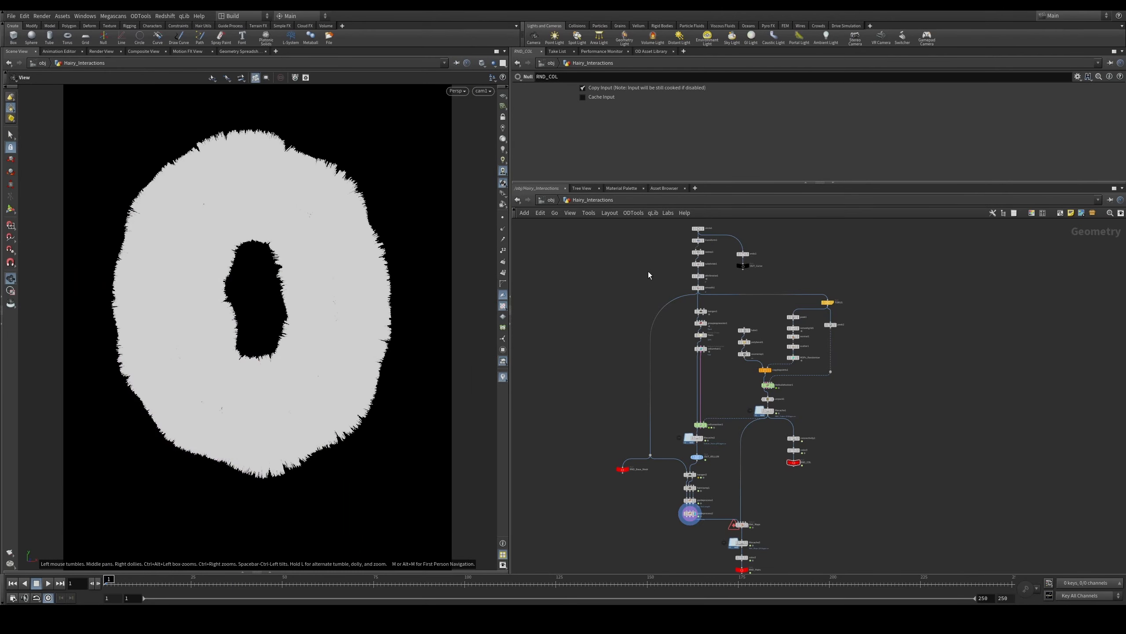
pyautogui.moveTo(661, 225); pyautogui.dragTo(722, 366)
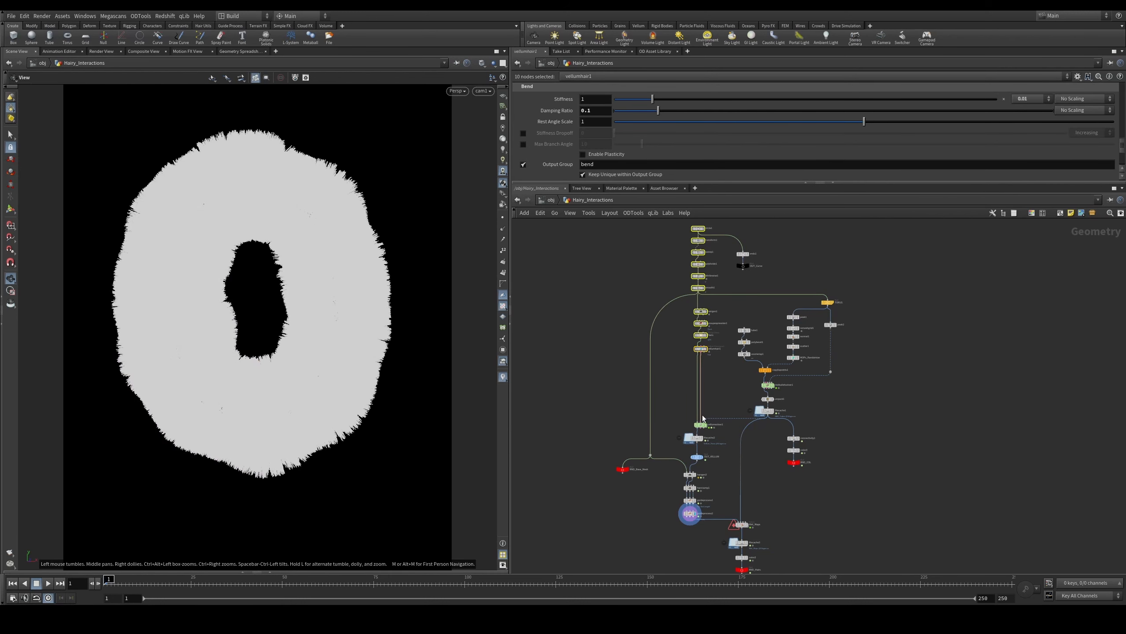
pyautogui.moveTo(822, 359); pyautogui.dragTo(736, 418)
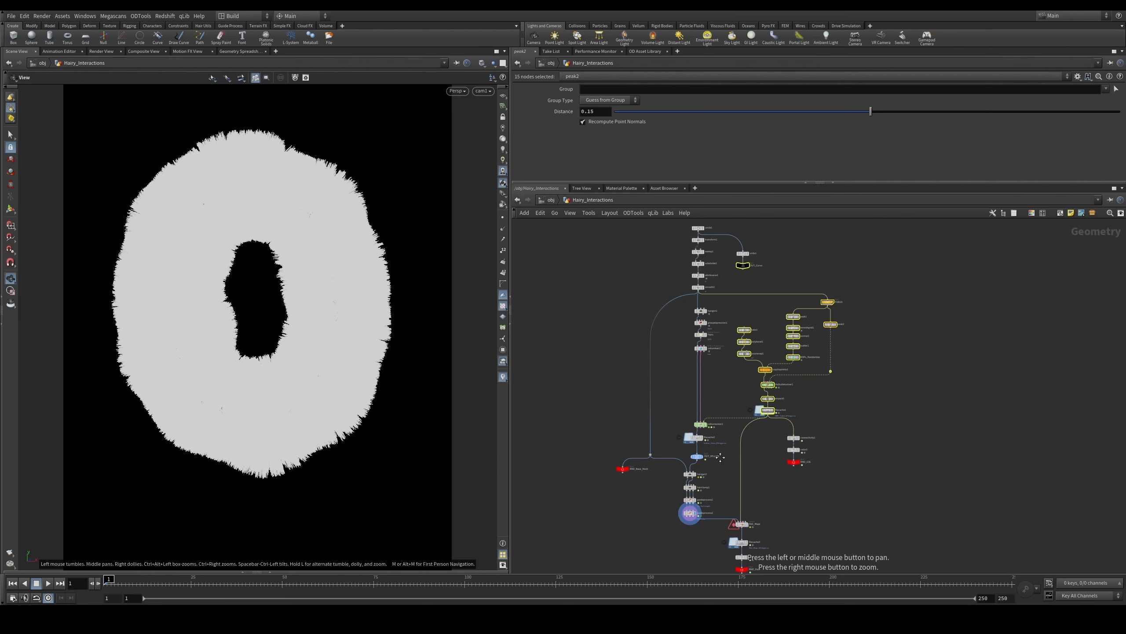
pyautogui.moveTo(720, 459); pyautogui.dragTo(722, 426, button='middle')
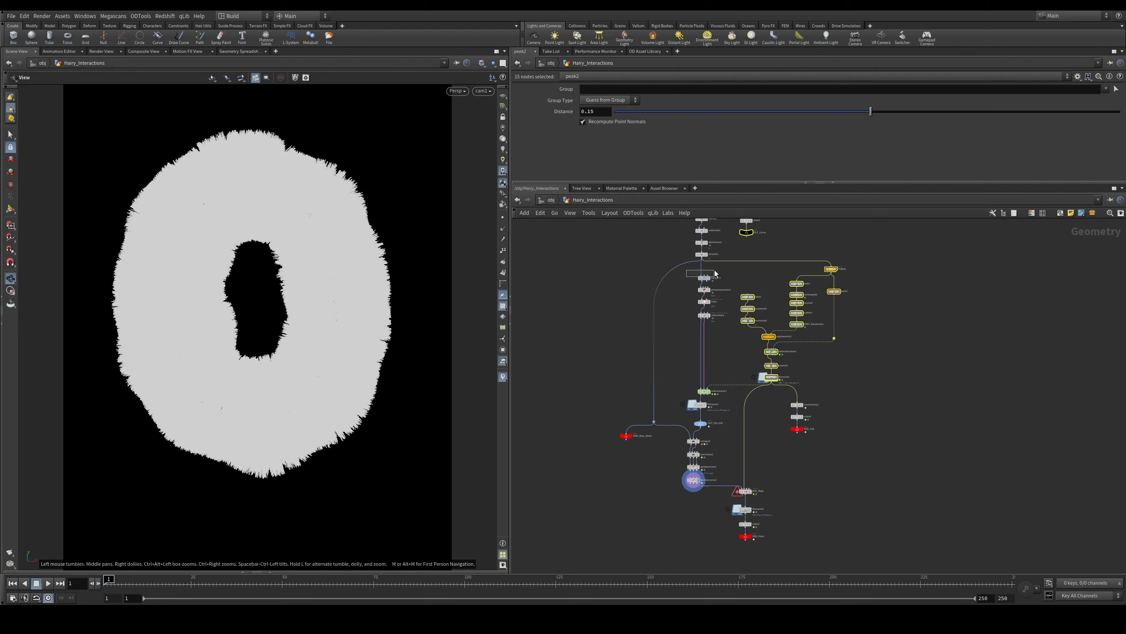
pyautogui.moveTo(715, 273); pyautogui.dragTo(715, 273)
pyautogui.press('r')
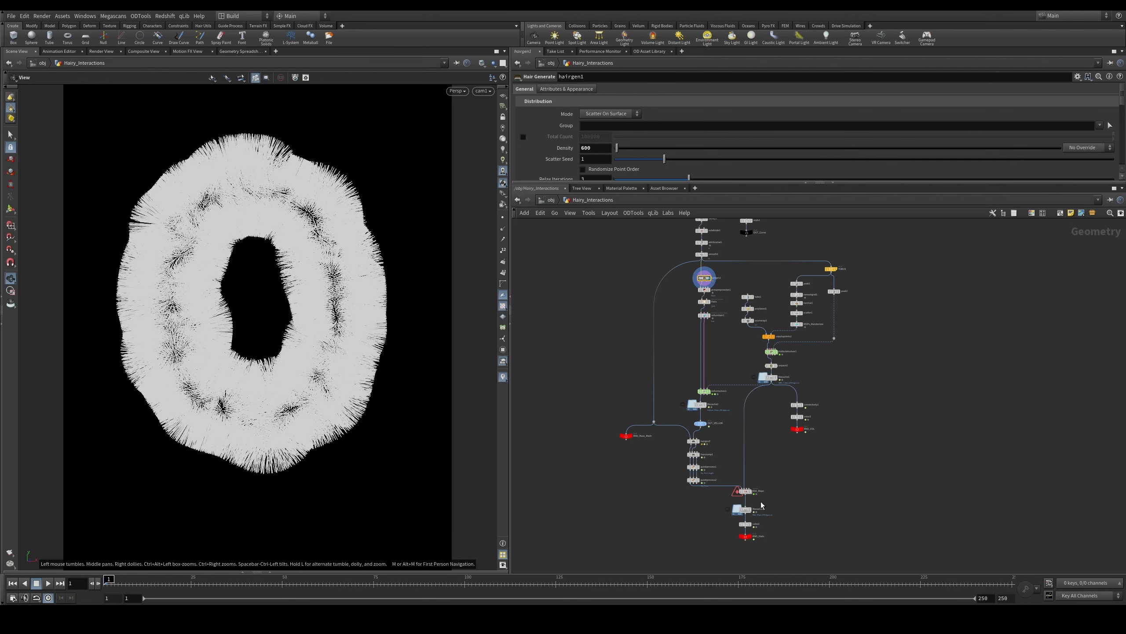
# Step: Inspect the Wet_Maps file cache at frame 56, then display the node directly below it
pyautogui.click(745, 509)
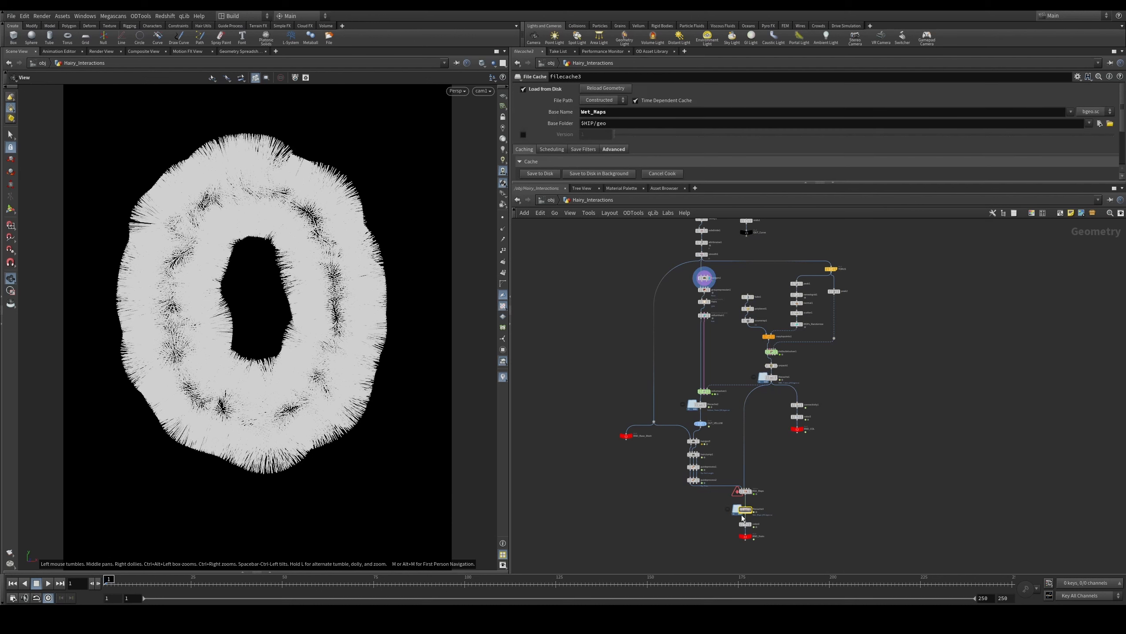
pyautogui.press('r')
pyautogui.click(222, 583)
pyautogui.click(303, 584)
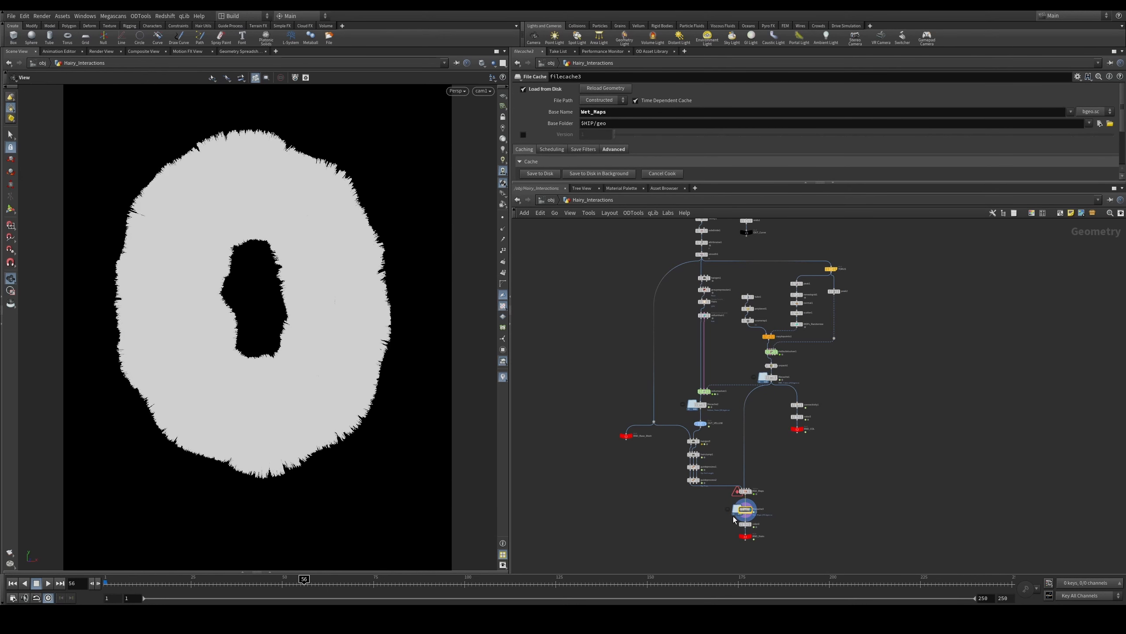
pyautogui.click(745, 524)
pyautogui.press('r')
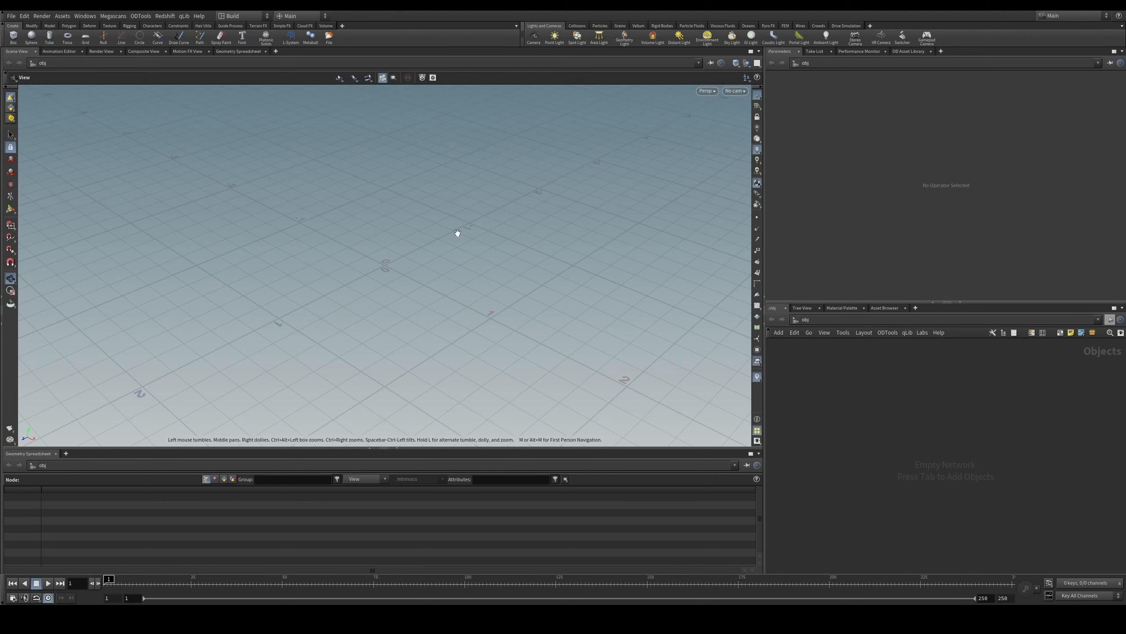
# Step: Set the viewport background color scheme to dark in the display options
pyautogui.press('d')
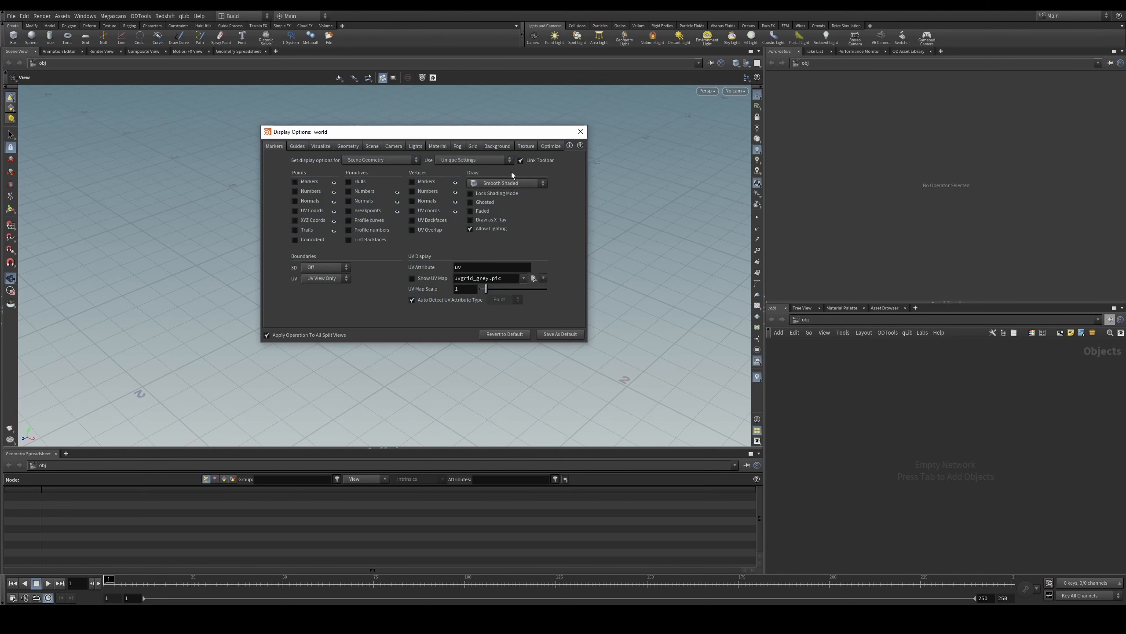
pyautogui.click(498, 145)
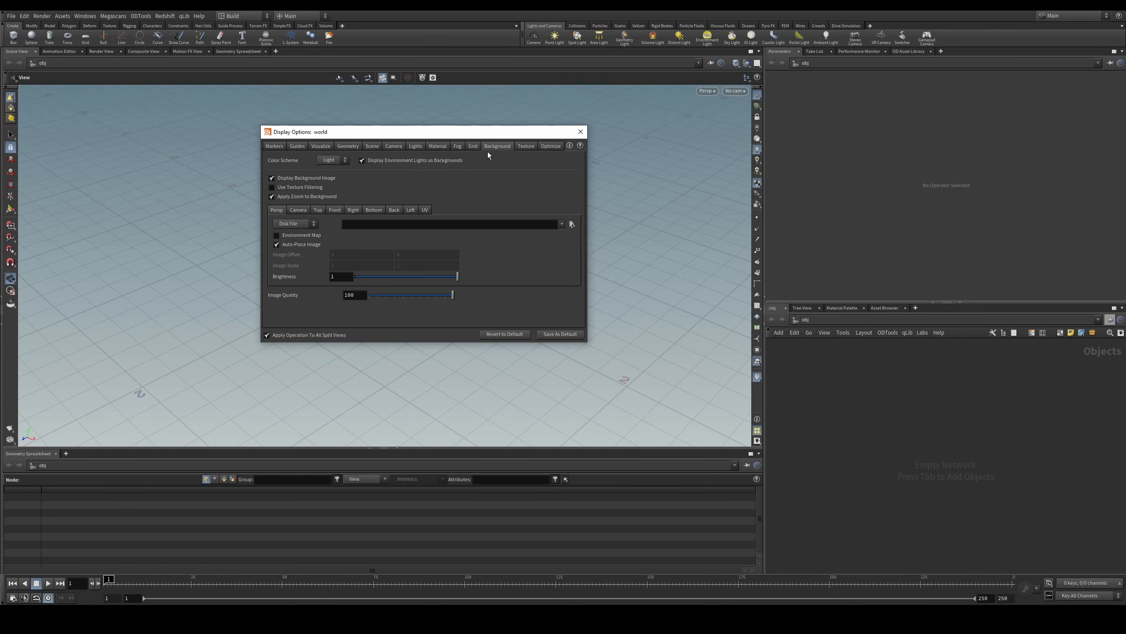
pyautogui.click(343, 160)
pyautogui.click(331, 169)
pyautogui.click(580, 131)
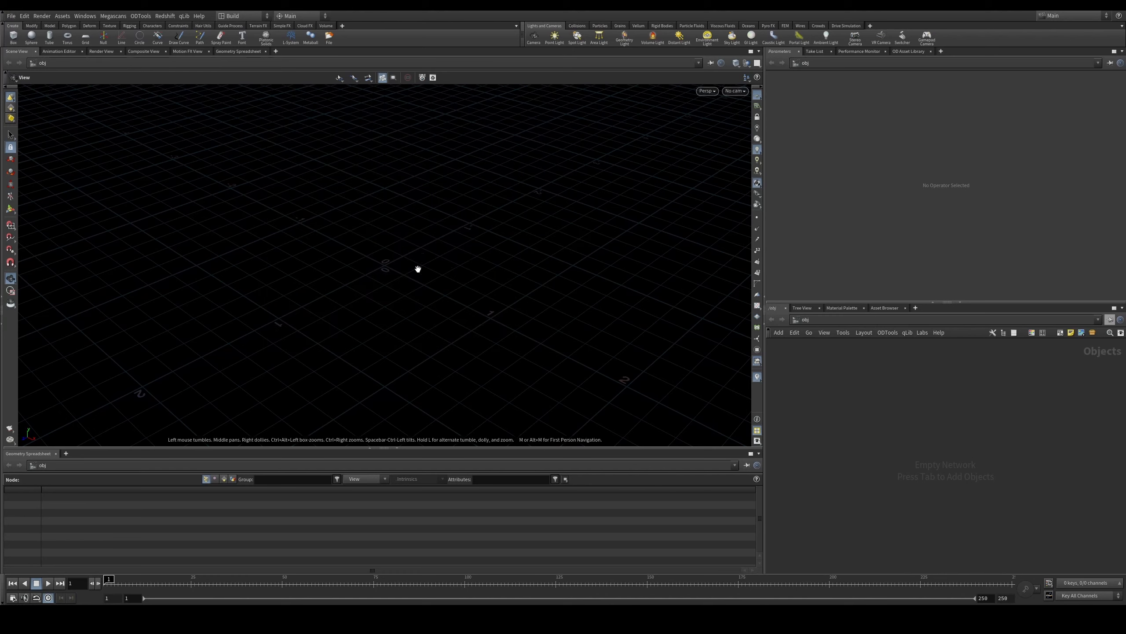
pyautogui.moveTo(417, 269); pyautogui.dragTo(470, 229)
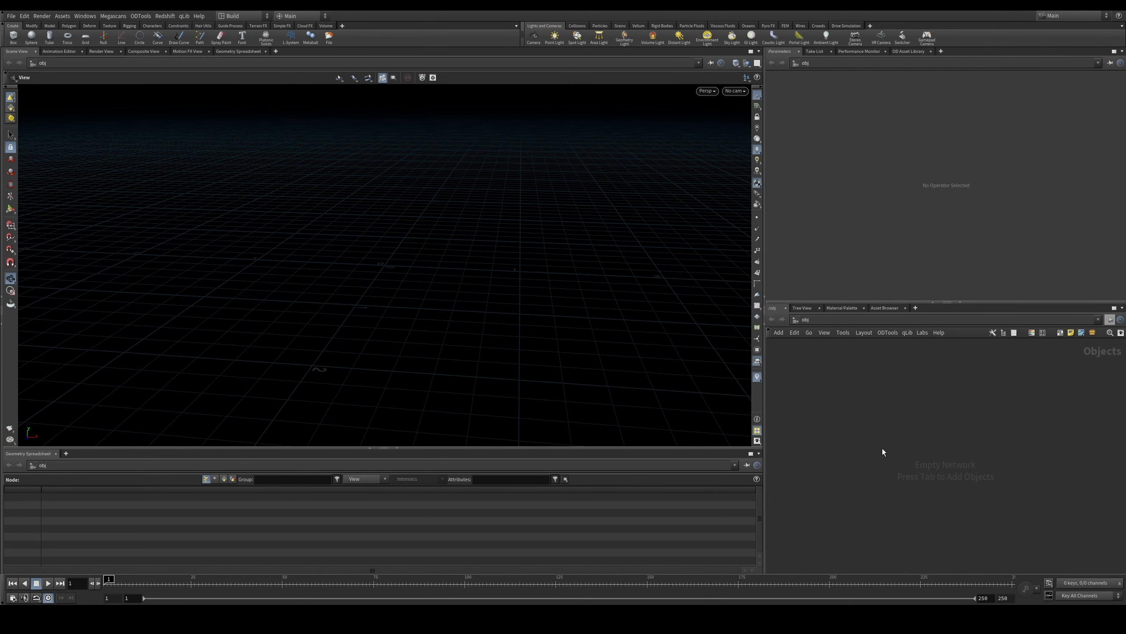
# Step: Create a Geometry object in the empty obj network and name it Working
pyautogui.press('Tab')
pyautogui.write('geo')
pyautogui.press('Return')
pyautogui.click(871, 406)
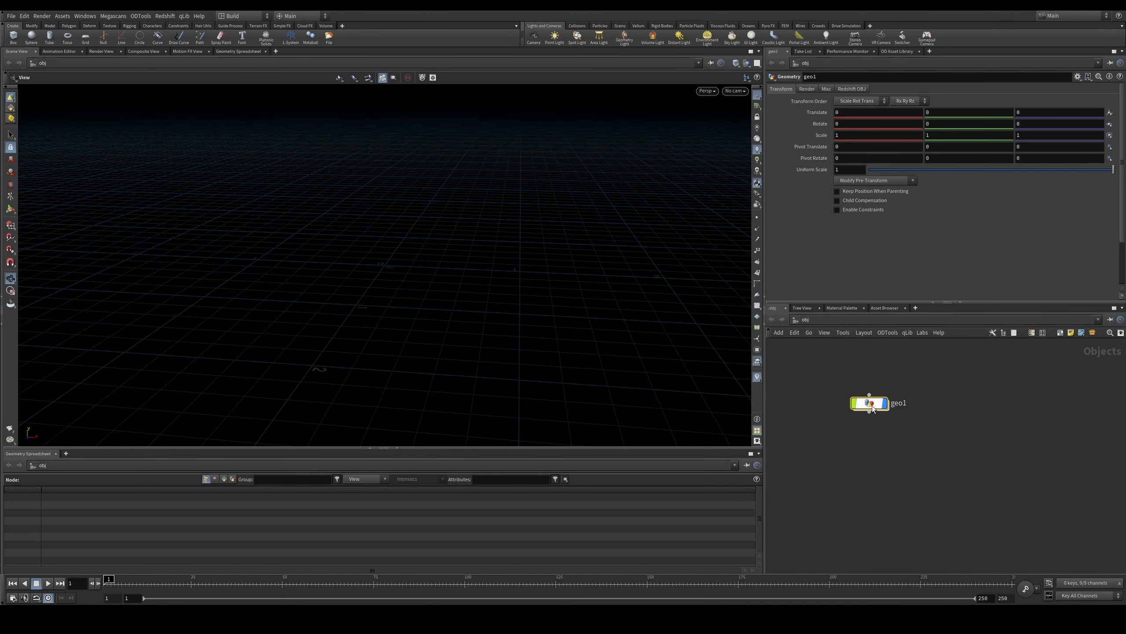
pyautogui.press('F2')
pyautogui.write('Working')
pyautogui.press('Return')
# Step: Color the Working node yellow-orange using the color palette
pyautogui.press('c')
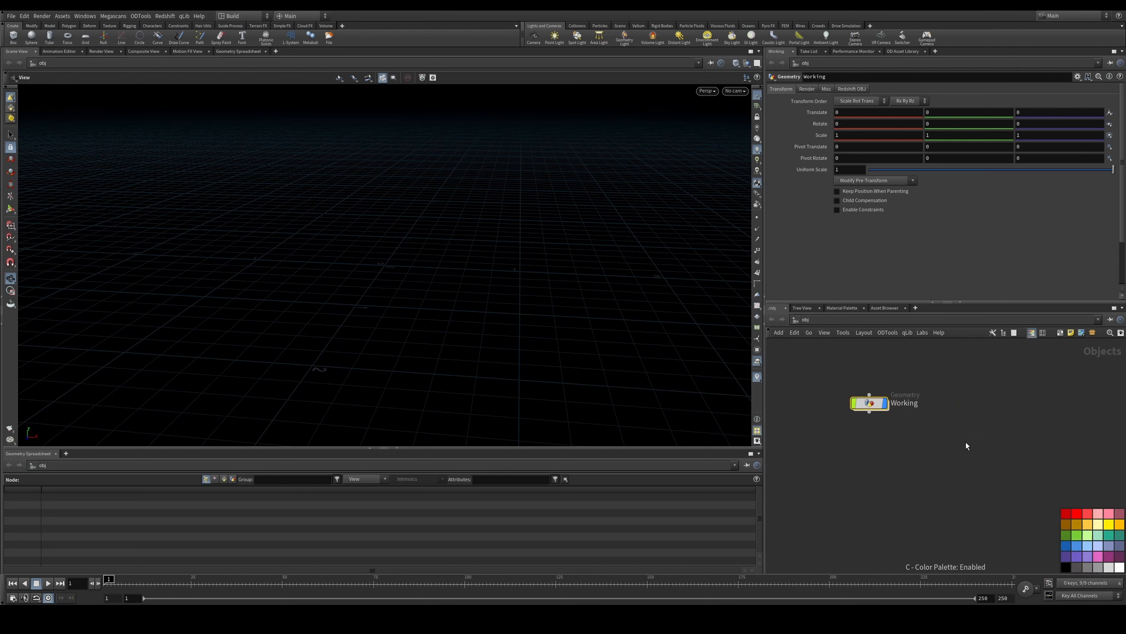
pyautogui.click(1082, 523)
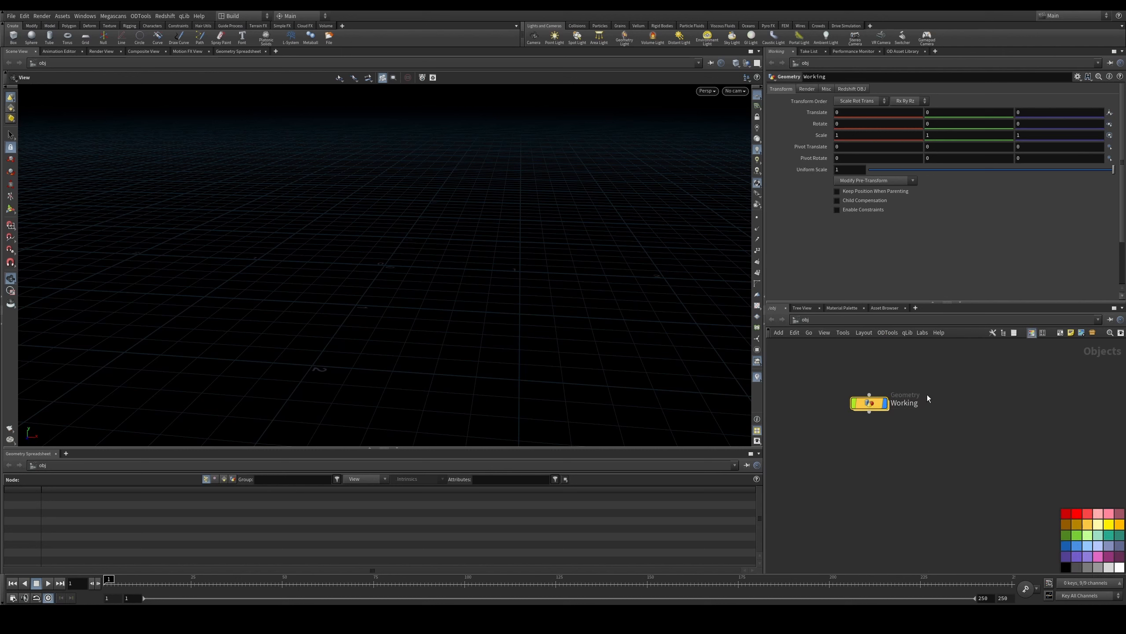
pyautogui.press('c')
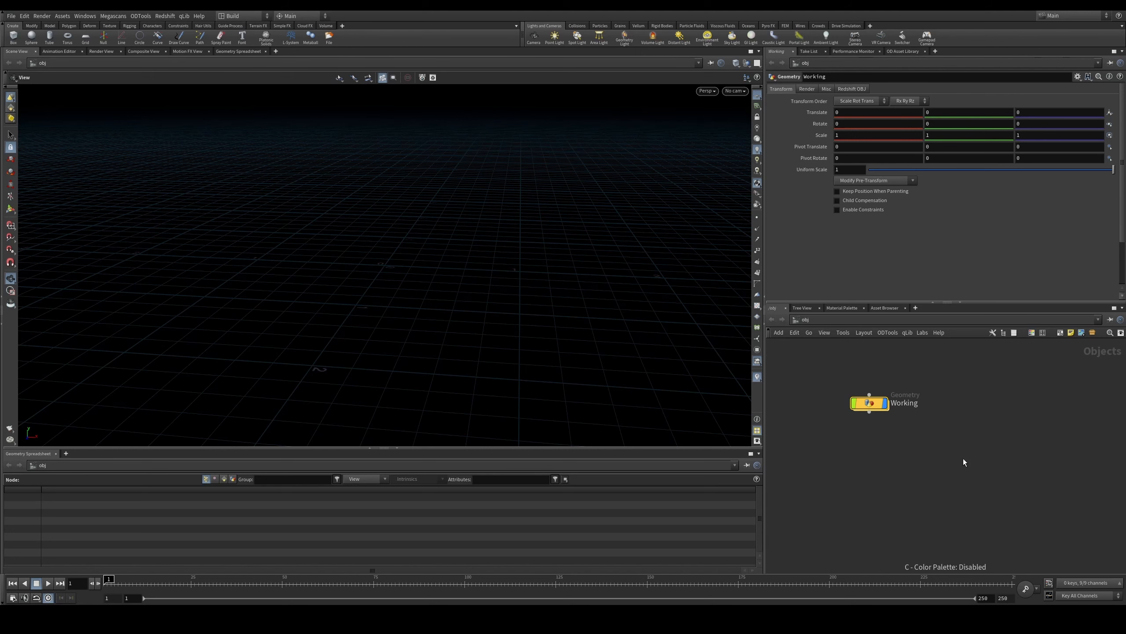
# Step: Go inside the Working object and add a Circle node
pyautogui.doubleClick(870, 403)
pyautogui.press('Tab')
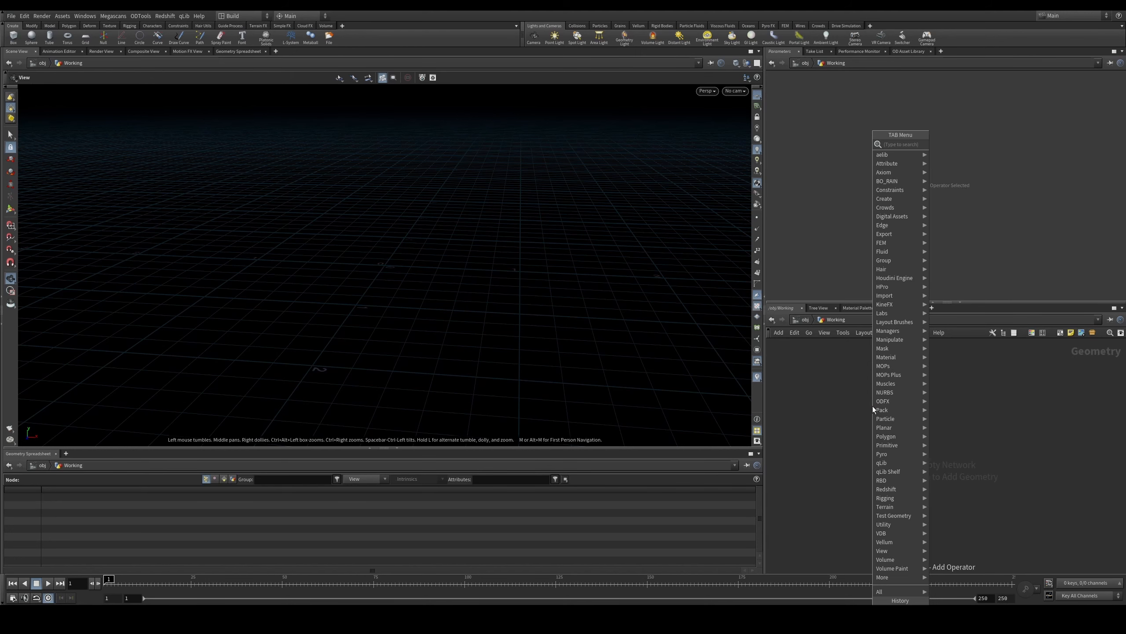
pyautogui.write('circle')
pyautogui.press('Return')
pyautogui.click(872, 406)
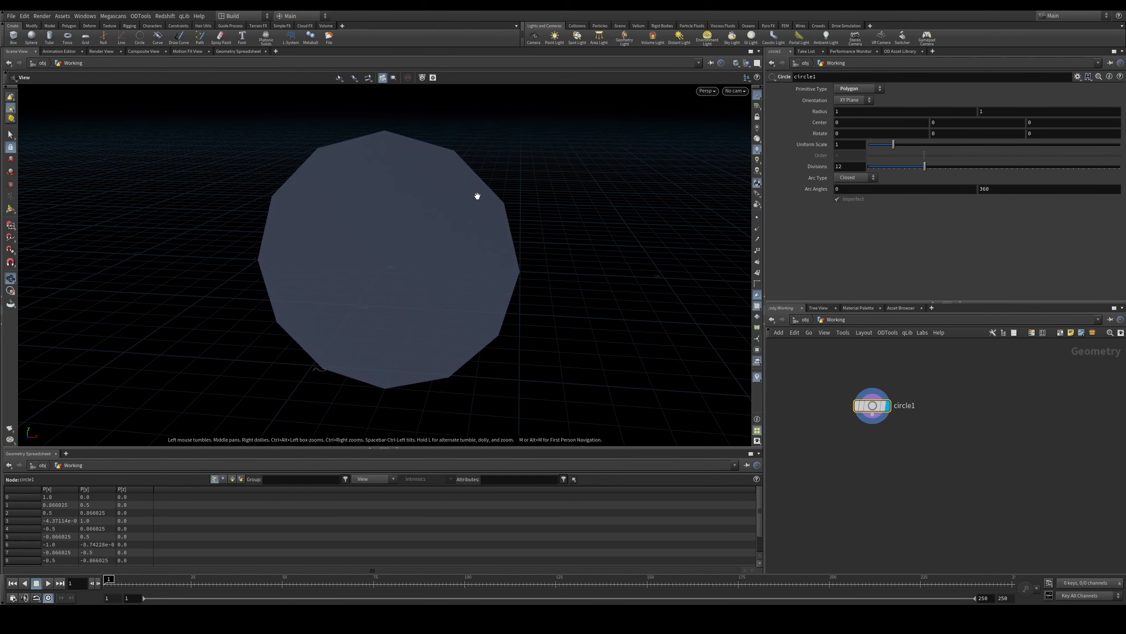
# Step: Set the circle's X rotation to 180 and its uniform scale to 2
pyautogui.moveTo(477, 196); pyautogui.dragTo(436, 231)
pyautogui.click(798, 134)
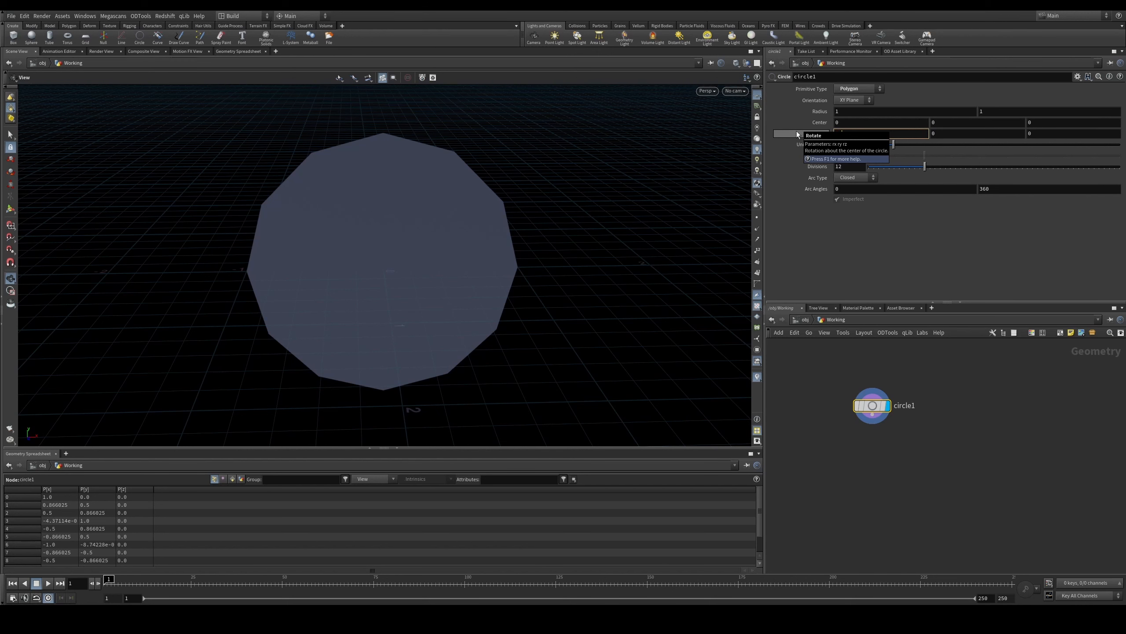
pyautogui.write('180')
pyautogui.press('Return')
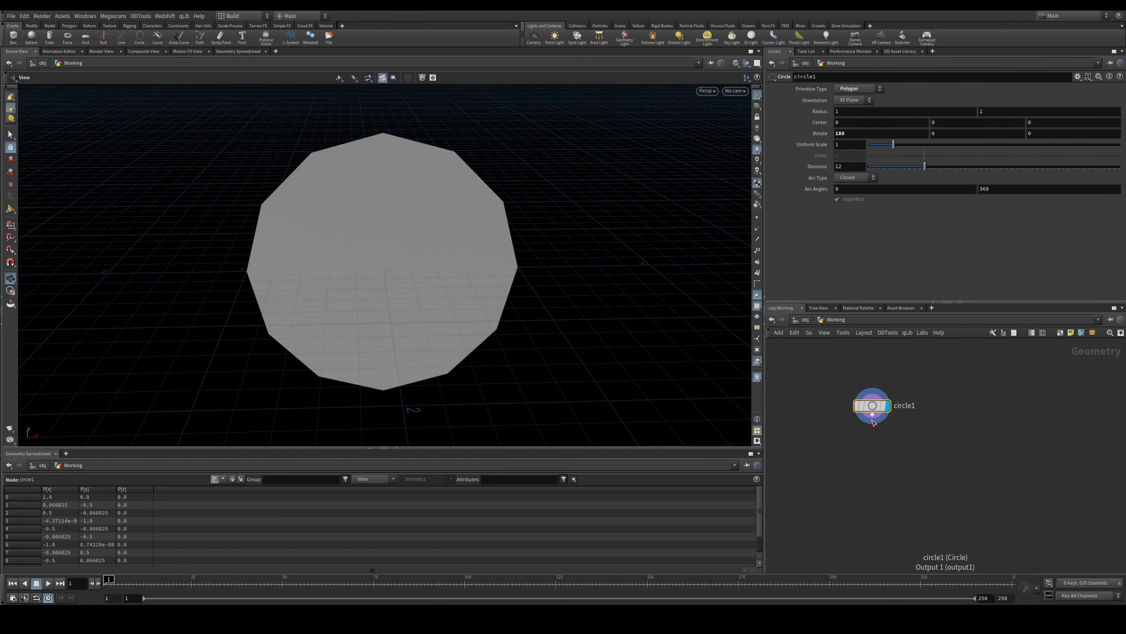
pyautogui.moveTo(893, 144); pyautogui.dragTo(919, 145)
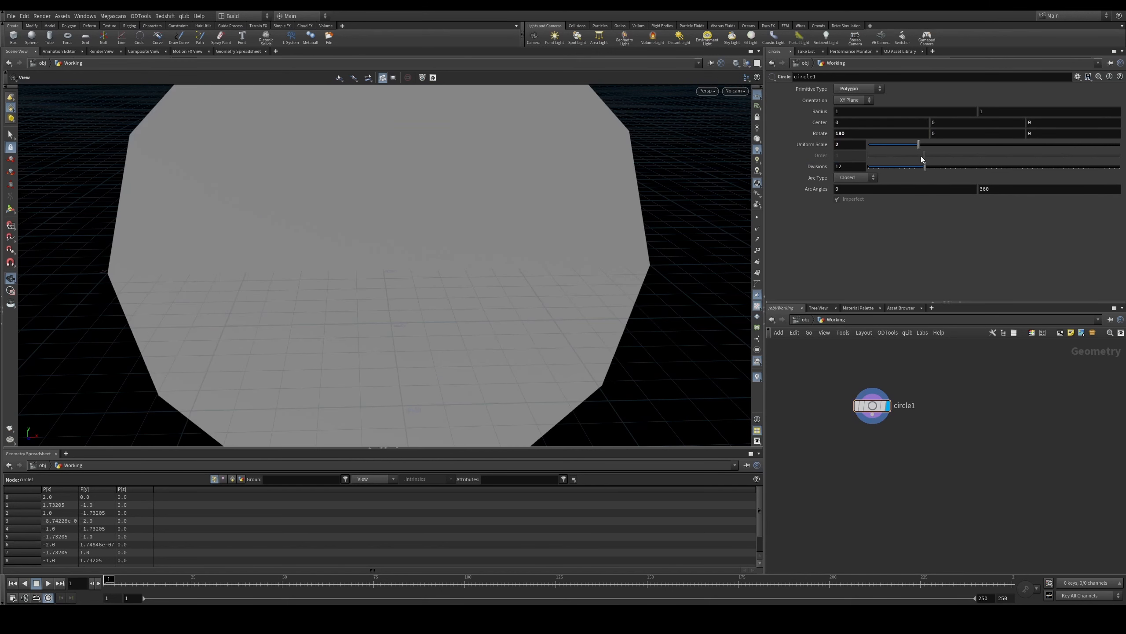
# Step: Set the circle's divisions to 50 to smooth its outline
pyautogui.moveTo(853, 166); pyautogui.dragTo(822, 168)
pyautogui.write('50')
pyautogui.press('Return')
pyautogui.moveTo(320, 306); pyautogui.dragTo(420, 220, button='right')
pyautogui.moveTo(420, 220); pyautogui.dragTo(441, 204)
pyautogui.moveTo(528, 238); pyautogui.dragTo(514, 242)
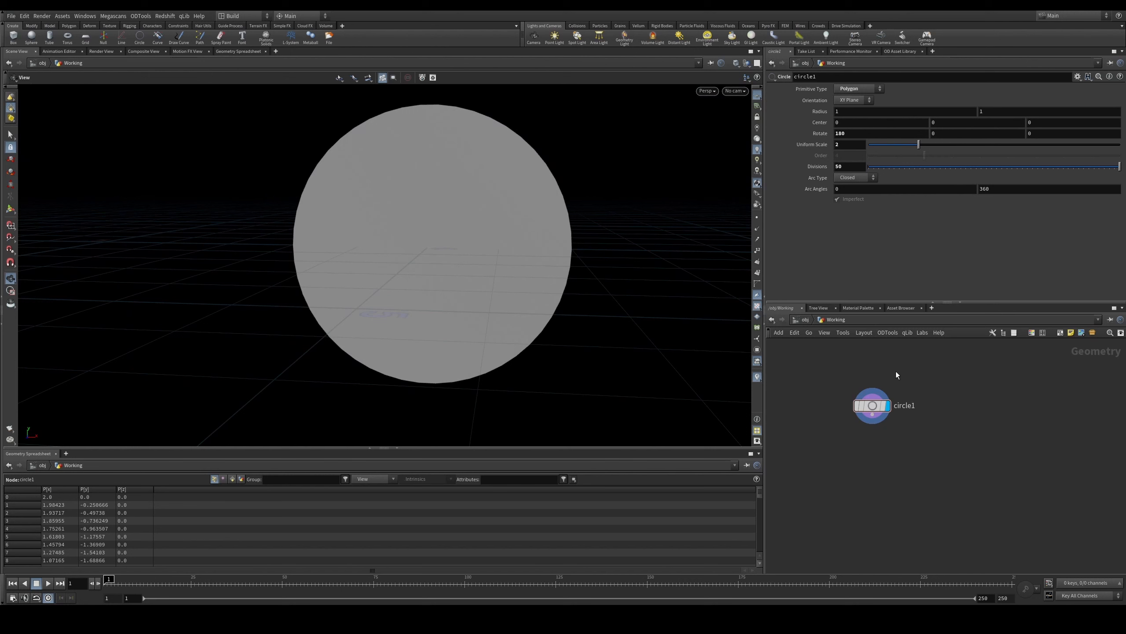
# Step: Add a Transform node connected below the circle
pyautogui.press('Tab')
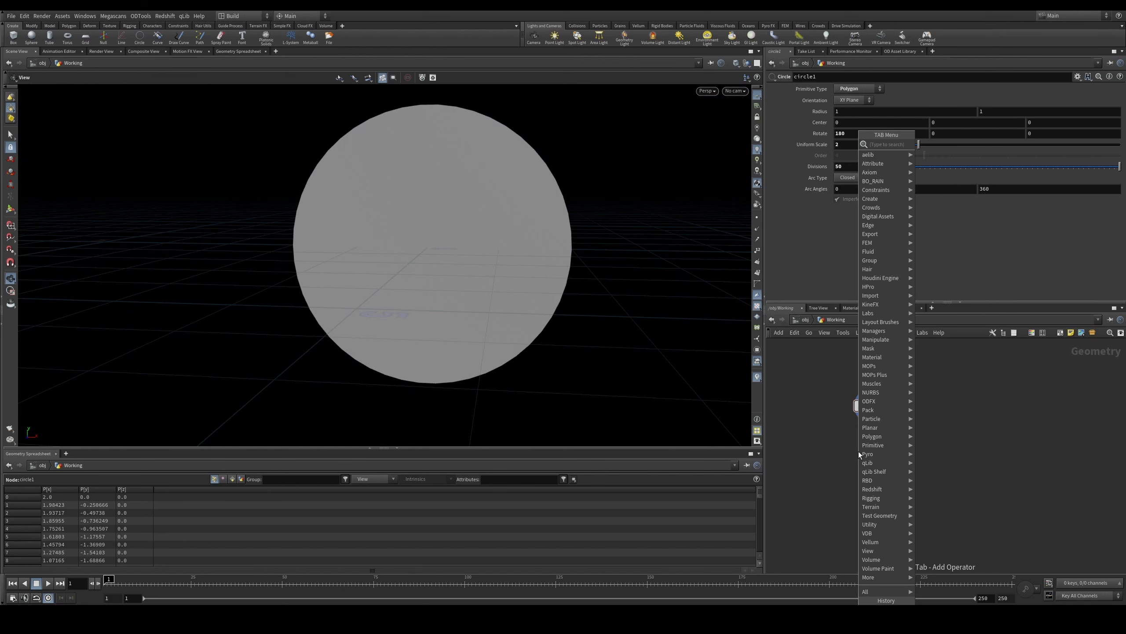
pyautogui.write('transform')
pyautogui.press('Return')
pyautogui.click(870, 439)
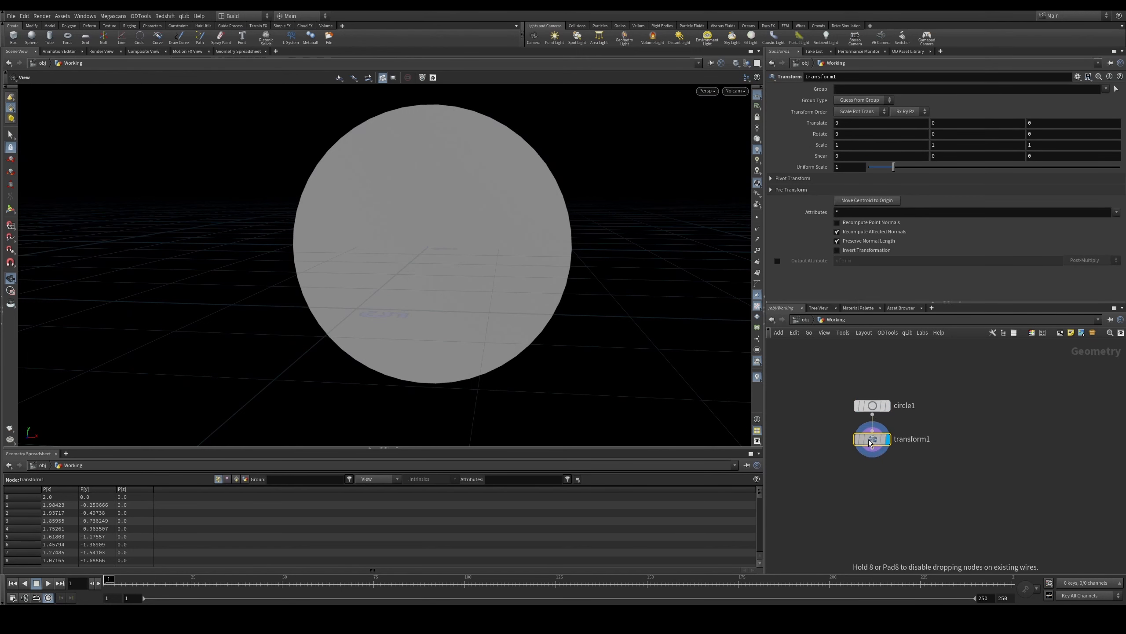
# Step: Set the Transform node's Y scale to 1.3 to stretch the circle into an oval
pyautogui.click(946, 148)
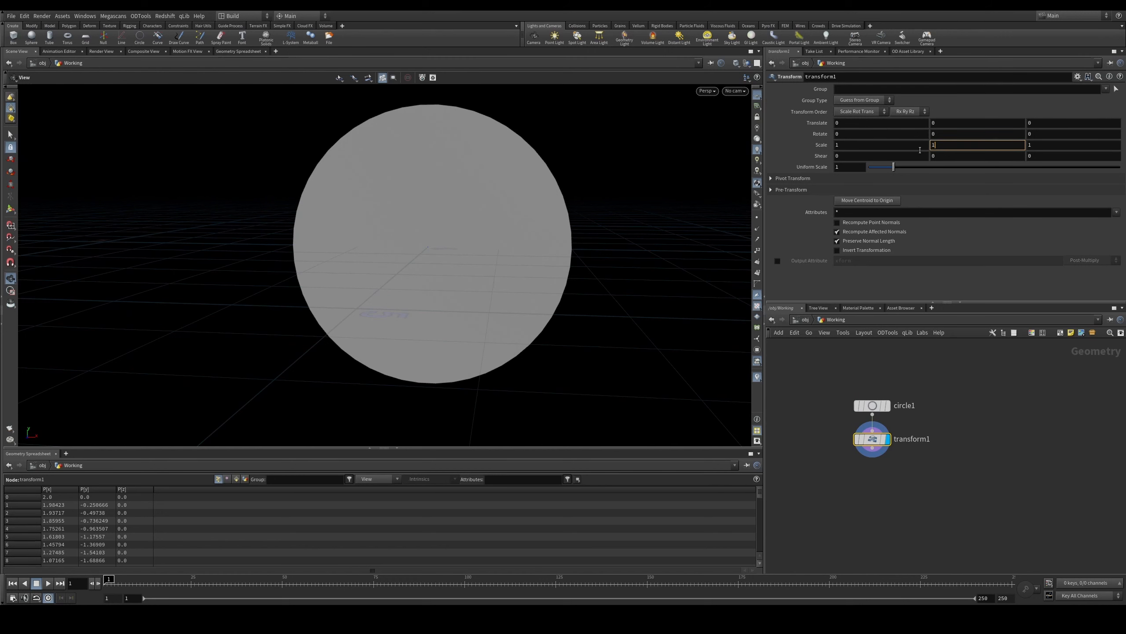
pyautogui.write('1.3')
pyautogui.press('Return')
pyautogui.moveTo(448, 157); pyautogui.dragTo(409, 127)
pyautogui.moveTo(475, 149); pyautogui.dragTo(416, 205)
pyautogui.moveTo(471, 242); pyautogui.dragTo(457, 233)
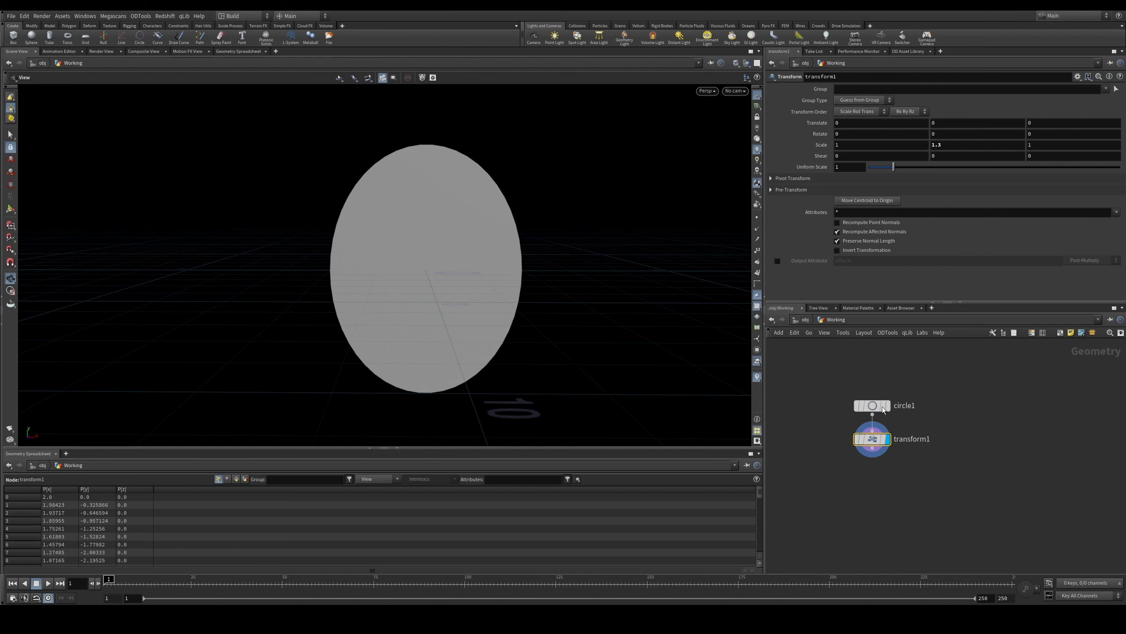
# Step: Add an Ends node wired to the output of the Transform node
pyautogui.moveTo(877, 448)
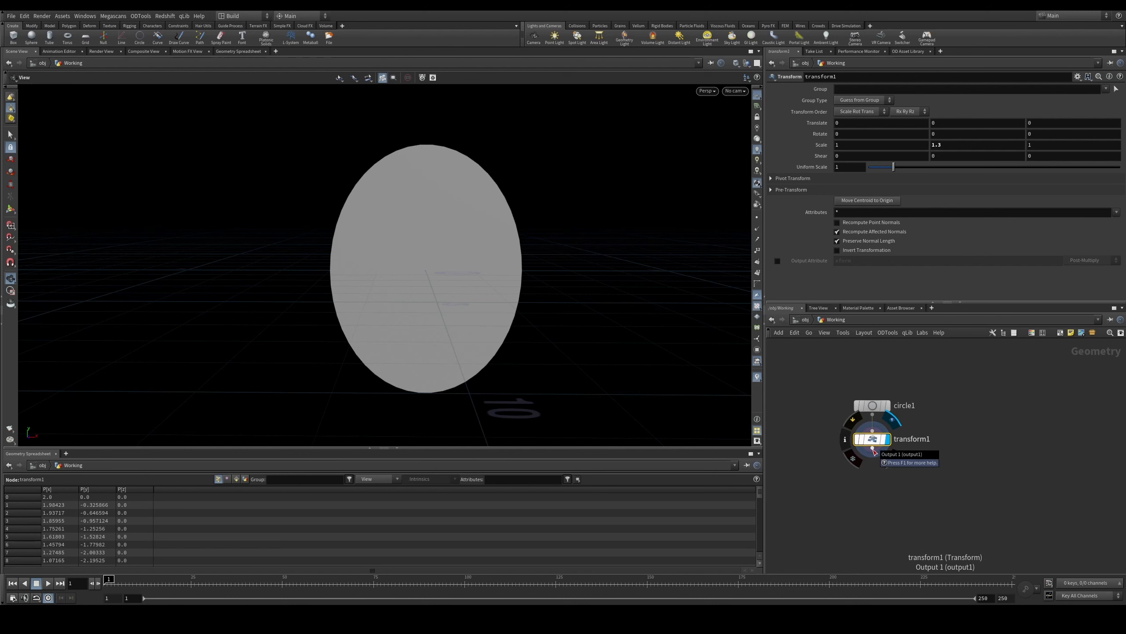
pyautogui.click(874, 452)
pyautogui.press('Tab')
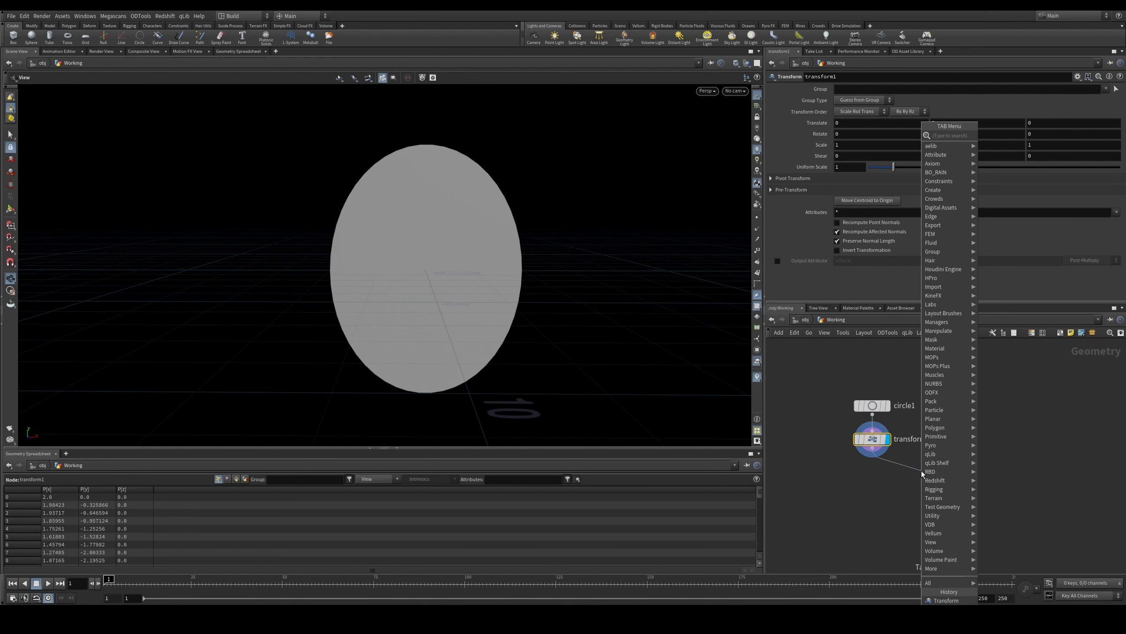
pyautogui.write('end')
pyautogui.press('Return')
pyautogui.click(921, 470)
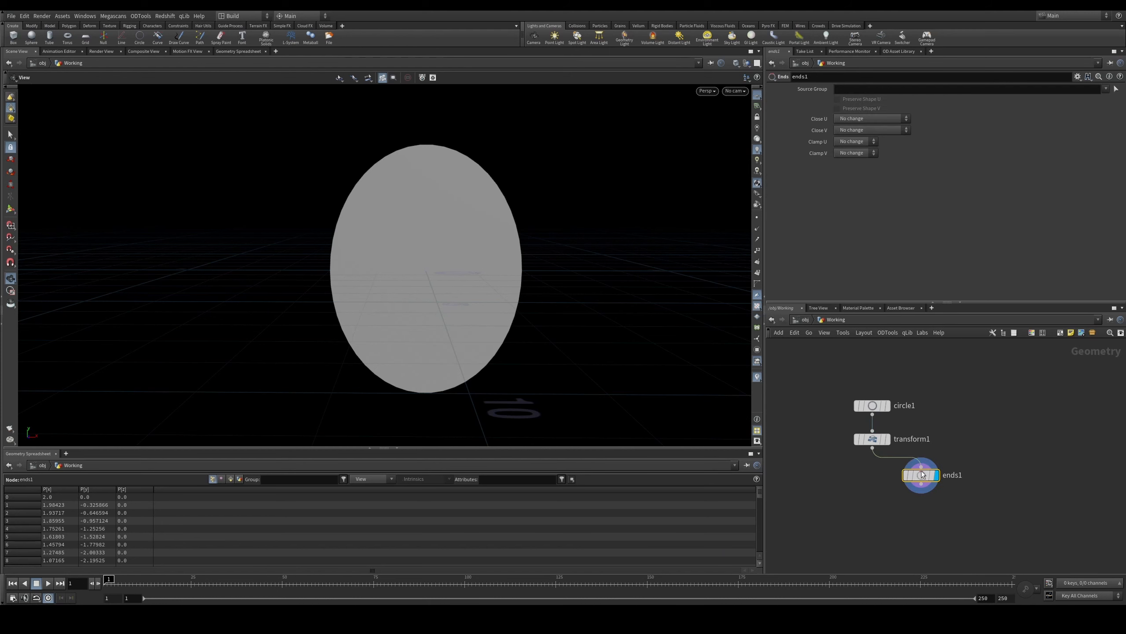
# Step: Set Close U on the Ends node to Unroll with Shared Points
pyautogui.click(872, 119)
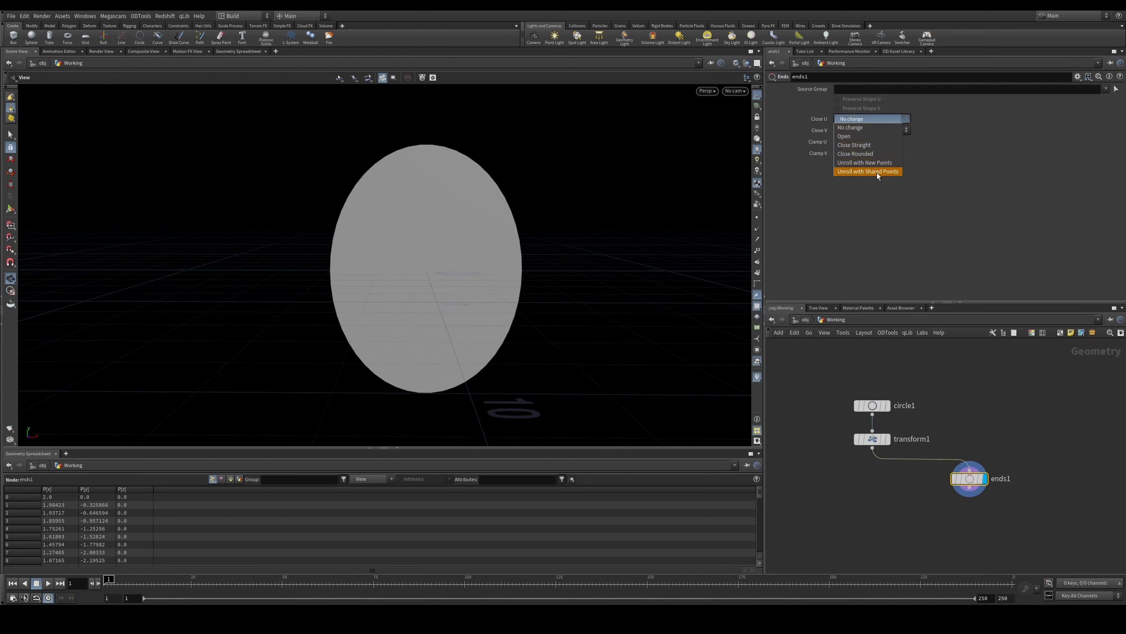
pyautogui.click(876, 168)
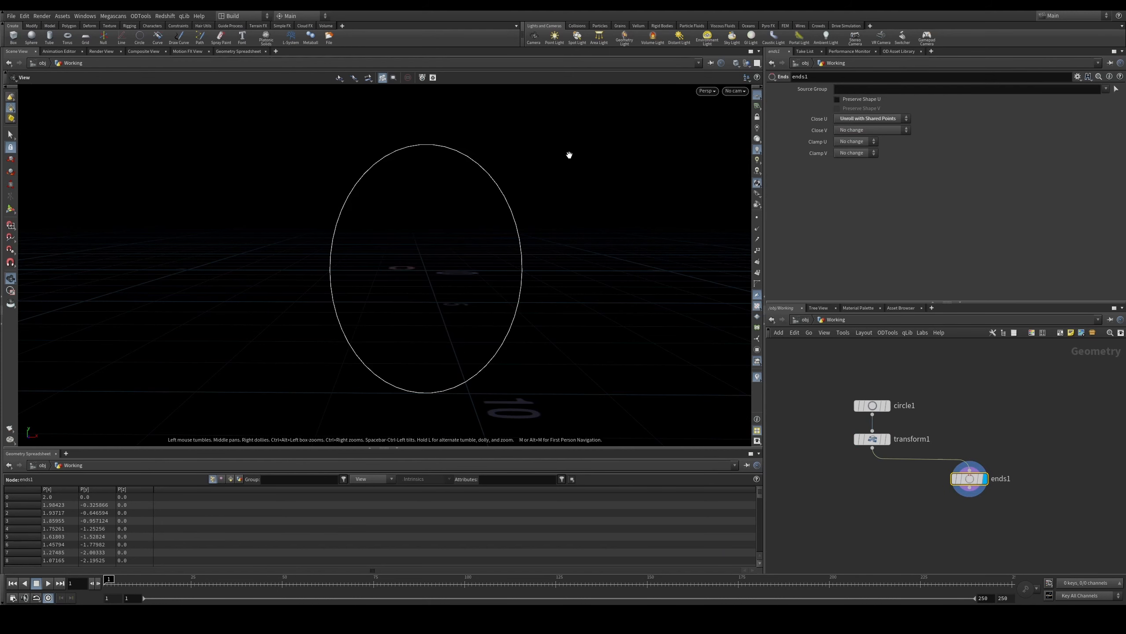
pyautogui.moveTo(556, 194); pyautogui.dragTo(672, 317)
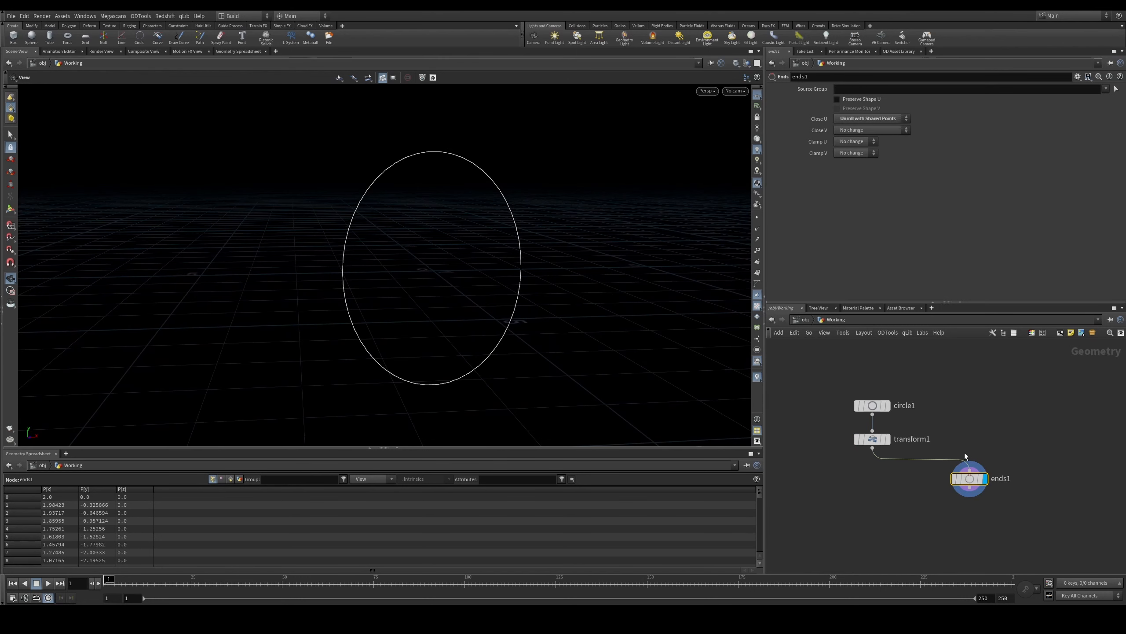
# Step: Add a Null node below the Ends node and name it OUT_CURVE
pyautogui.press('Tab')
pyautogui.press('Escape')
pyautogui.click(957, 516)
pyautogui.press('F2')
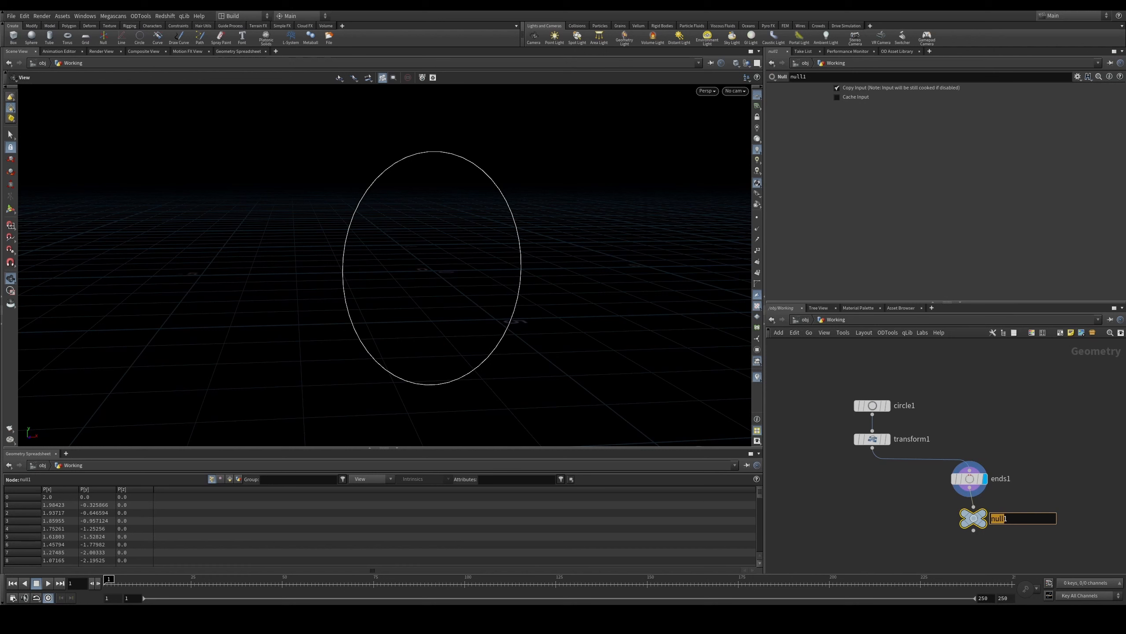
pyautogui.press('BackSpace')
pyautogui.write('OUT_CURVE')
pyautogui.press('Return')
# Step: Color the OUT_CURVE null black, change its node shape and align it below the Ends node
pyautogui.press('c')
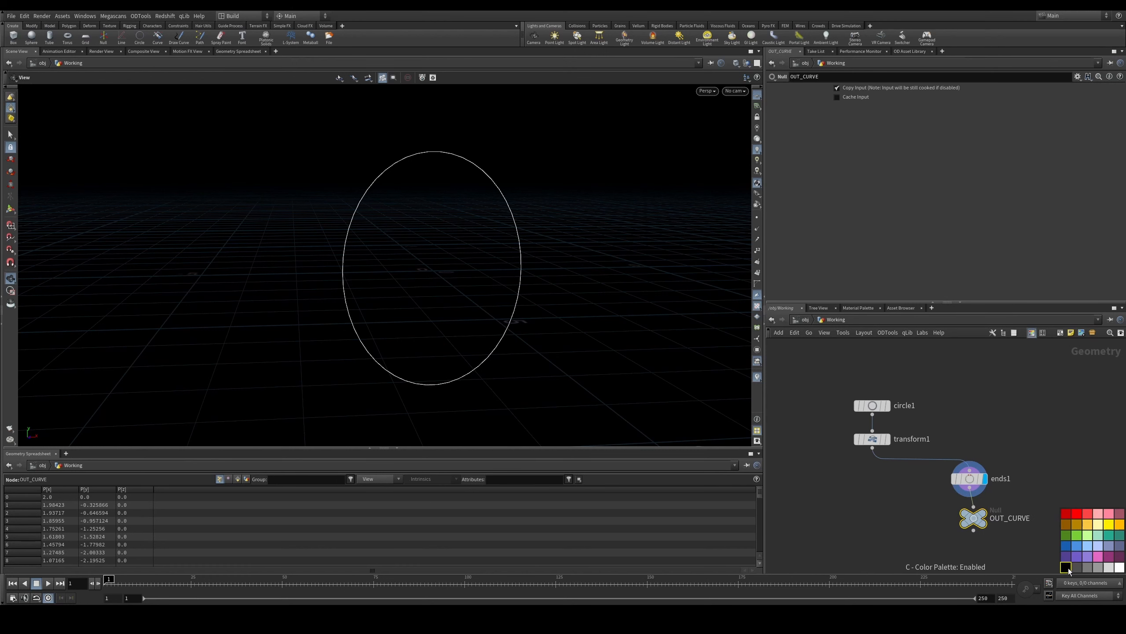
pyautogui.press('z')
pyautogui.click(1081, 526)
pyautogui.moveTo(981, 517); pyautogui.dragTo(978, 511)
pyautogui.moveTo(1020, 501); pyautogui.dragTo(1015, 478, button='middle')
pyautogui.press('c')
pyautogui.press('c')
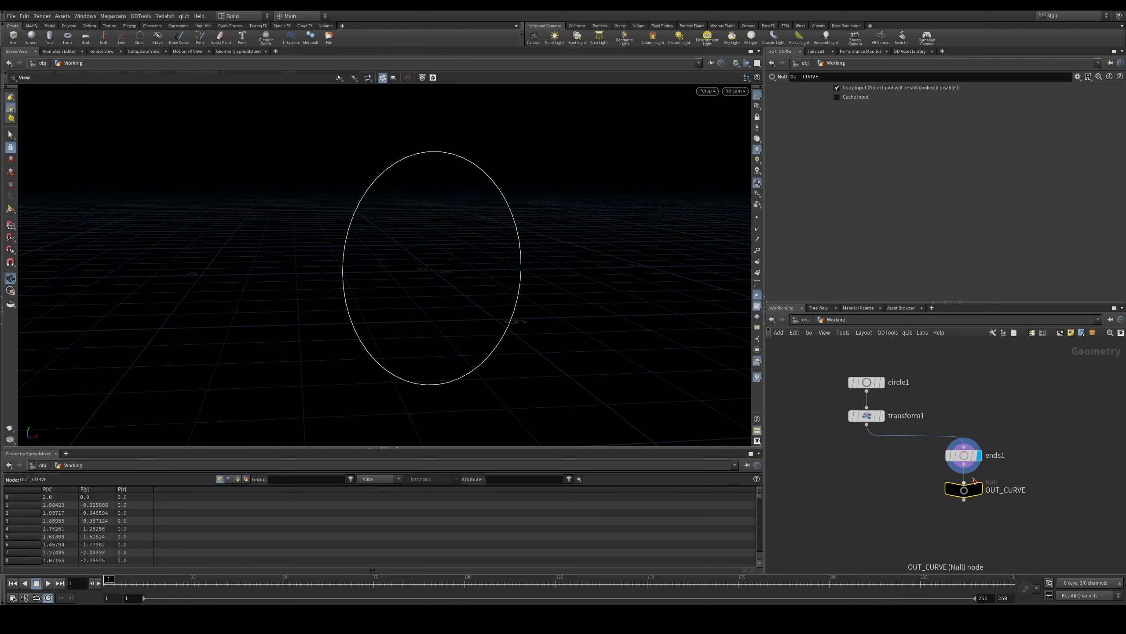
# Step: Add a Sweep node wired to the output of the Transform node and display it
pyautogui.moveTo(872, 468); pyautogui.dragTo(877, 466, button='middle')
pyautogui.click(871, 423)
pyautogui.press('Tab')
pyautogui.write('sweep')
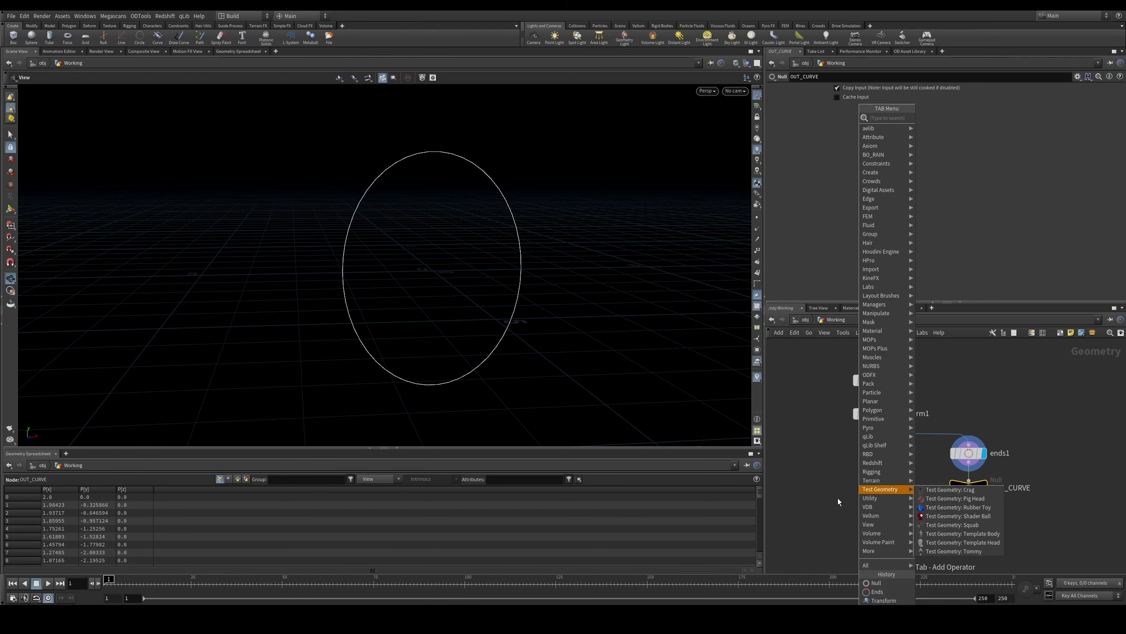
pyautogui.press('Return')
pyautogui.click(877, 487)
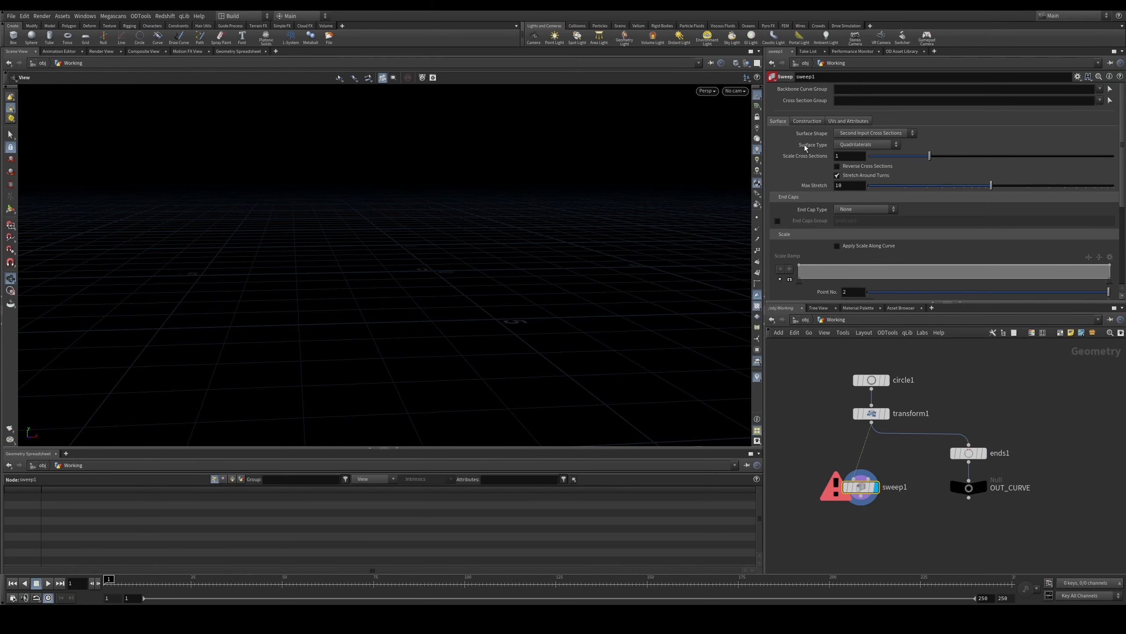
# Step: Set the Sweep node's Surface Shape to Round Tube and its Radius to 0.5
pyautogui.click(849, 135)
pyautogui.click(857, 153)
pyautogui.moveTo(856, 168); pyautogui.dragTo(810, 172)
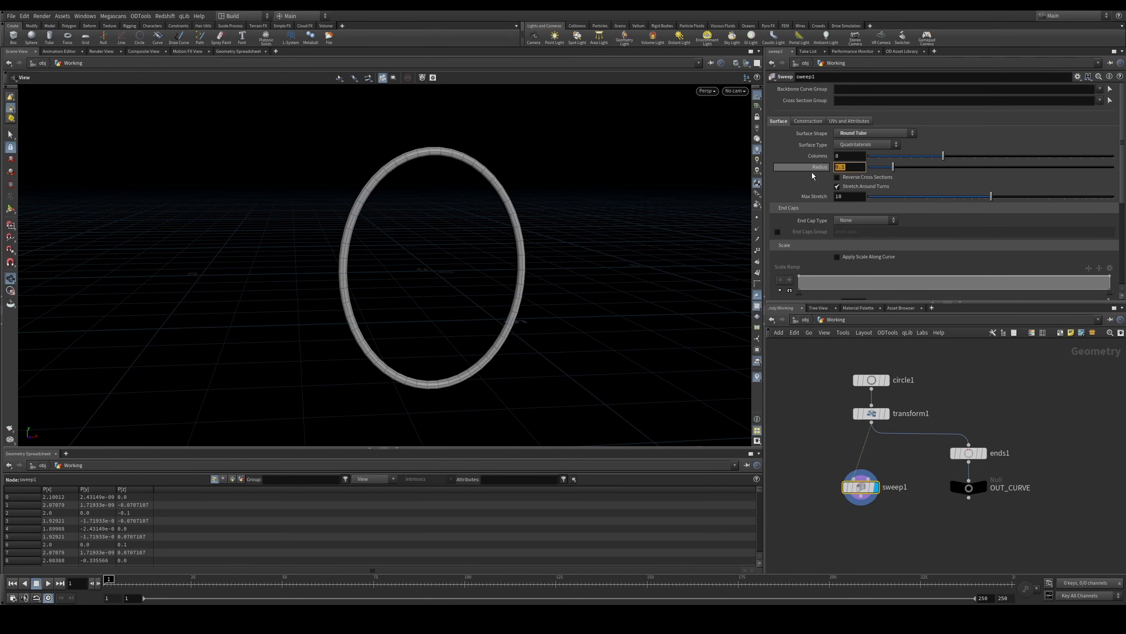
pyautogui.write('00')
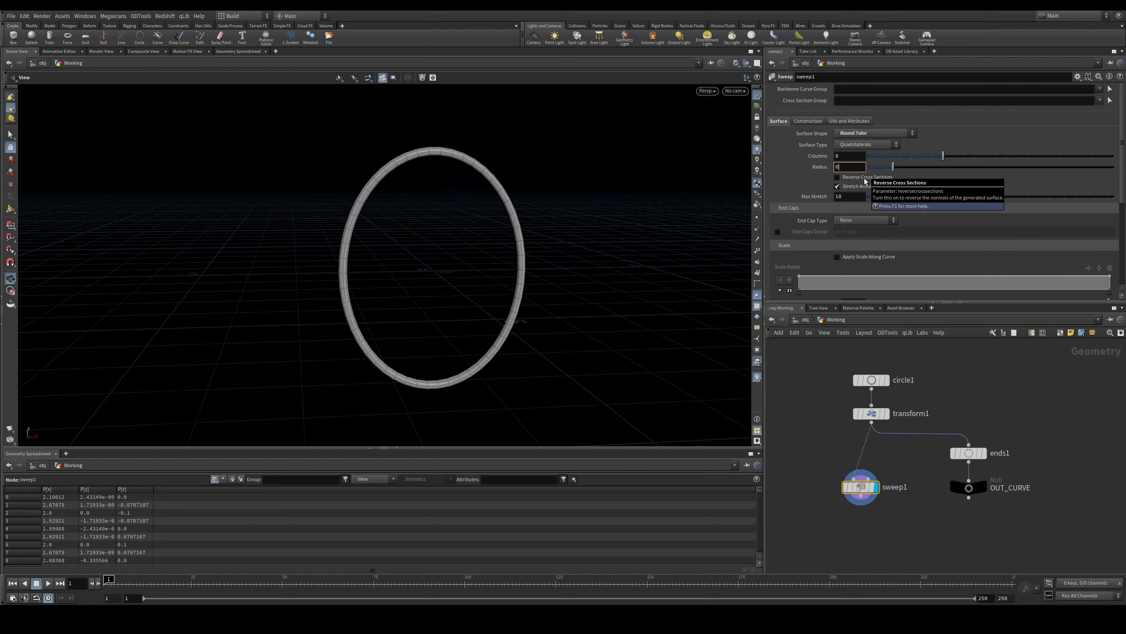
pyautogui.press('Return')
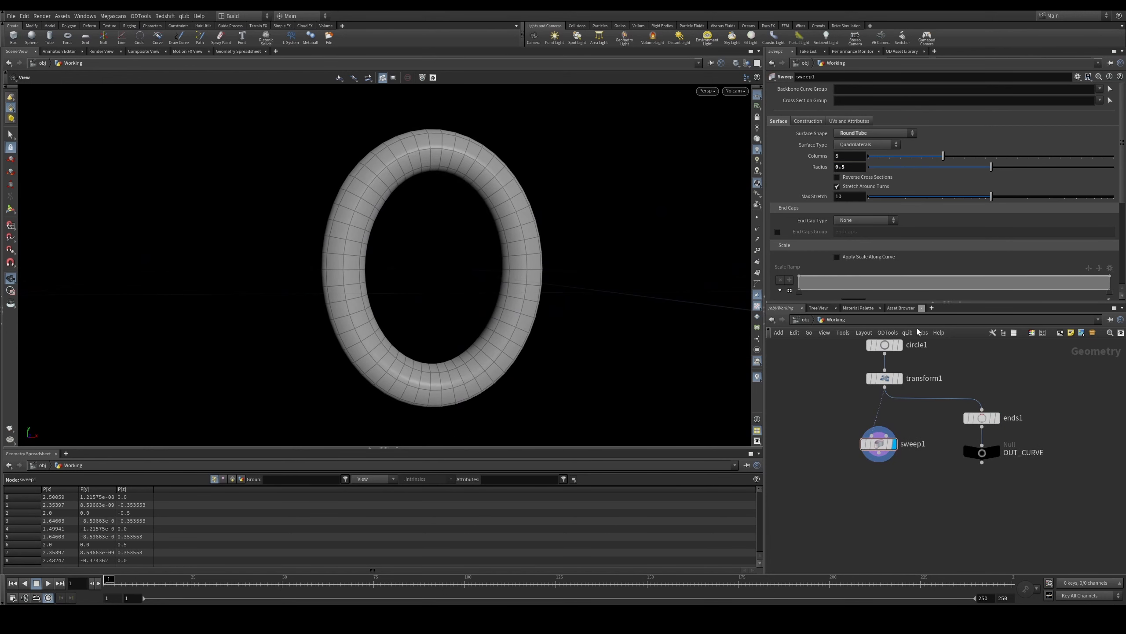
# Step: Add a Subdivide node wired to the Sweep output, display it and align the two nodes
pyautogui.press('Tab')
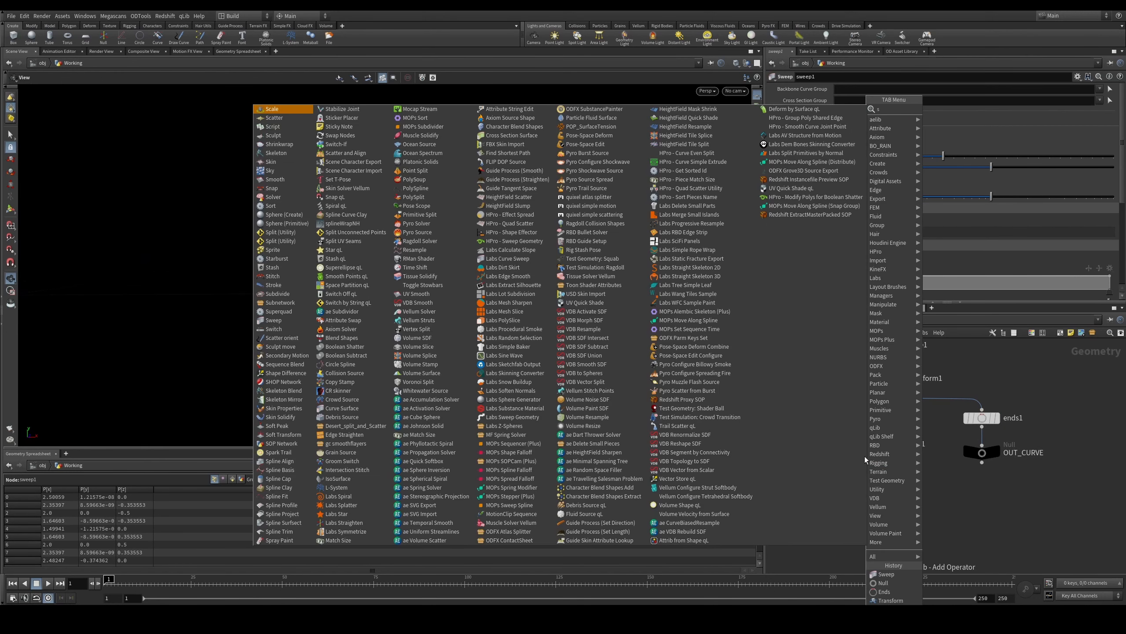
pyautogui.write('sub')
pyautogui.press('Return')
pyautogui.click(866, 478)
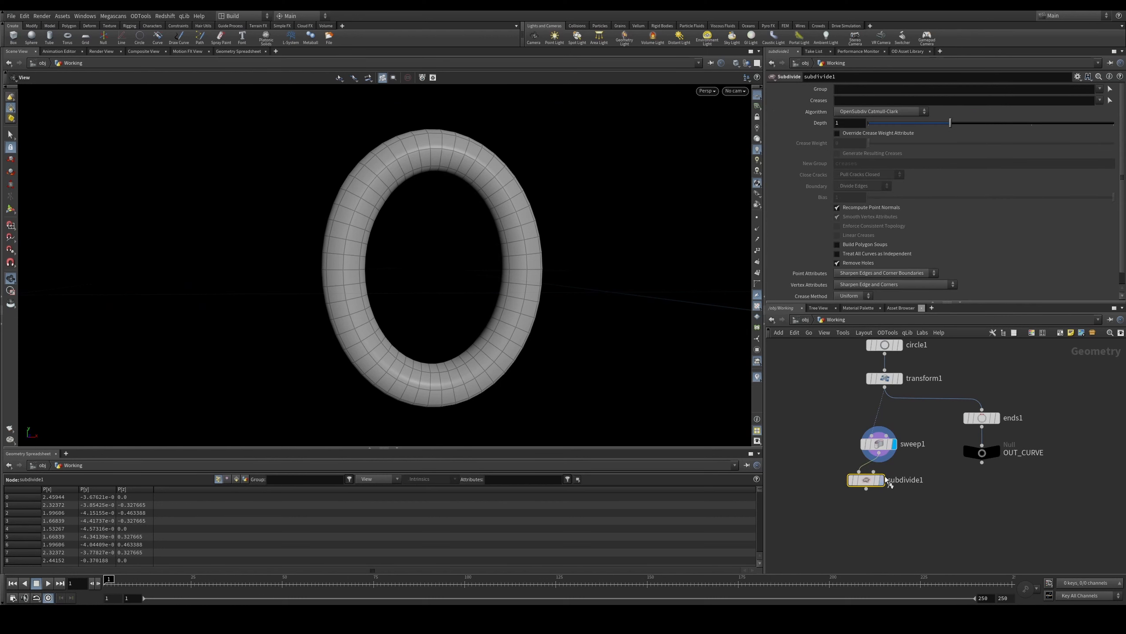
pyautogui.click(878, 443)
pyautogui.moveTo(878, 443); pyautogui.dragTo(872, 424)
pyautogui.moveTo(859, 437); pyautogui.dragTo(917, 490)
# Step: Set the Depth of the Subdivide node to 2
pyautogui.click(1024, 125)
pyautogui.keyDown('alt'); pyautogui.moveTo(482, 254); pyautogui.dragTo(520, 269); pyautogui.keyUp('alt')
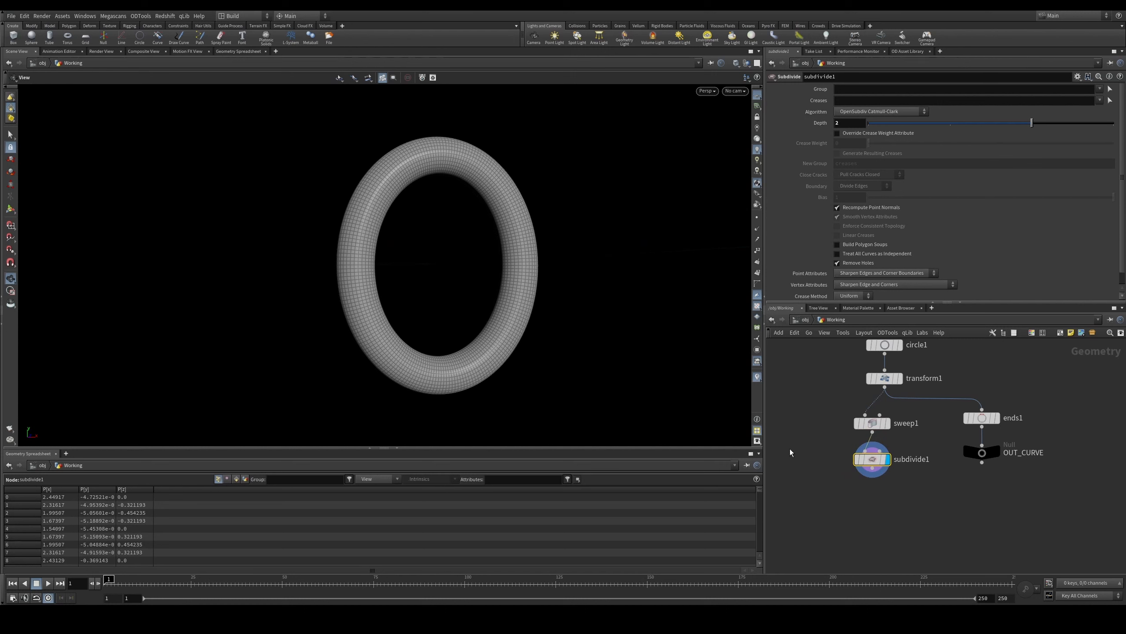
pyautogui.moveTo(870, 481); pyautogui.dragTo(866, 468, button='middle')
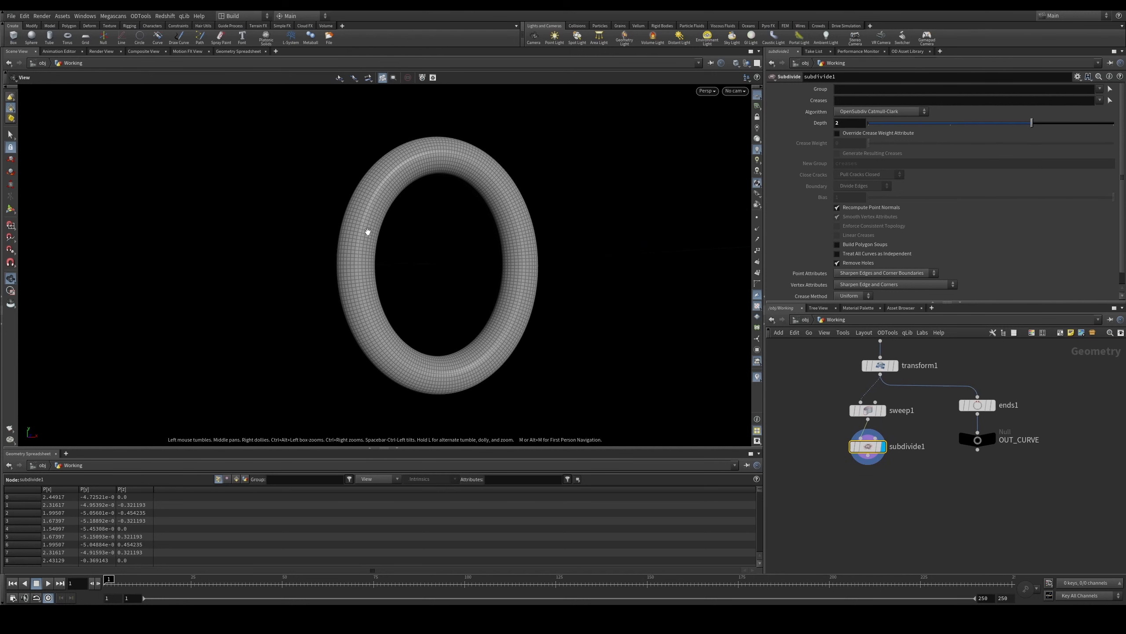
pyautogui.moveTo(453, 206); pyautogui.dragTo(422, 204)
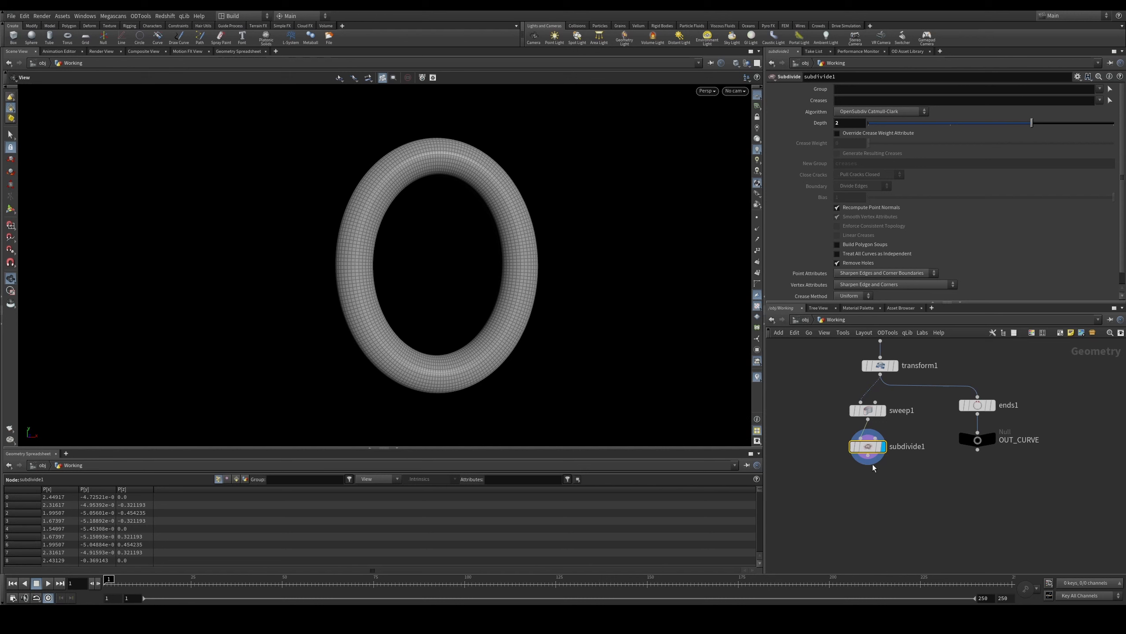
# Step: Add an Attribute Noise node below the Subdivide node, display it and set its attribute name to P
pyautogui.press('Tab')
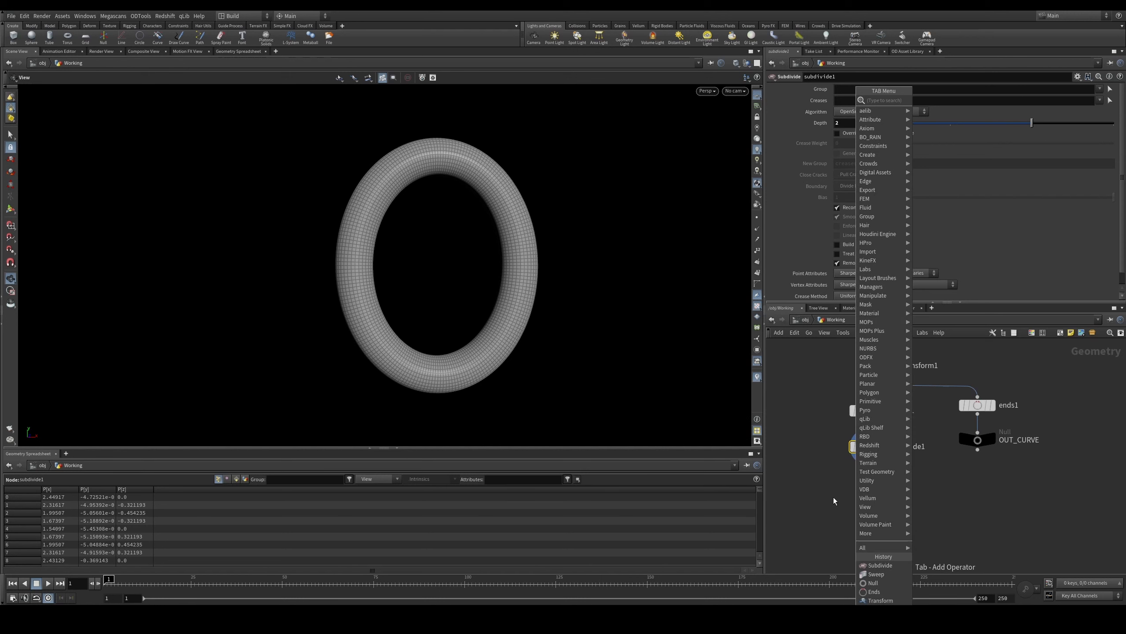
pyautogui.write('att noi')
pyautogui.press('Return')
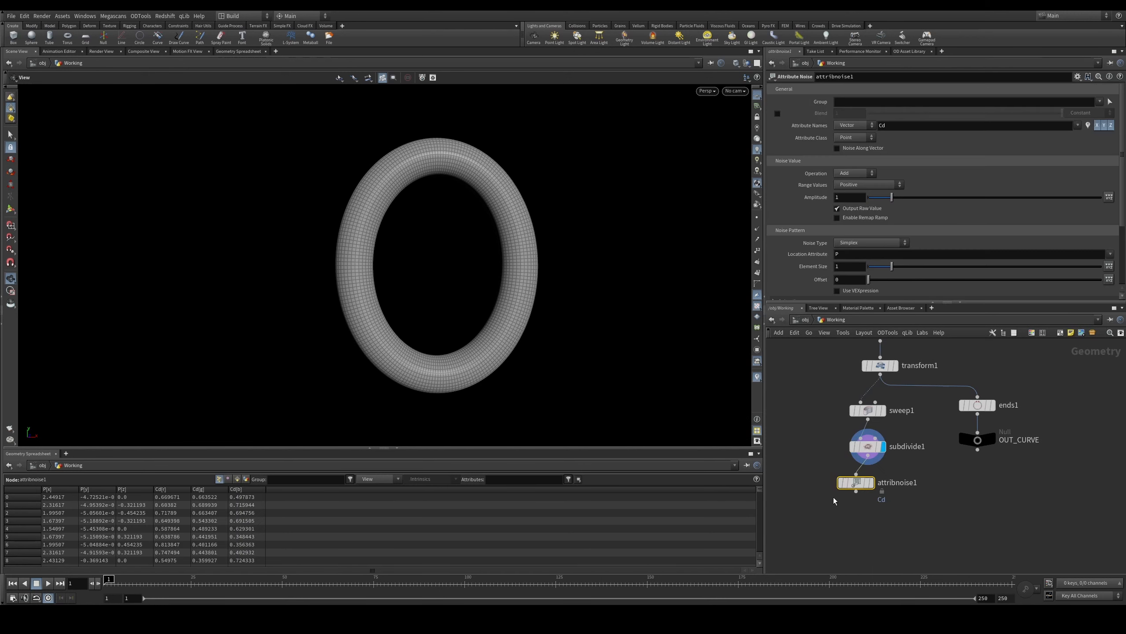
pyautogui.doubleClick(883, 125)
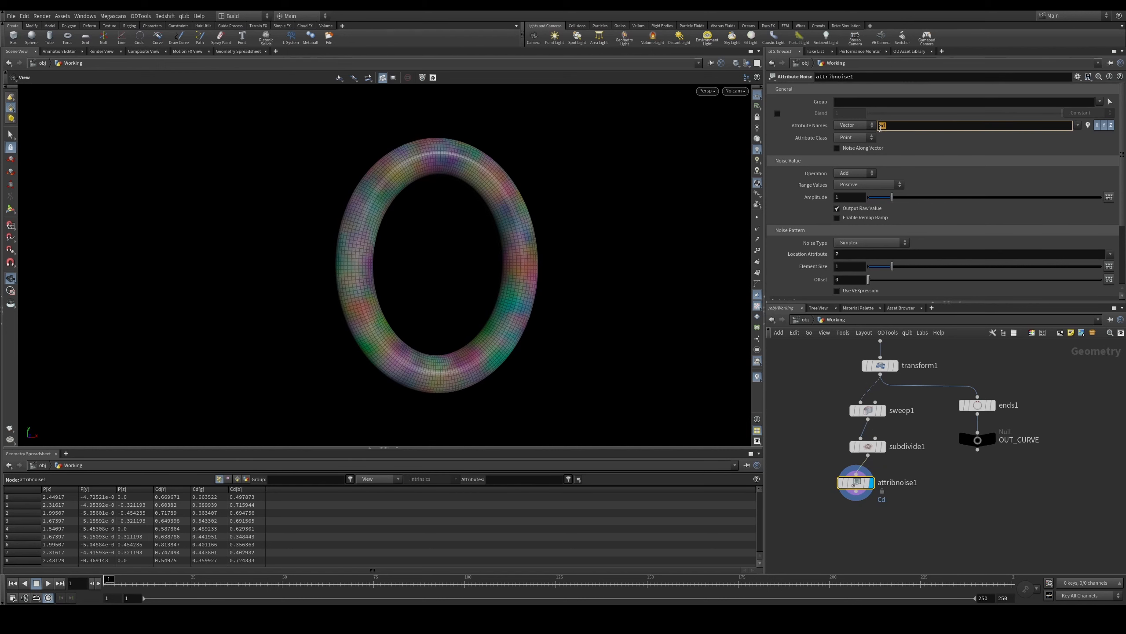
pyautogui.write('P')
pyautogui.press('Return')
# Step: Set the Attribute Noise node's Range Values to Zero Centered
pyautogui.moveTo(461, 178); pyautogui.dragTo(565, 179)
pyautogui.click(868, 184)
pyautogui.click(856, 205)
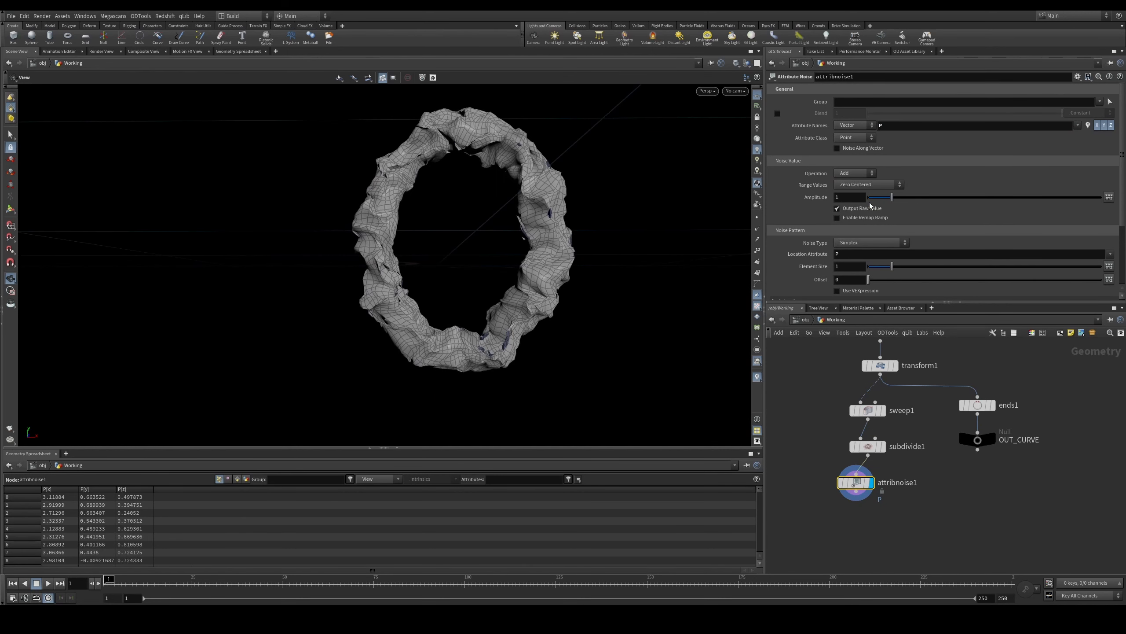
# Step: Set the noise Amplitude to 0.5 and the Element Size to about 1.53
pyautogui.moveTo(527, 209); pyautogui.dragTo(563, 207)
pyautogui.moveTo(892, 197)
pyautogui.mouseDown()
pyautogui.moveTo(876, 199)
pyautogui.moveTo(890, 200)
pyautogui.mouseUp()
pyautogui.moveTo(507, 223); pyautogui.dragTo(513, 218)
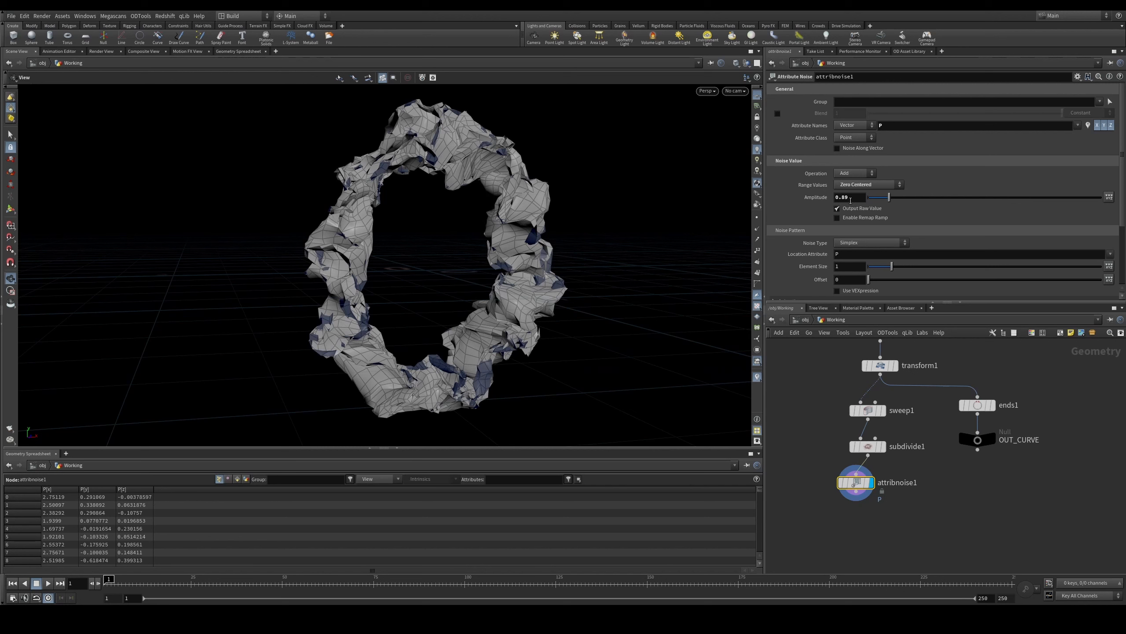
pyautogui.write('5')
pyautogui.press('Return')
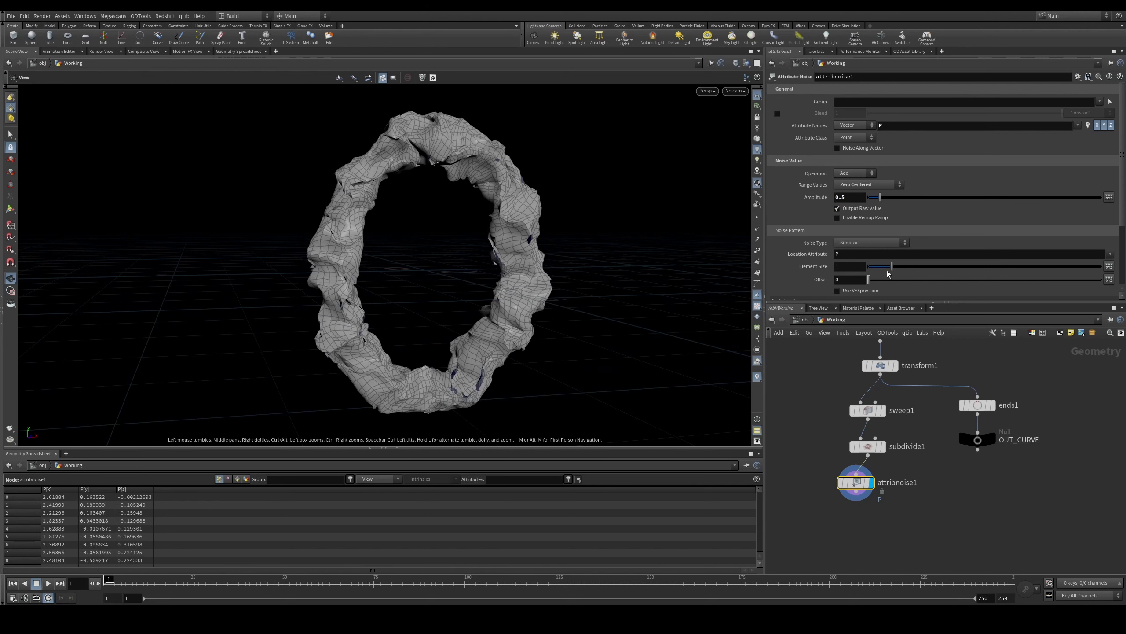
pyautogui.moveTo(880, 268); pyautogui.dragTo(904, 266)
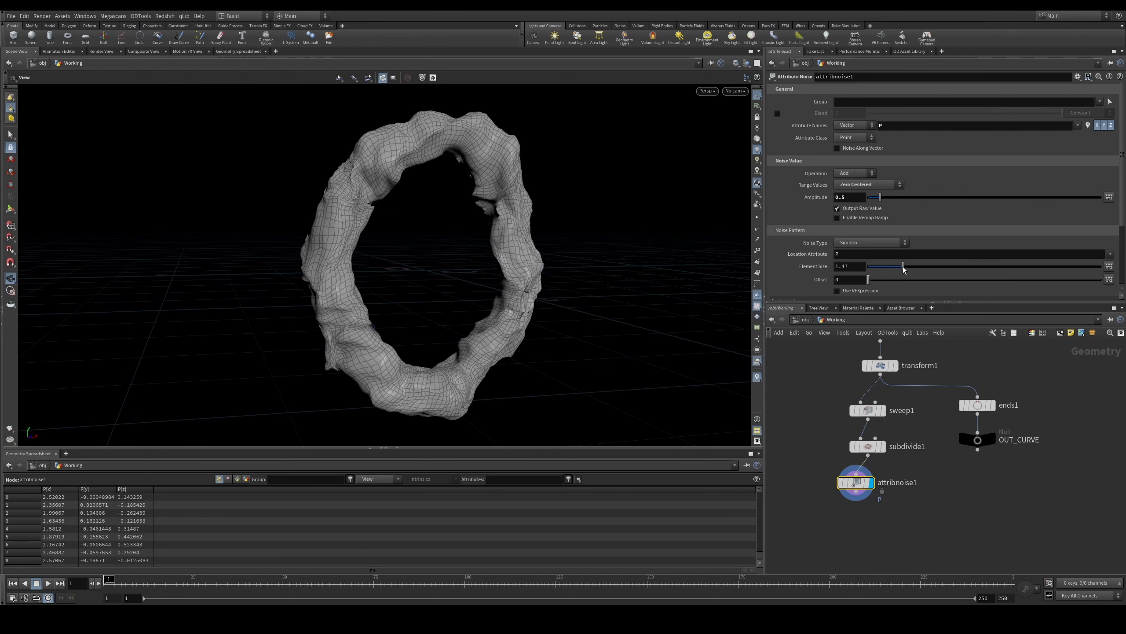
pyautogui.moveTo(566, 280); pyautogui.dragTo(497, 255)
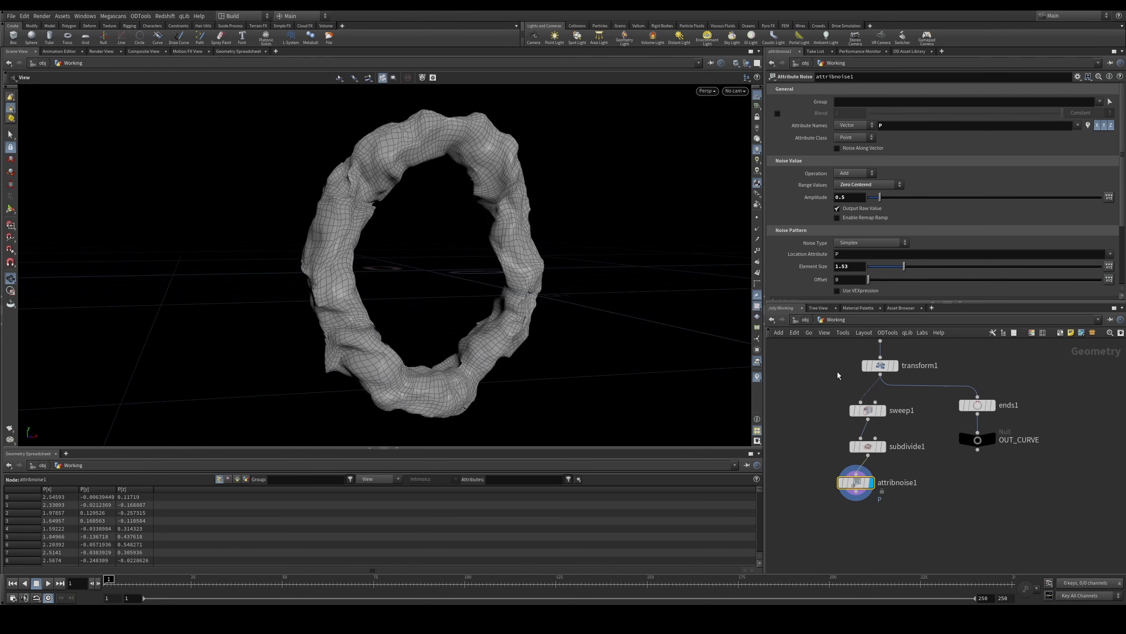
# Step: Add a Smooth node below the Attribute Noise node and display its result
pyautogui.scroll(-3, 822, 466)
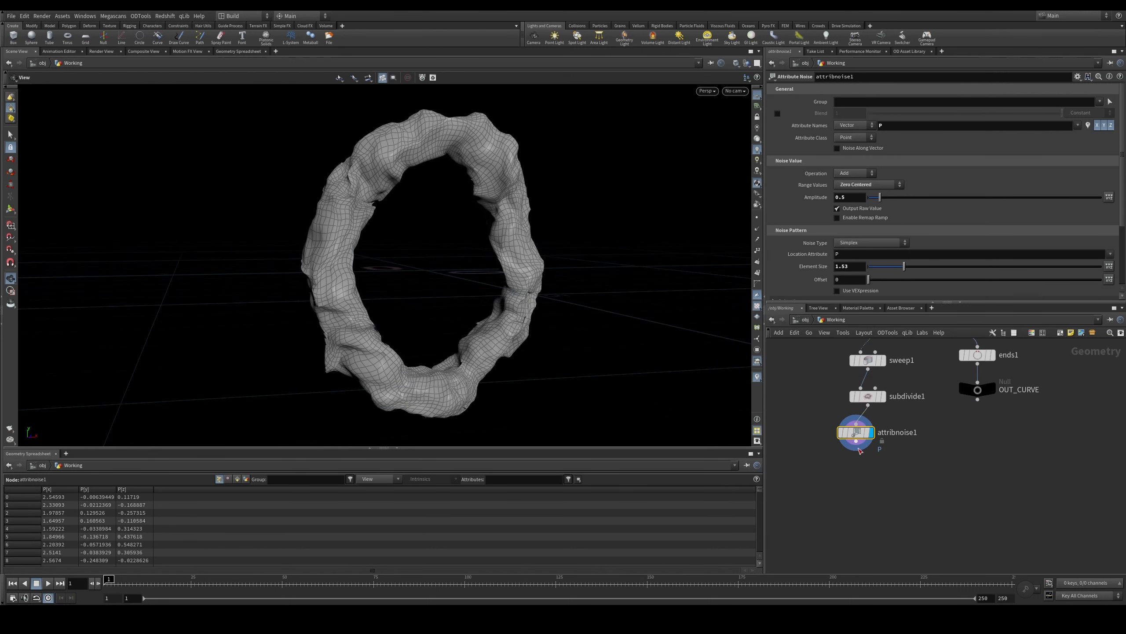
pyautogui.press('Tab')
pyautogui.write('smooth')
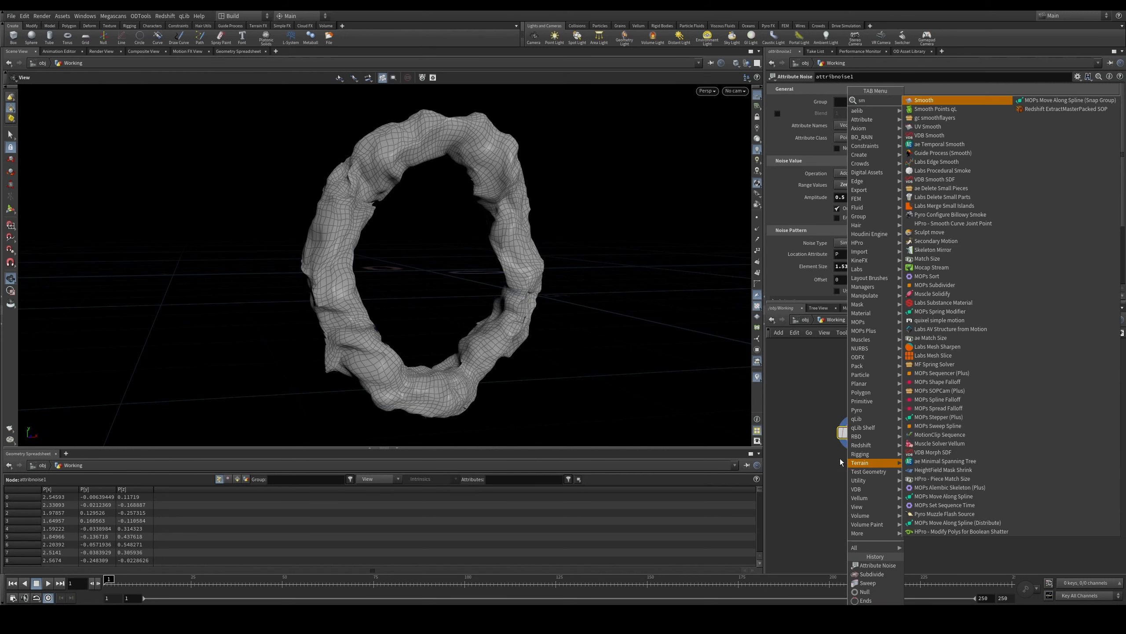
pyautogui.press('Return')
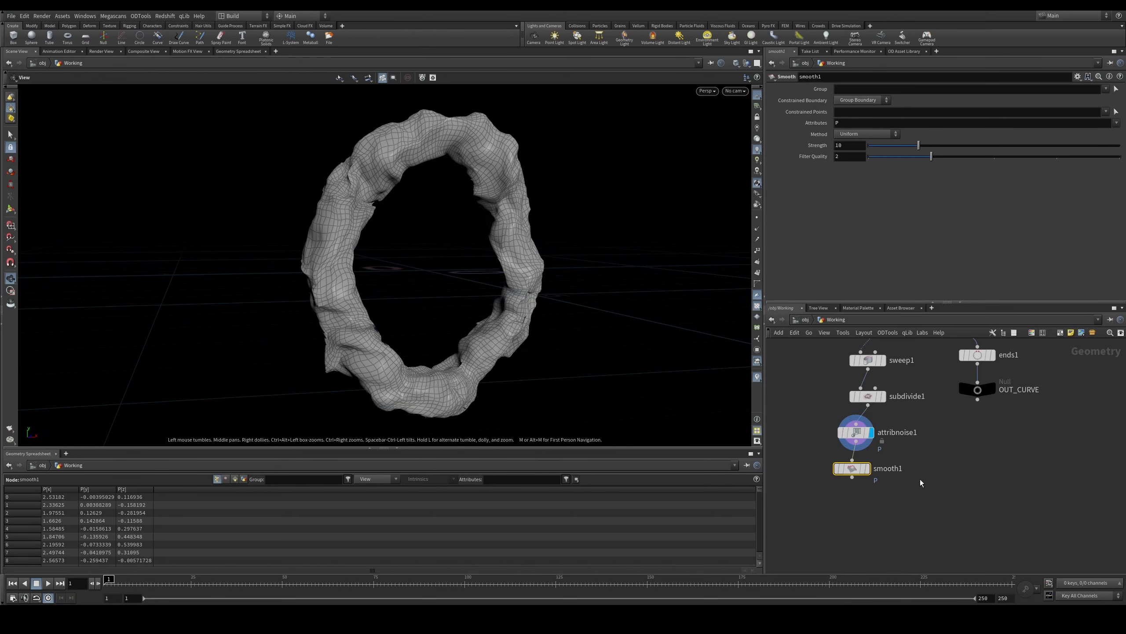
pyautogui.press('r')
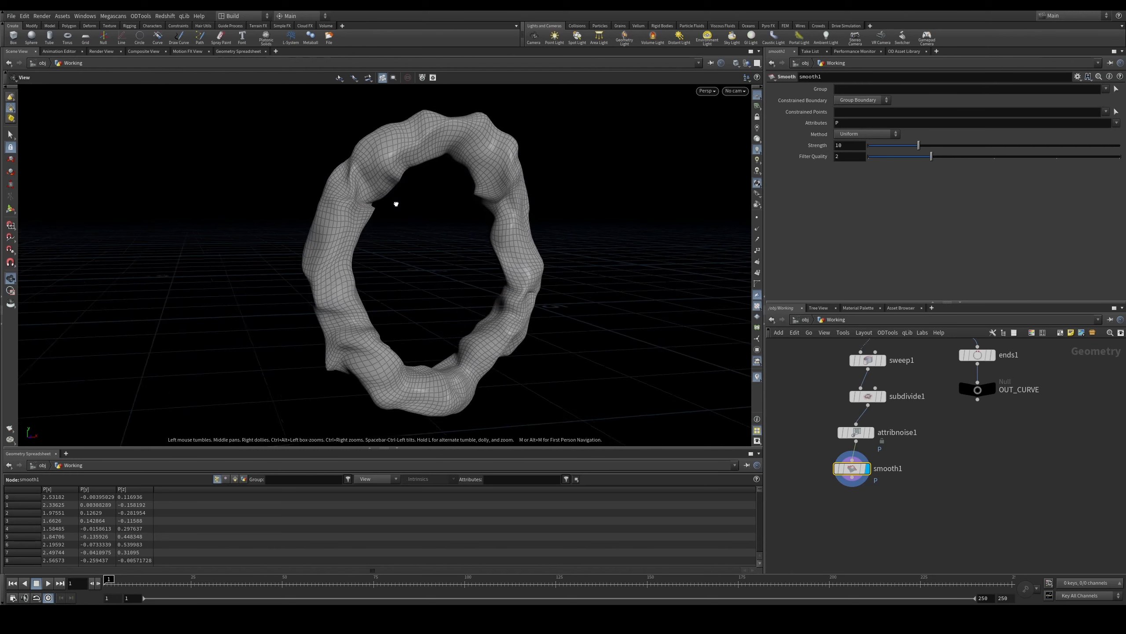
# Step: Choose a different Noise Type on the Attribute Noise node while displaying the smoothed ring
pyautogui.click(862, 432)
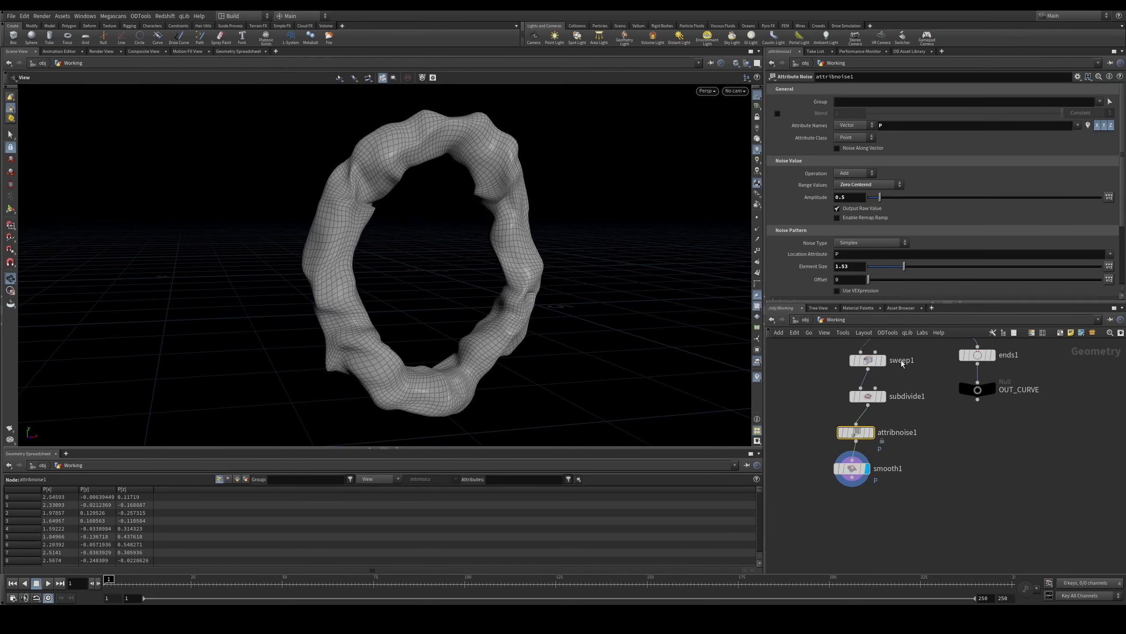
pyautogui.click(871, 243)
pyautogui.click(872, 274)
pyautogui.moveTo(502, 233); pyautogui.dragTo(366, 210)
# Step: Compare the plain subdivided ring with the noised and smoothed result from several angles
pyautogui.press('Up')
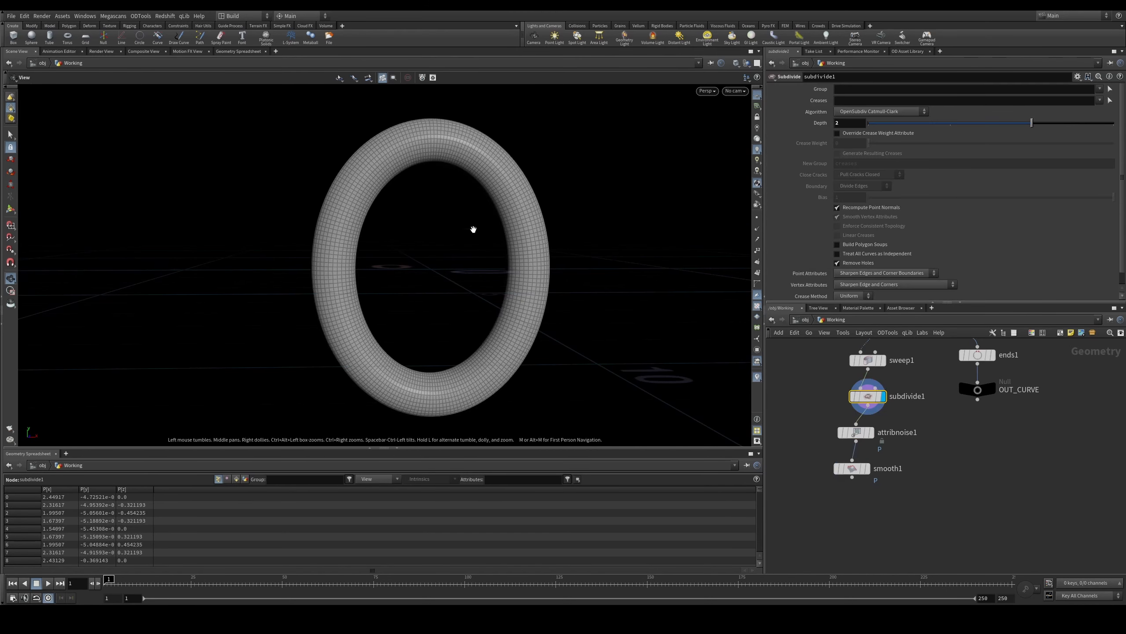
pyautogui.press('Down')
pyautogui.press('Down')
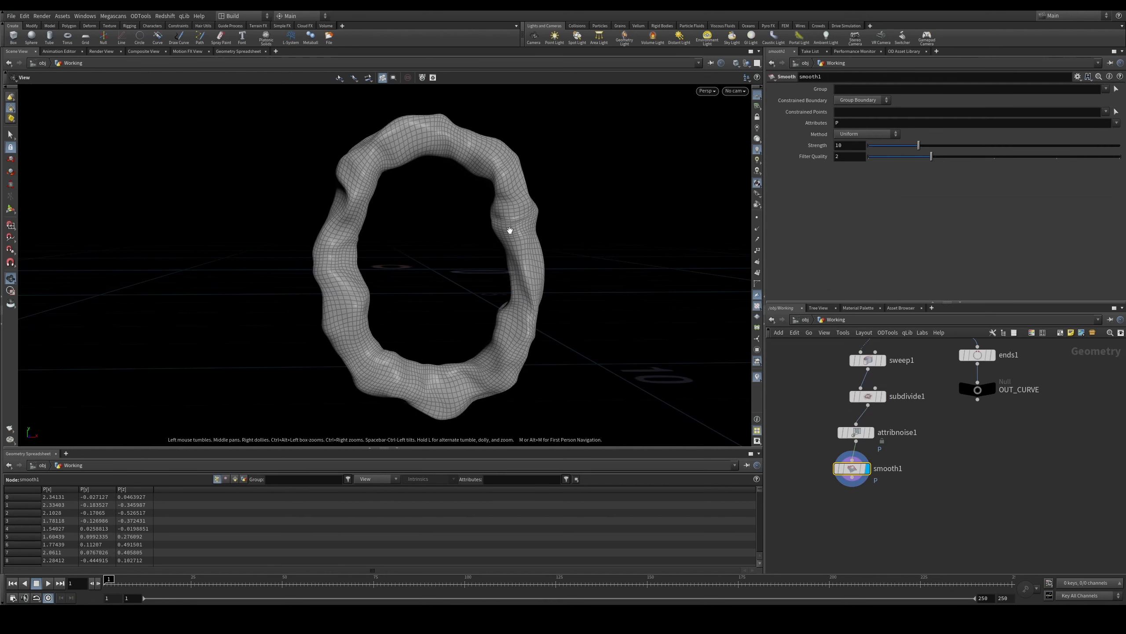
pyautogui.moveTo(510, 228); pyautogui.dragTo(505, 211)
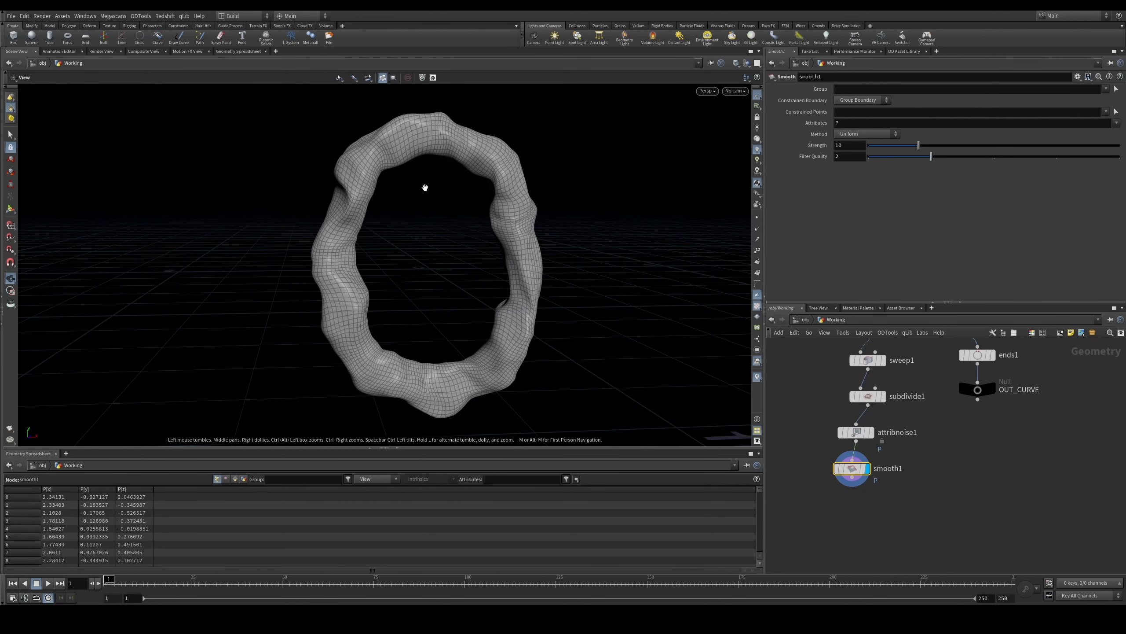
pyautogui.moveTo(504, 294); pyautogui.dragTo(519, 272)
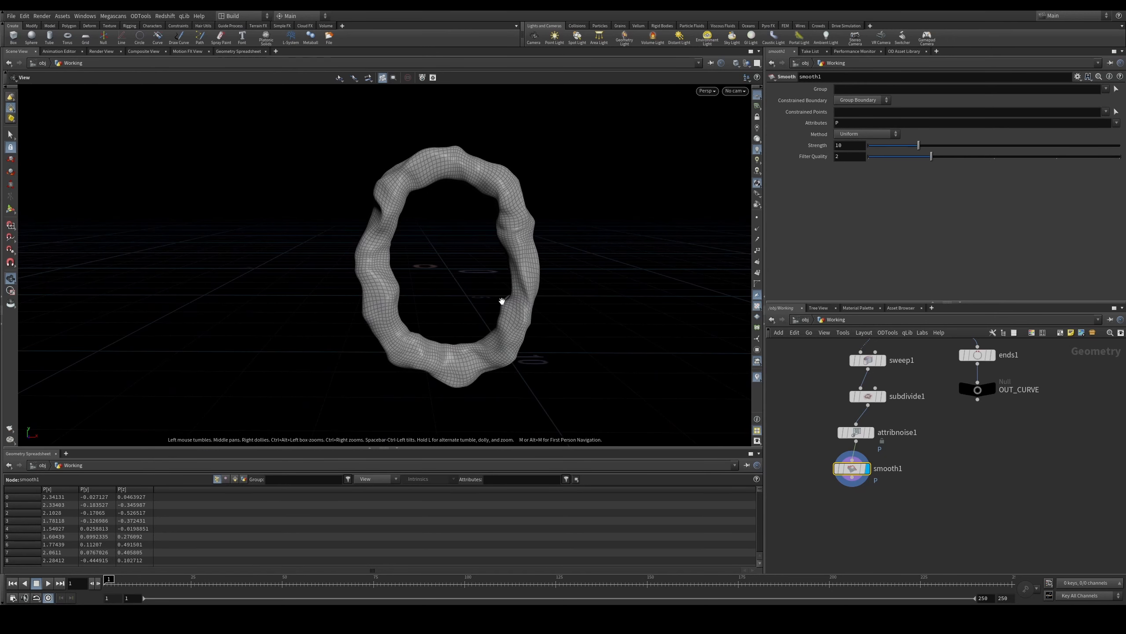
# Step: Align the node chain down to Smooth, then add a Hair Generate node below it and display the hairs
pyautogui.moveTo(830, 350); pyautogui.dragTo(881, 487)
pyautogui.press('l')
pyautogui.click(844, 458)
pyautogui.press('Tab')
pyautogui.write('hair')
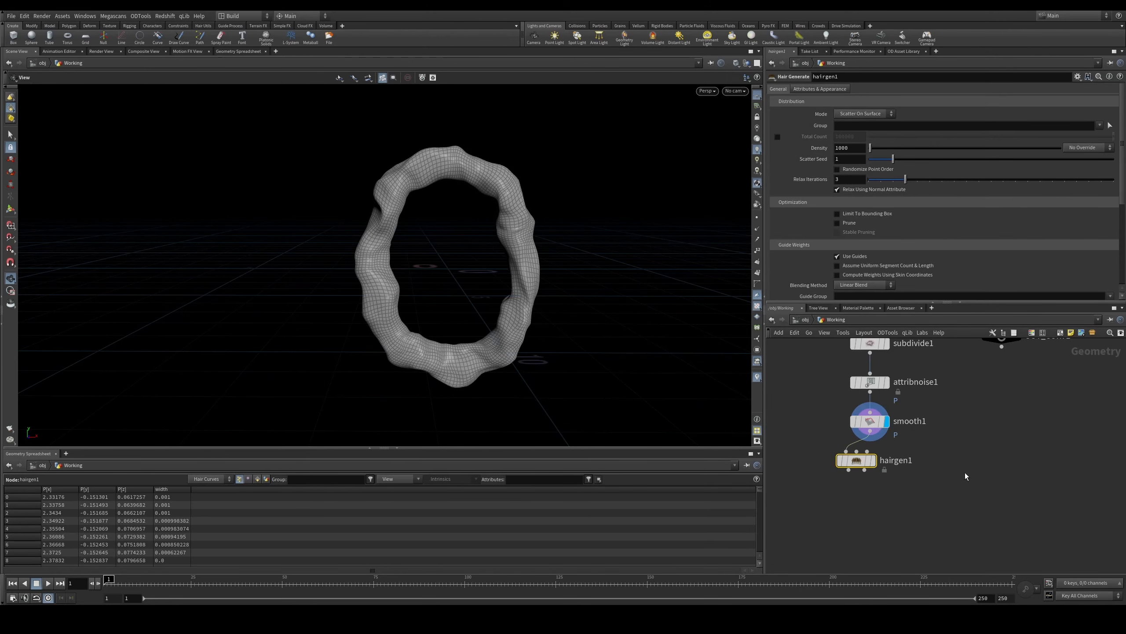
pyautogui.click(874, 460)
pyautogui.scroll(2, 536, 194)
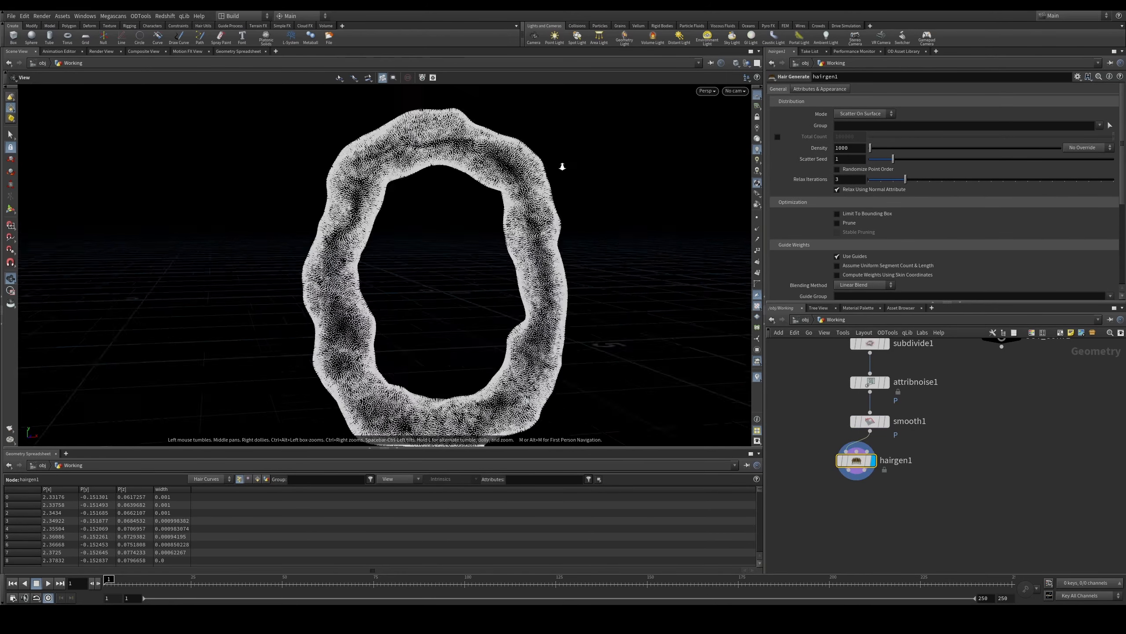
pyautogui.scroll(5, 554, 197)
pyautogui.scroll(-3, 545, 186)
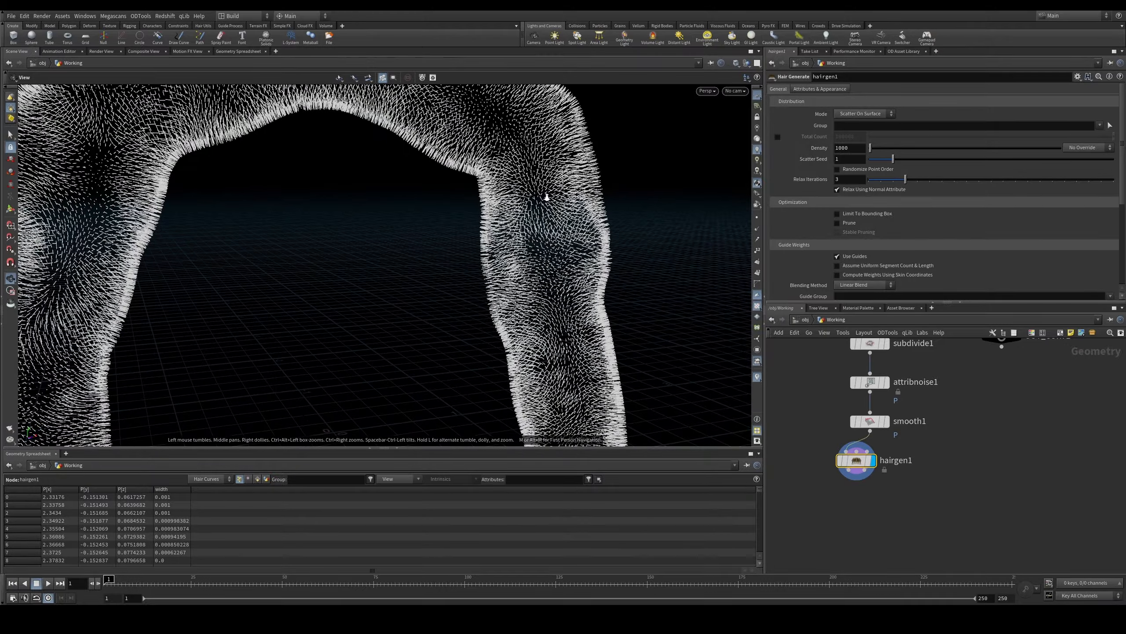
pyautogui.scroll(-3, 563, 213)
pyautogui.scroll(-5, 571, 222)
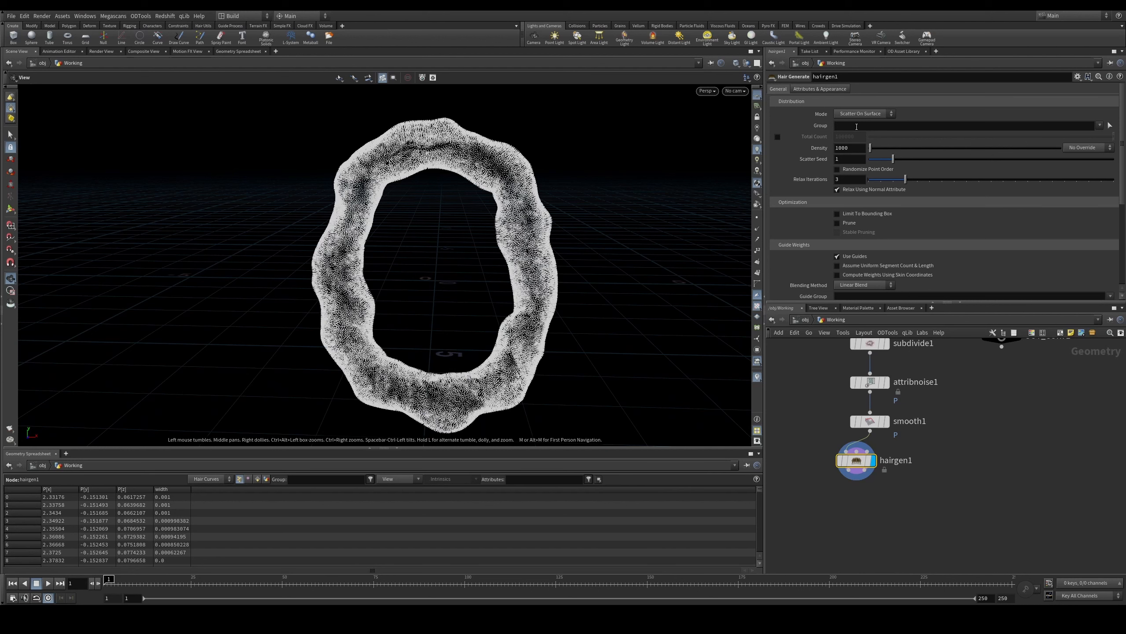
# Step: Set the hair Density on the Hair Generate node to 600
pyautogui.doubleClick(849, 148)
pyautogui.write('600')
pyautogui.press('Return')
pyautogui.moveTo(522, 208); pyautogui.dragTo(515, 182)
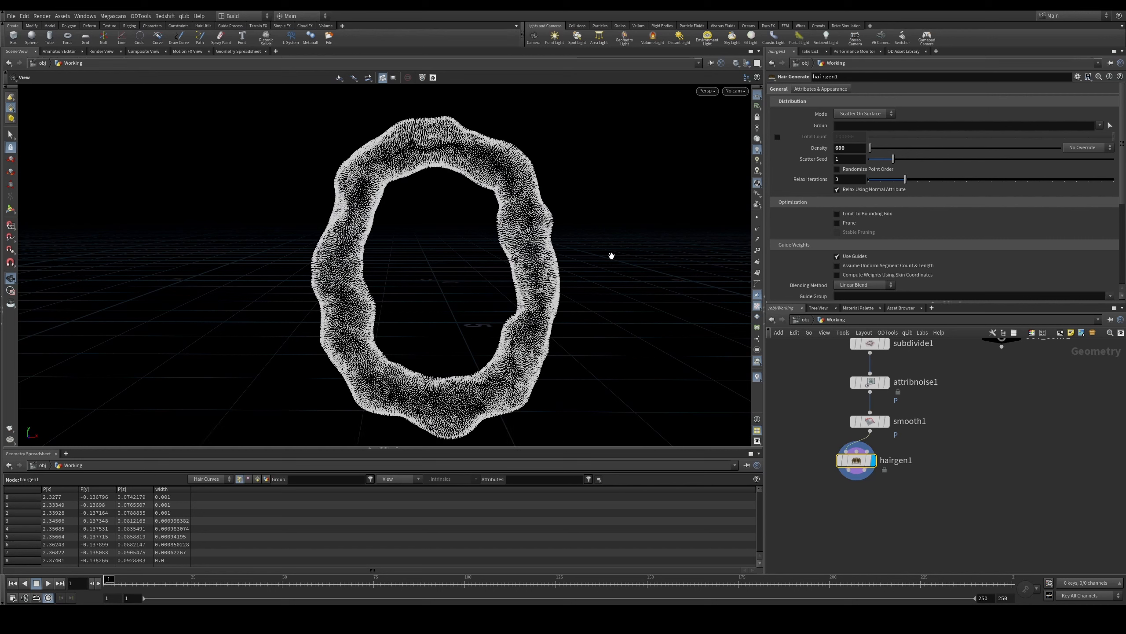
# Step: Set the Length of the unguided hairs on the Hair Generate node to 0.7
pyautogui.scroll(-5, 1125, 190)
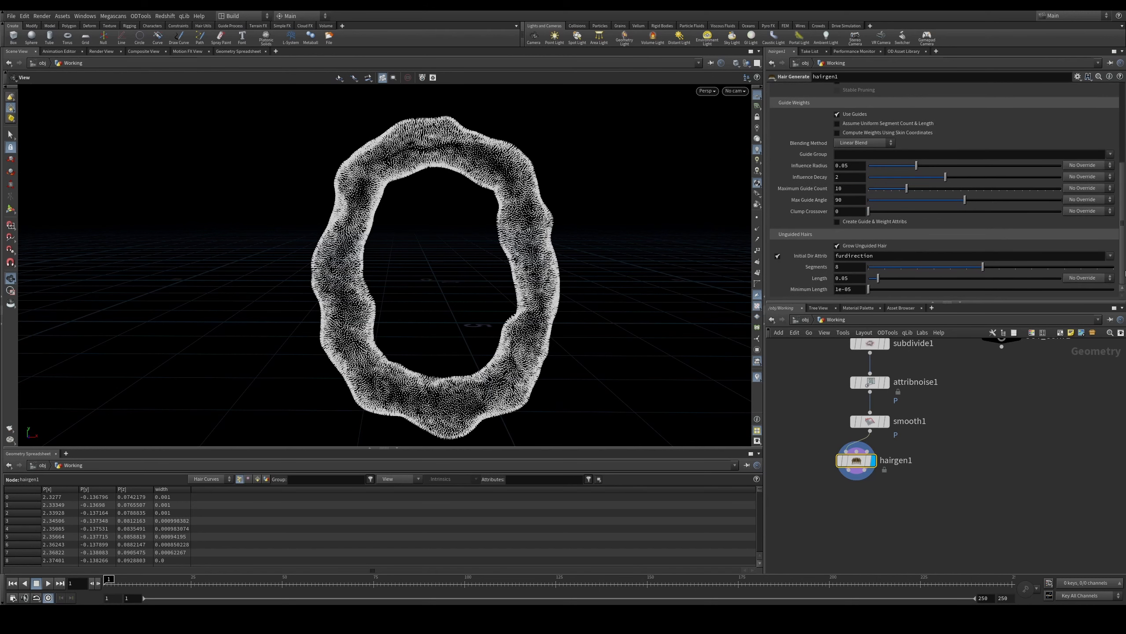
pyautogui.doubleClick(847, 278)
pyautogui.write('0.7')
pyautogui.press('Return')
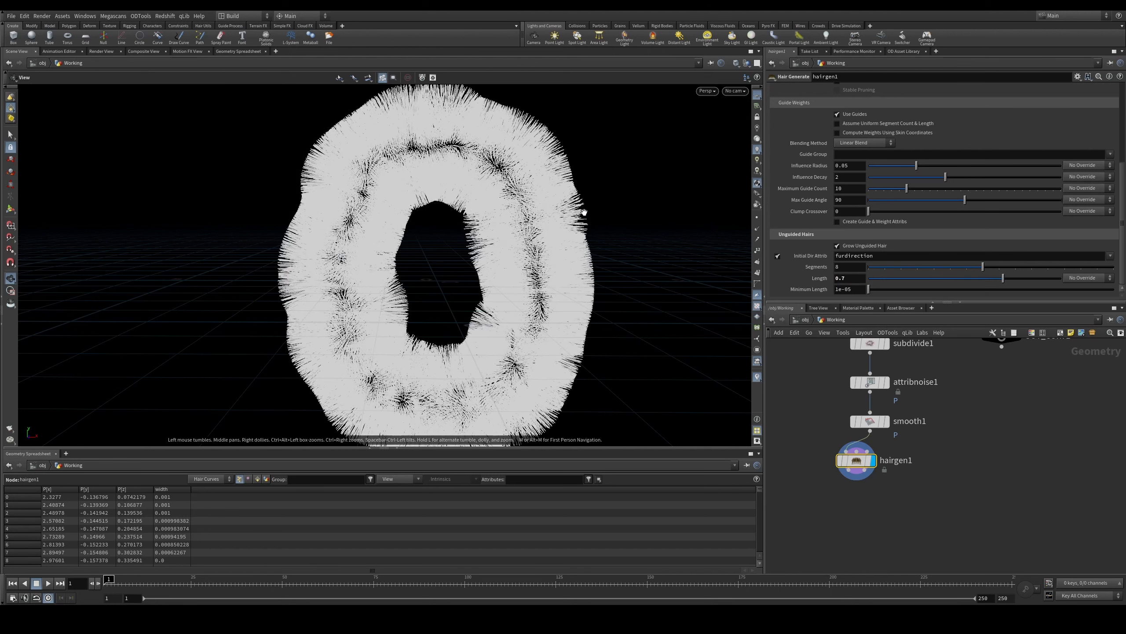
pyautogui.moveTo(486, 199); pyautogui.dragTo(491, 228)
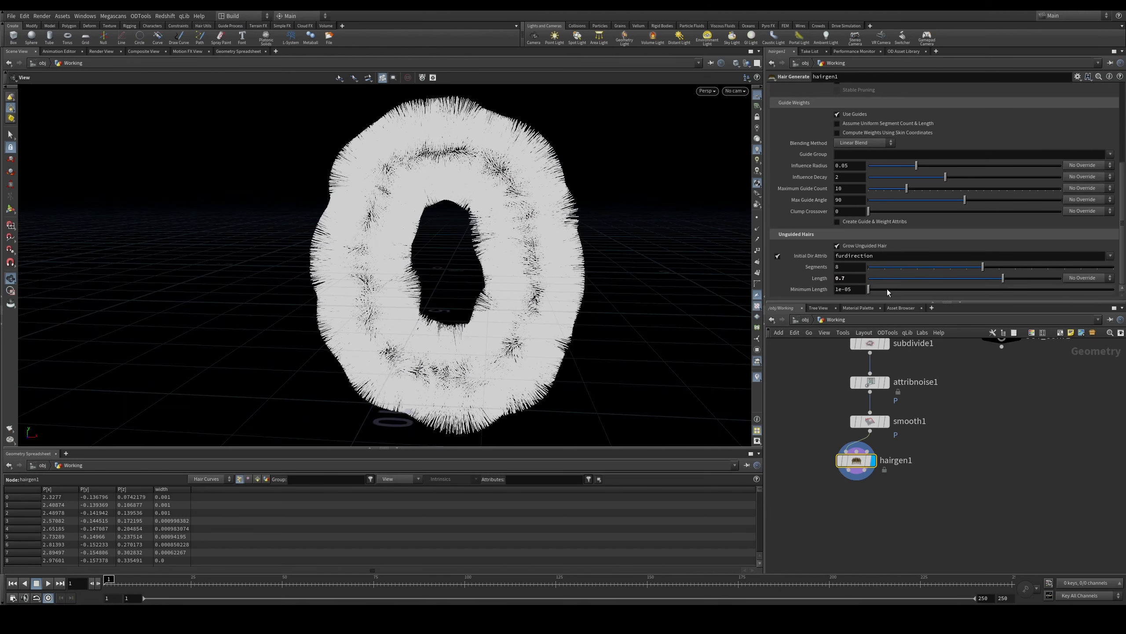
# Step: Add a Group Expression node below the Hair Generate node and display it
pyautogui.moveTo(596, 249); pyautogui.dragTo(612, 254)
pyautogui.click(821, 407)
pyautogui.moveTo(834, 452); pyautogui.dragTo(835, 406, button='middle')
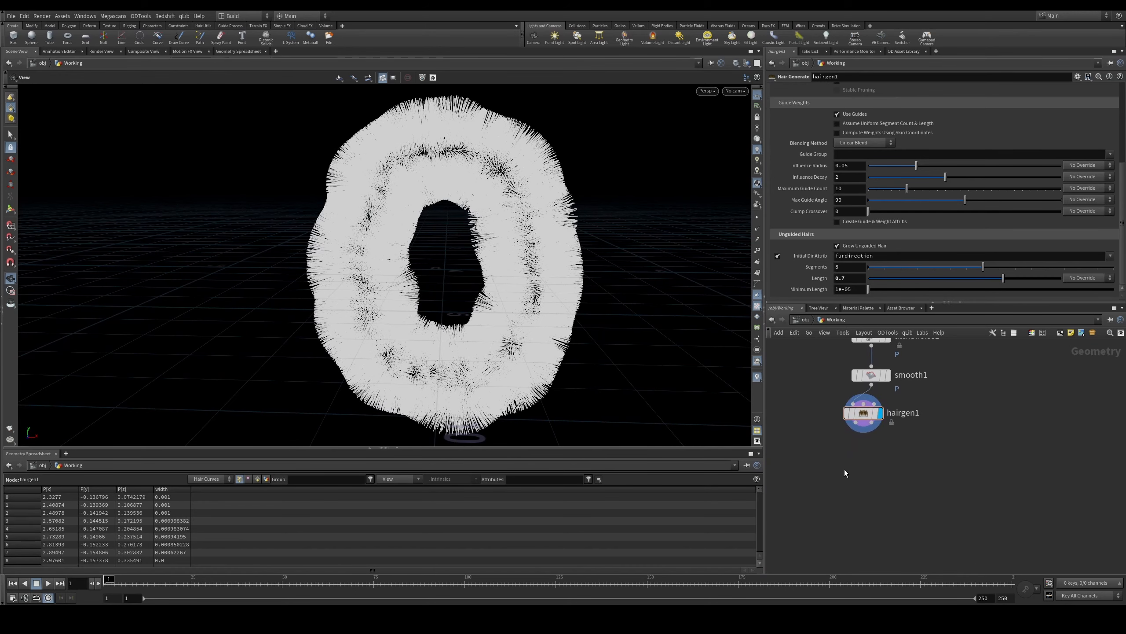
pyautogui.press('Tab')
pyautogui.write('grou')
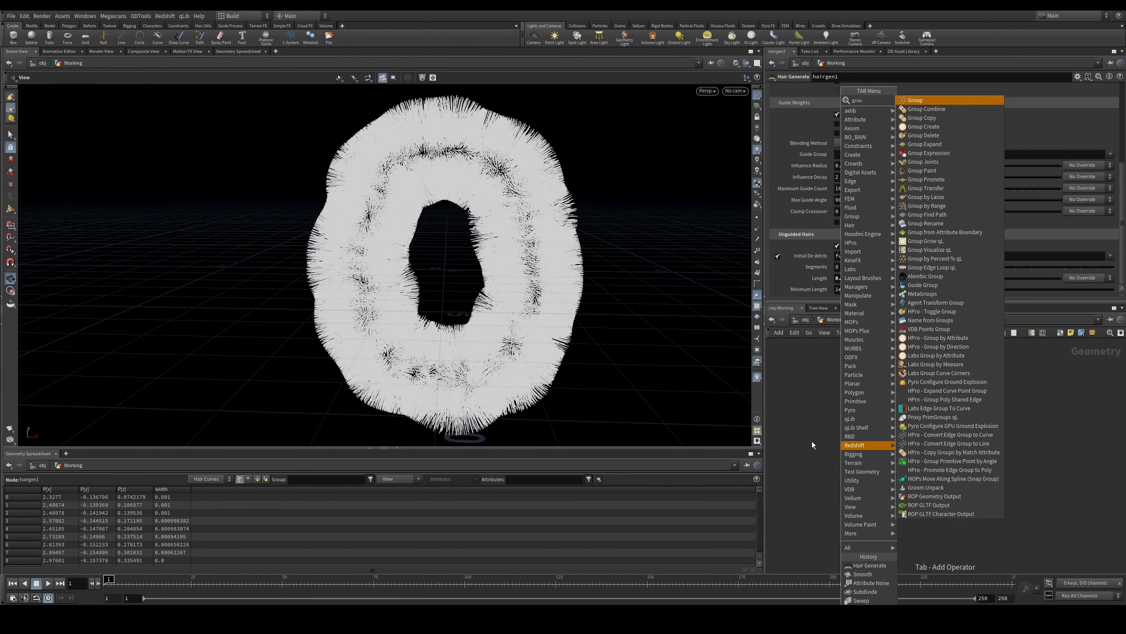
pyautogui.press('Down')
pyautogui.press('Down')
pyautogui.press('Down')
pyautogui.press('Down')
pyautogui.press('Down')
pyautogui.press('Down')
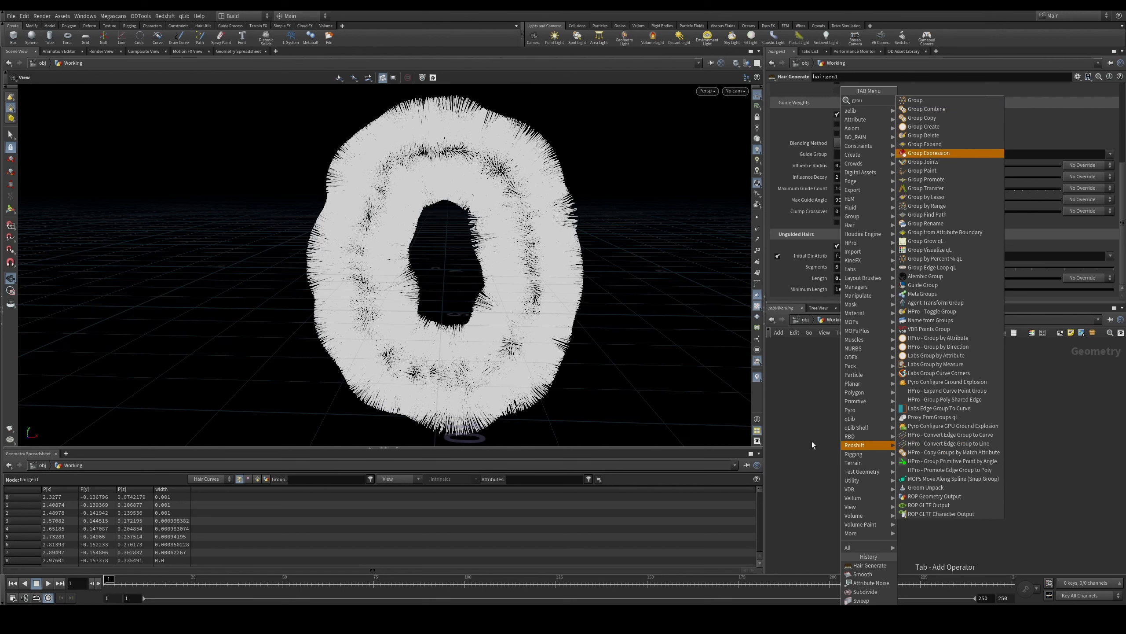
pyautogui.press('Return')
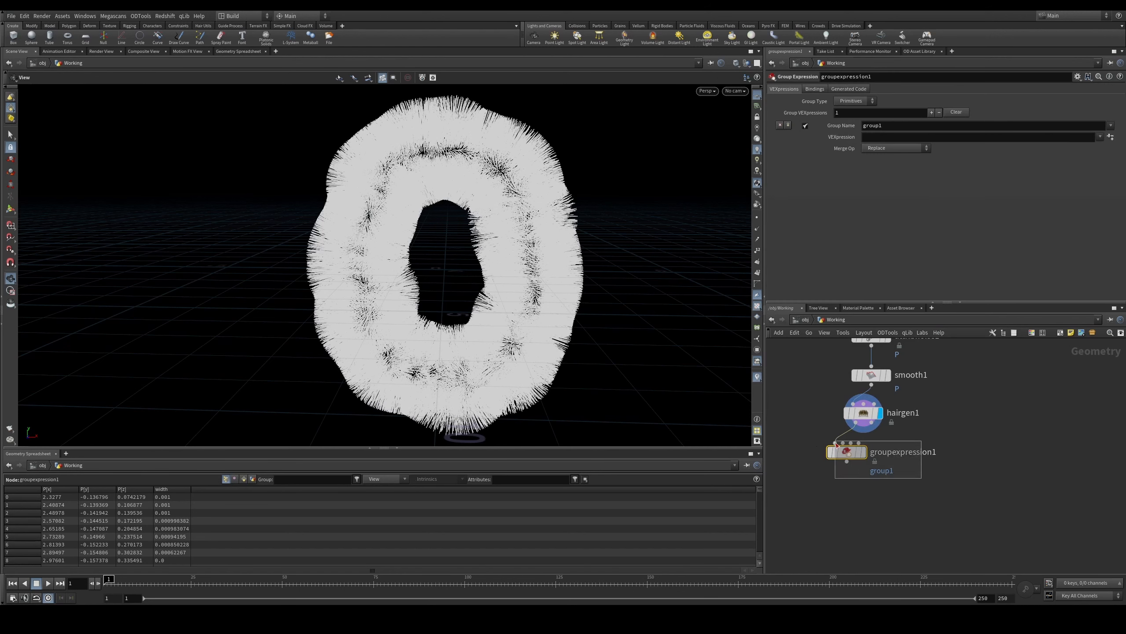
# Step: Set the group type to Points and apply the First Point of Primitive preset expression
pyautogui.click(861, 102)
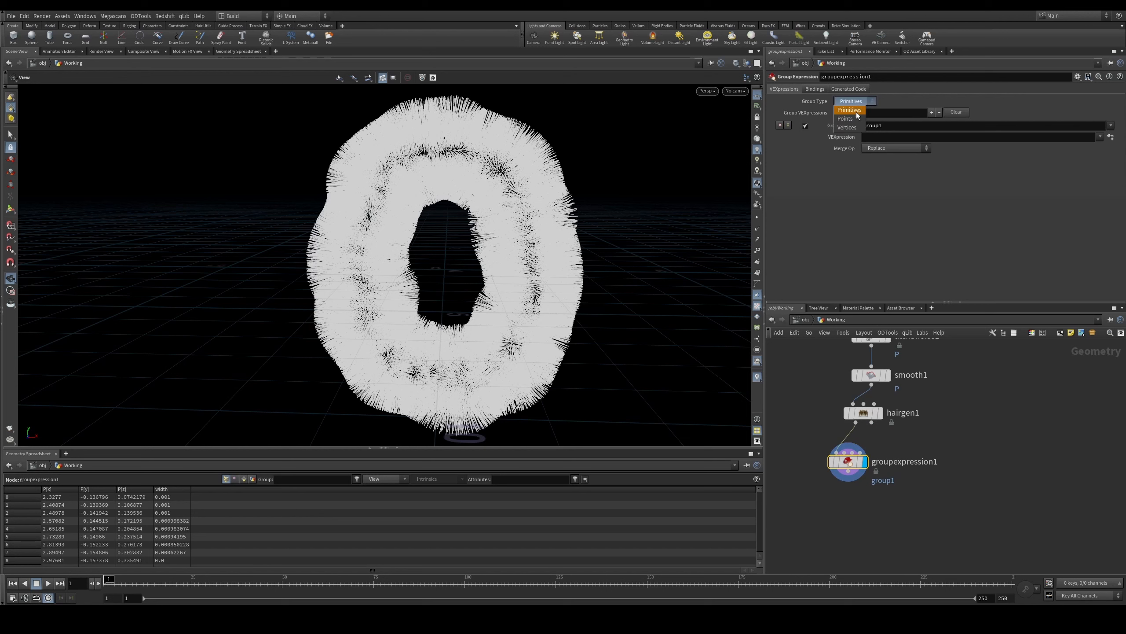
pyautogui.click(851, 109)
pyautogui.click(1012, 136)
pyautogui.click(1100, 137)
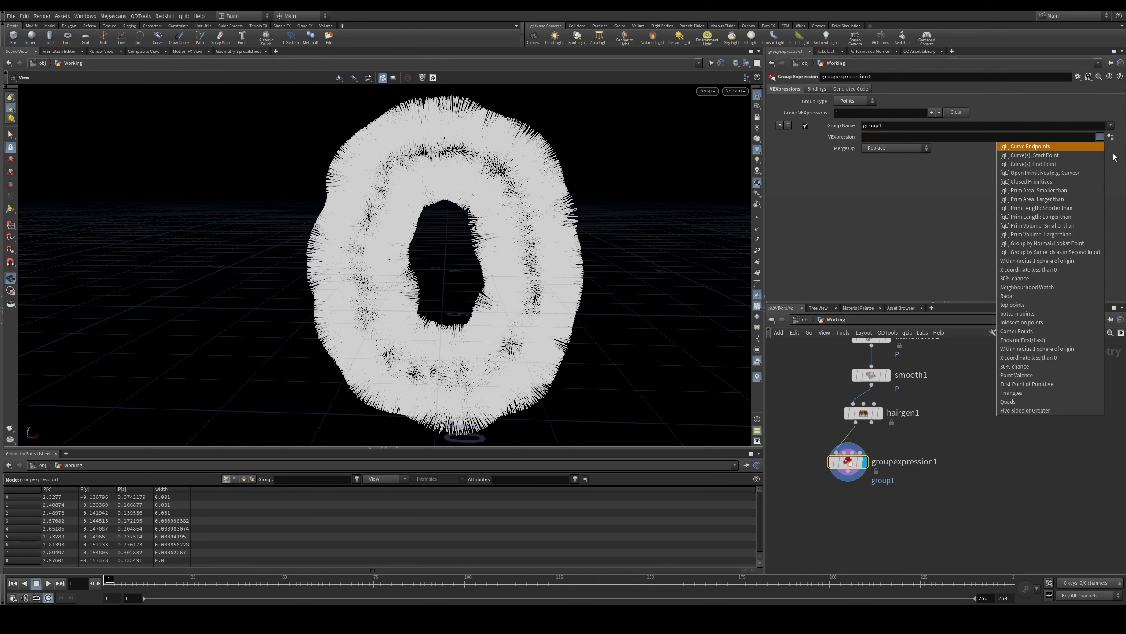
pyautogui.click(1035, 384)
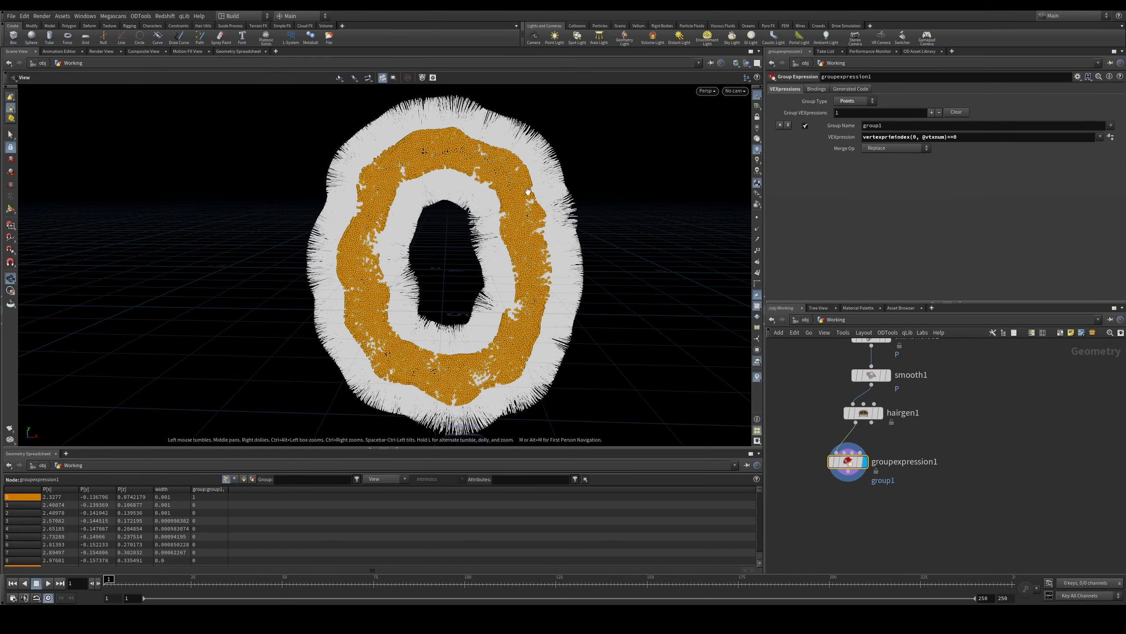
# Step: Name the point group root, rename the Group Expression node get_root, and shift it into line below the hair node
pyautogui.doubleClick(873, 125)
pyautogui.write('root')
pyautogui.press('Return')
pyautogui.doubleClick(918, 461)
pyautogui.write('get_root')
pyautogui.press('Return')
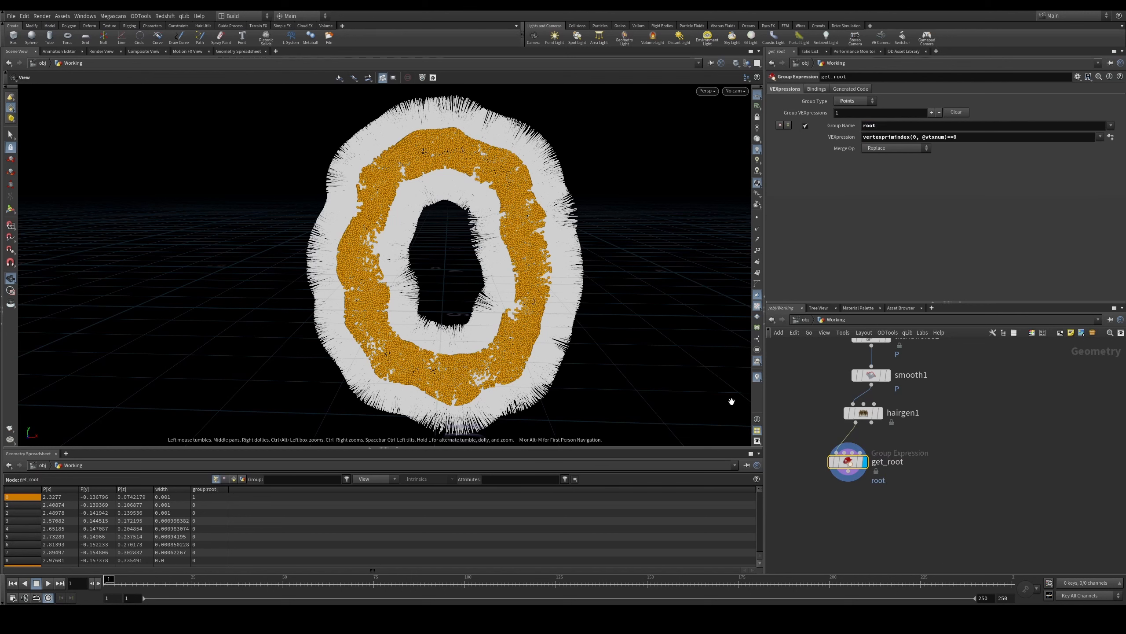
pyautogui.moveTo(848, 463); pyautogui.dragTo(855, 455)
# Step: Add a Vellum Configure Hair node below get_root and display it
pyautogui.moveTo(862, 470); pyautogui.dragTo(815, 426, button='middle')
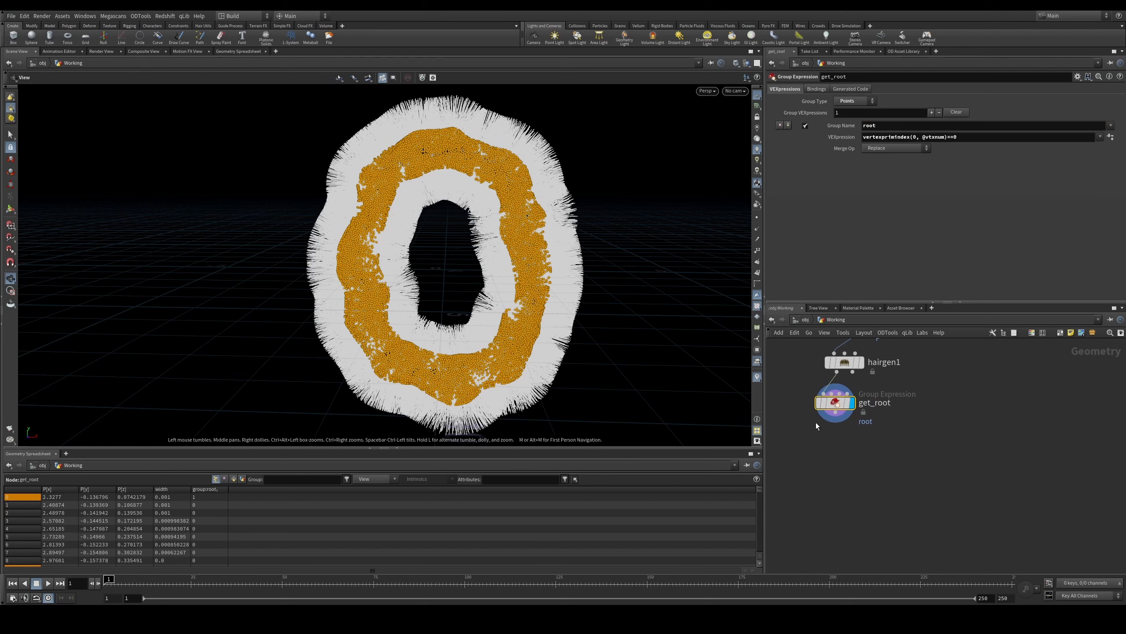
pyautogui.press('Tab')
pyautogui.write('vell hai')
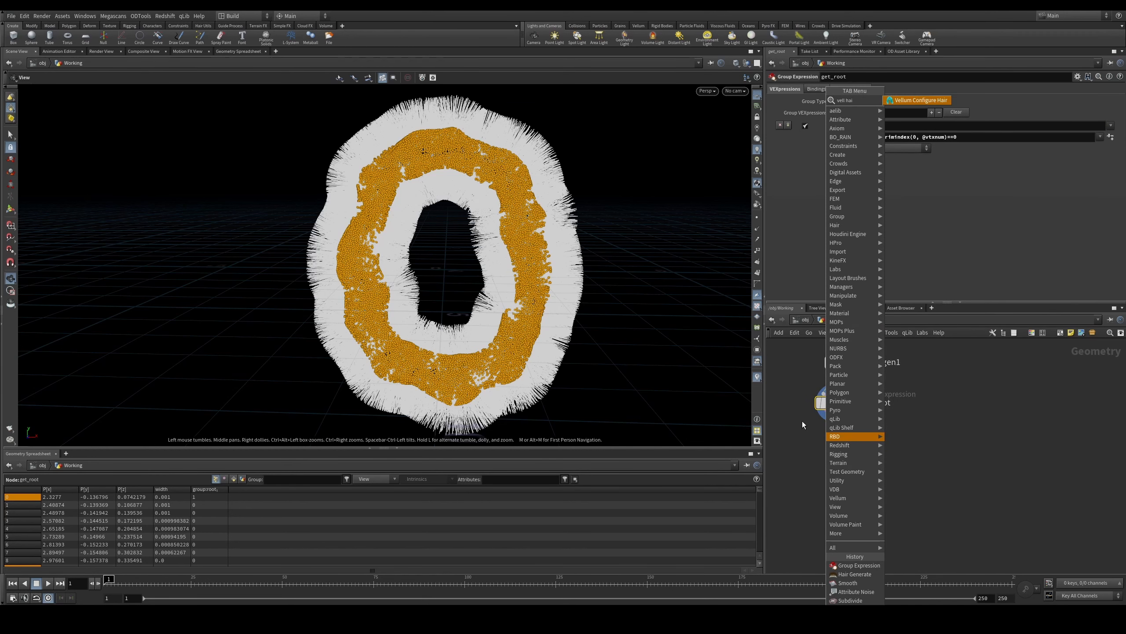
pyautogui.press('Return')
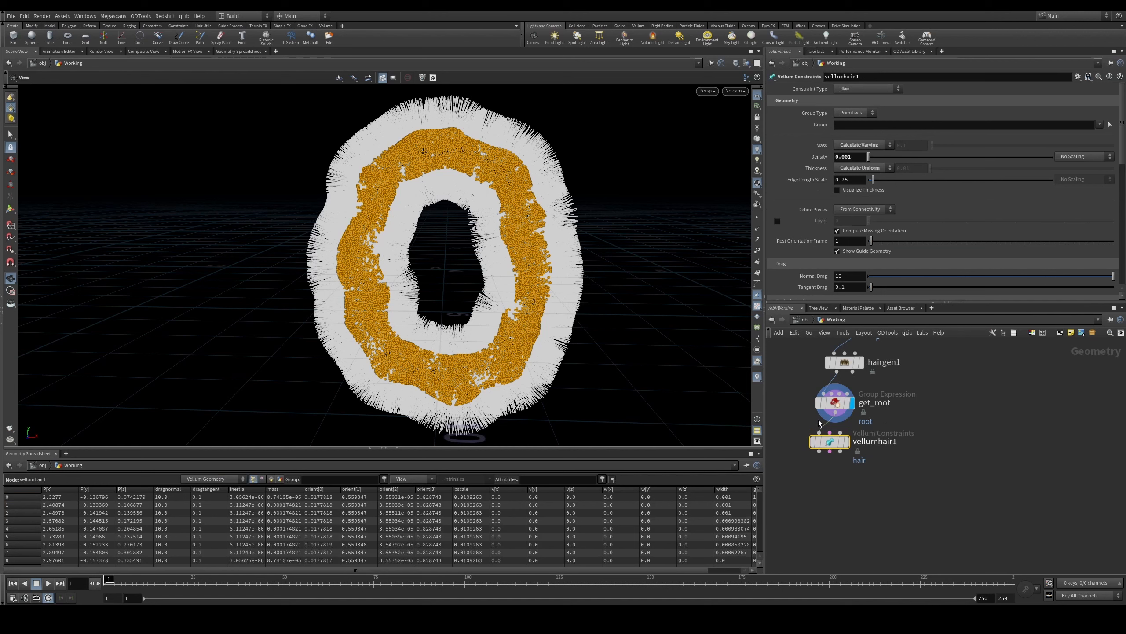
pyautogui.click(863, 464)
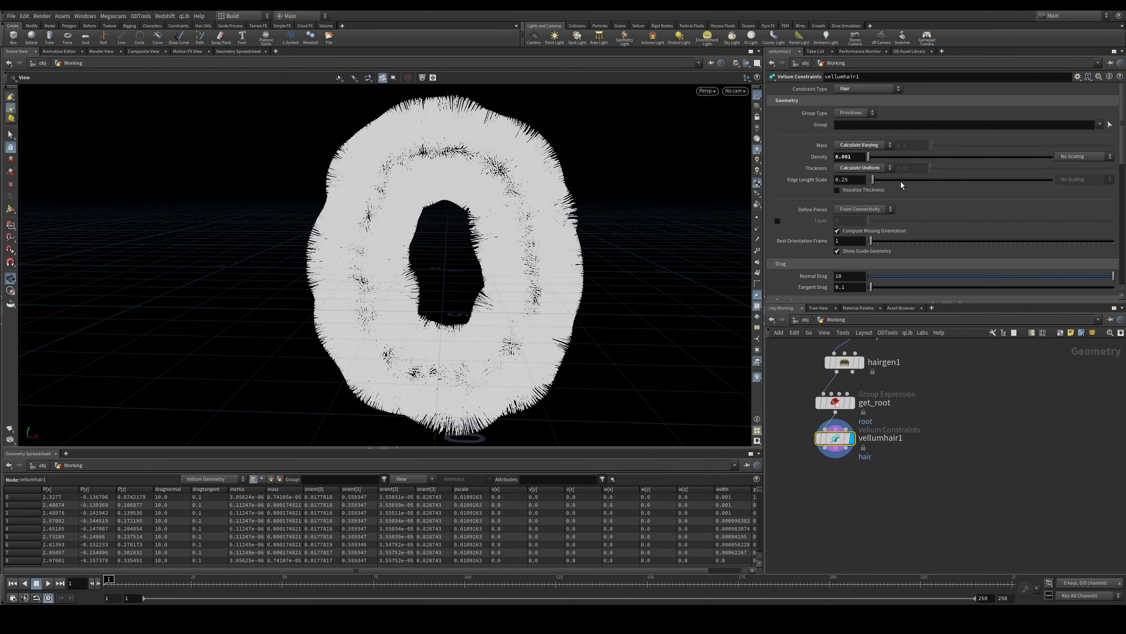
# Step: Set the Edge Length Scale of the Vellum hair's thickness to 0.5
pyautogui.moveTo(844, 182); pyautogui.dragTo(848, 180)
pyautogui.click(844, 180)
pyautogui.press('BackSpace')
pyautogui.write('5')
pyautogui.press('Return')
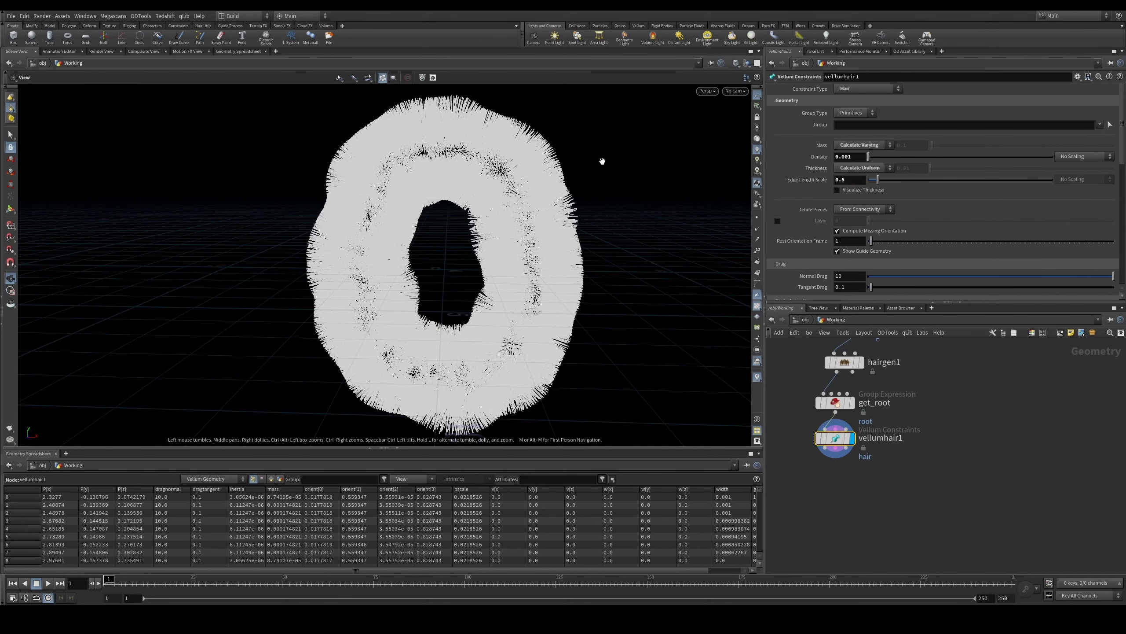
# Step: Visualize the Vellum hair thickness, inspect the strands up close, and switch the visualization off again
pyautogui.scroll(10, 671, 173)
pyautogui.click(838, 190)
pyautogui.moveTo(656, 105); pyautogui.dragTo(583, 143, button='right')
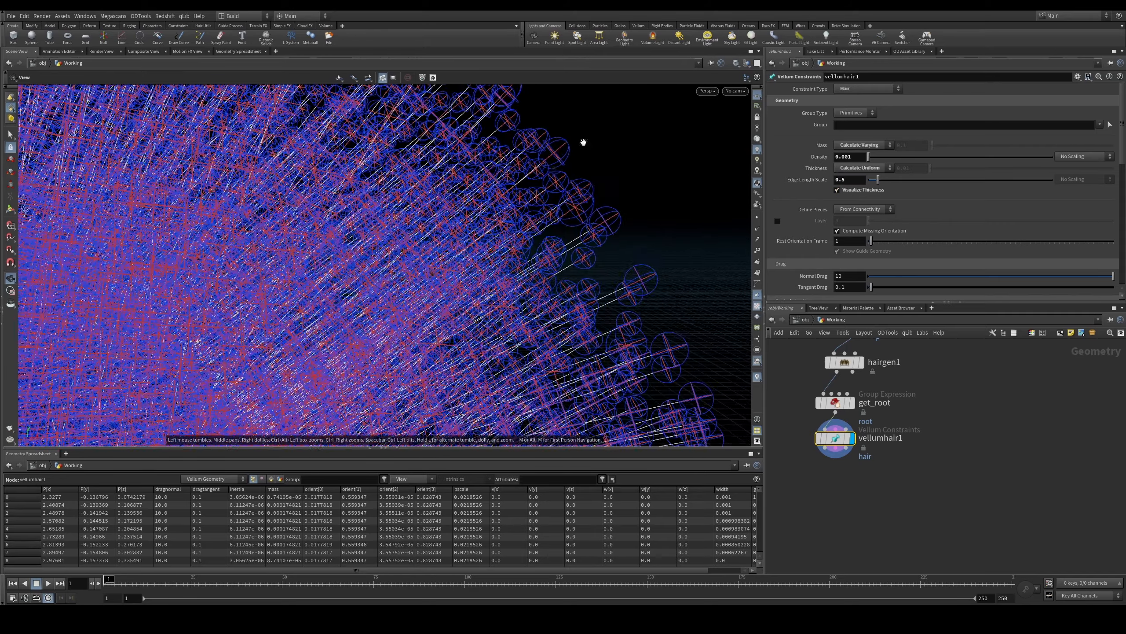
pyautogui.moveTo(583, 143); pyautogui.dragTo(470, 163)
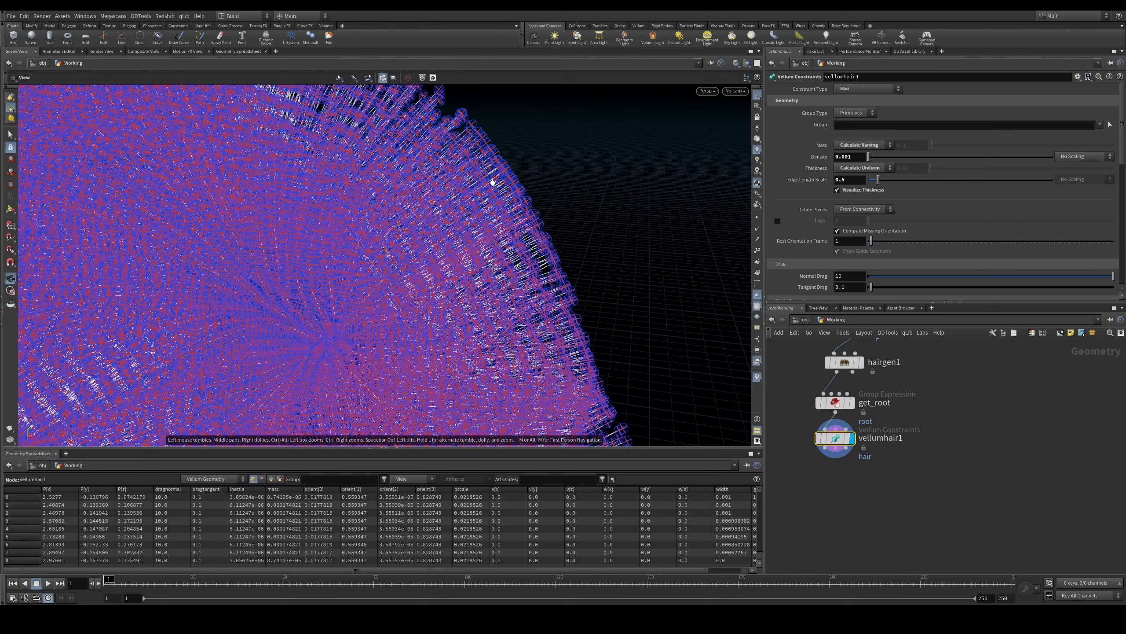
pyautogui.click(837, 190)
pyautogui.moveTo(528, 248); pyautogui.dragTo(466, 217, button='right')
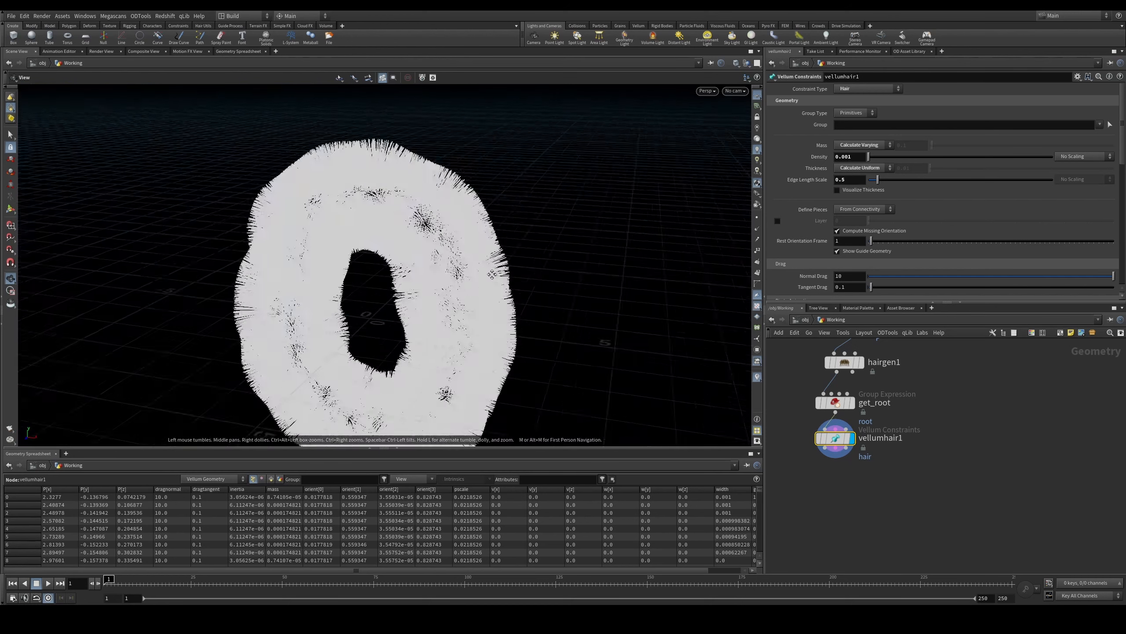
pyautogui.moveTo(470, 293); pyautogui.dragTo(495, 257)
# Step: Set the root group as the Pin Points of the Vellum hair
pyautogui.scroll(-5, 976, 200)
pyautogui.click(1100, 187)
pyautogui.click(1058, 205)
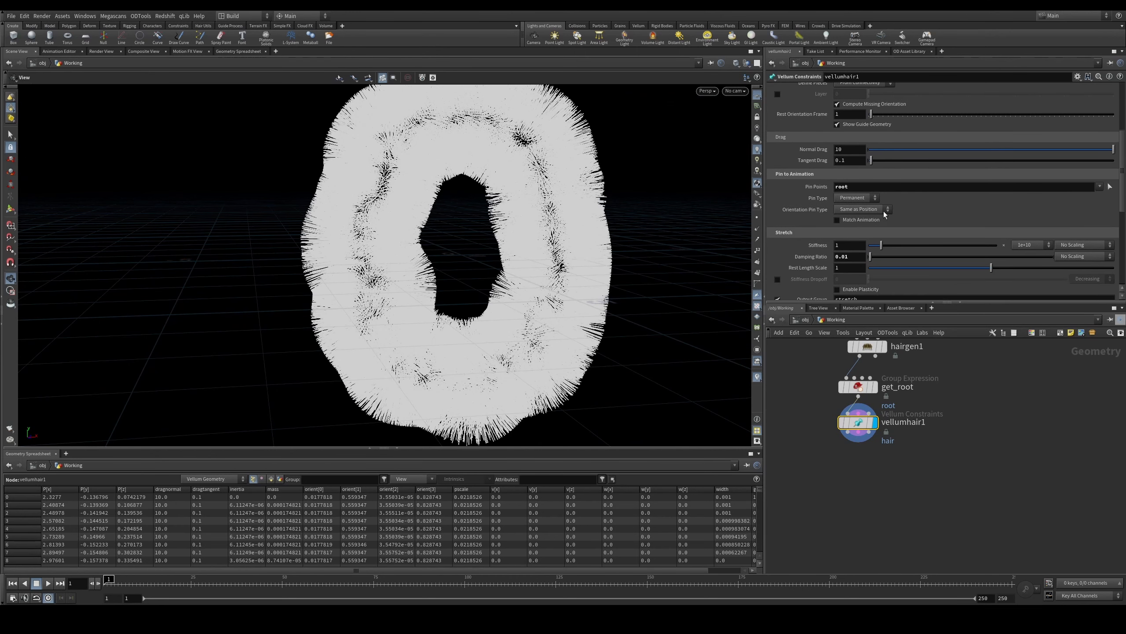
# Step: Set the Damping Ratio to 0.1 for both the Stretch and Bend constraints of the Vellum hair
pyautogui.moveTo(1119, 199); pyautogui.dragTo(1116, 241)
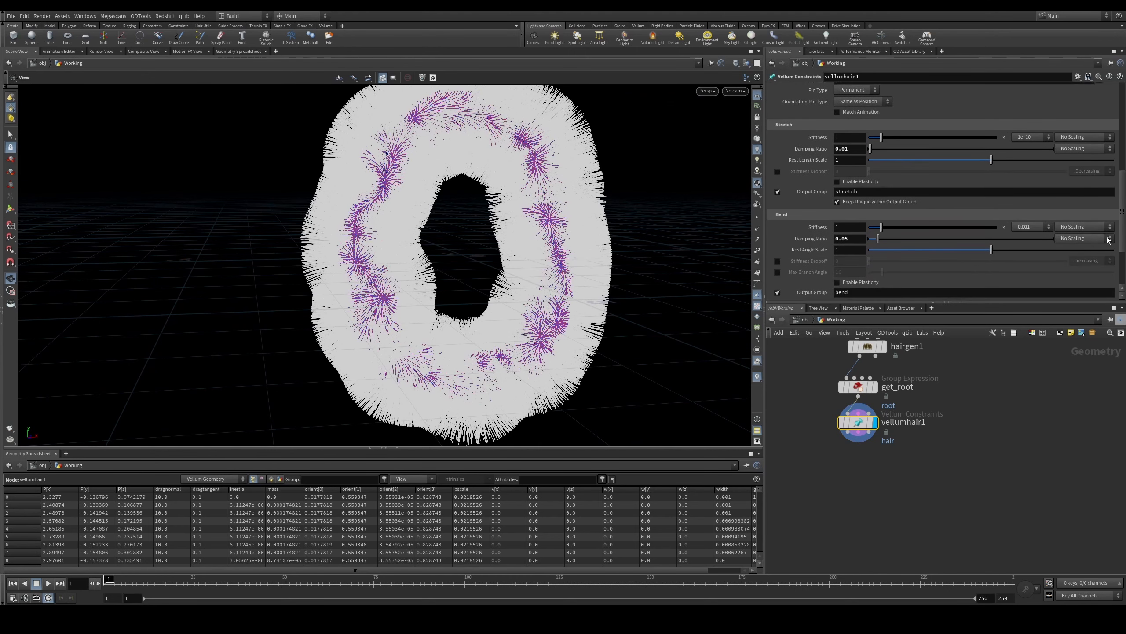
pyautogui.press('BackSpace')
pyautogui.press('BackSpace')
pyautogui.write('1')
pyautogui.click(844, 239)
pyautogui.press('BackSpace')
pyautogui.press('BackSpace')
pyautogui.write('1')
pyautogui.press('Return')
# Step: Set the Bend Stiffness multiplier of the Vellum hair to 0.01
pyautogui.moveTo(1122, 215); pyautogui.dragTo(1102, 224)
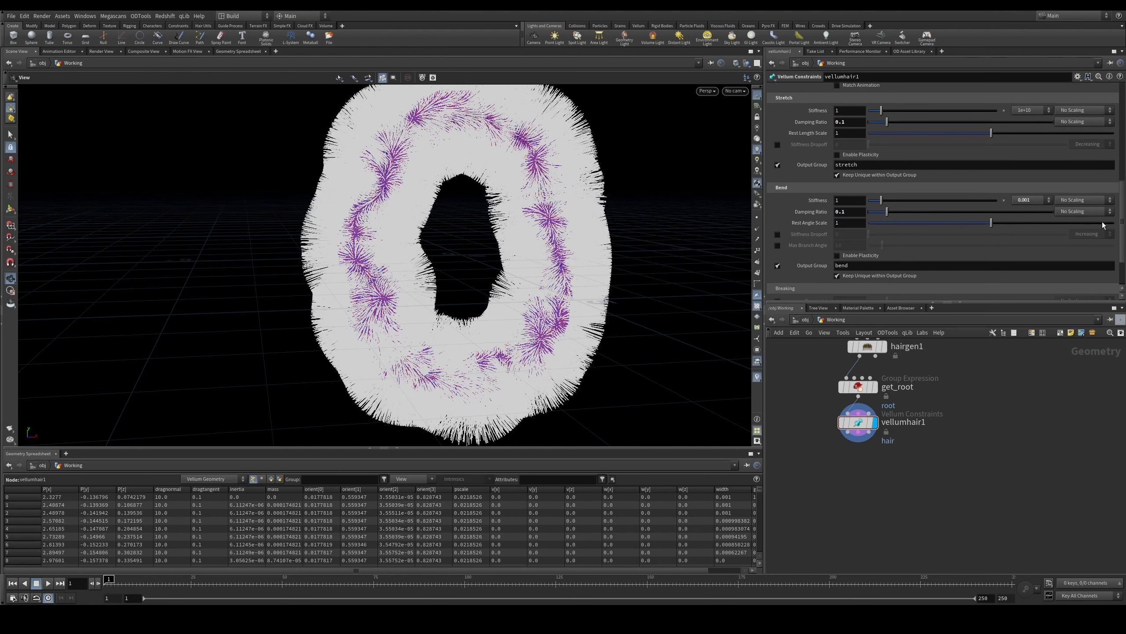
pyautogui.click(1034, 201)
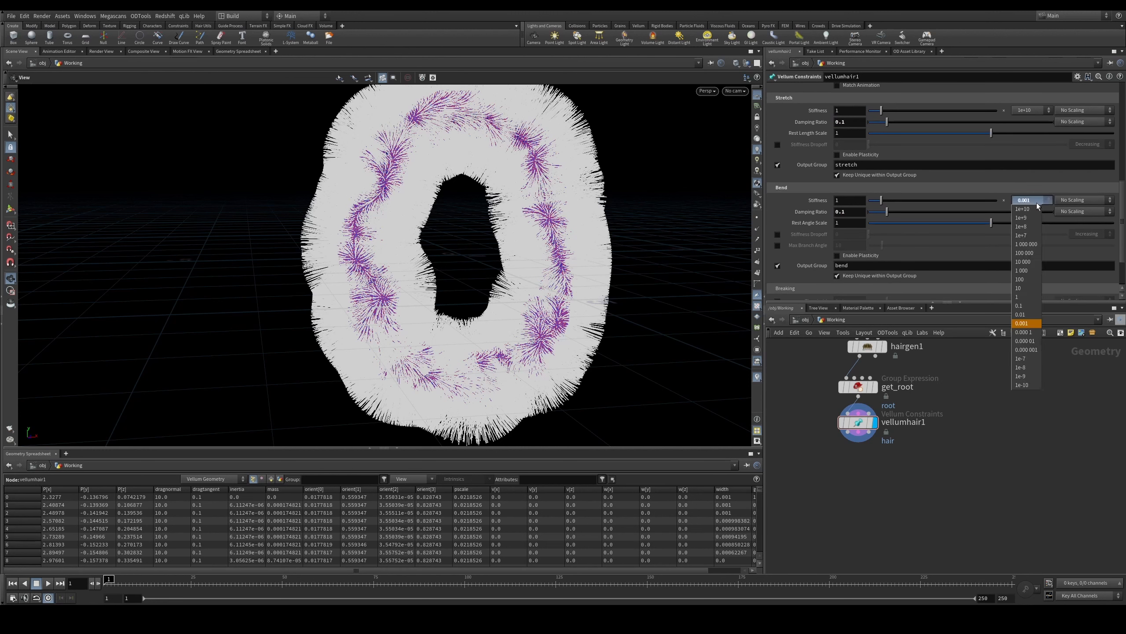
pyautogui.click(1023, 314)
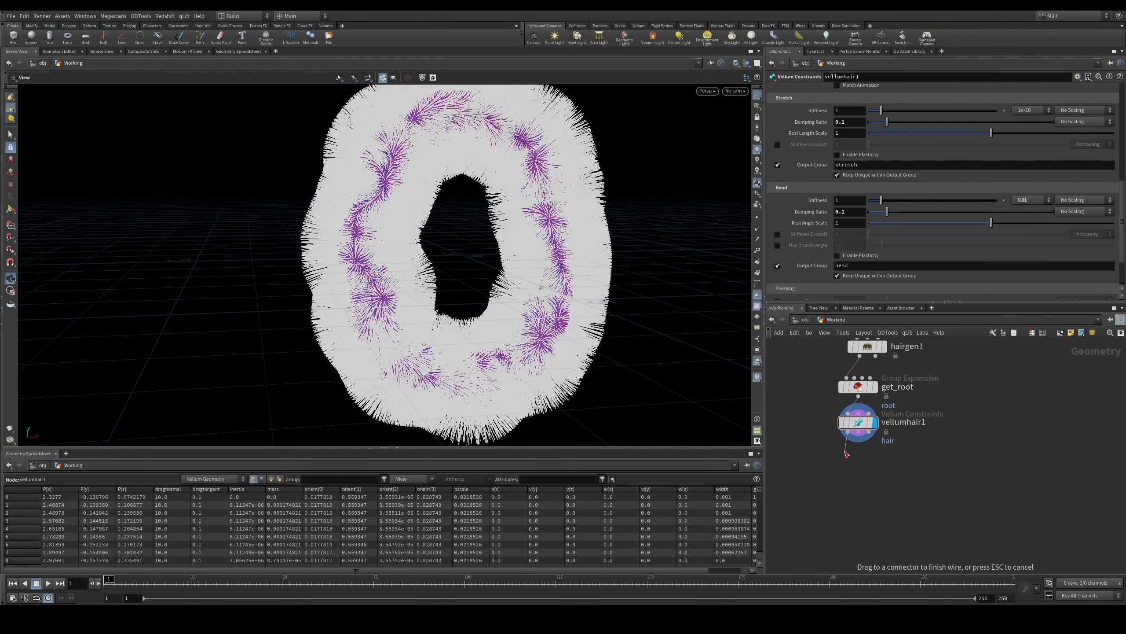
# Step: Add a Vellum Solver wired below the Vellum hair node and display it
pyautogui.press('Tab')
pyautogui.write('vell so')
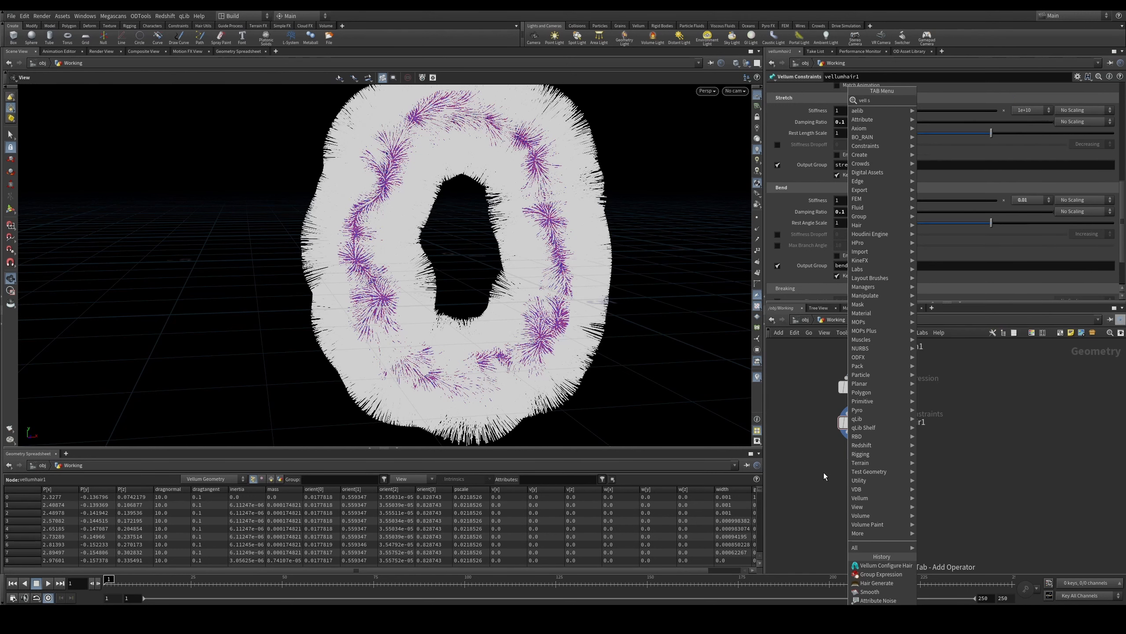
pyautogui.press('Return')
pyautogui.press('Return')
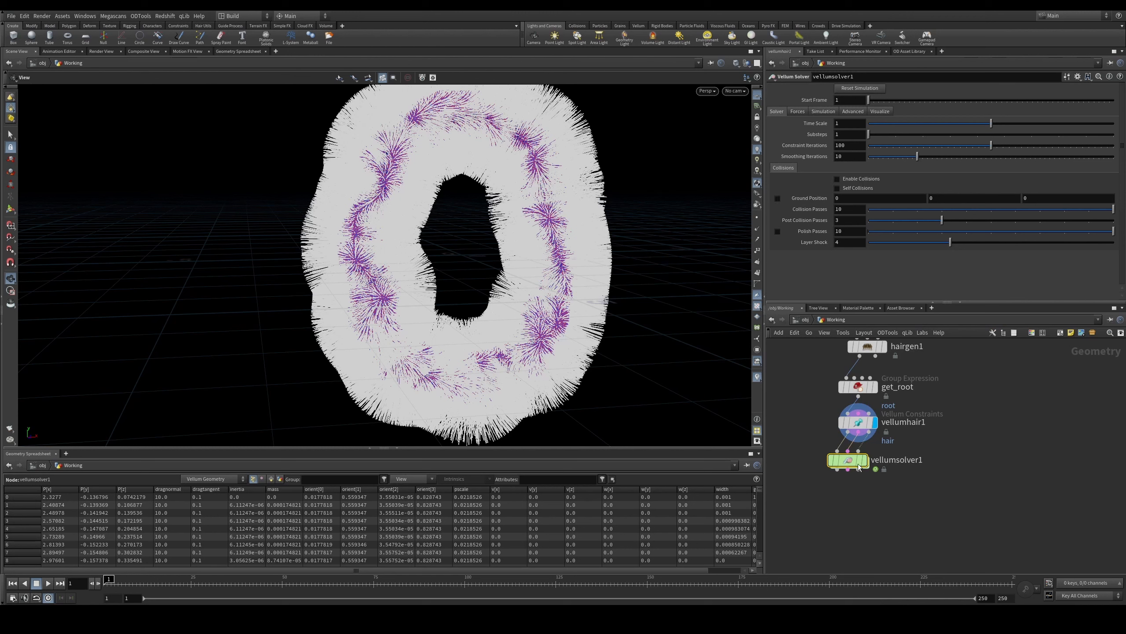
pyautogui.click(858, 466)
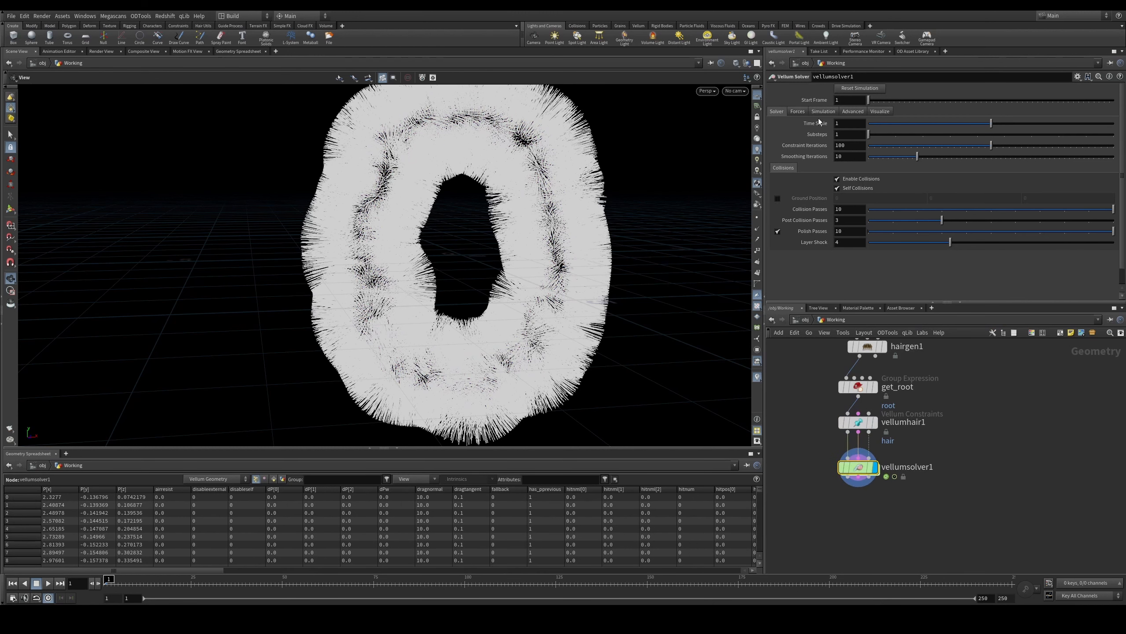
# Step: Adjust the Vellum Solver's Substeps and set its vertical gravity to 0
pyautogui.click(838, 135)
pyautogui.press('Return')
pyautogui.click(799, 112)
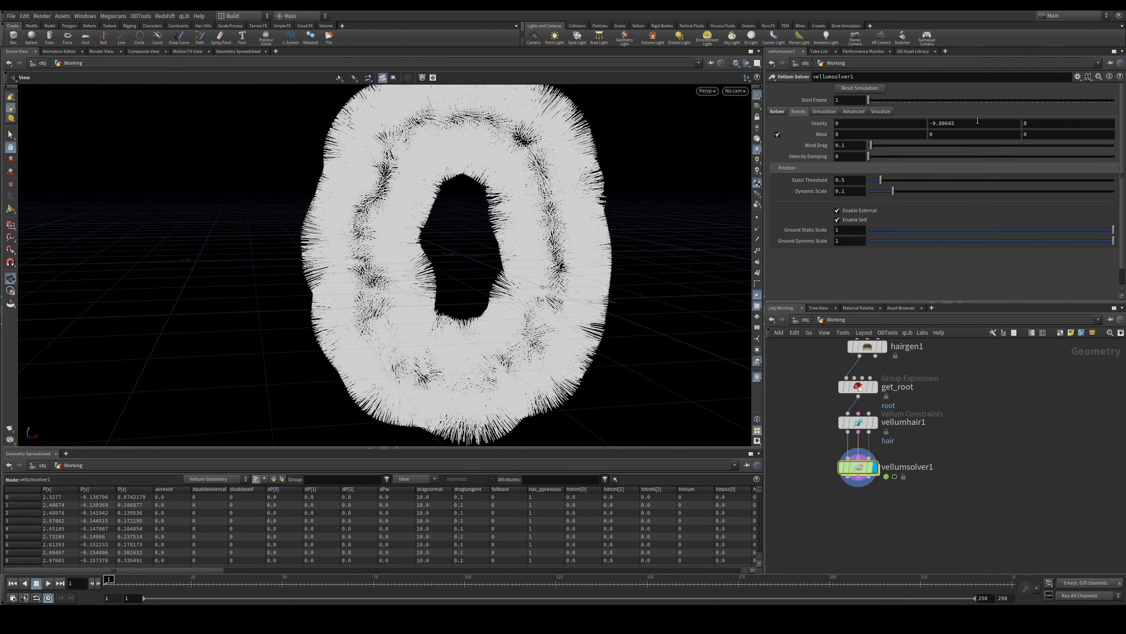
pyautogui.click(971, 123)
pyautogui.write('0')
pyautogui.press('Return')
# Step: Move the Vellum hair and Vellum Solver nodes together to tidy the end of the node chain
pyautogui.moveTo(947, 496); pyautogui.dragTo(842, 402)
pyautogui.moveTo(858, 423); pyautogui.dragTo(895, 429)
pyautogui.moveTo(971, 379); pyautogui.dragTo(947, 418, button='right')
pyautogui.moveTo(947, 418); pyautogui.dragTo(846, 510, button='middle')
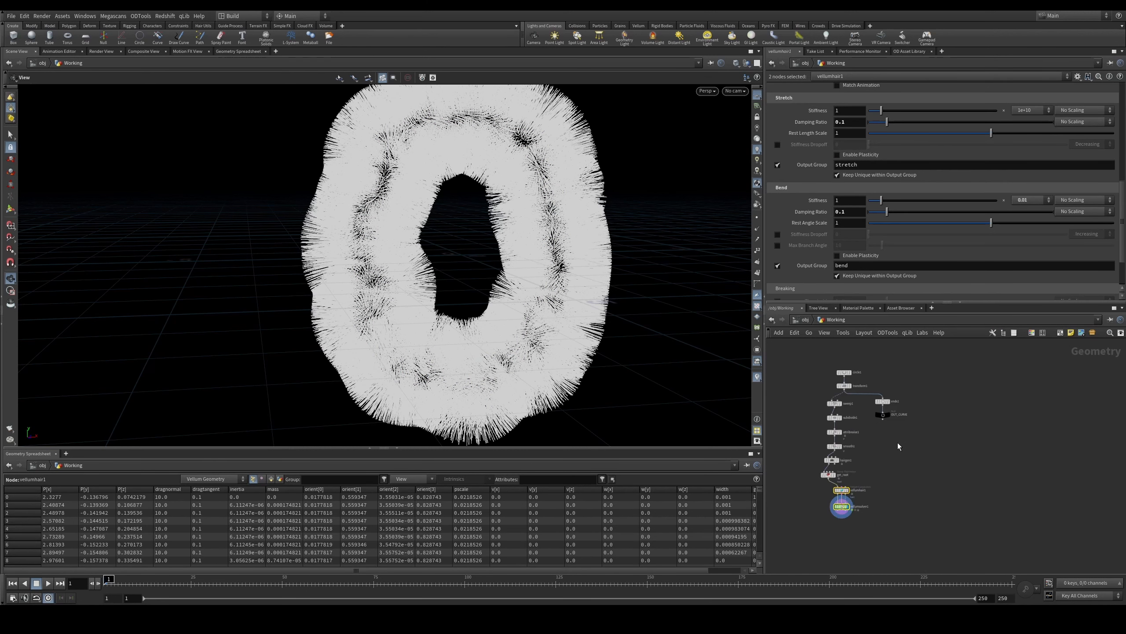
pyautogui.moveTo(883, 437); pyautogui.dragTo(883, 395, button='middle')
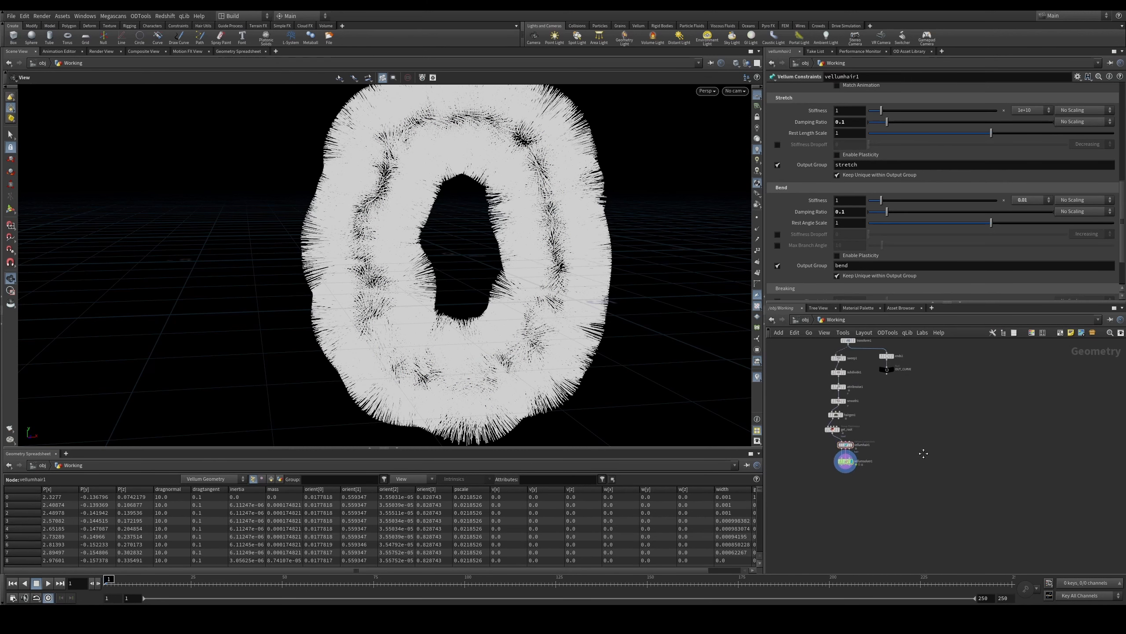
# Step: Select the Vellum Solver, play the hair simulation for a few frames, and return to frame 1
pyautogui.click(834, 463)
pyautogui.click(48, 582)
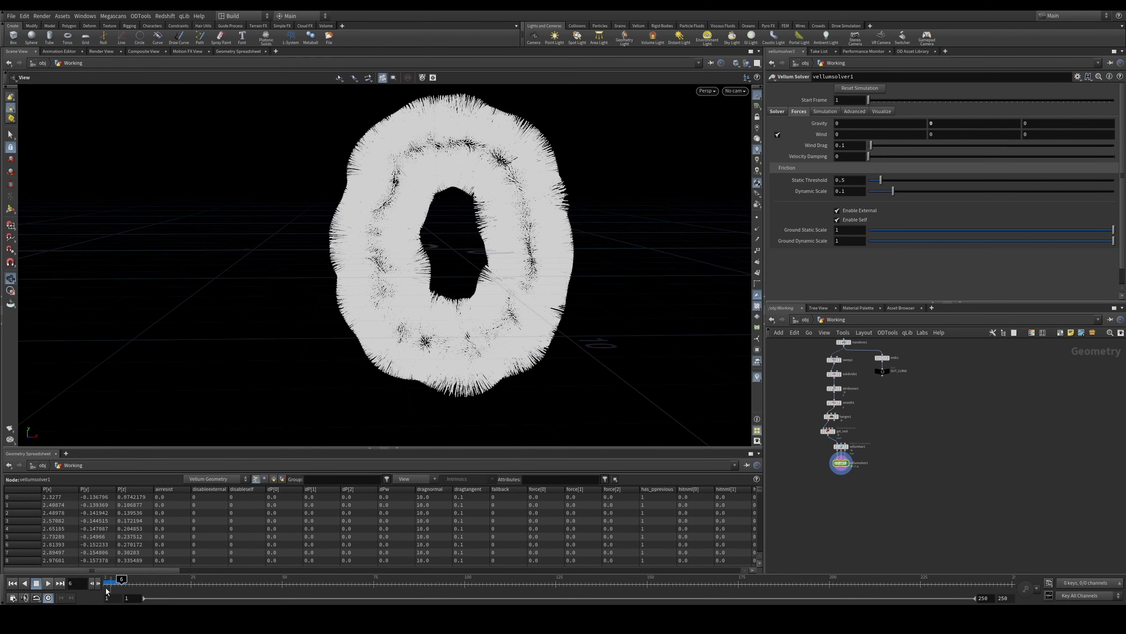
pyautogui.moveTo(109, 584); pyautogui.dragTo(81, 580)
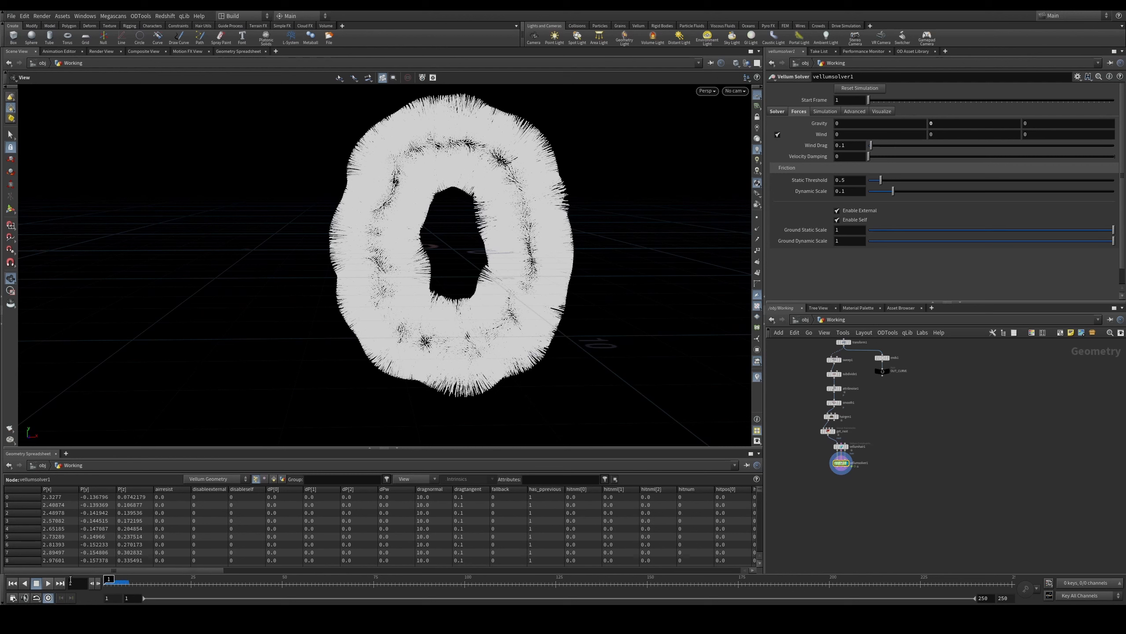
# Step: Realign get_root in the chain and move the ends and OUT_CURVE branch farther away from the main nodes
pyautogui.scroll(3, 877, 444)
pyautogui.moveTo(819, 428); pyautogui.dragTo(823, 429)
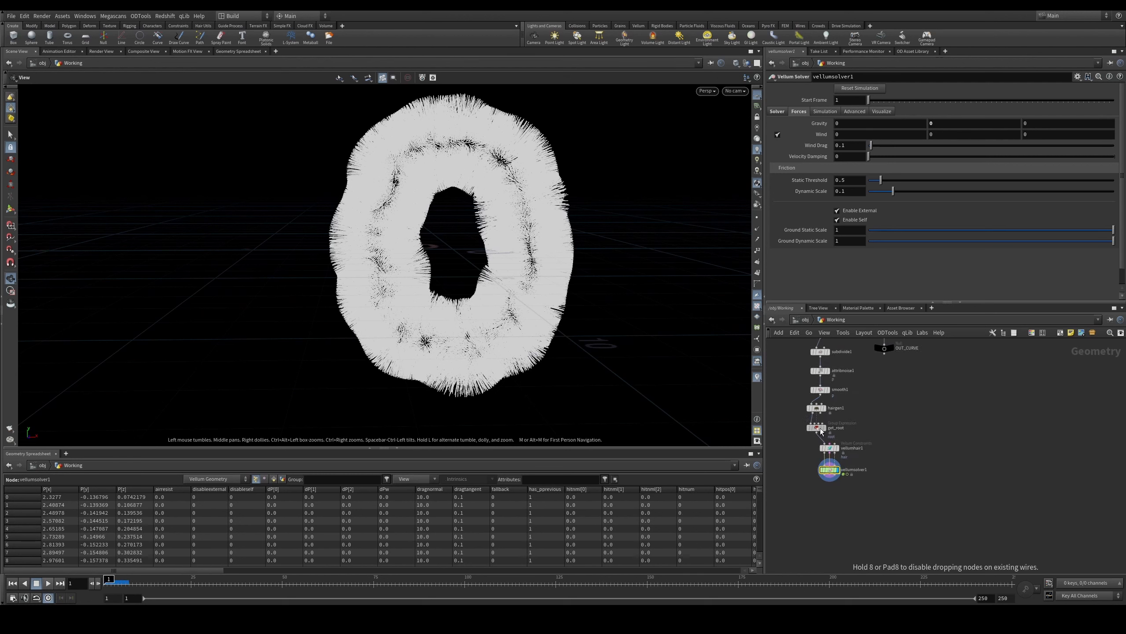
pyautogui.moveTo(913, 397); pyautogui.dragTo(880, 461, button='middle')
pyautogui.moveTo(882, 457); pyautogui.dragTo(947, 400)
pyautogui.click(880, 424)
# Step: Branch a Null node off smooth1's output and place it away from the main chain, below OUT_CURVE
pyautogui.moveTo(806, 445); pyautogui.dragTo(824, 423, button='middle')
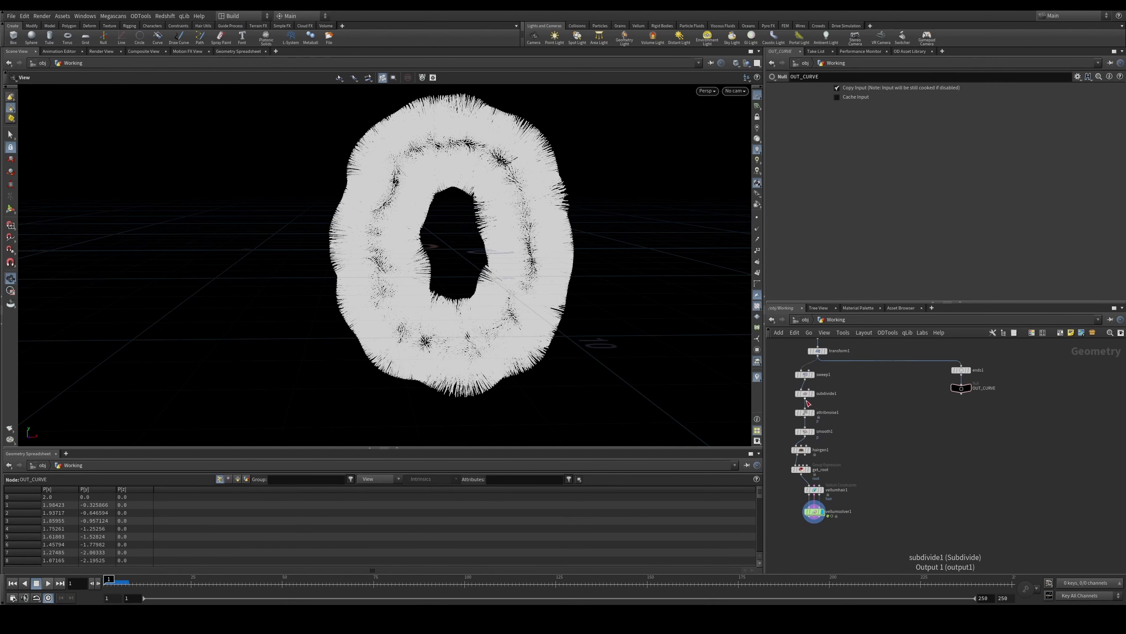
pyautogui.click(805, 437)
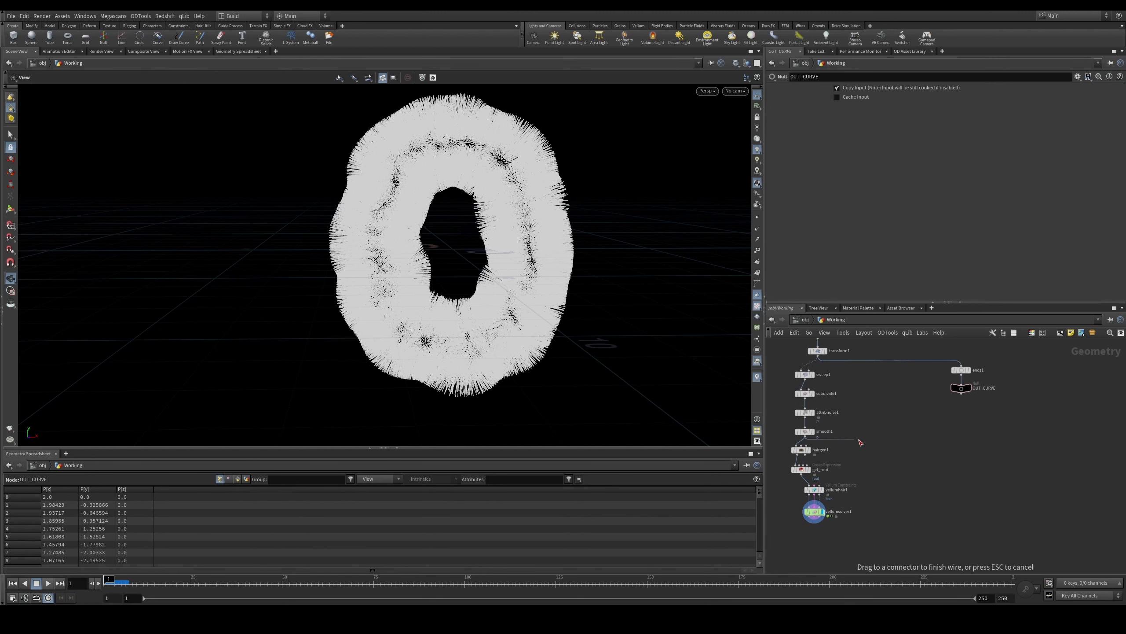
pyautogui.click(949, 431)
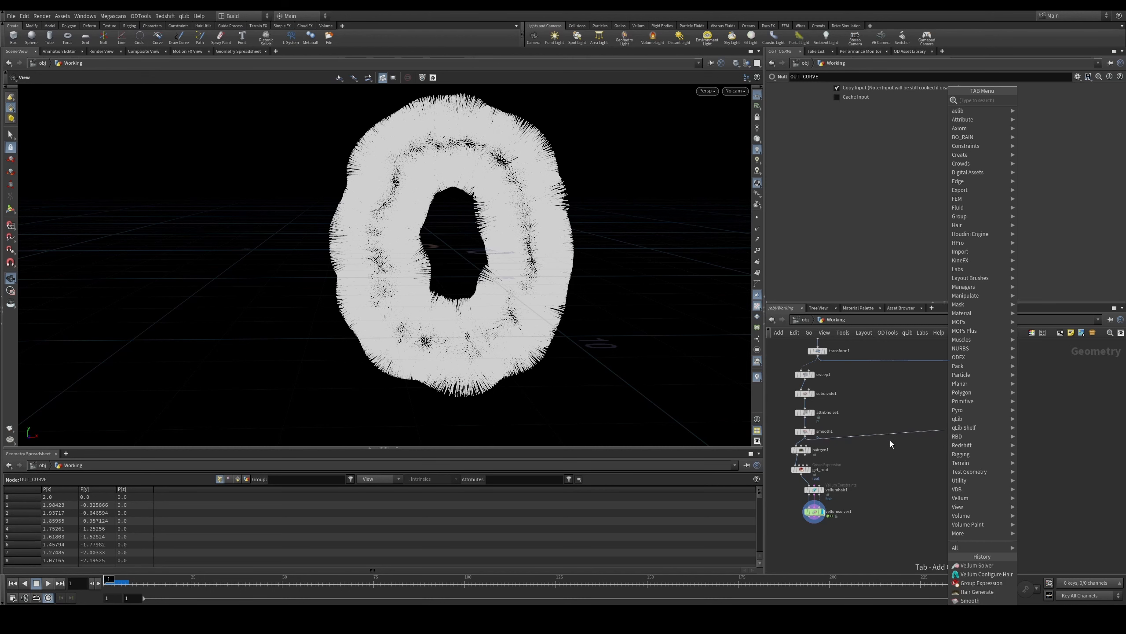
pyautogui.write('null')
pyautogui.press('Return')
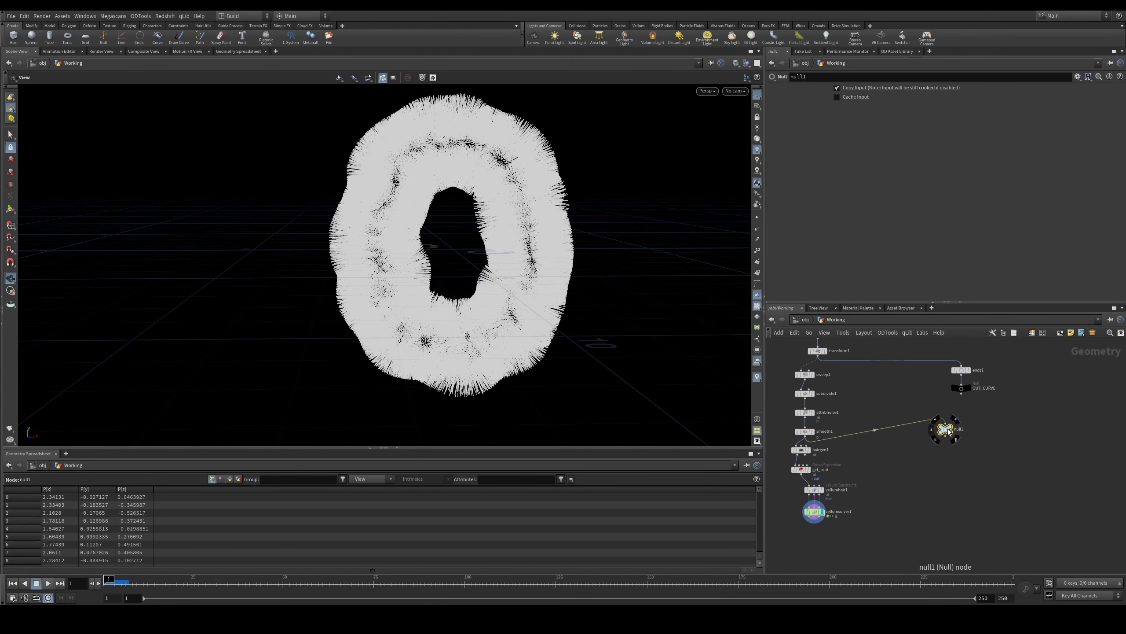
pyautogui.moveTo(948, 428); pyautogui.dragTo(947, 445)
# Step: Rename the new null OUT_FOR_RBD
pyautogui.doubleClick(962, 446)
pyautogui.write('OUT_RBD')
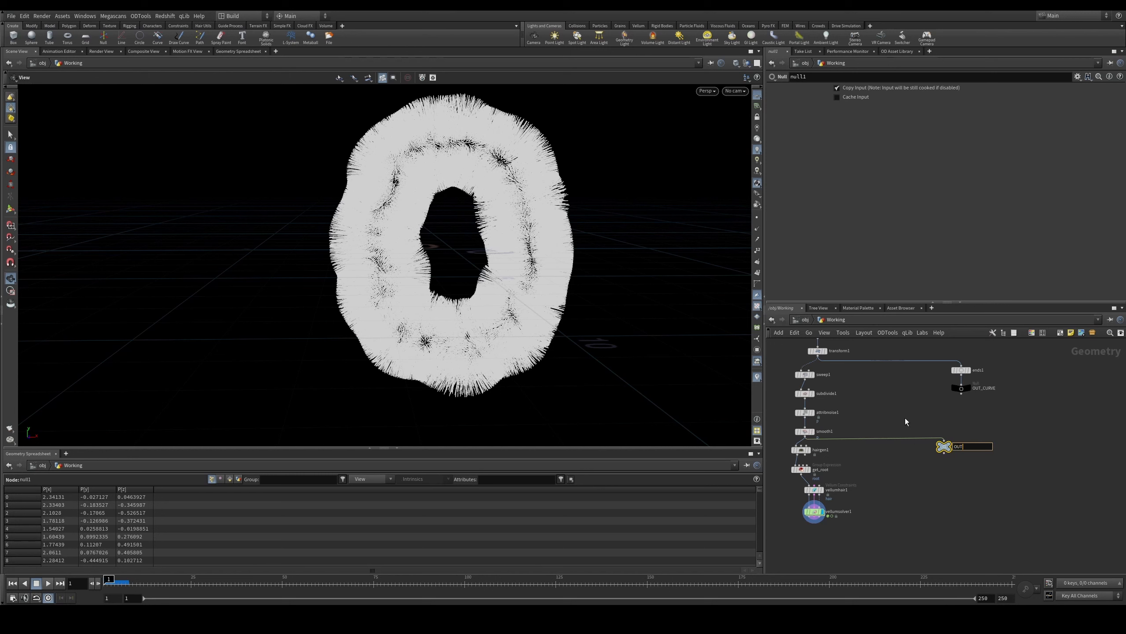
pyautogui.press('Return')
pyautogui.doubleClick(967, 445)
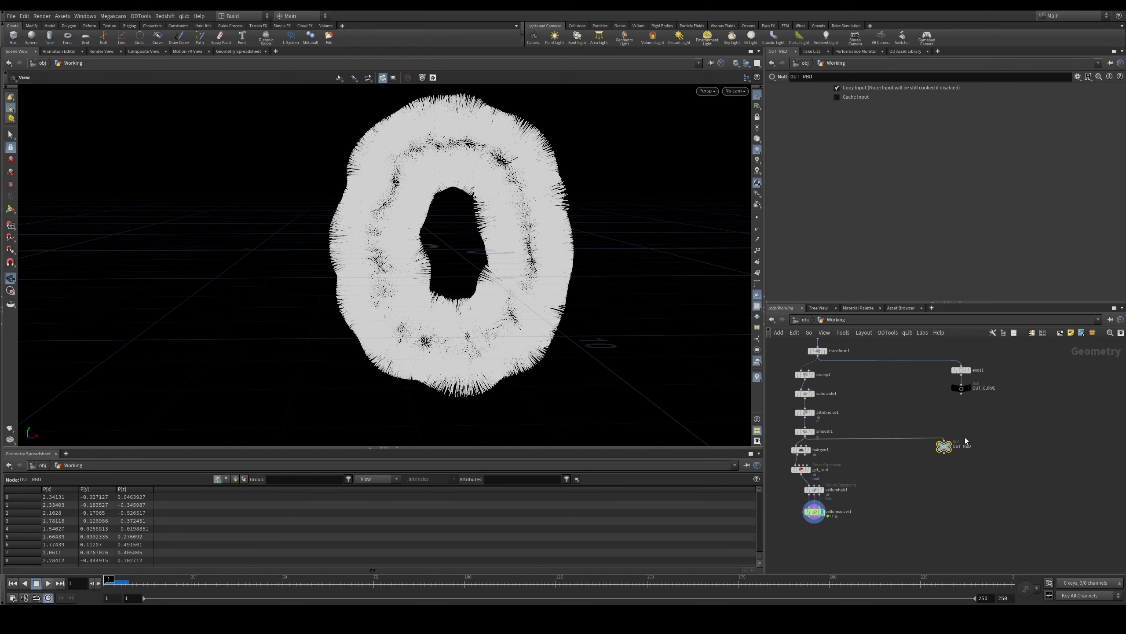
pyautogui.write('FOR_')
pyautogui.press('Return')
# Step: Color the OUT_FOR_RBD node orange-yellow, give it a different node shape, and nudge it slightly lower
pyautogui.press('c')
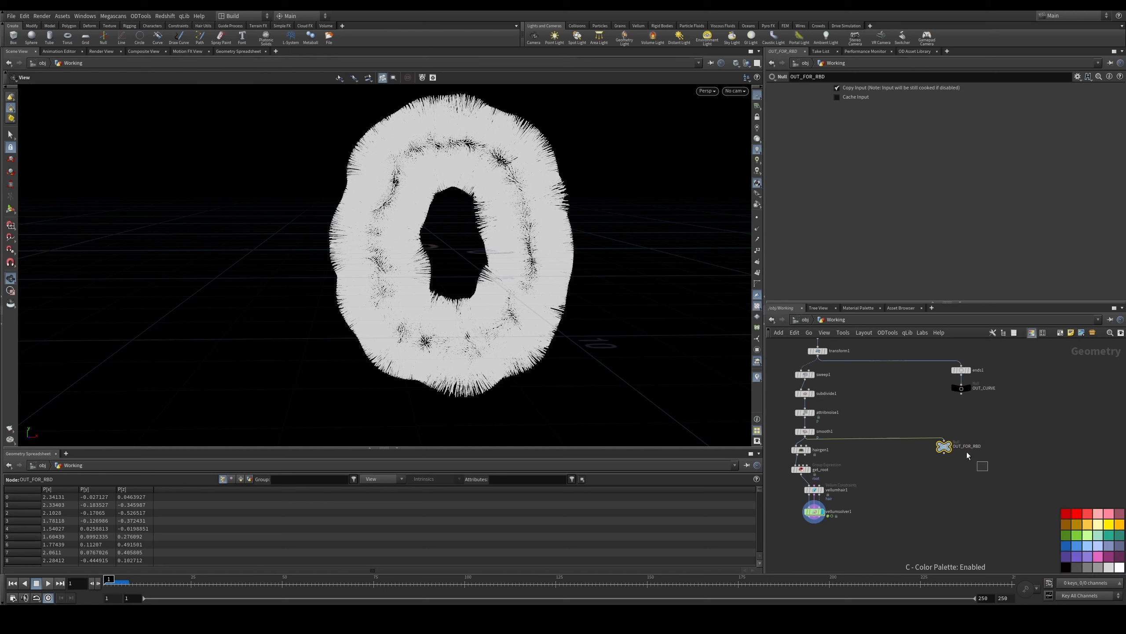
pyautogui.press('z')
pyautogui.click(1080, 525)
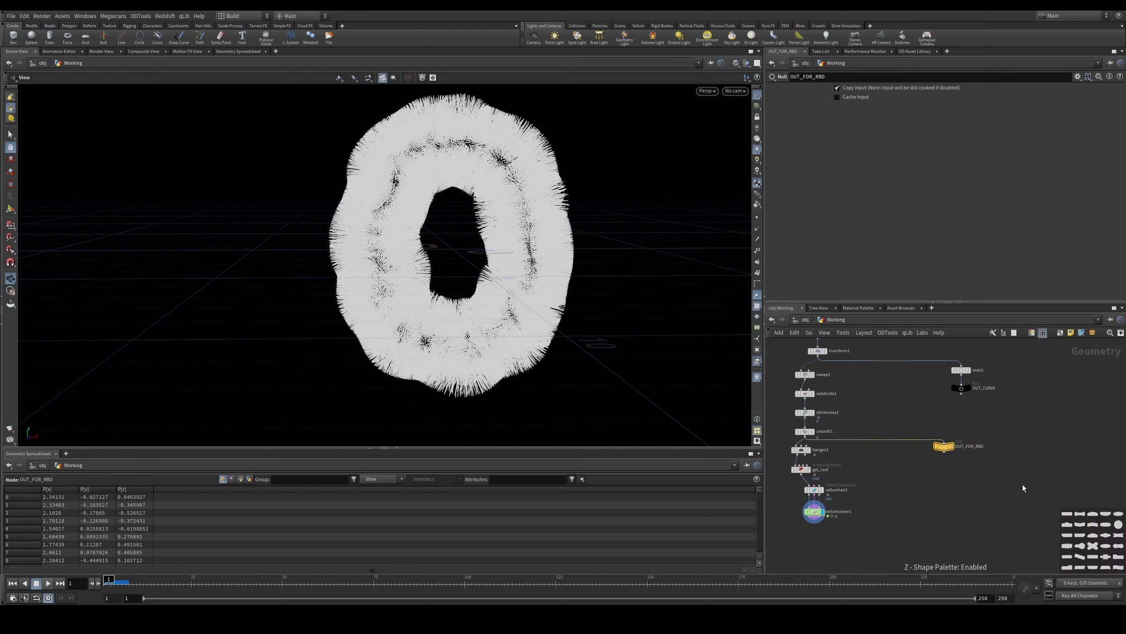
pyautogui.moveTo(948, 445); pyautogui.dragTo(949, 452)
# Step: Align the hair nodes from hairgen1 down to vellumsolver1 in a straight vertical column
pyautogui.moveTo(854, 533); pyautogui.dragTo(801, 449)
pyautogui.press('l')
pyautogui.click(913, 483)
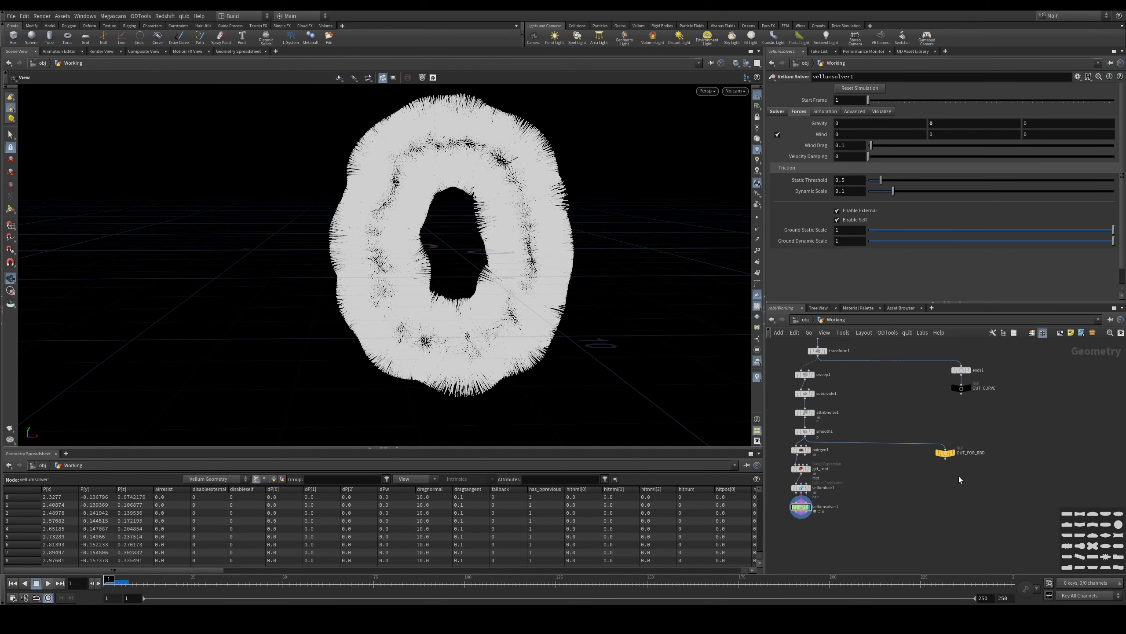
# Step: Add a Peak node after OUT_FOR_RBD and display its result
pyautogui.scroll(2, 960, 476)
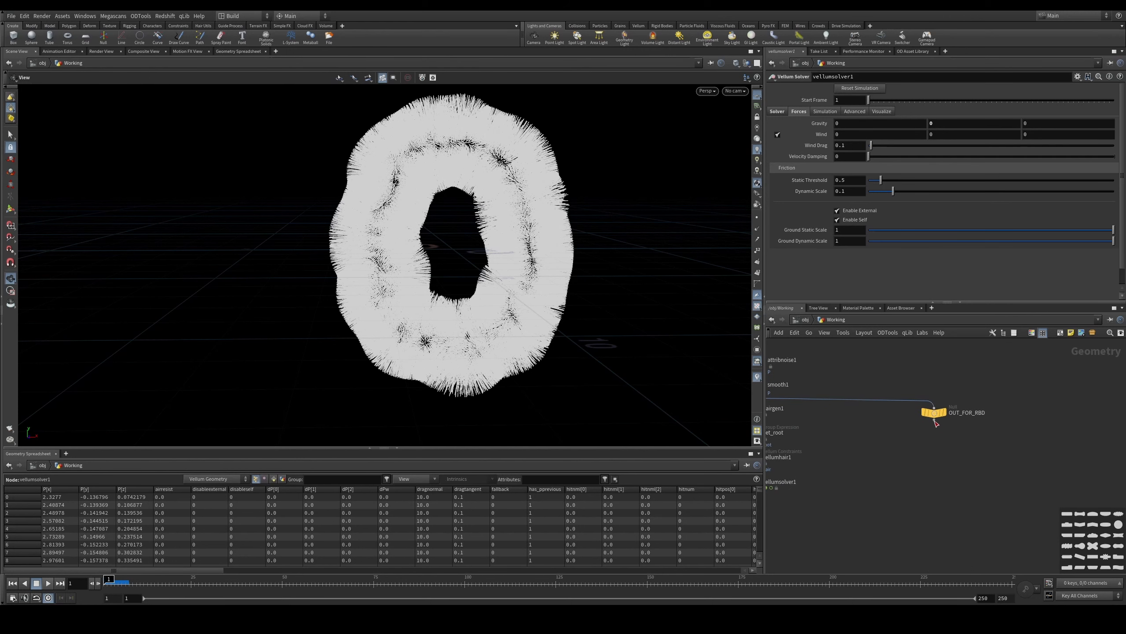
pyautogui.click(935, 421)
pyautogui.press('Tab')
pyautogui.write('peak')
pyautogui.press('Return')
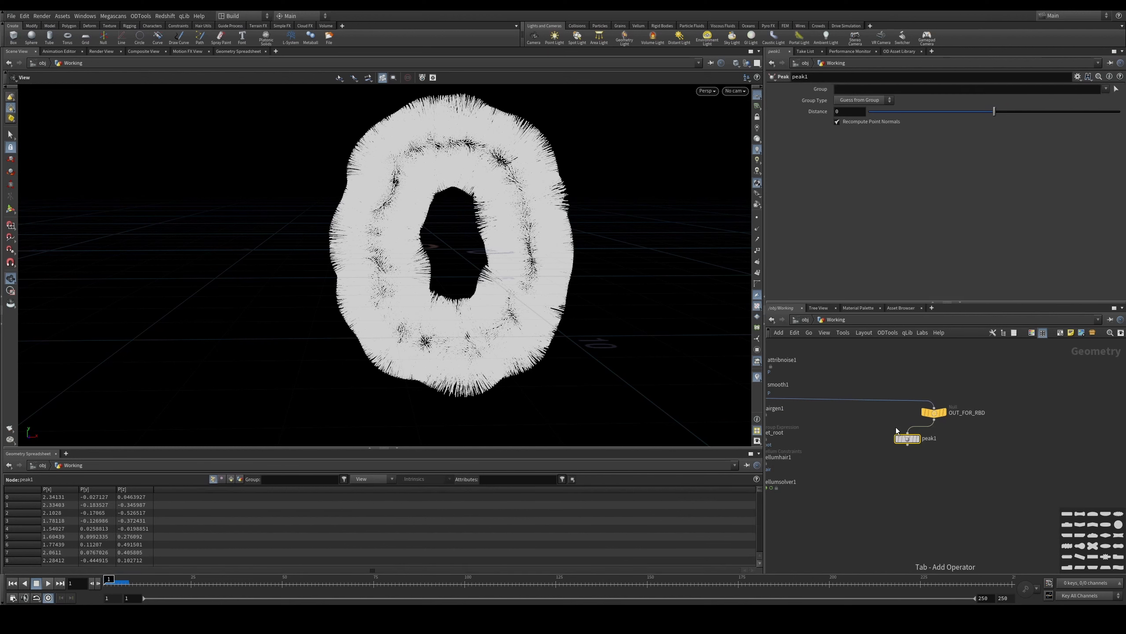
pyautogui.click(917, 439)
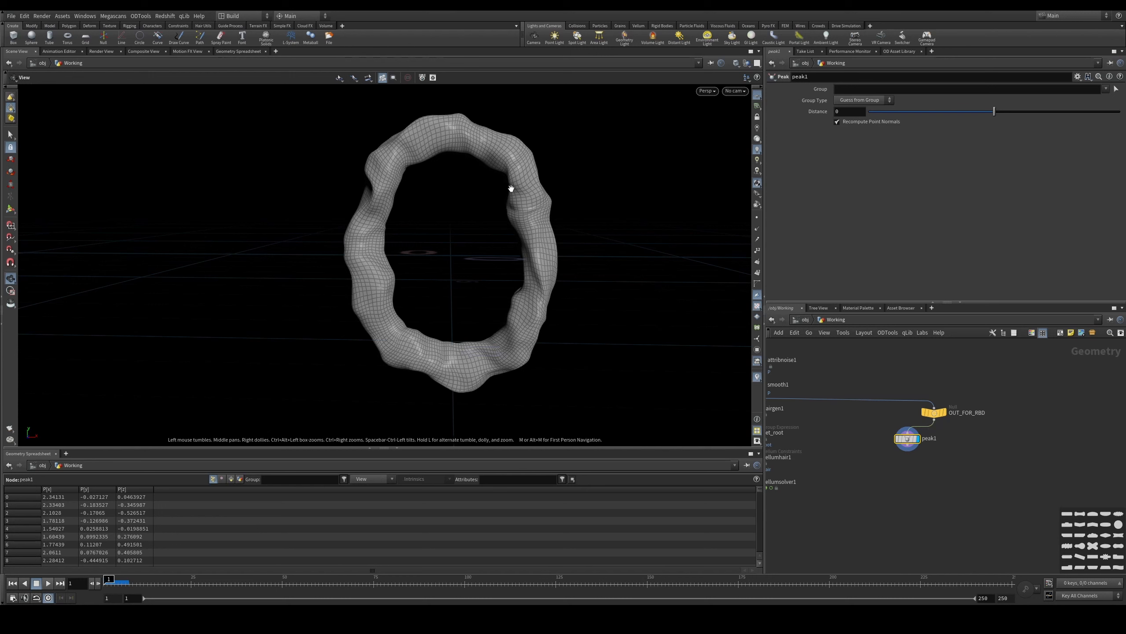
# Step: Show hairgen1's hairs as a template over the displayed ring and select the Peak node for comparison
pyautogui.moveTo(826, 459); pyautogui.dragTo(880, 450, button='middle')
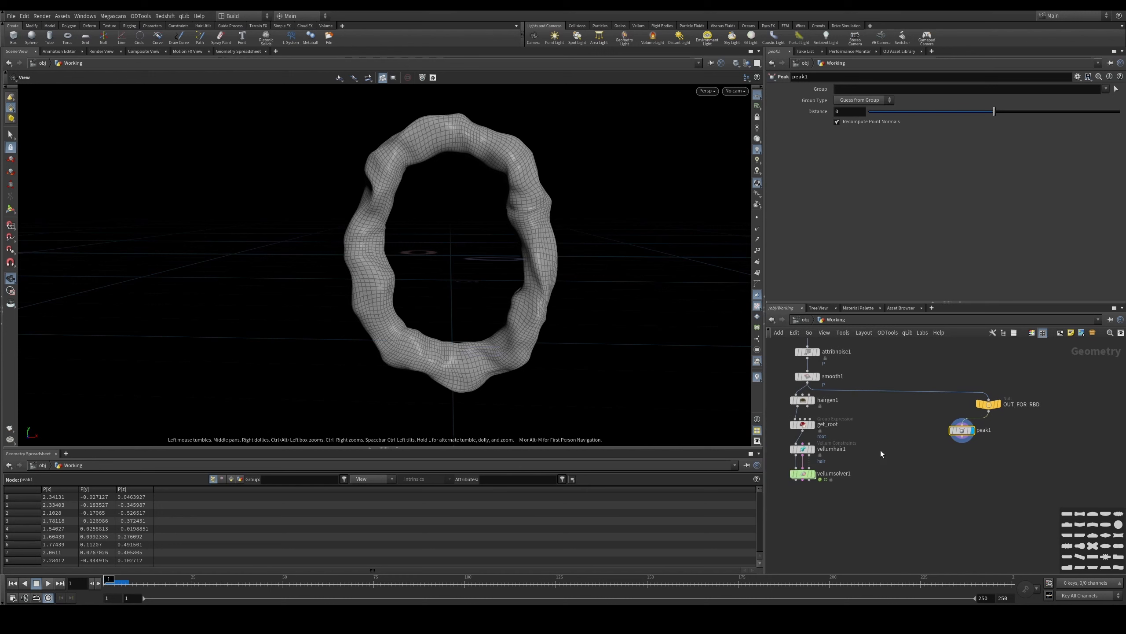
pyautogui.click(803, 400)
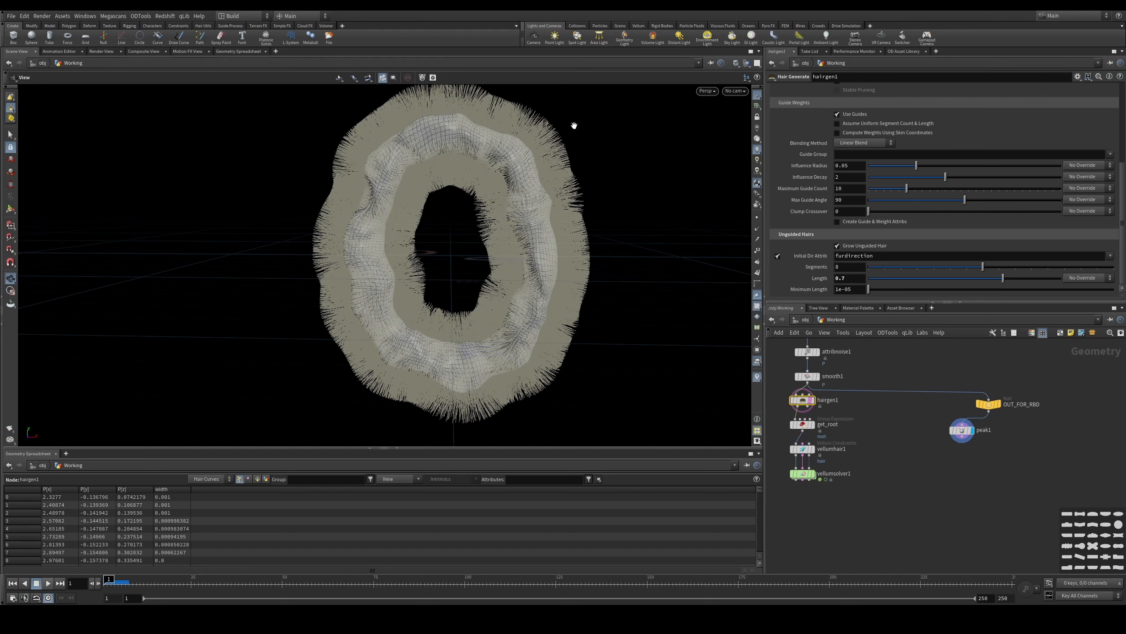
pyautogui.moveTo(959, 453); pyautogui.dragTo(896, 455, button='middle')
pyautogui.moveTo(789, 411); pyautogui.dragTo(838, 412, button='middle')
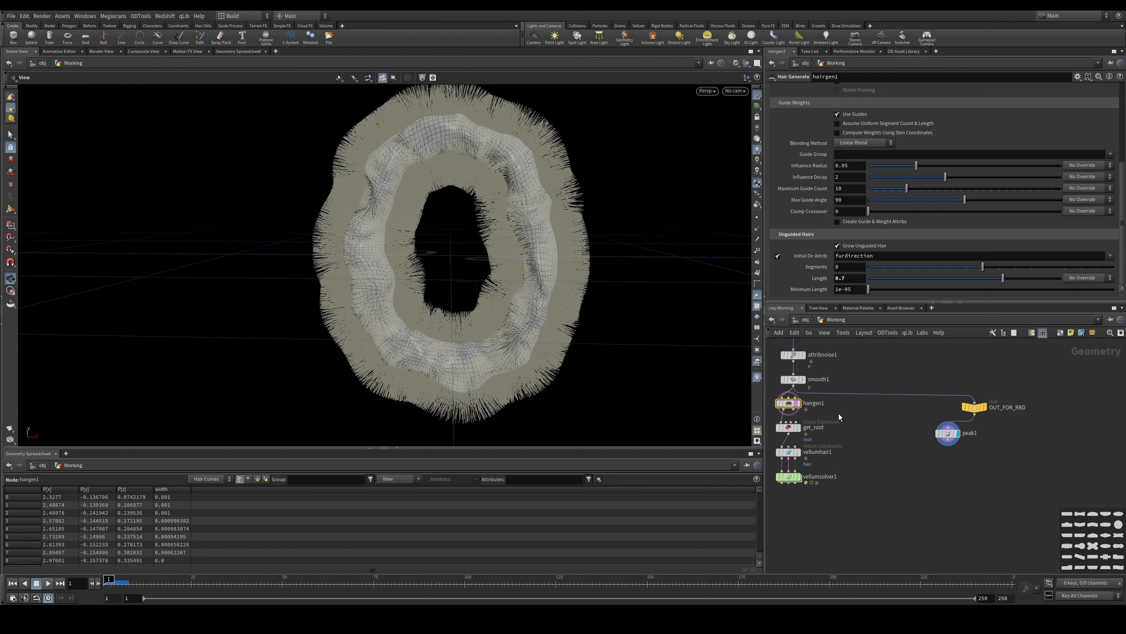
pyautogui.click(796, 403)
pyautogui.click(946, 433)
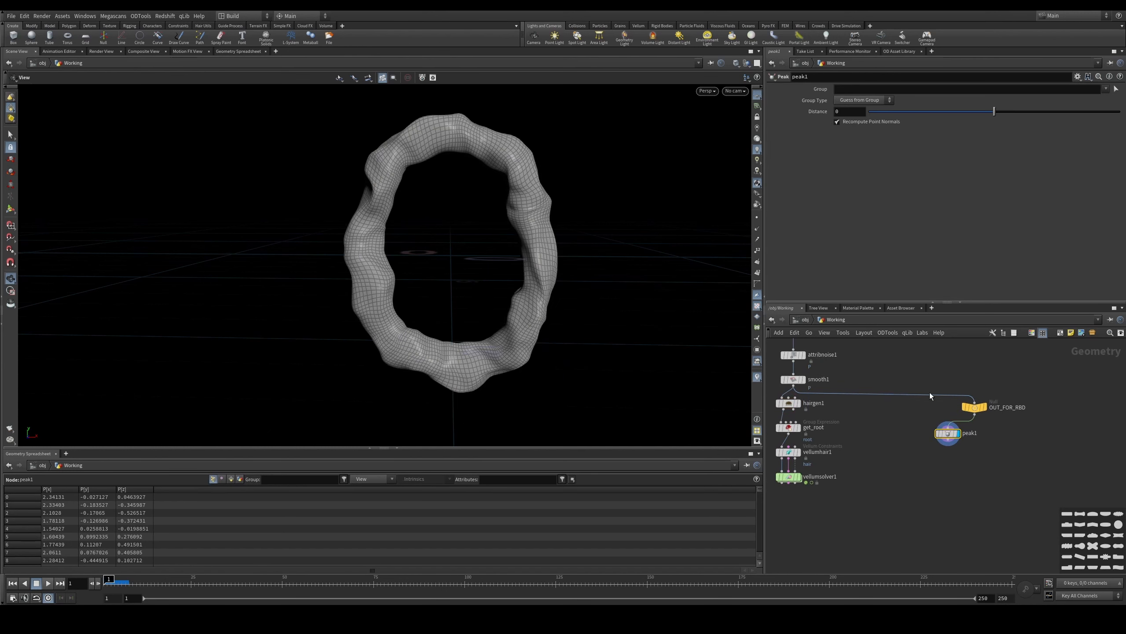
pyautogui.click(793, 404)
pyautogui.click(948, 432)
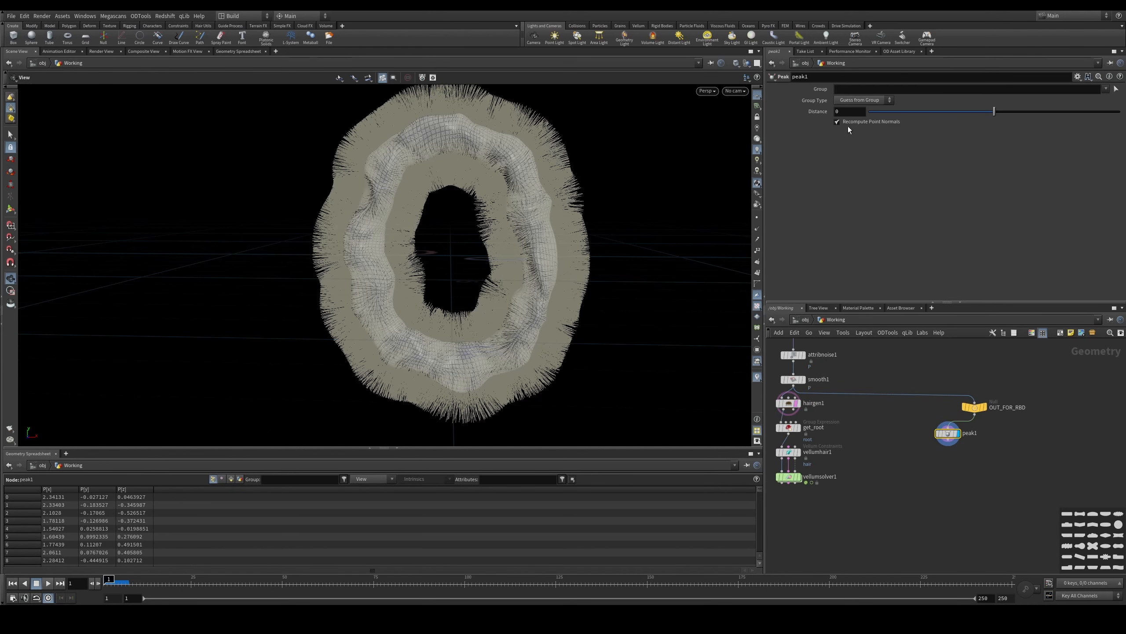
# Step: Inflate the ring toward the hair tips by setting the Peak node's Distance to 0.9
pyautogui.moveTo(996, 107); pyautogui.dragTo(1004, 111)
pyautogui.click(856, 113)
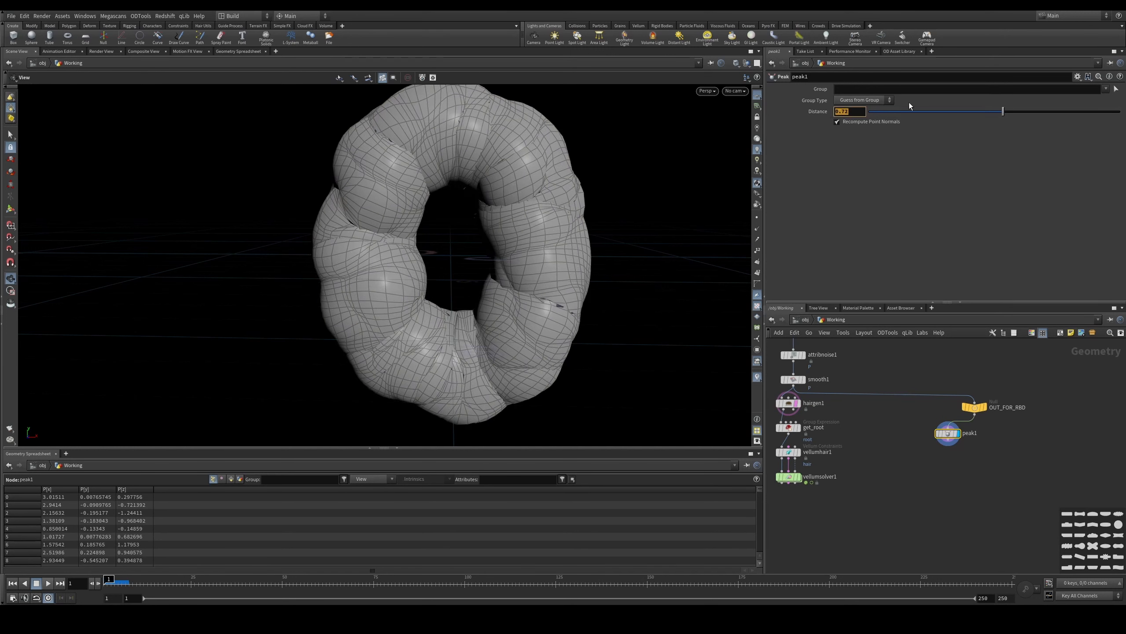
pyautogui.write('0.9')
pyautogui.press('Return')
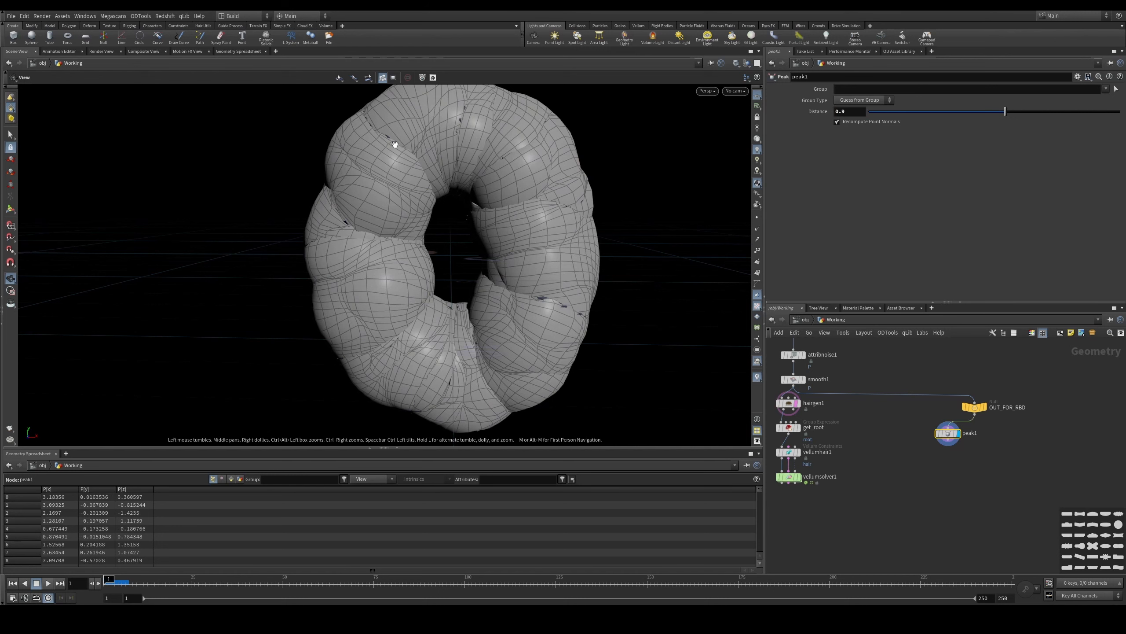
# Step: Examine the inflated ring from close up and from inside to compare its surface with the hair
pyautogui.moveTo(522, 158); pyautogui.dragTo(501, 186)
pyautogui.moveTo(495, 163); pyautogui.dragTo(545, 120, button='right')
pyautogui.moveTo(545, 120); pyautogui.dragTo(554, 208, button='middle')
pyautogui.moveTo(555, 209); pyautogui.dragTo(614, 127, button='right')
pyautogui.moveTo(614, 126); pyautogui.dragTo(530, 239, button='middle')
pyautogui.moveTo(530, 238); pyautogui.dragTo(553, 154, button='right')
pyautogui.moveTo(553, 154); pyautogui.dragTo(608, 219)
pyautogui.moveTo(608, 218); pyautogui.dragTo(484, 215, button='right')
# Step: Turn off hairgen1's template display and check the folds and overlaps of the inflated ring
pyautogui.click(792, 403)
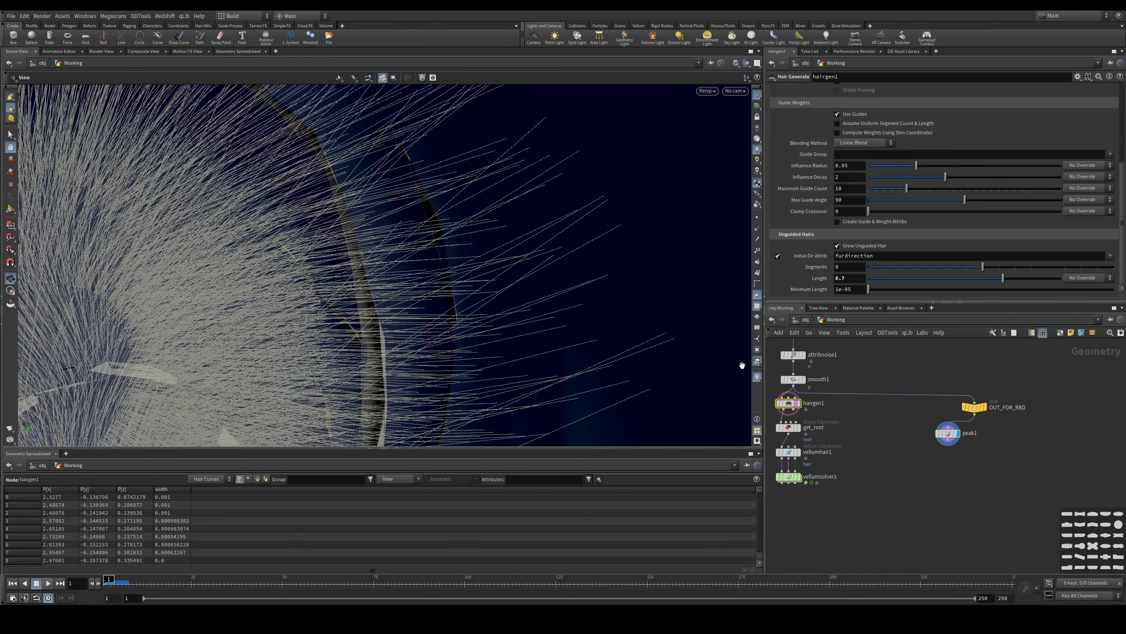
pyautogui.click(809, 404)
pyautogui.click(858, 400)
pyautogui.click(796, 403)
pyautogui.moveTo(527, 301); pyautogui.dragTo(495, 191, button='right')
pyautogui.moveTo(496, 191); pyautogui.dragTo(497, 210)
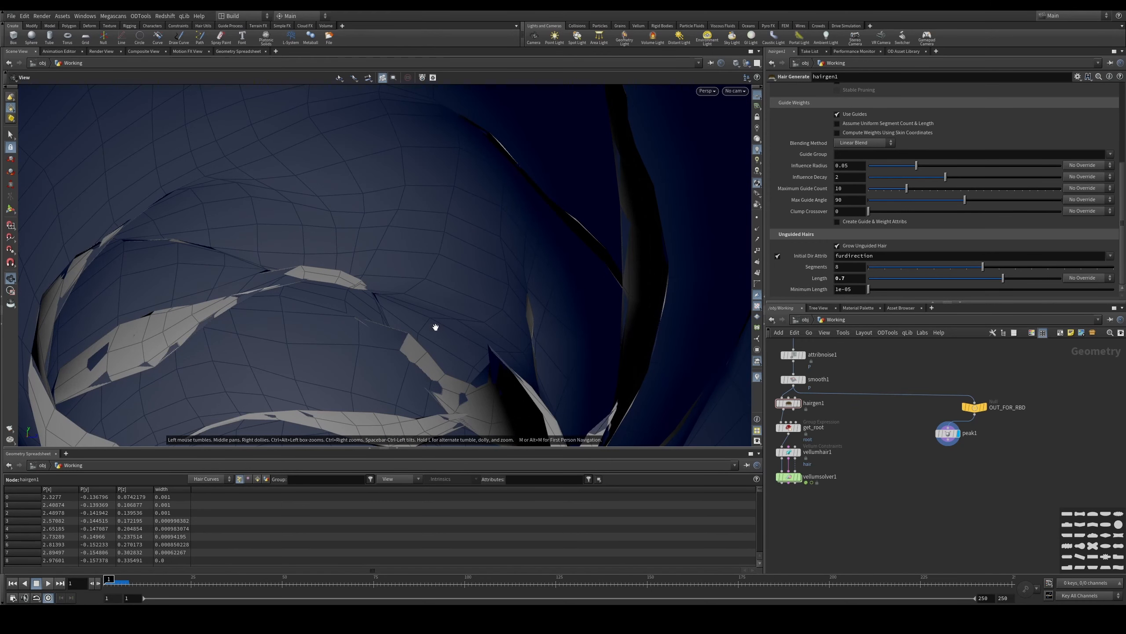
pyautogui.moveTo(510, 390); pyautogui.dragTo(455, 415, button='right')
pyautogui.moveTo(506, 314); pyautogui.dragTo(447, 227)
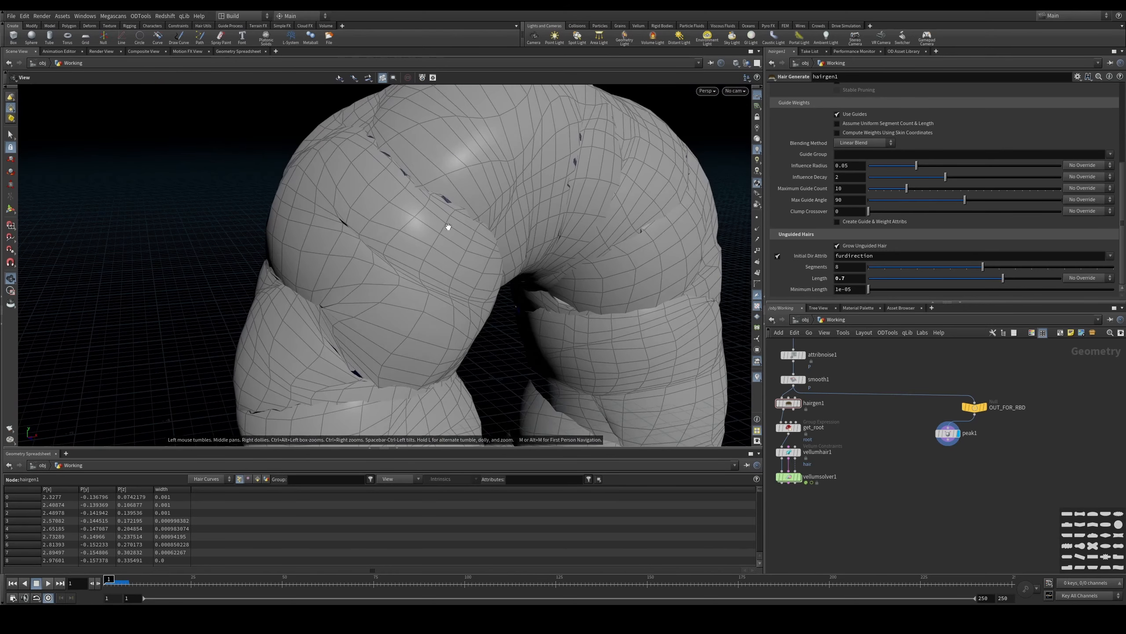
# Step: Add a Scatter node after peak1 and display its points
pyautogui.press('Tab')
pyautogui.write('s')
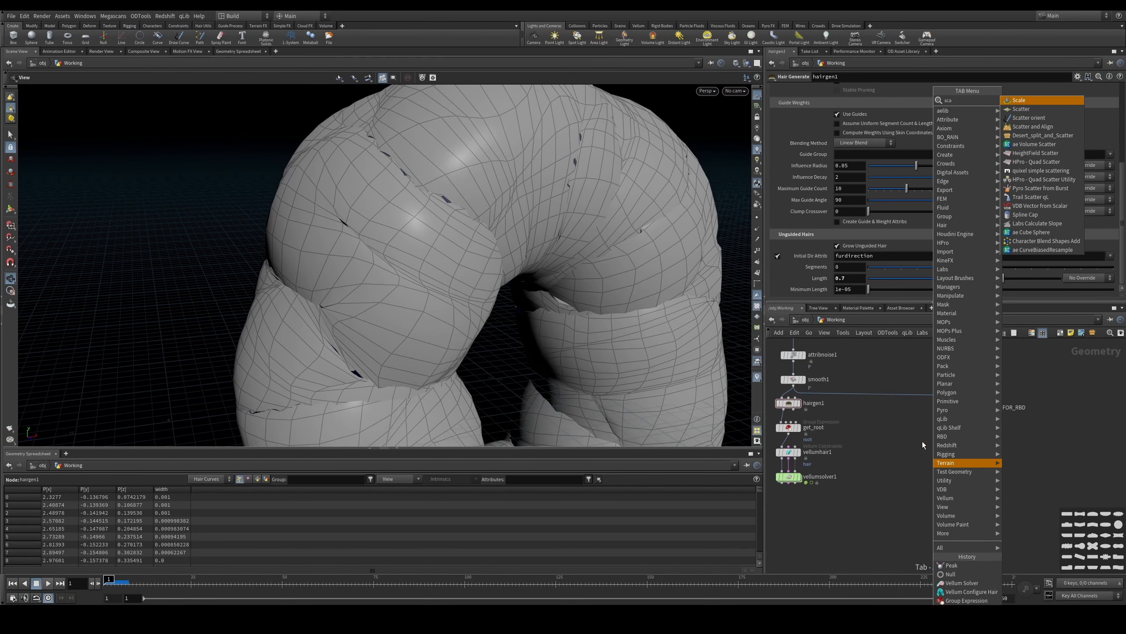
pyautogui.write('catter')
pyautogui.press('Return')
pyautogui.click(935, 461)
pyautogui.moveTo(621, 284); pyautogui.dragTo(618, 221)
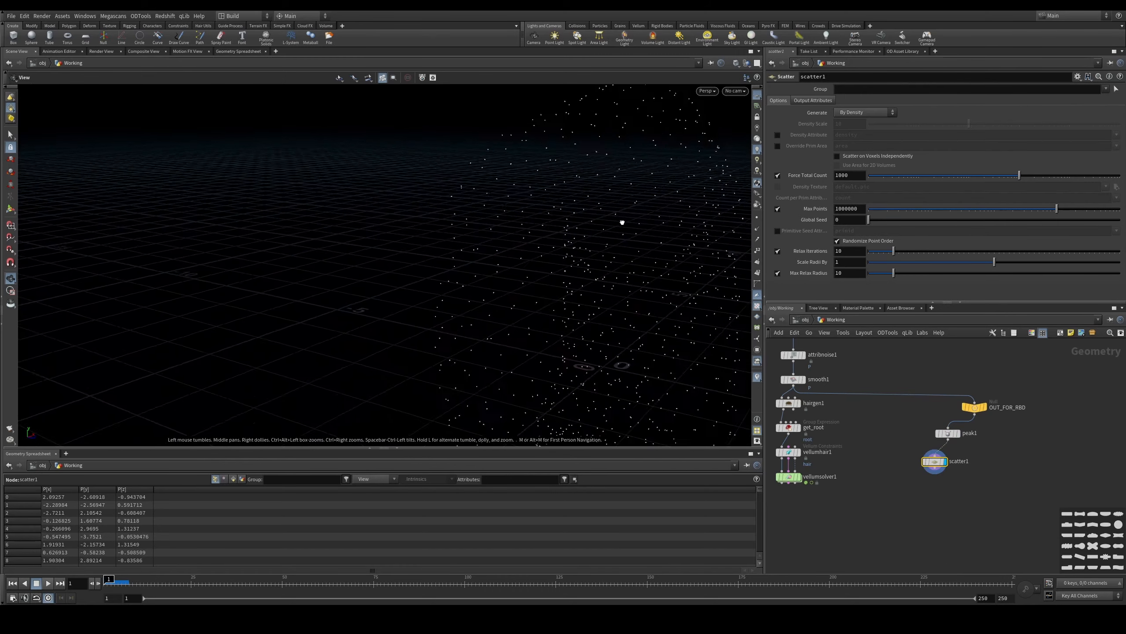
# Step: Display peak1 again, insert a Remesh to Grid node between peak1 and scatter1, and show the remeshed ring
pyautogui.click(948, 433)
pyautogui.press('Tab')
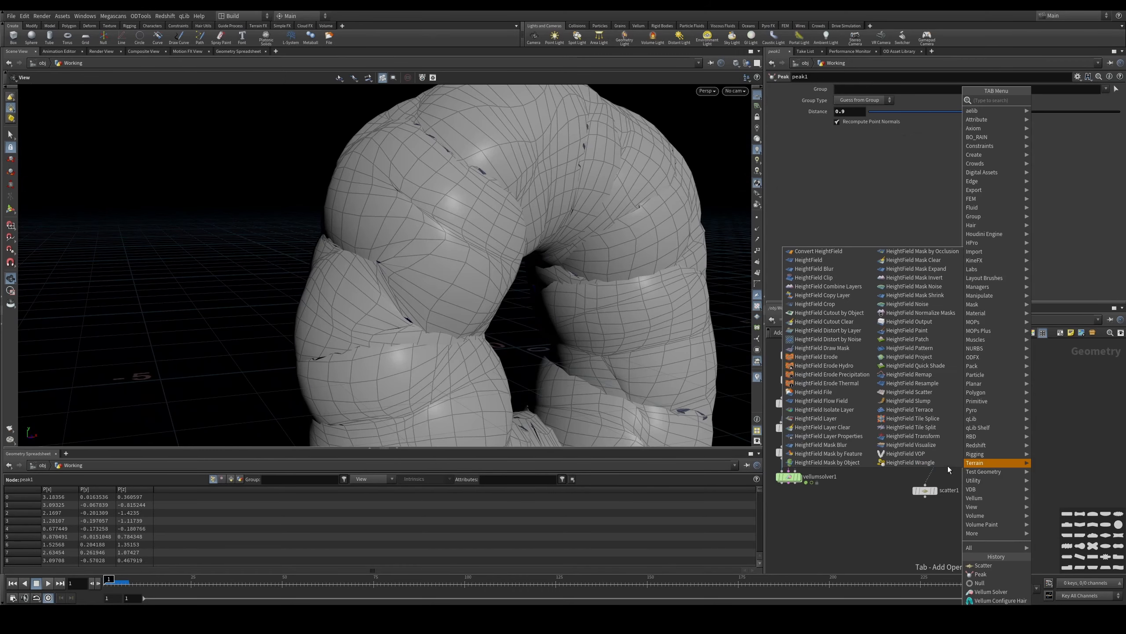
pyautogui.write('rem')
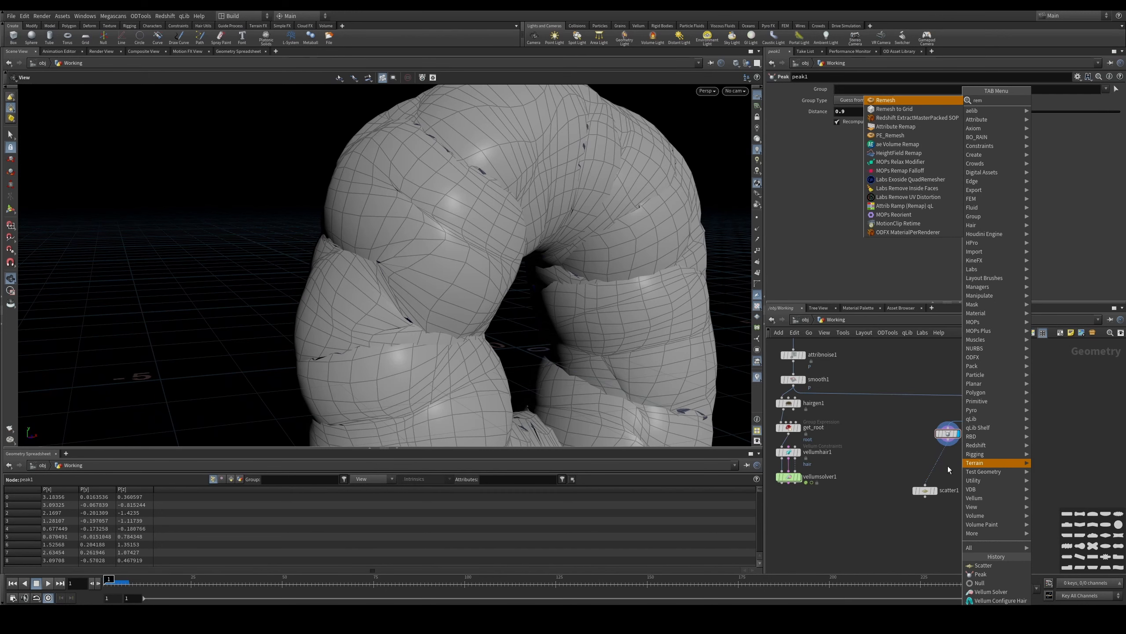
pyautogui.press('Down')
pyautogui.press('Return')
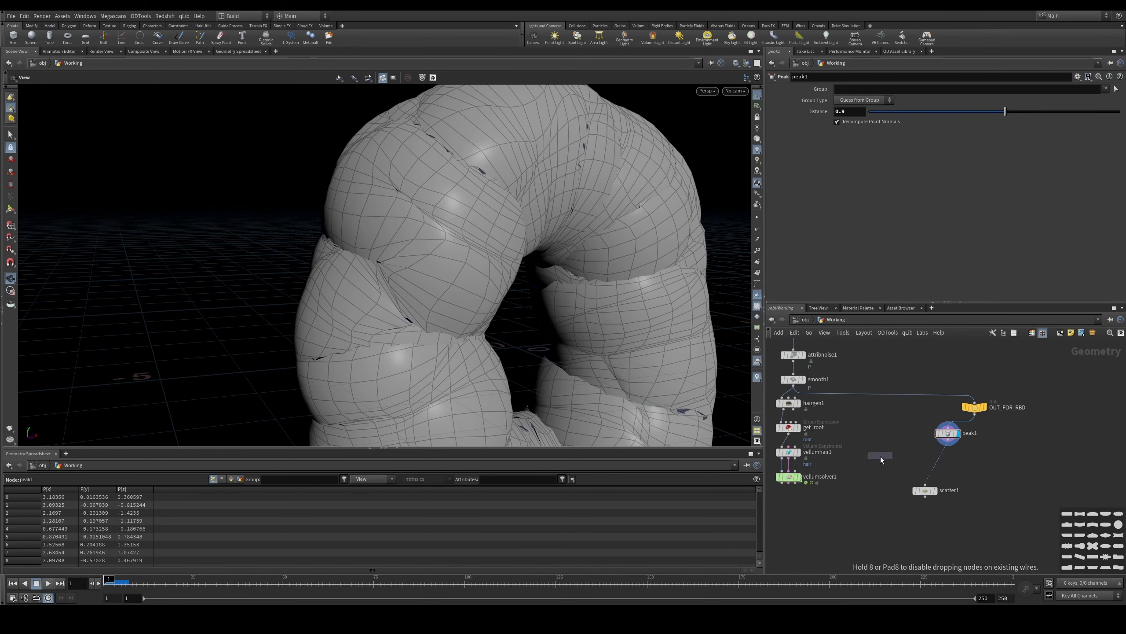
pyautogui.click(880, 449)
pyautogui.moveTo(880, 456); pyautogui.dragTo(904, 456)
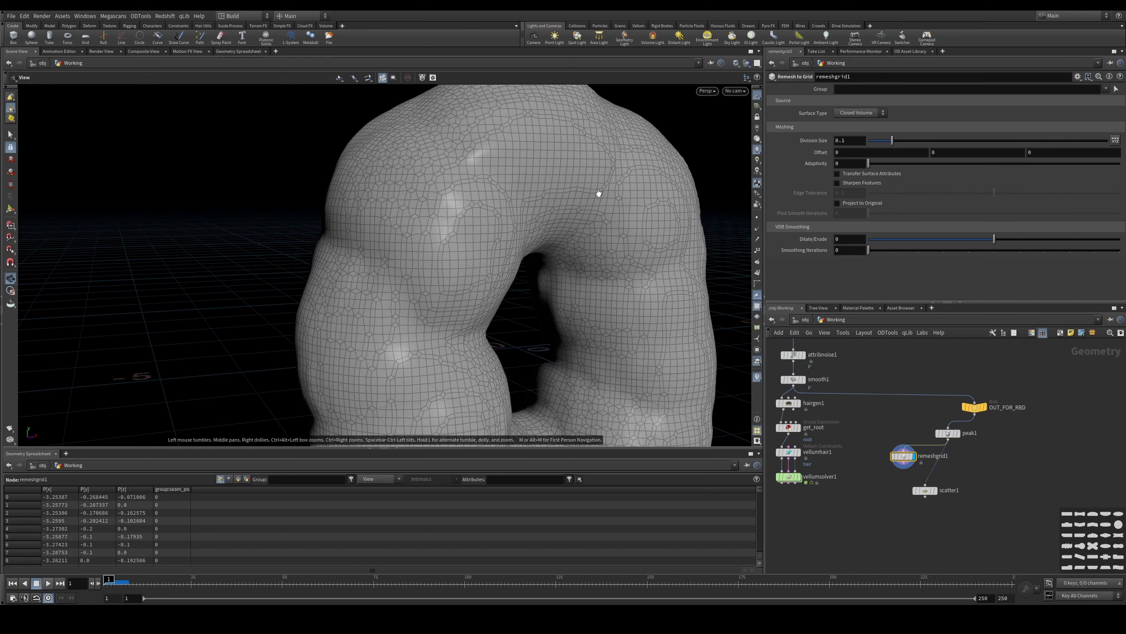
# Step: Set the Remesh to Grid Division Size to 0.05 and inspect the finer mesh
pyautogui.moveTo(632, 219); pyautogui.dragTo(505, 252, button='right')
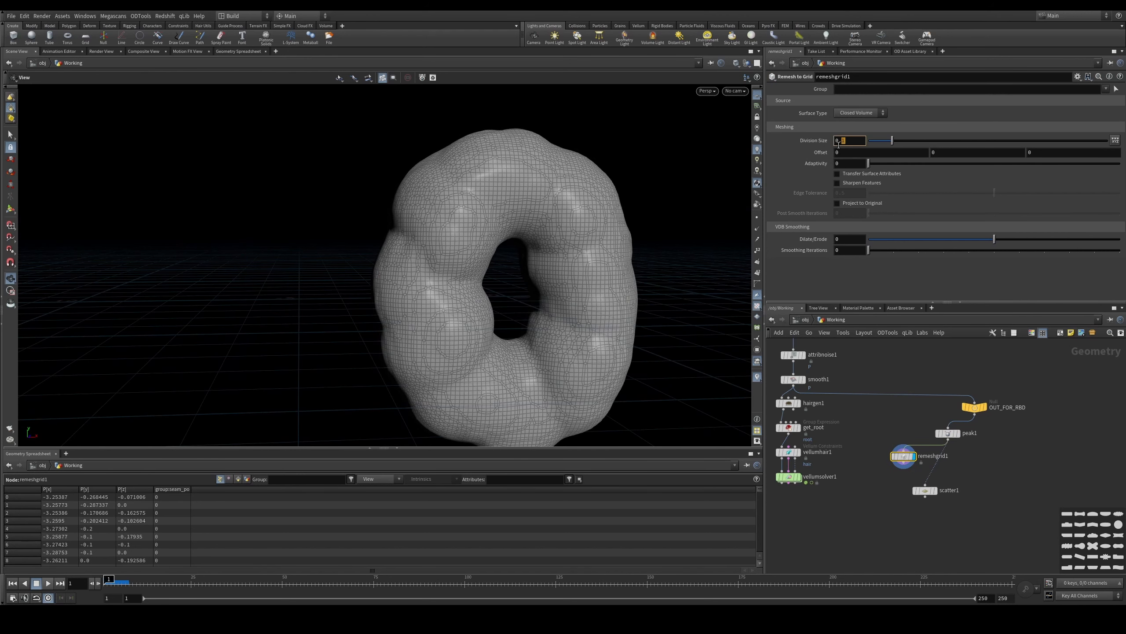
pyautogui.write('05')
pyautogui.press('Return')
pyautogui.moveTo(577, 210); pyautogui.dragTo(513, 193)
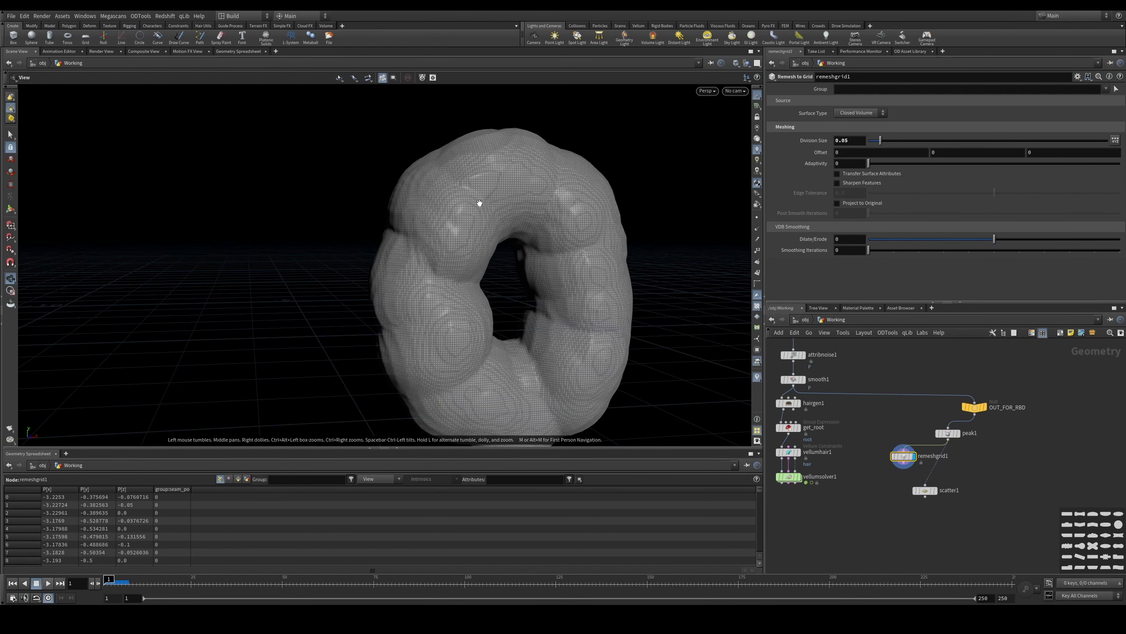
# Step: Display the points of scatter1 and align peak1, remeshgrid1 and scatter1 in a vertical column
pyautogui.click(926, 490)
pyautogui.moveTo(511, 189); pyautogui.dragTo(679, 196)
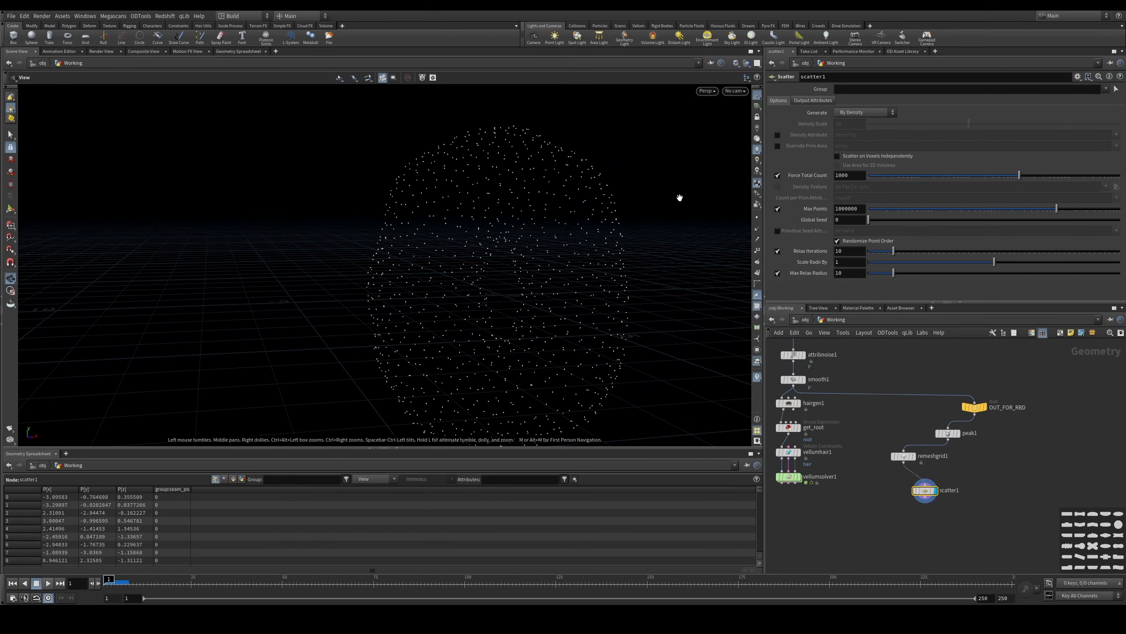
pyautogui.moveTo(961, 500); pyautogui.dragTo(944, 431)
pyautogui.press('l')
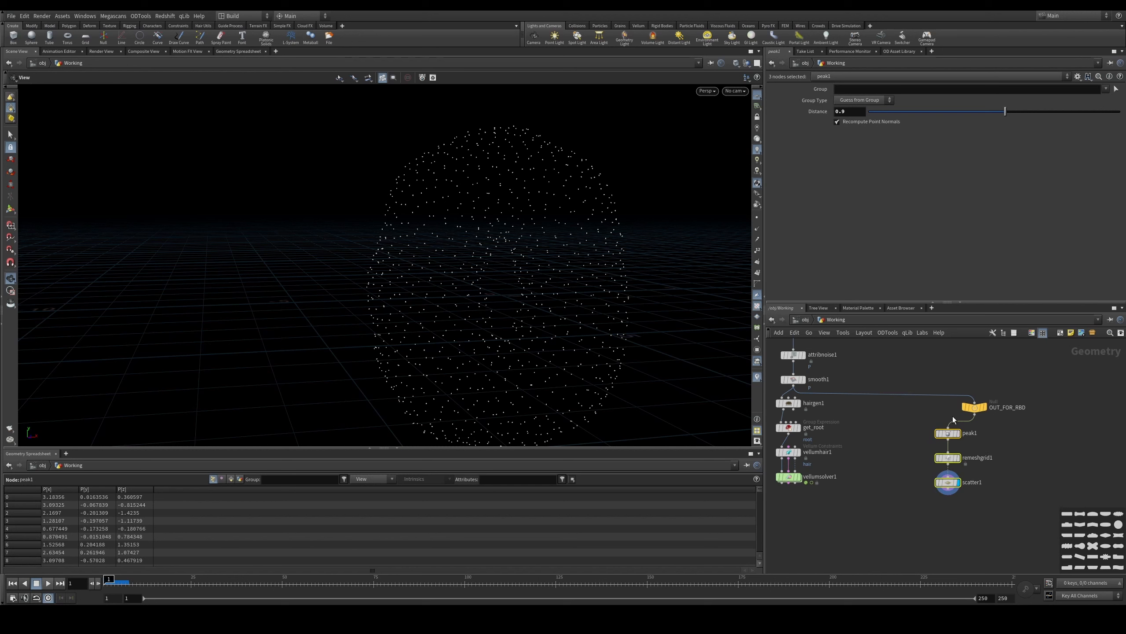
pyautogui.click(883, 420)
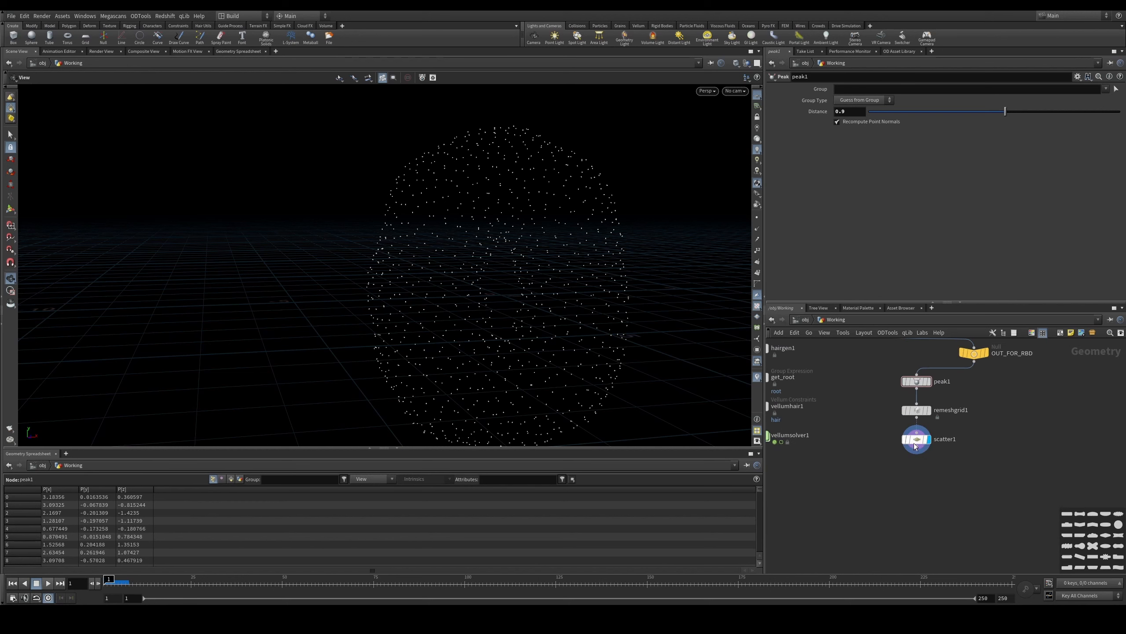
# Step: Insert a Normal node between remeshgrid1 and scatter1 and set Add Normals to to Points
pyautogui.moveTo(913, 436); pyautogui.dragTo(914, 482)
pyautogui.press('Tab')
pyautogui.write('mou')
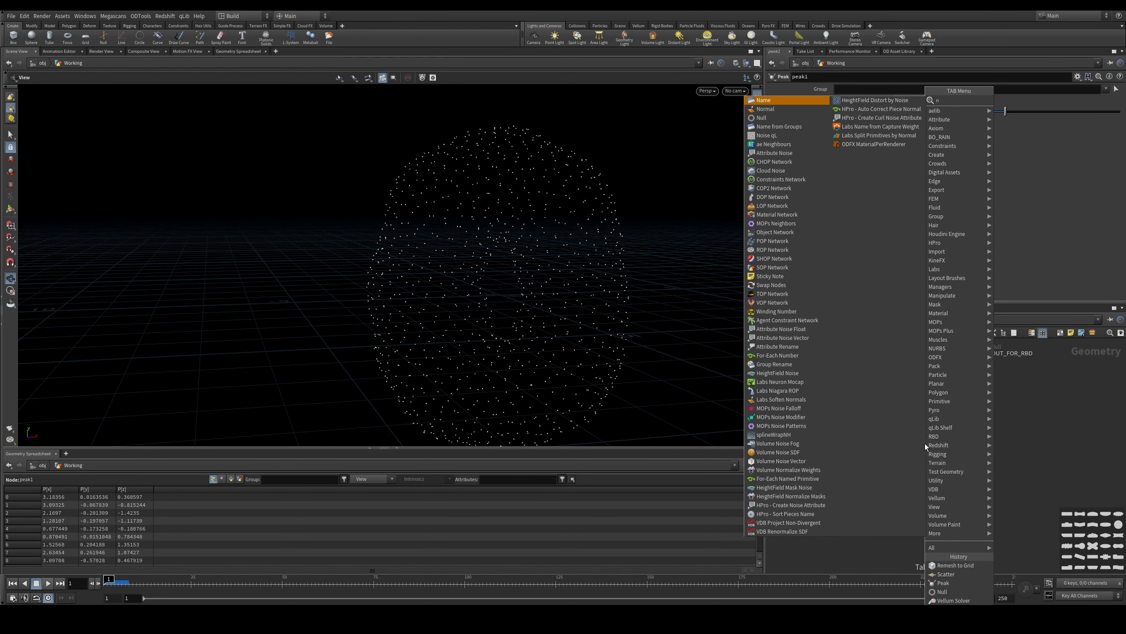
pyautogui.press('Return')
pyautogui.click(910, 438)
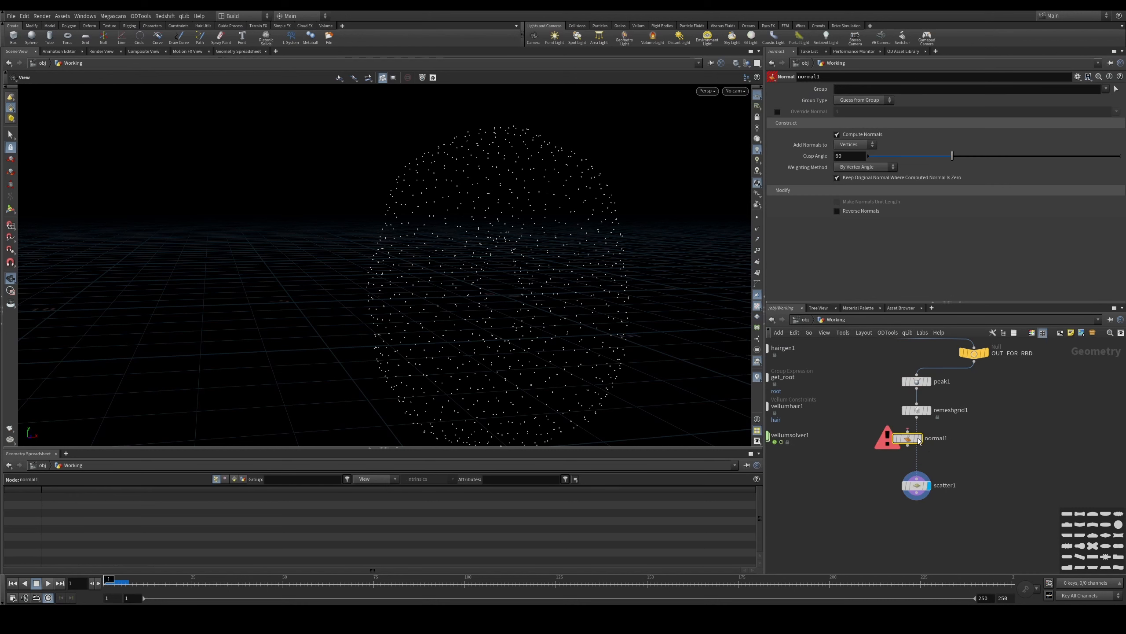
pyautogui.click(855, 145)
pyautogui.click(849, 146)
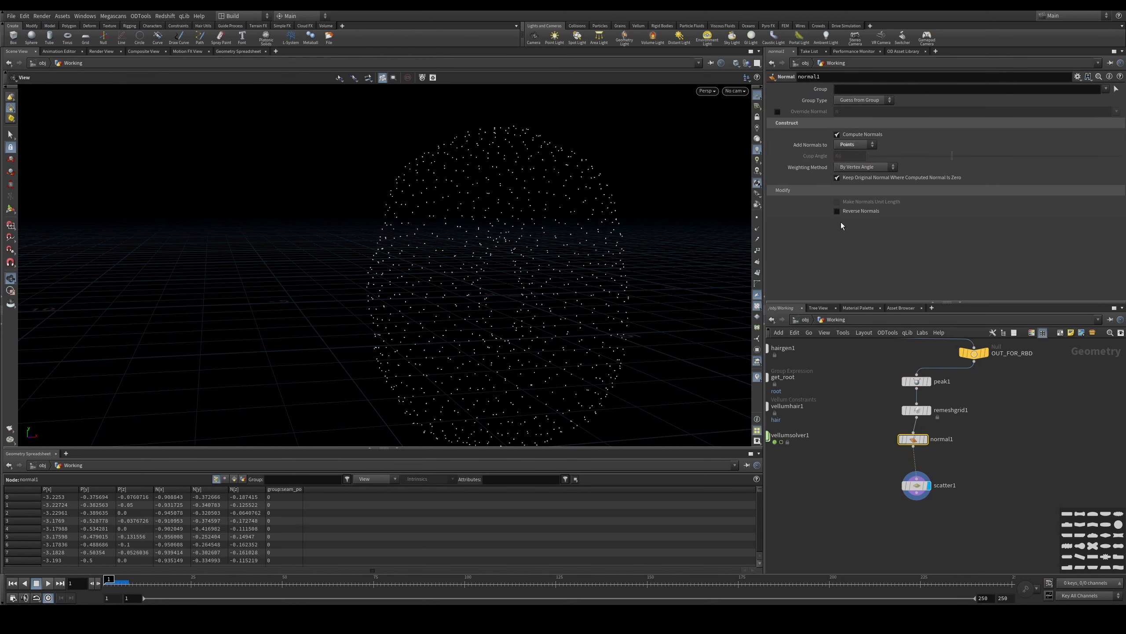
# Step: Add a MOPs Randomize node after scatter1 and display it
pyautogui.moveTo(956, 464); pyautogui.dragTo(950, 425, button='middle')
pyautogui.scroll(1, 920, 444)
pyautogui.moveTo(907, 440); pyautogui.dragTo(908, 427)
pyautogui.press('Tab')
pyautogui.write('mops ra')
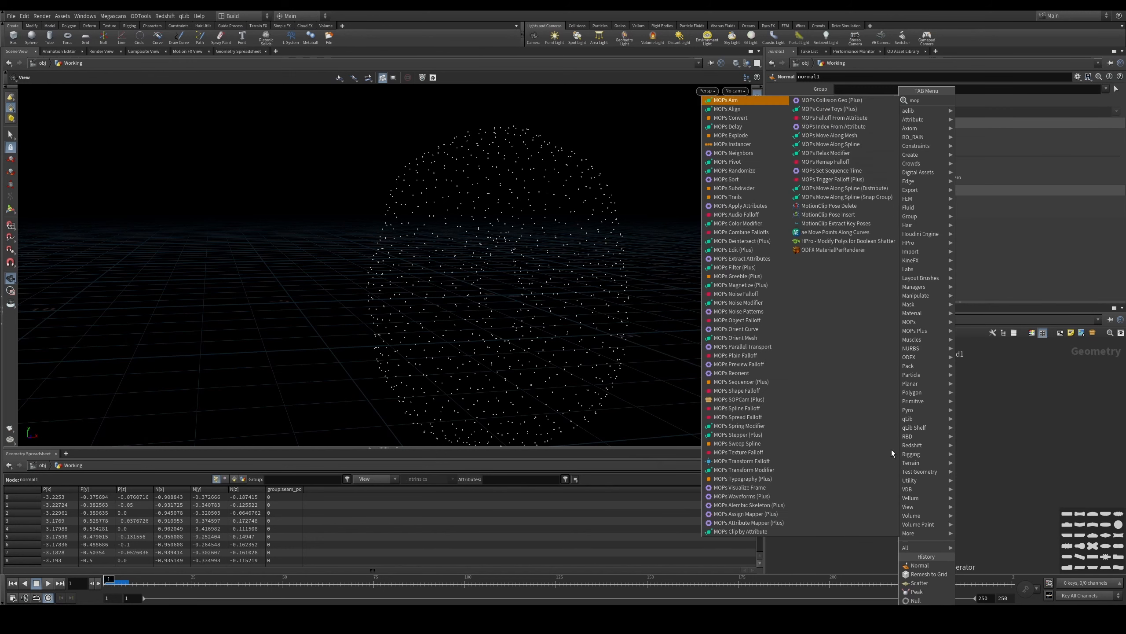
pyautogui.press('Return')
pyautogui.click(891, 450)
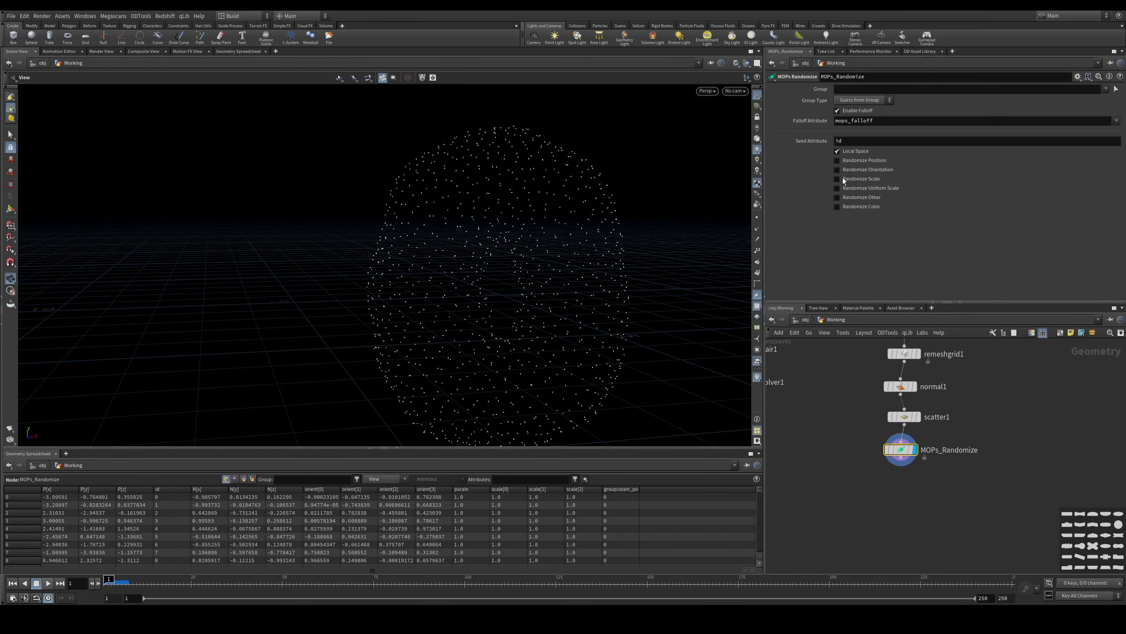
# Step: Enable Randomize Orientation and Randomize Scale on the MOPs_Randomize node
pyautogui.click(852, 169)
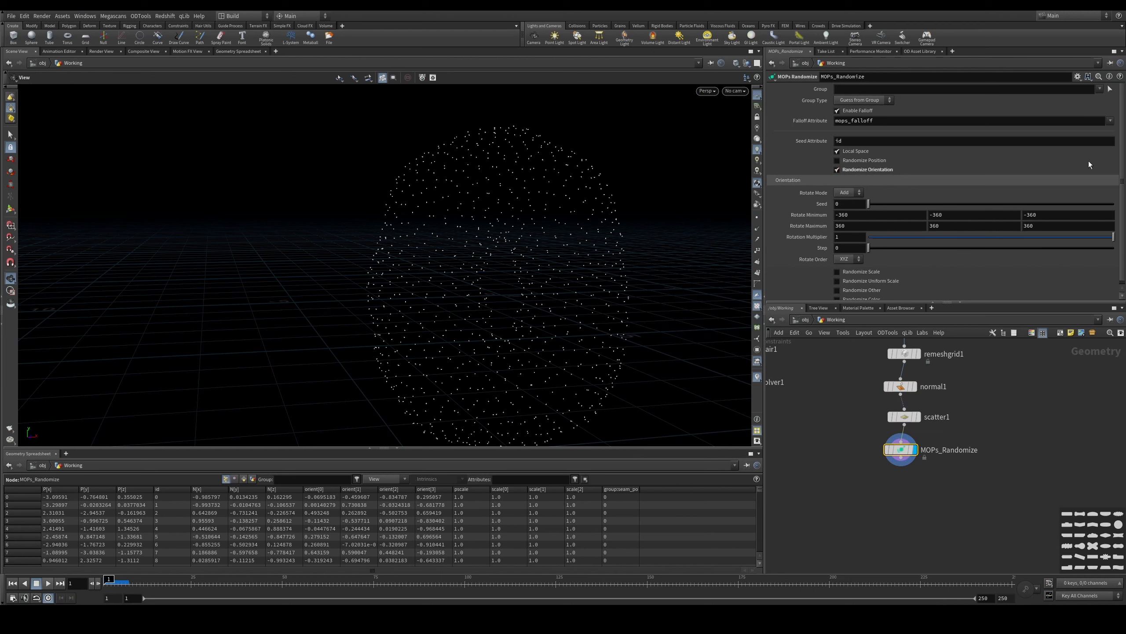
pyautogui.scroll(-1, 1124, 181)
pyautogui.click(846, 267)
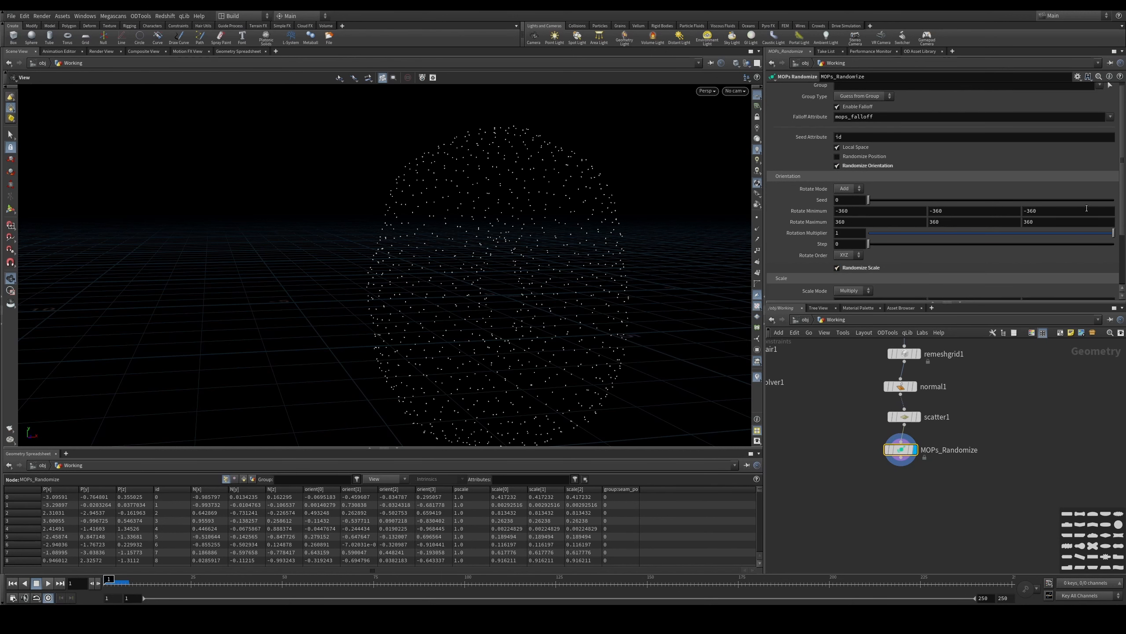
pyautogui.scroll(-3, 1123, 209)
pyautogui.scroll(-2, 834, 417)
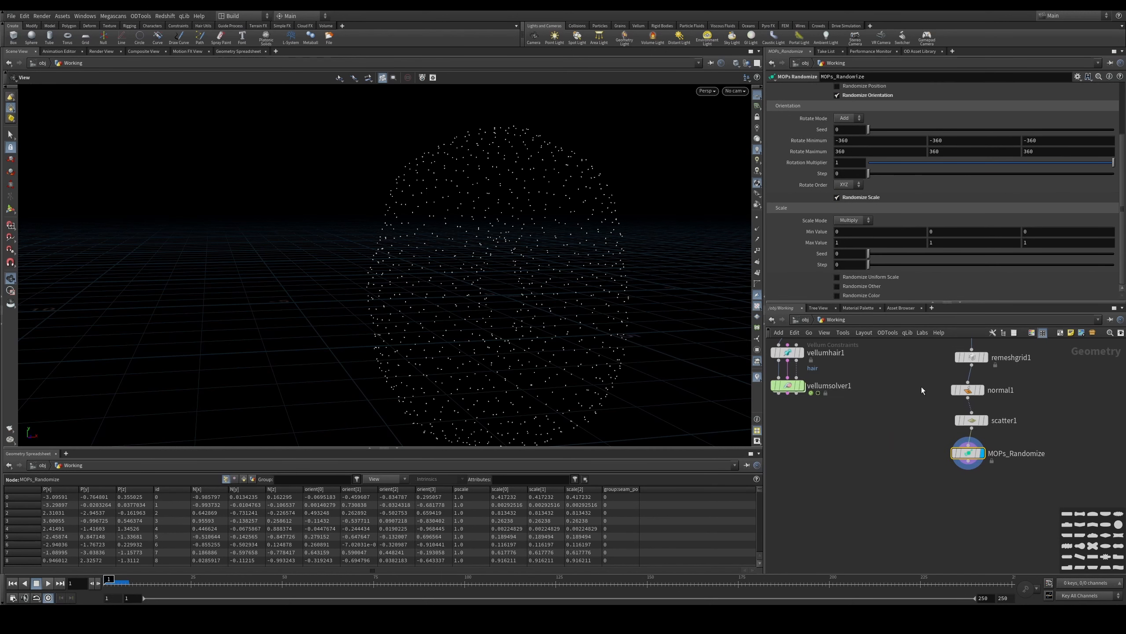
# Step: Align the node chain from peak1 down to MOPs_Randomize in a vertical column
pyautogui.moveTo(884, 371); pyautogui.dragTo(945, 484)
pyautogui.press('l')
pyautogui.moveTo(916, 416); pyautogui.dragTo(927, 416)
# Step: Add and display a Tube node beside the scatter chain, with Height 0.5 and 50 Columns
pyautogui.press('Tab')
pyautogui.moveTo(879, 415)
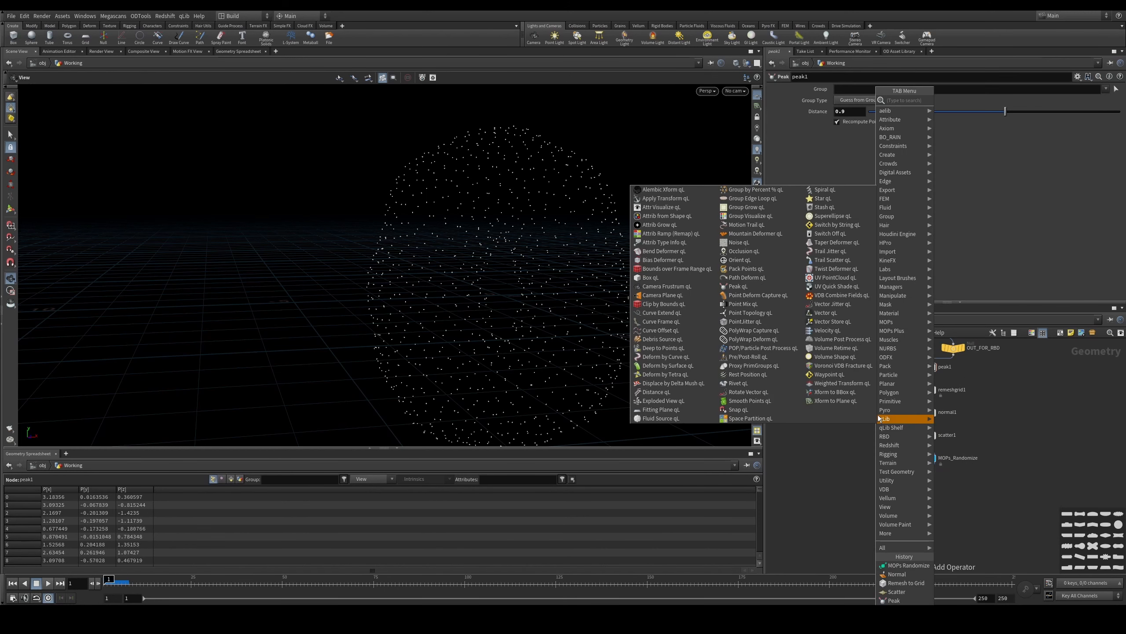
pyautogui.write('mou')
pyautogui.press('Return')
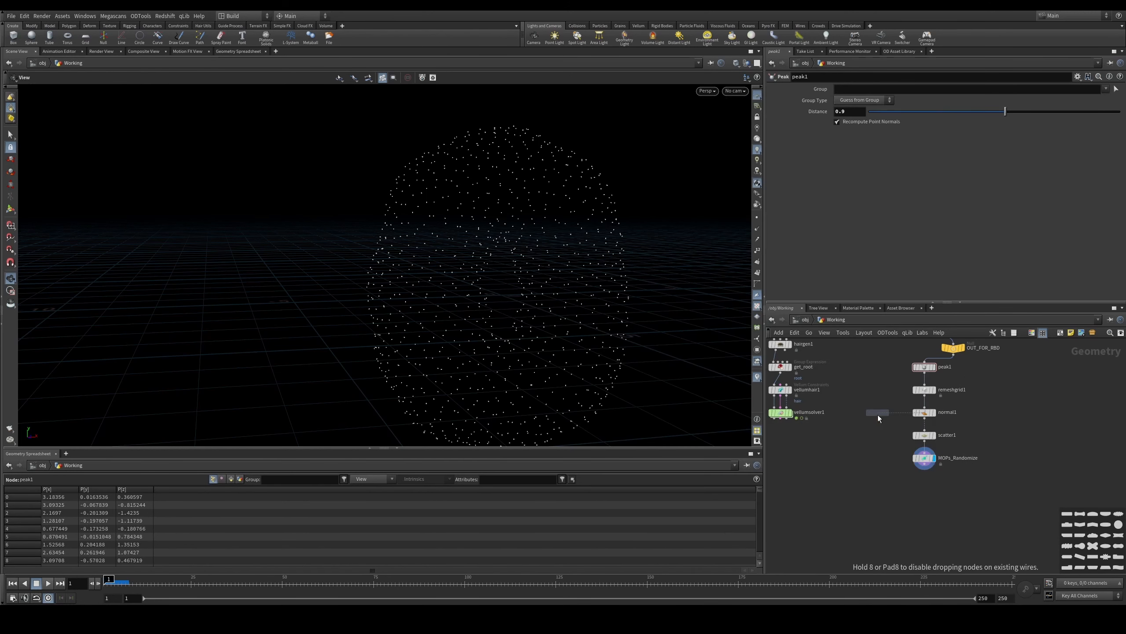
pyautogui.click(862, 422)
pyautogui.click(872, 422)
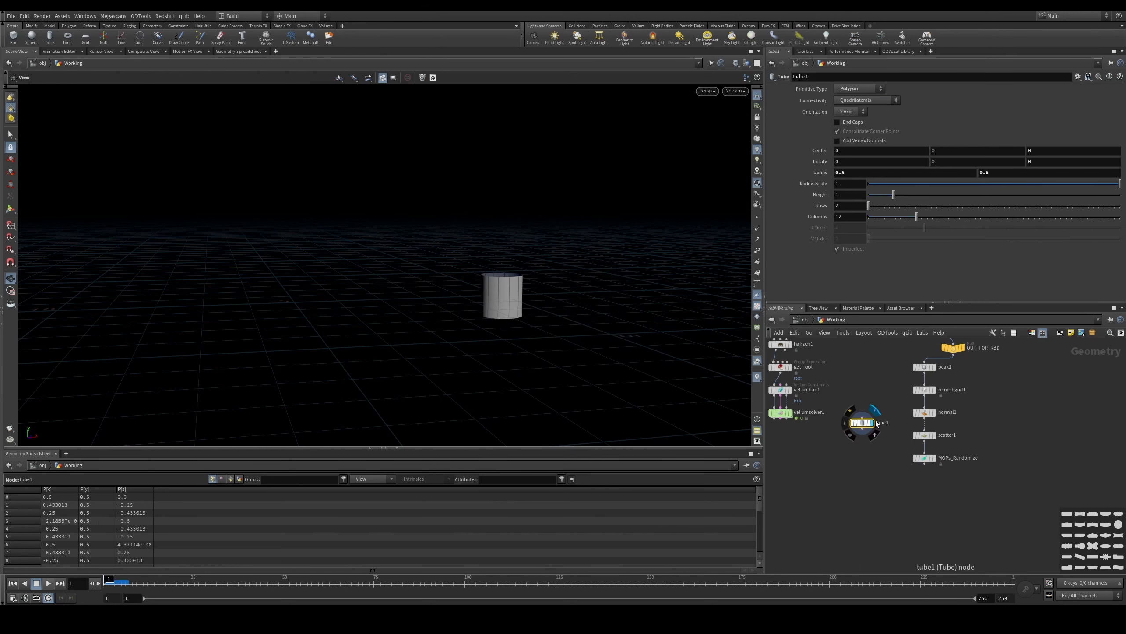
pyautogui.moveTo(886, 196); pyautogui.dragTo(1120, 218)
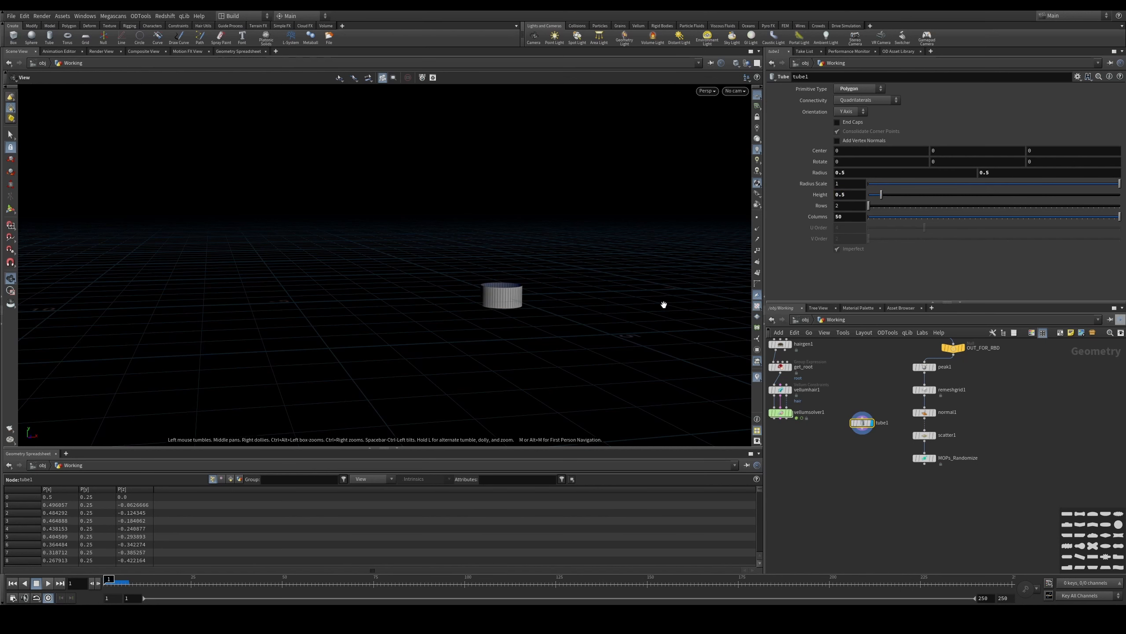
# Step: Enable End Caps on tube1 and inspect the closed cylinder up close
pyautogui.click(863, 432)
pyautogui.click(858, 124)
pyautogui.moveTo(595, 262); pyautogui.dragTo(654, 171, button='right')
pyautogui.moveTo(620, 230); pyautogui.dragTo(564, 293)
pyautogui.moveTo(564, 291); pyautogui.dragTo(573, 252, button='right')
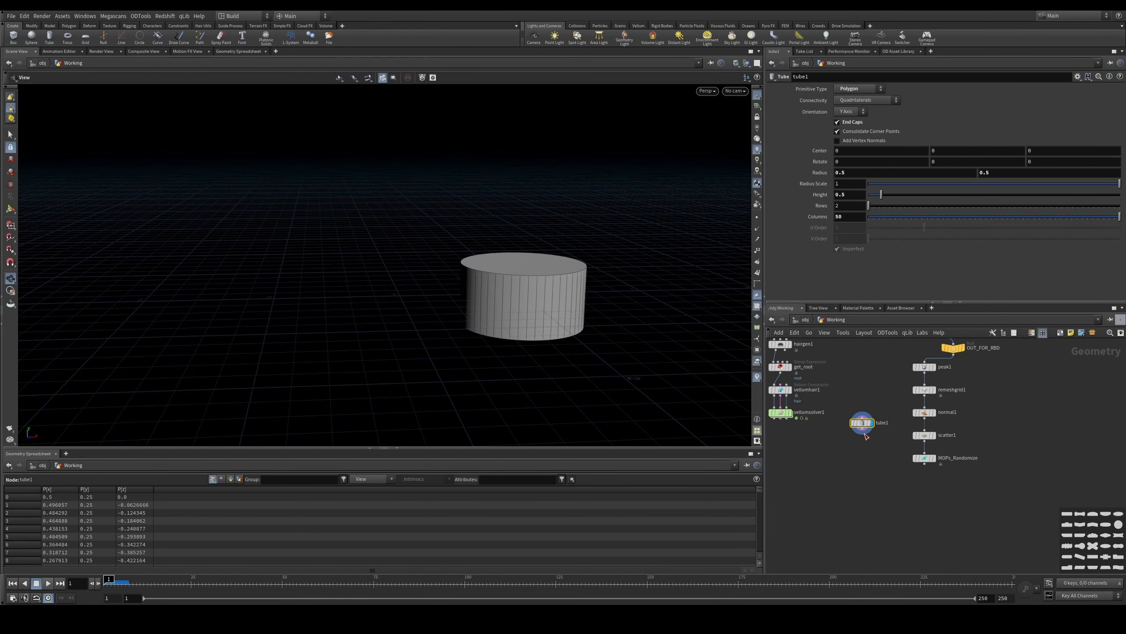
# Step: Add a PolyBevel node after tube1 and display it
pyautogui.press('Tab')
pyautogui.write('polybevel')
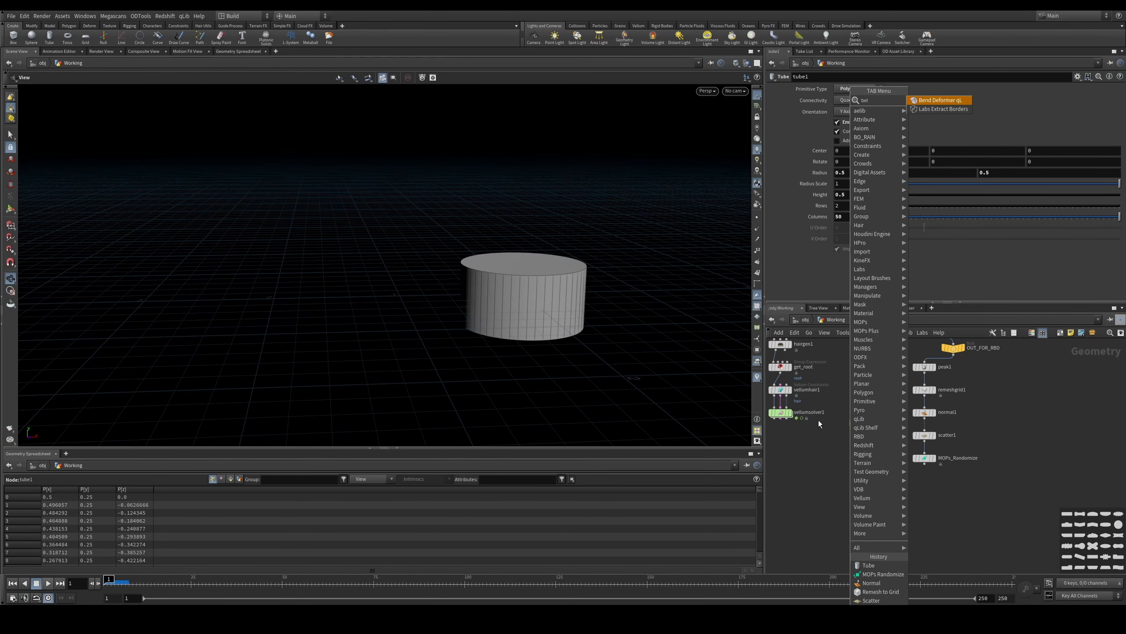
pyautogui.press('Return')
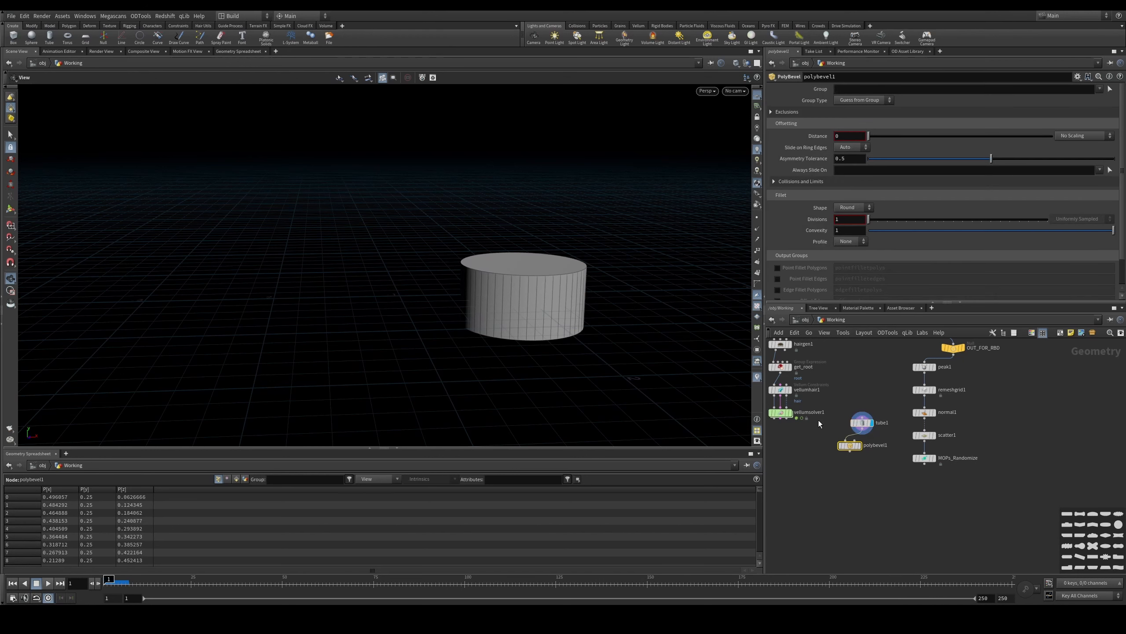
pyautogui.click(858, 448)
pyautogui.moveTo(712, 369); pyautogui.dragTo(548, 264, button='right')
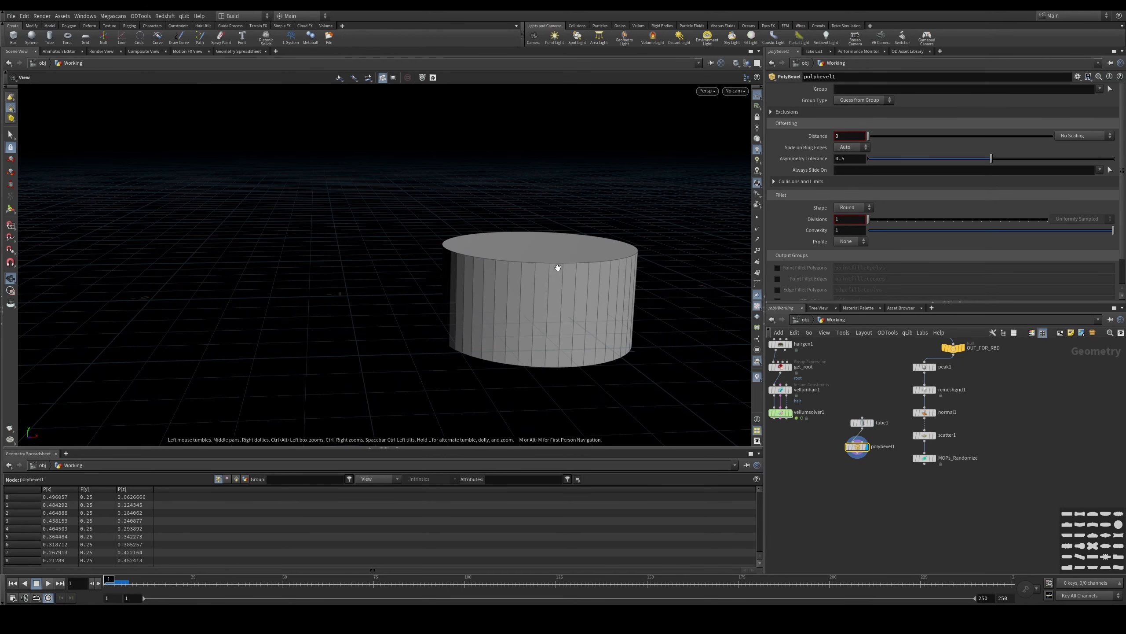
# Step: Bevel only the cap edges by ignoring flat edges with a 42.3 Maximum Normal Angle, Distance 0.05 and 3 Divisions
pyautogui.click(788, 111)
pyautogui.moveTo(878, 159); pyautogui.dragTo(872, 158)
pyautogui.click(865, 124)
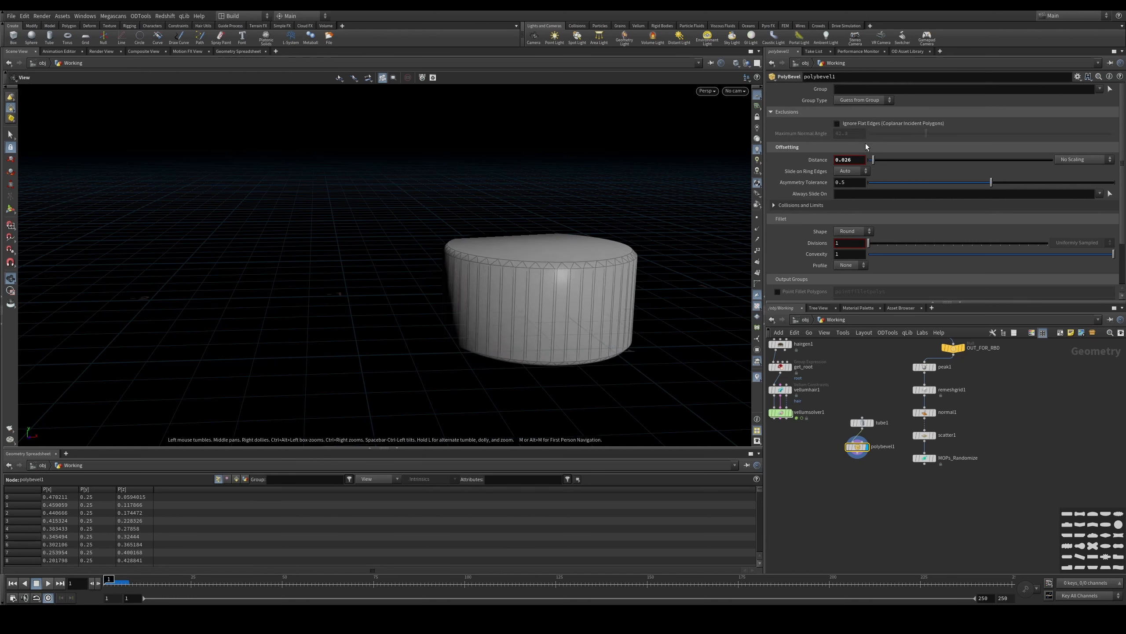
pyautogui.click(870, 124)
pyautogui.moveTo(876, 162); pyautogui.dragTo(873, 164)
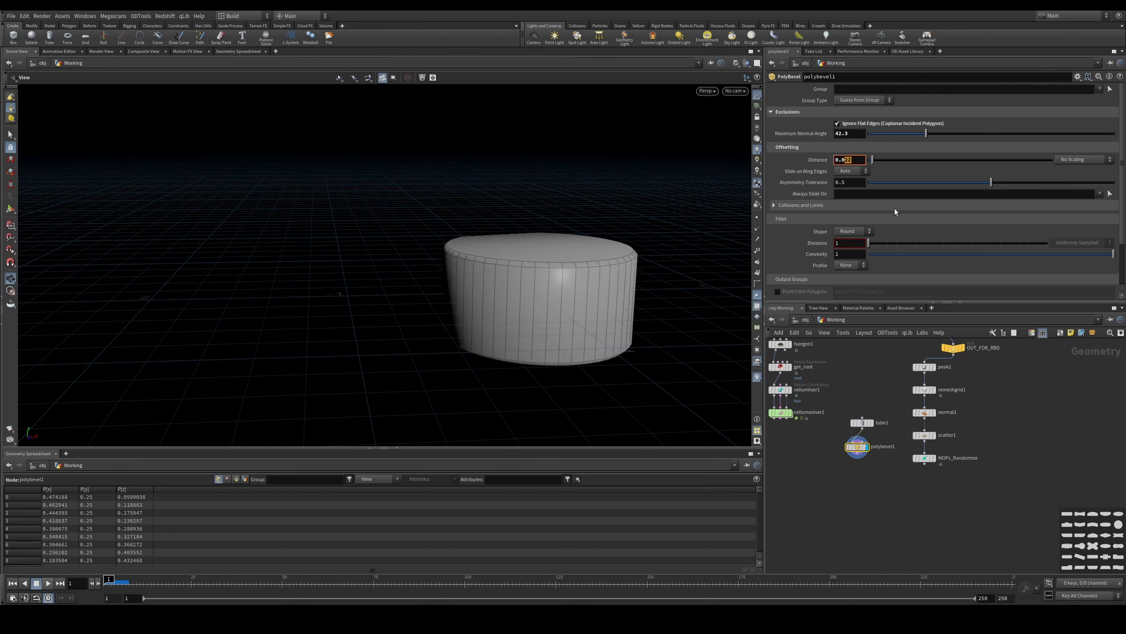
pyautogui.press('BackSpace')
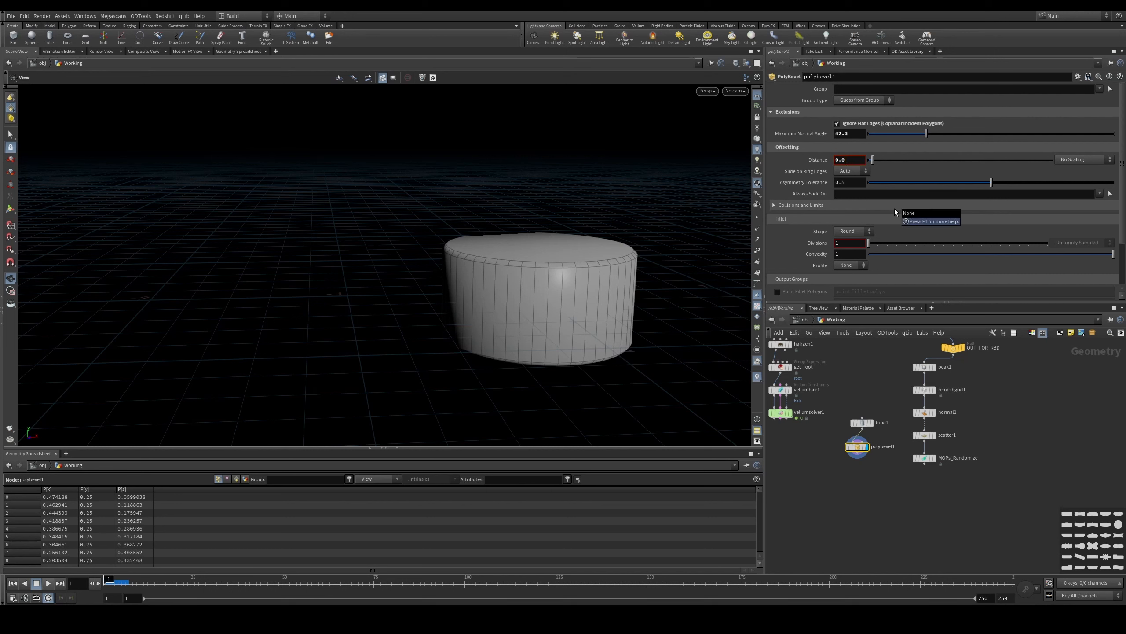
pyautogui.write('5')
pyautogui.press('Return')
pyautogui.moveTo(868, 243); pyautogui.dragTo(887, 243)
# Step: Add a UV Unwrap node after polybevel1, display it and check the UV pattern on the cylinder
pyautogui.press('Tab')
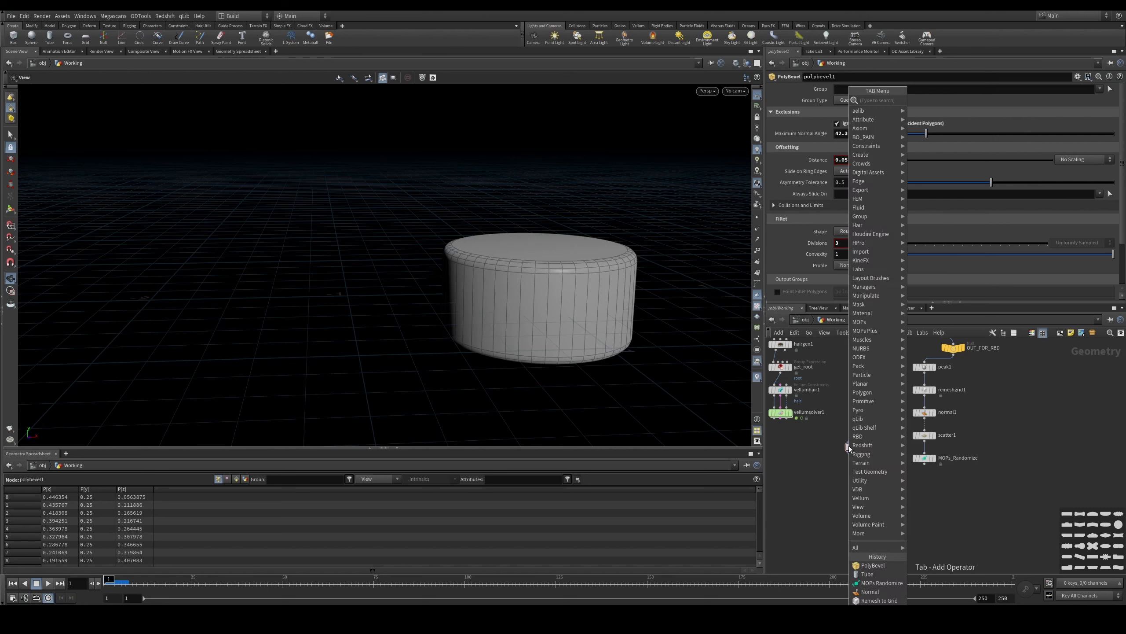
pyautogui.write('uvu')
pyautogui.press('Return')
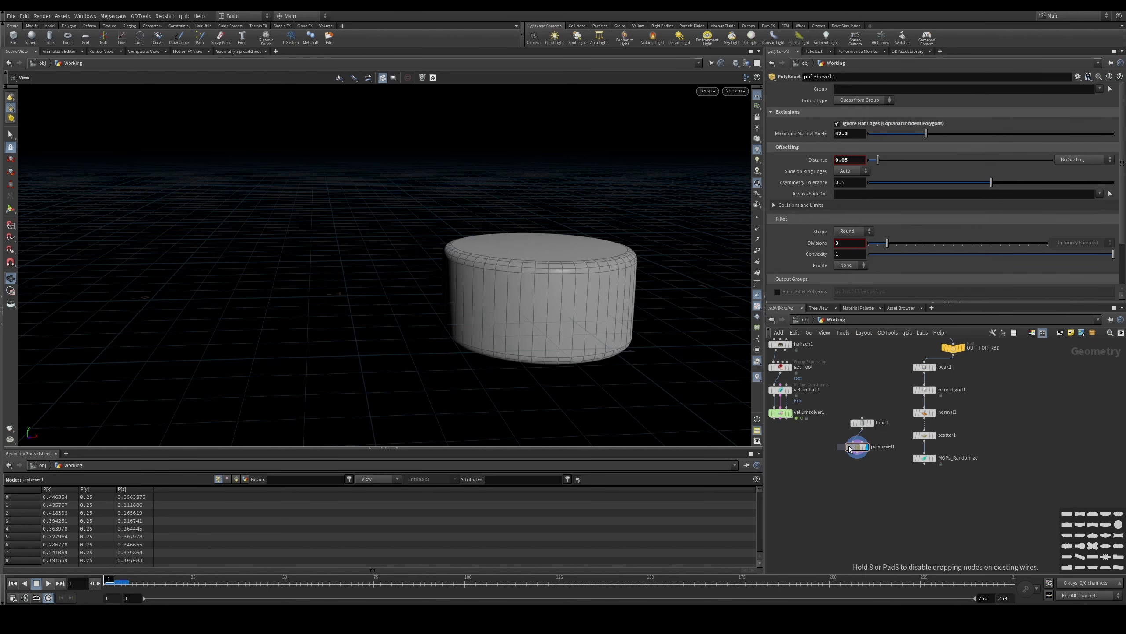
pyautogui.click(862, 473)
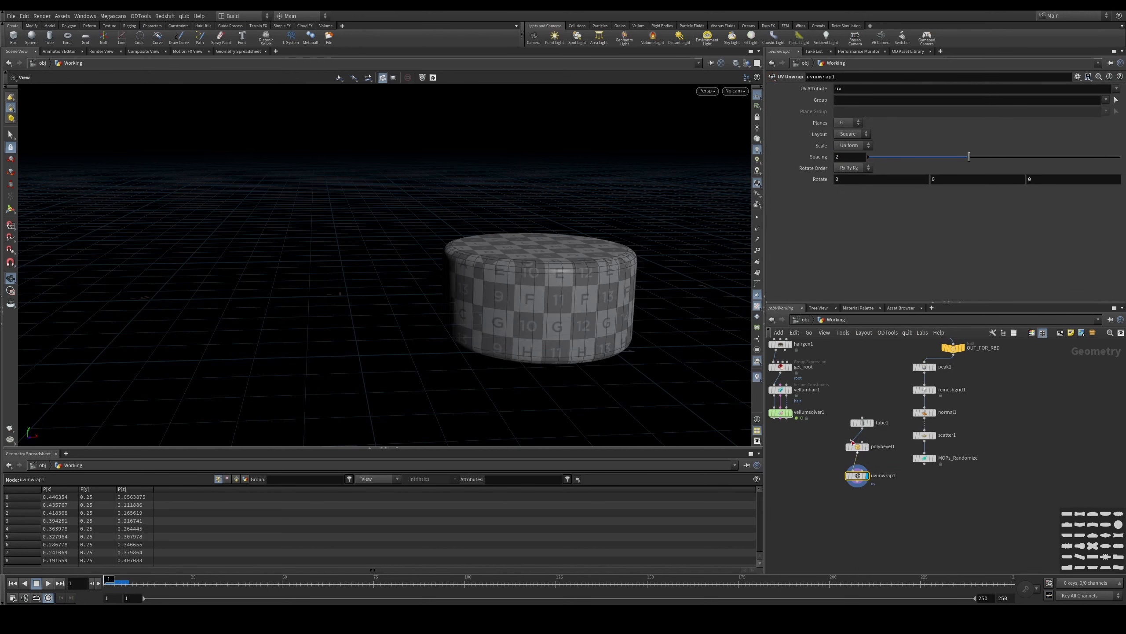
pyautogui.moveTo(570, 273); pyautogui.dragTo(643, 255)
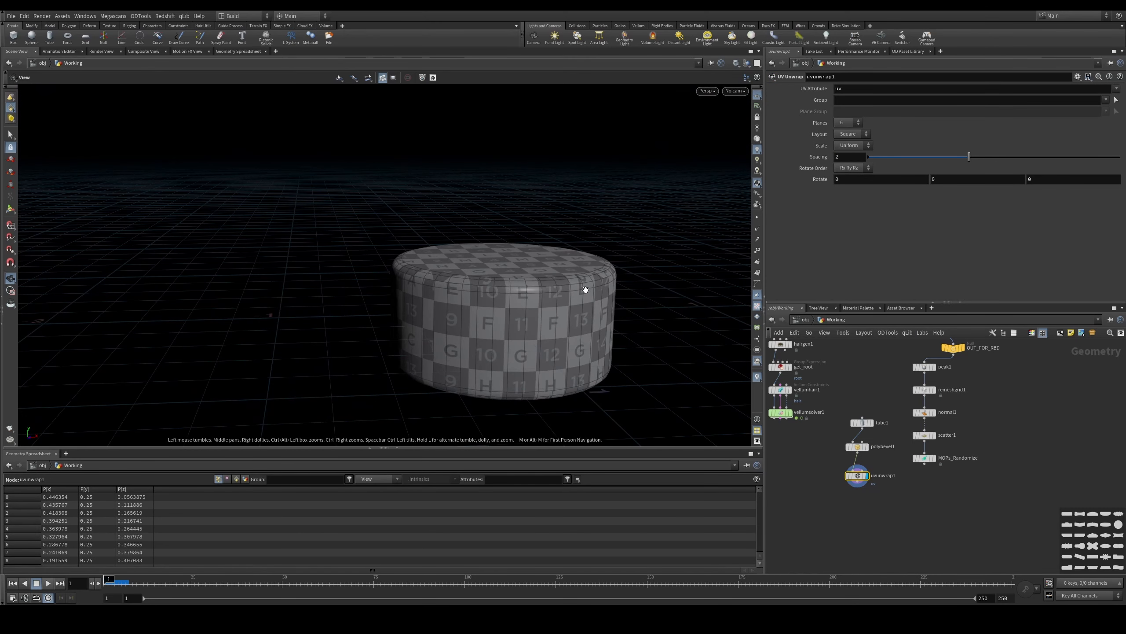
# Step: Compare the cylinder with and without the UV checker texture, leaving the texture hidden in the viewport
pyautogui.click(758, 305)
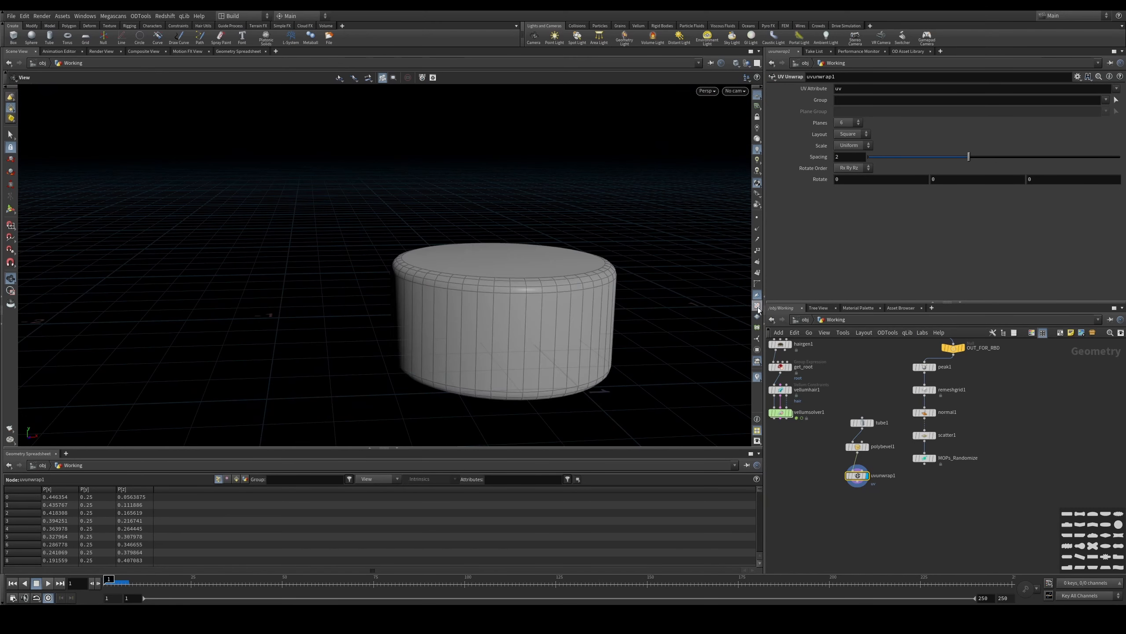
pyautogui.click(758, 306)
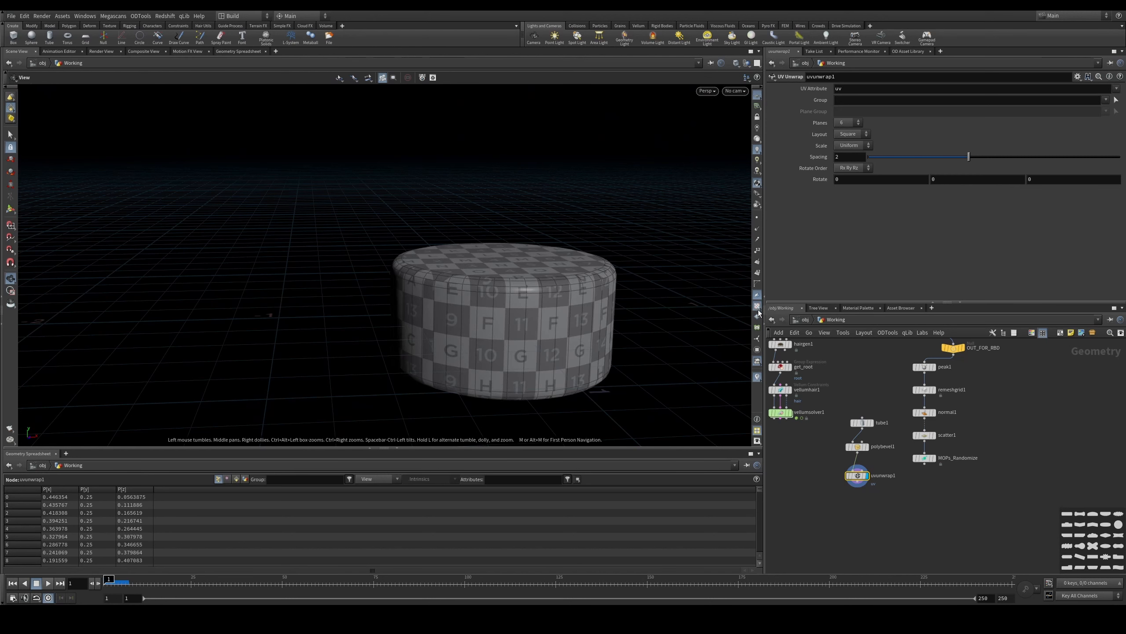
pyautogui.click(757, 307)
pyautogui.click(758, 306)
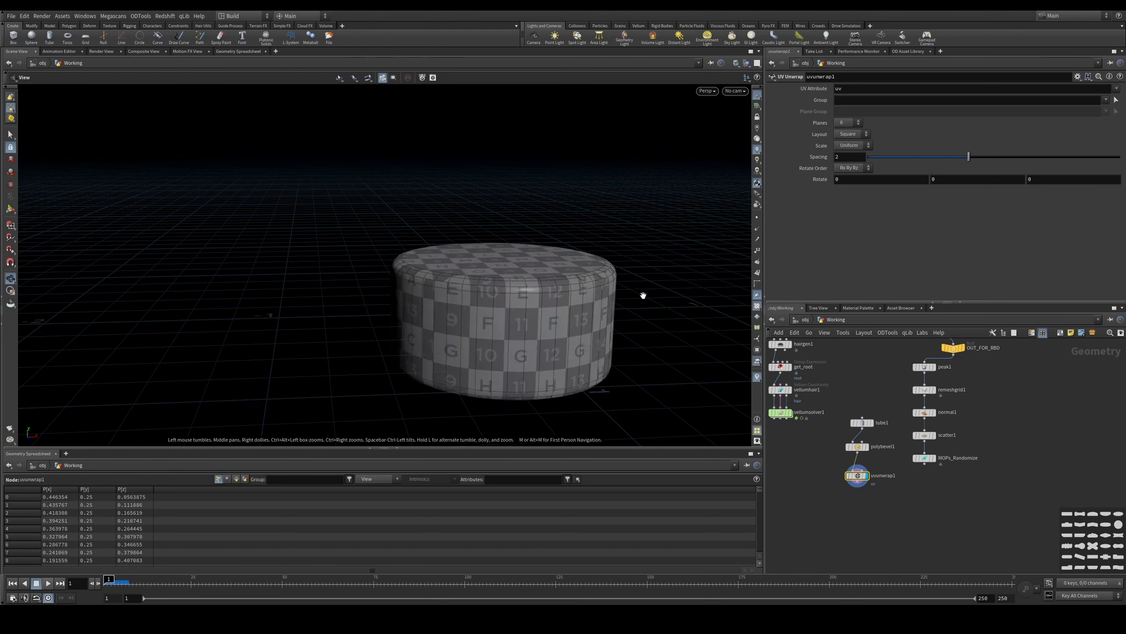
pyautogui.click(756, 307)
# Step: Align tube1, polybevel1 and uvunwrap1 in a vertical column beside the scatter chain
pyautogui.moveTo(912, 490); pyautogui.dragTo(866, 400)
pyautogui.press('l')
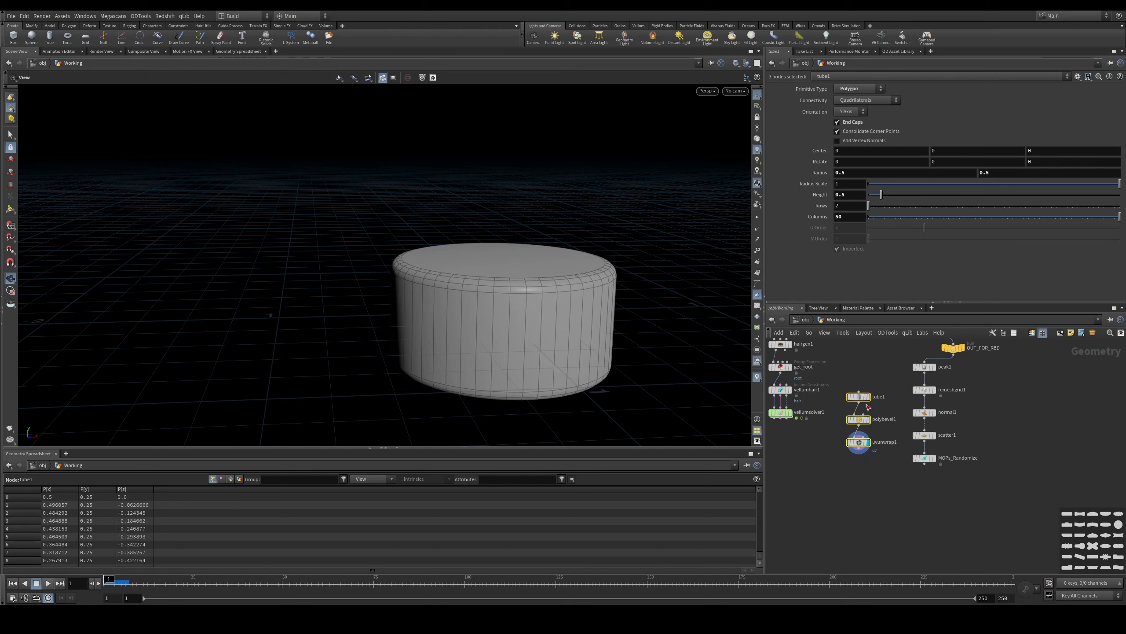
pyautogui.click(867, 406)
# Step: Add a Copy to Points node, feed it uvunwrap1 as geometry and MOPs_Randomize as target points, and display it
pyautogui.press('Tab')
pyautogui.write('copy to')
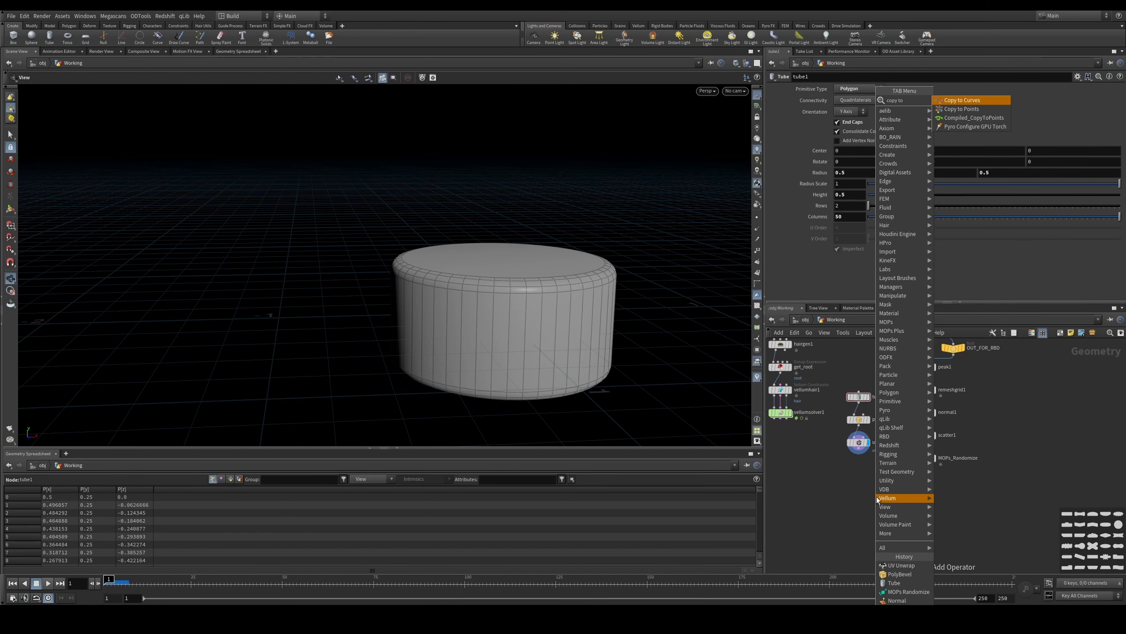
pyautogui.press('Down')
pyautogui.press('Return')
pyautogui.click(884, 493)
pyautogui.moveTo(859, 448); pyautogui.dragTo(883, 492)
pyautogui.moveTo(924, 463); pyautogui.dragTo(892, 488)
pyautogui.click(897, 497)
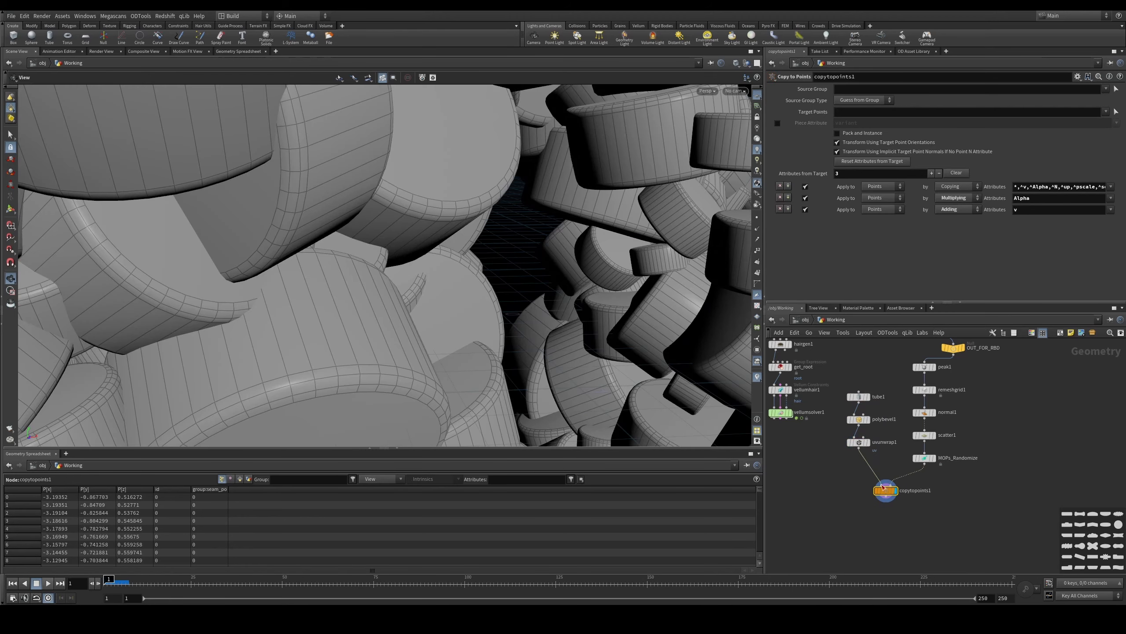
# Step: Set scatter1's Force Total Count to 50 and inspect the copied cylinders around the ring
pyautogui.scroll(-10, 504, 298)
pyautogui.moveTo(554, 278); pyautogui.dragTo(510, 259)
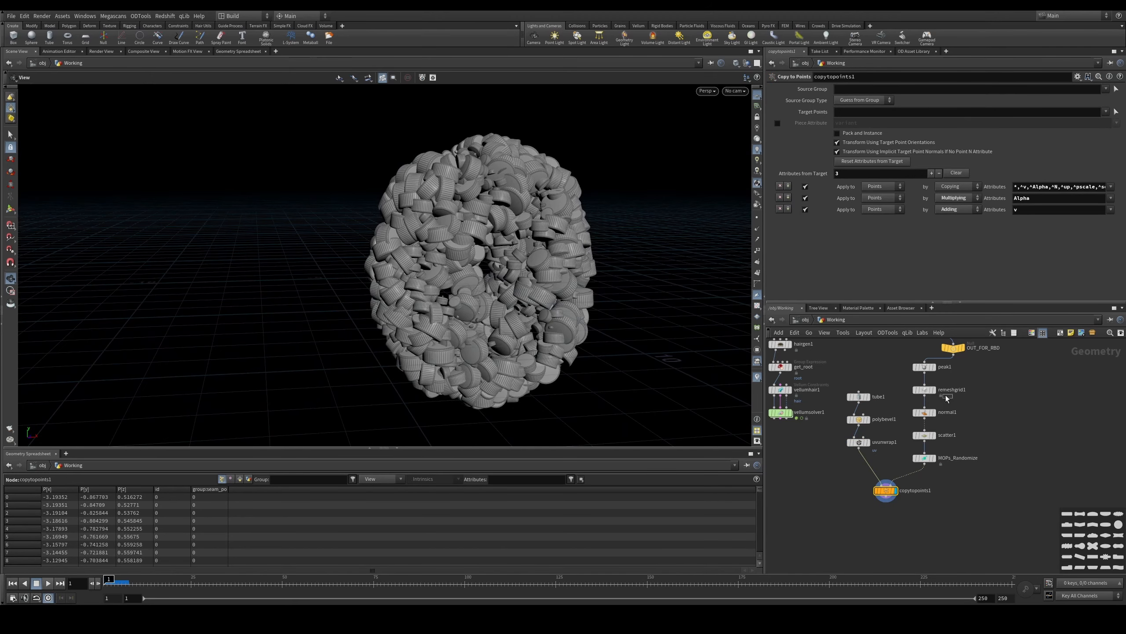
pyautogui.click(927, 435)
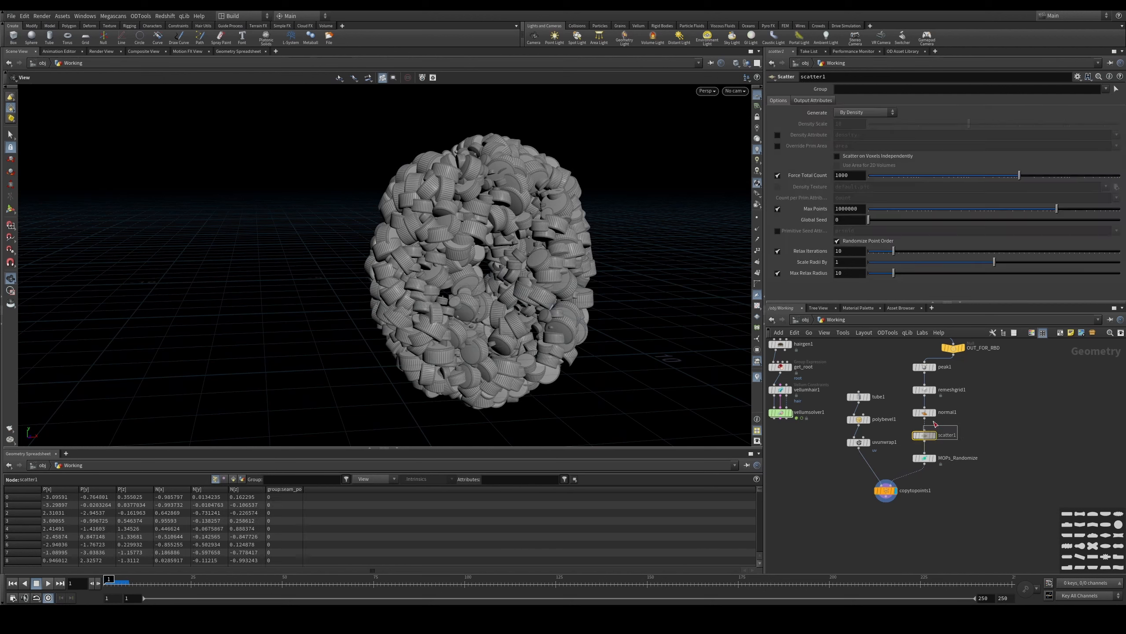
pyautogui.doubleClick(849, 174)
pyautogui.write('50')
pyautogui.press('Return')
pyautogui.moveTo(536, 235)
pyautogui.mouseDown()
pyautogui.moveTo(585, 222)
pyautogui.moveTo(530, 247)
pyautogui.mouseUp()
pyautogui.moveTo(530, 247); pyautogui.dragTo(573, 244, button='right')
# Step: Disable Randomize Scale and enable Randomize Uniform Scale on MOPs_Randomize
pyautogui.click(926, 458)
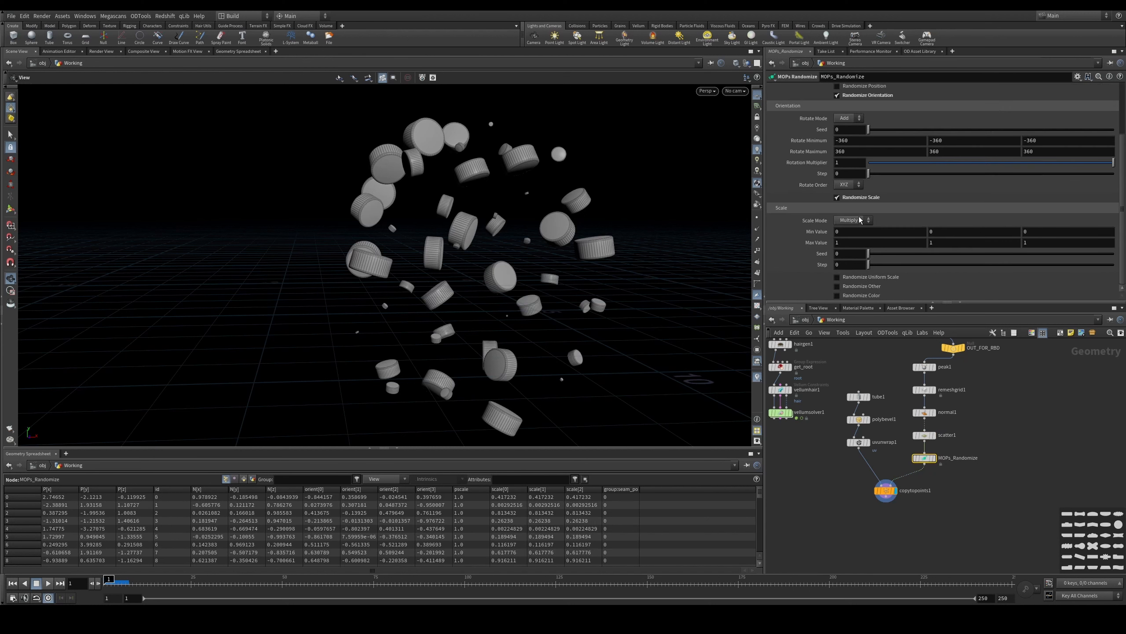
pyautogui.click(858, 198)
pyautogui.click(866, 277)
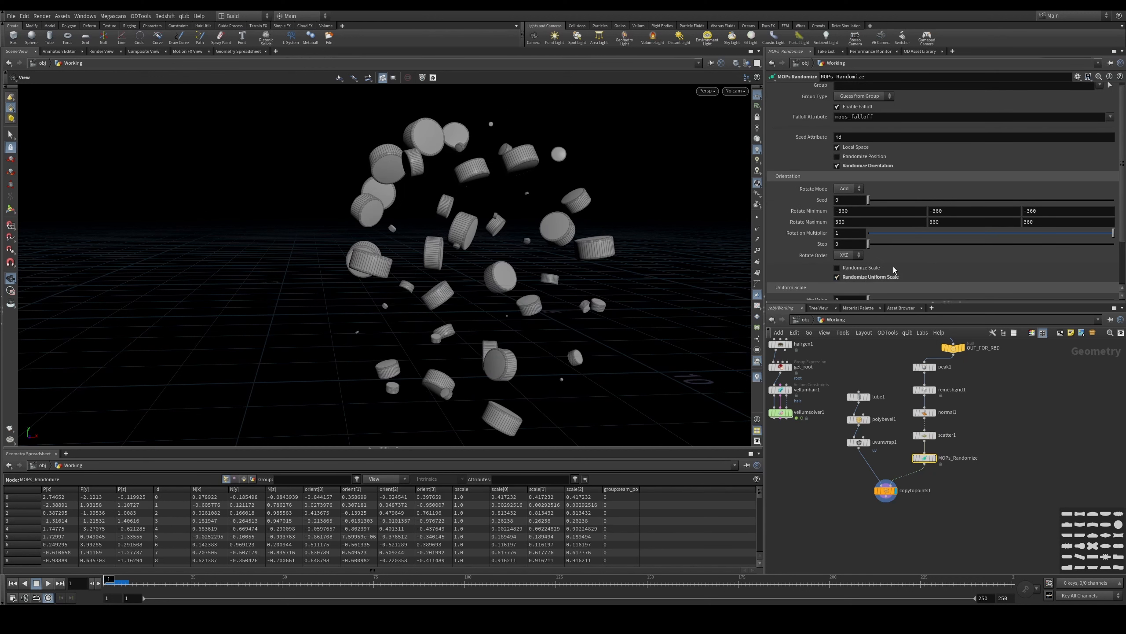
pyautogui.scroll(-3, 1113, 289)
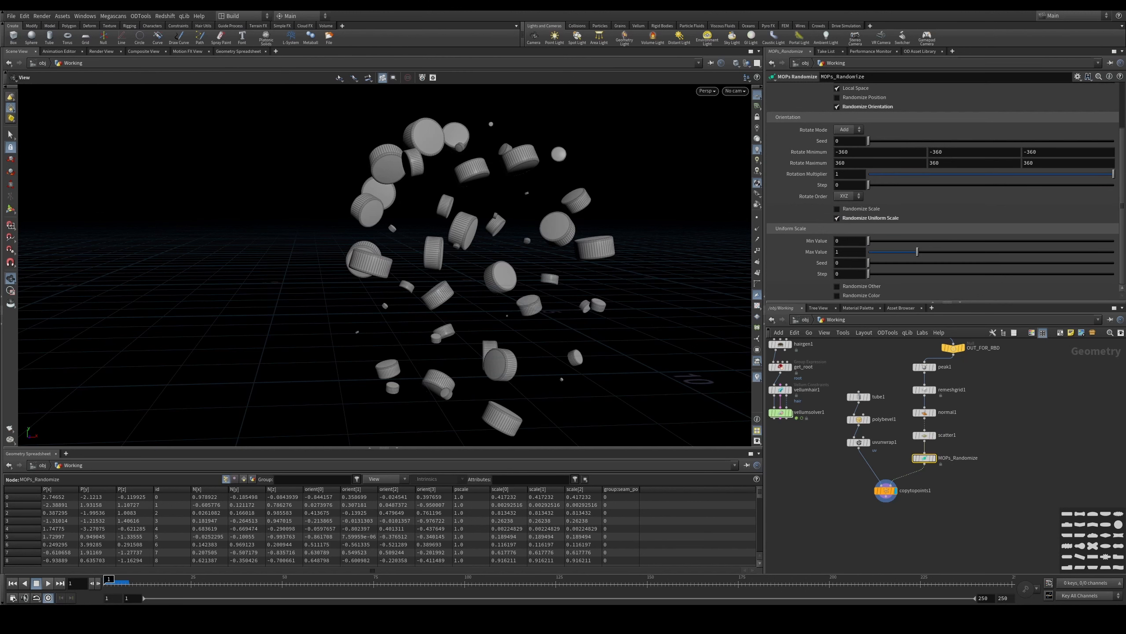
# Step: Set MOPs_Randomize's Uniform Scale Min Value to 0.2 and Max Value to 0.4, and inspect the cylinders
pyautogui.moveTo(868, 241); pyautogui.dragTo(871, 247)
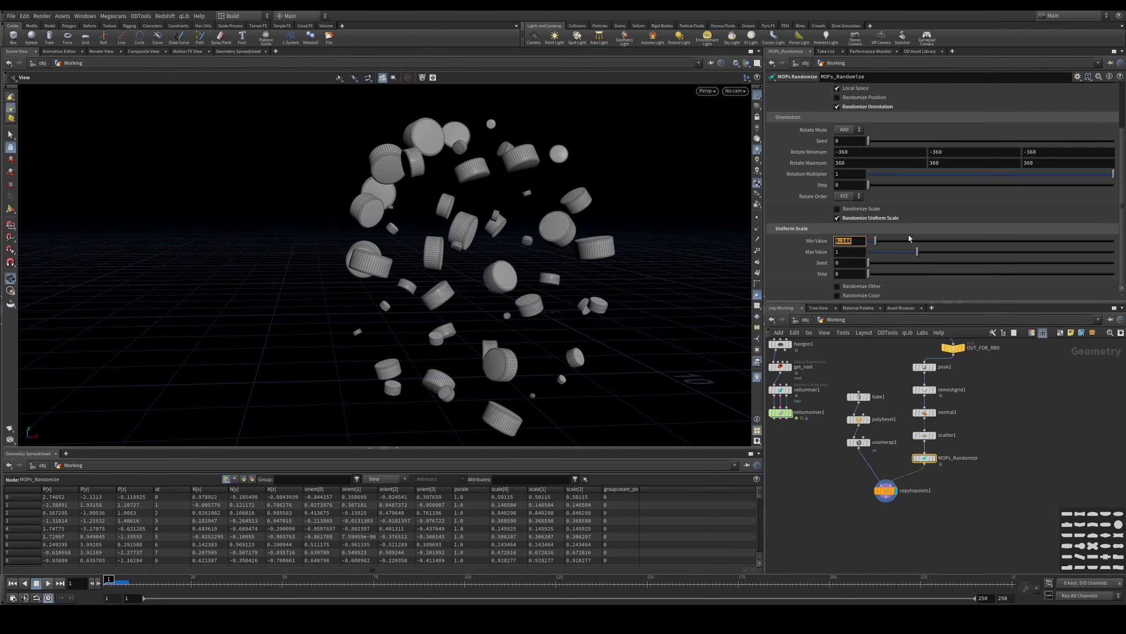
pyautogui.write('2')
pyautogui.press('Return')
pyautogui.moveTo(888, 252); pyautogui.dragTo(891, 251)
pyautogui.write('4')
pyautogui.press('Return')
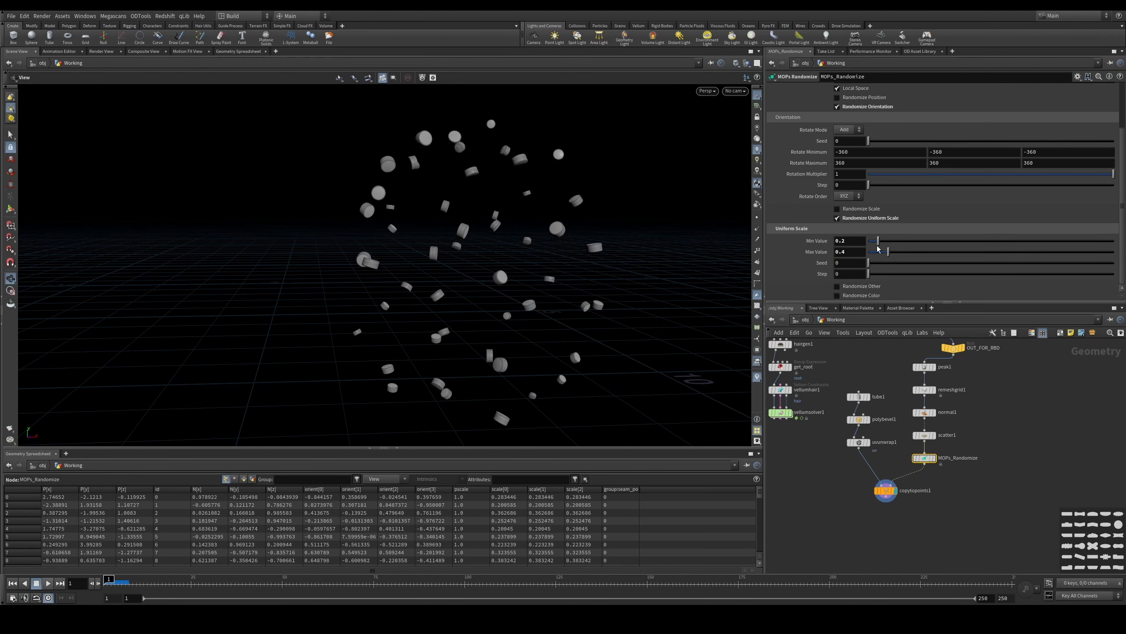
pyautogui.moveTo(523, 266); pyautogui.dragTo(629, 249)
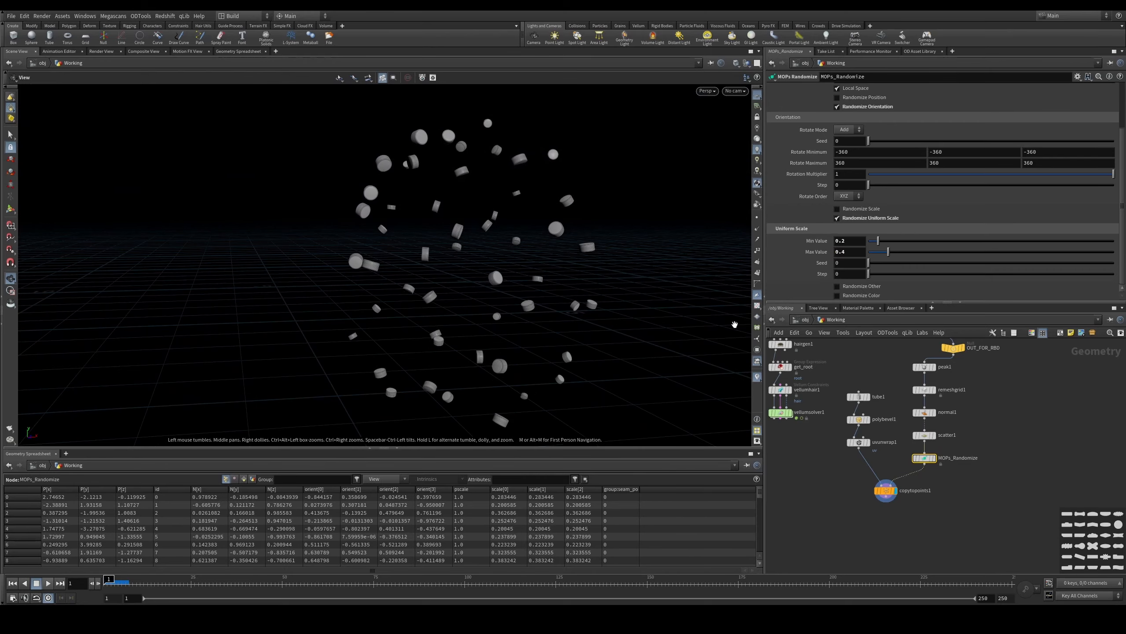
# Step: Template the hairgen1 node and check how the cylinders sit relative to the hair around the ring
pyautogui.moveTo(821, 356); pyautogui.dragTo(850, 409, button='middle')
pyautogui.click(818, 398)
pyautogui.moveTo(501, 213); pyautogui.dragTo(604, 184, button='right')
pyautogui.moveTo(603, 185); pyautogui.dragTo(390, 200)
pyautogui.moveTo(382, 204); pyautogui.dragTo(345, 306, button='right')
pyautogui.moveTo(350, 266); pyautogui.dragTo(273, 242)
pyautogui.moveTo(273, 242); pyautogui.dragTo(372, 279, button='right')
pyautogui.moveTo(373, 279); pyautogui.dragTo(495, 297)
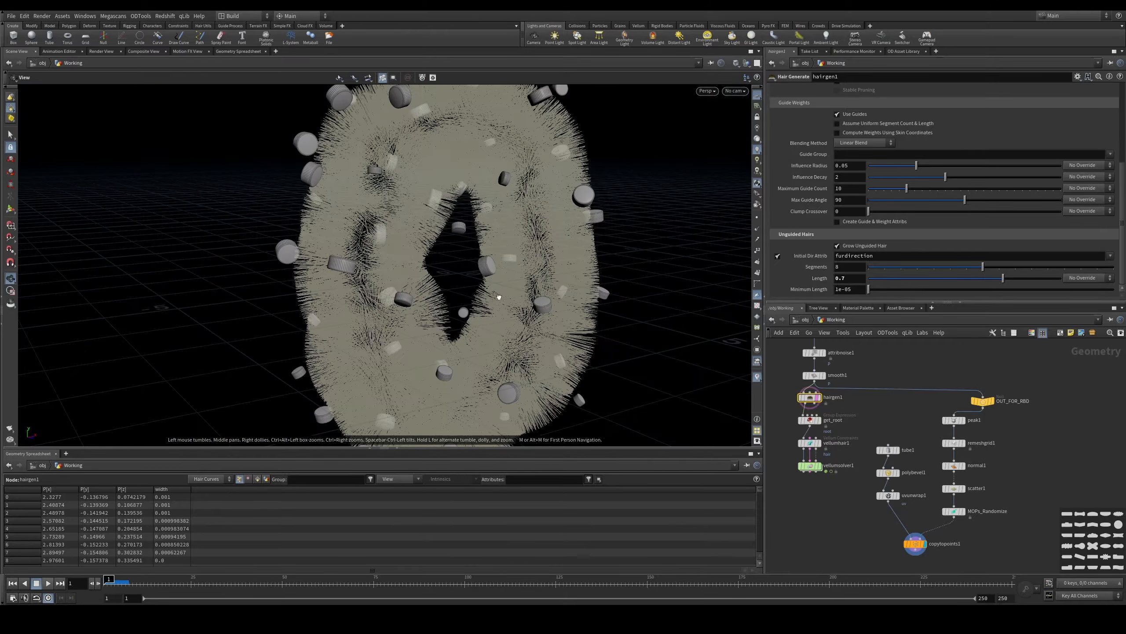
# Step: Set peak1's Distance to 0.95 and check the cylinders against the hair
pyautogui.click(968, 425)
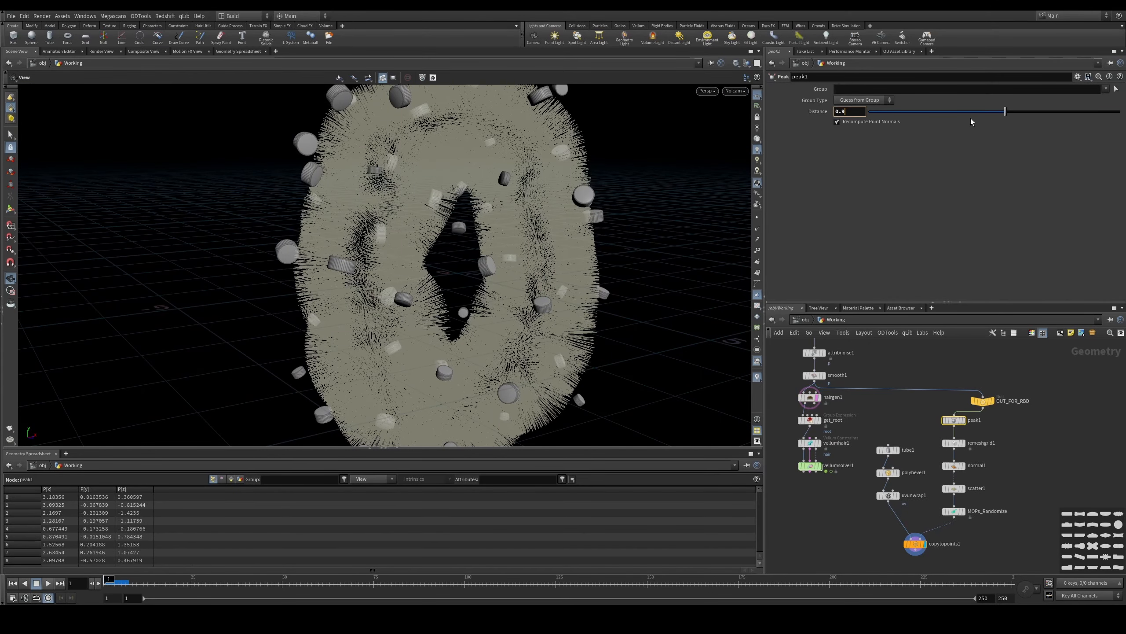
pyautogui.press('Return')
pyautogui.moveTo(497, 254); pyautogui.dragTo(470, 328)
# Step: Move copytopoints1 closer to its inputs, enable Pack and Instance on it, and check its node info
pyautogui.moveTo(916, 551); pyautogui.dragTo(901, 487, button='middle')
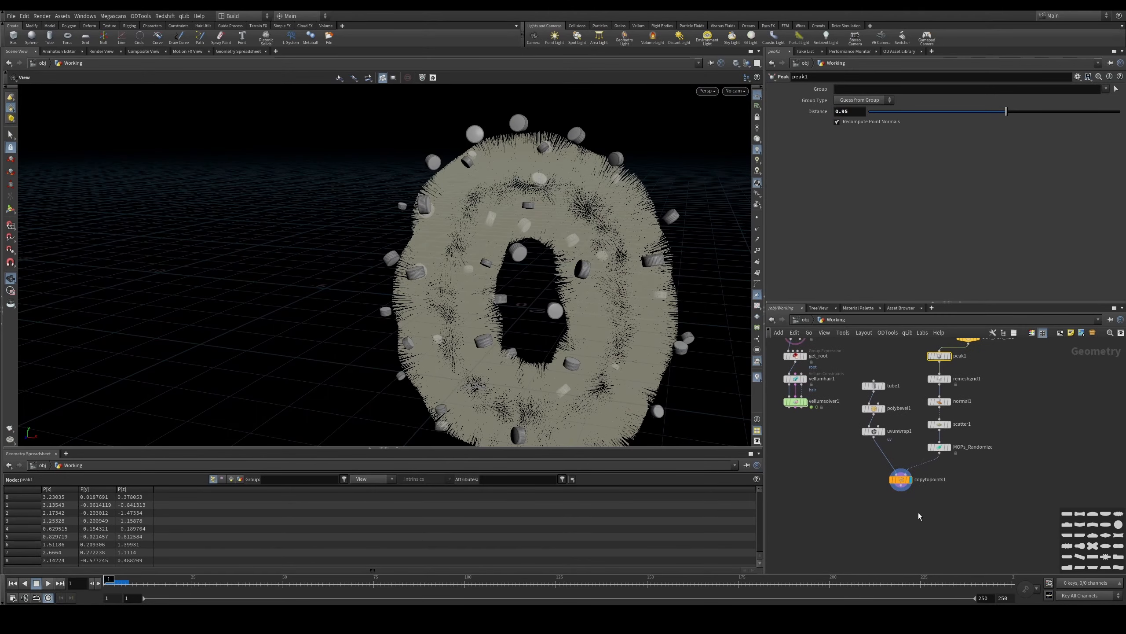
pyautogui.moveTo(901, 486); pyautogui.dragTo(900, 477)
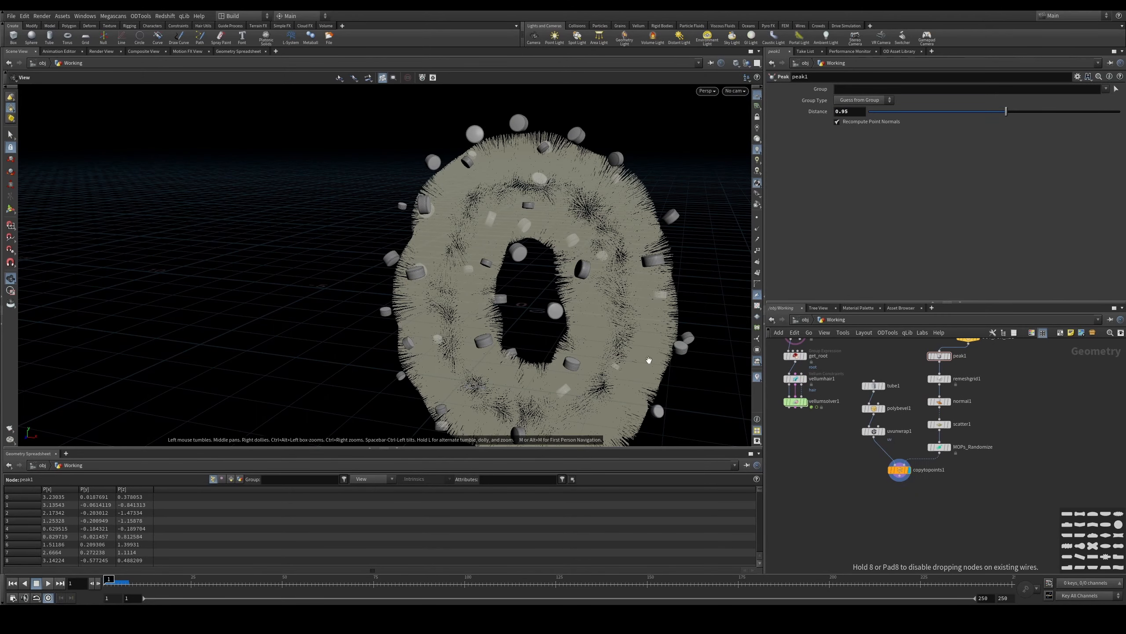
pyautogui.click(838, 133)
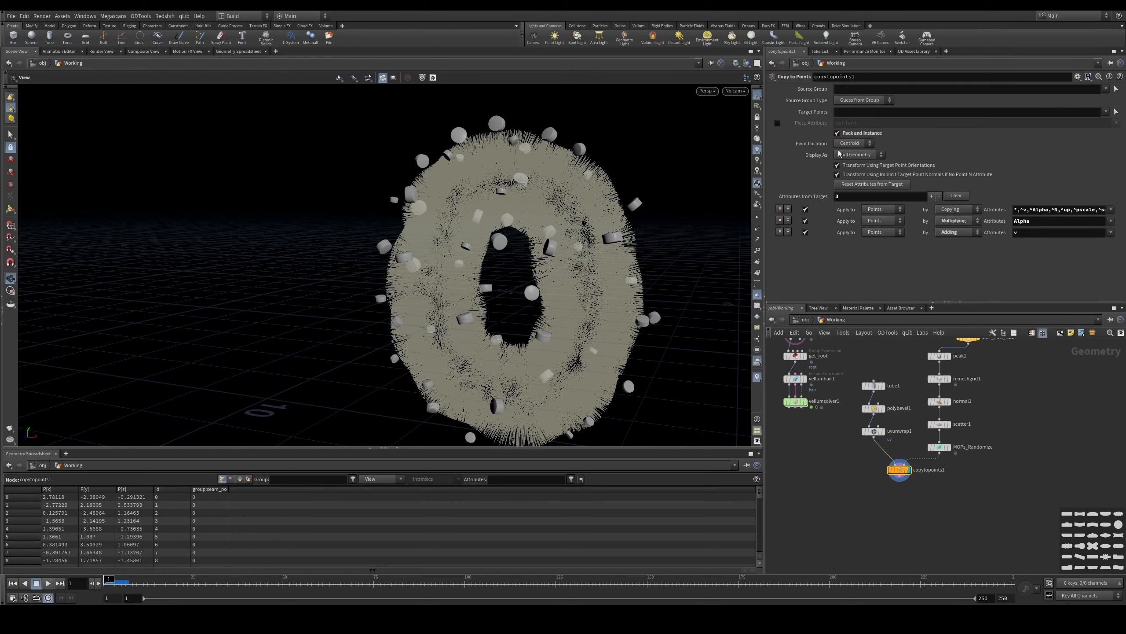
pyautogui.middleClick(900, 472)
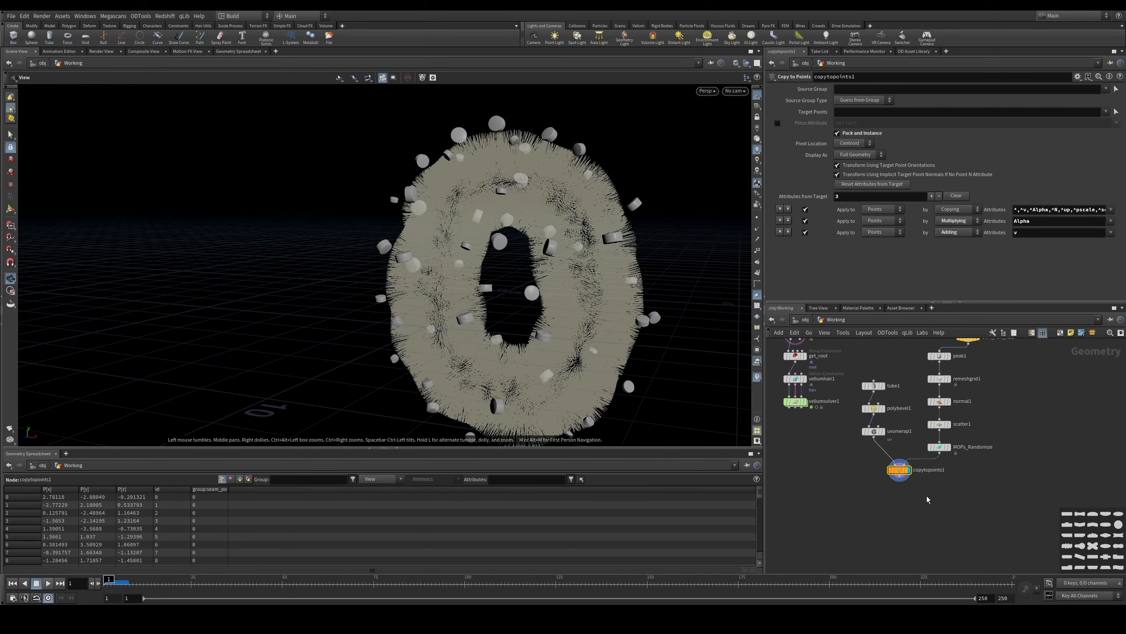
# Step: Add an RBD Bullet Solver below copytopoints1 and feed it the copied cylinders as its first input
pyautogui.press('Tab')
pyautogui.write('rbd sol')
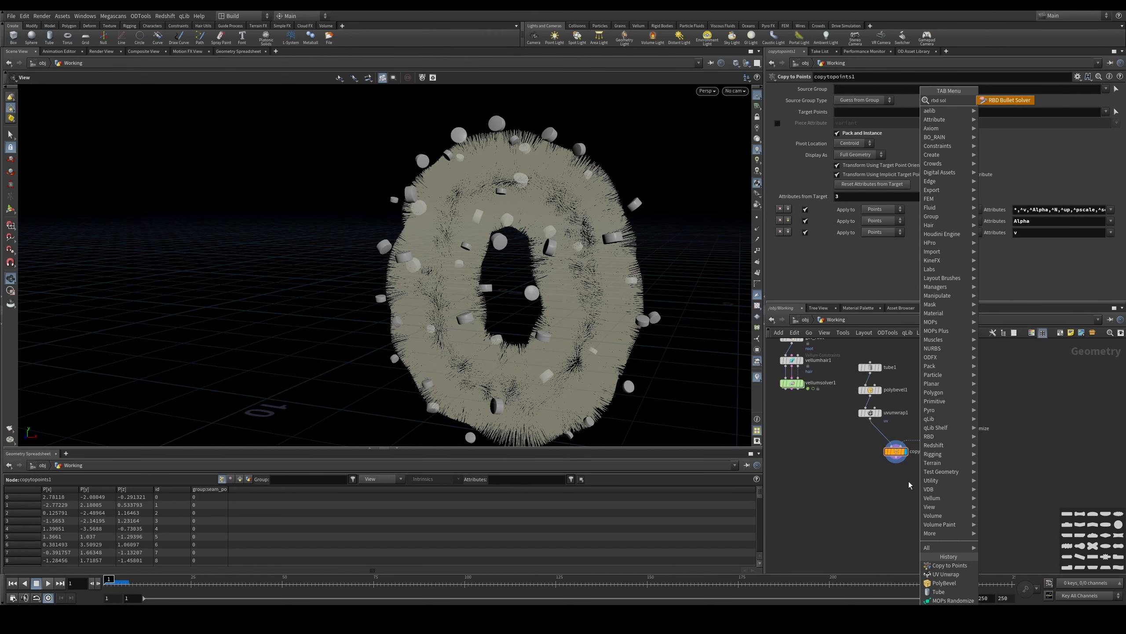
pyautogui.press('Return')
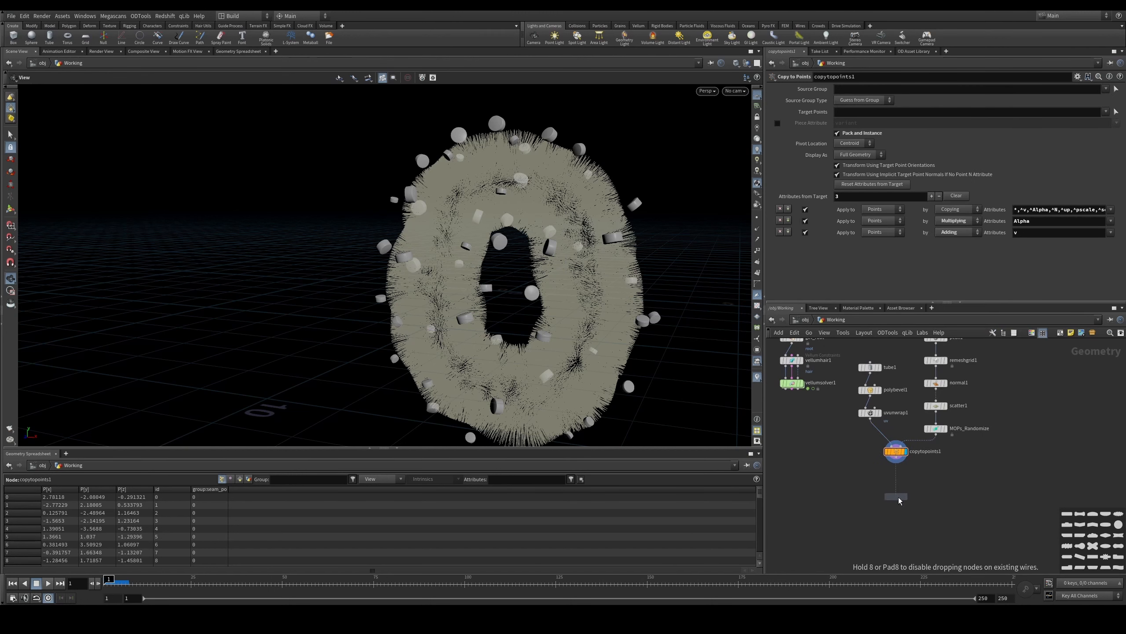
pyautogui.click(898, 496)
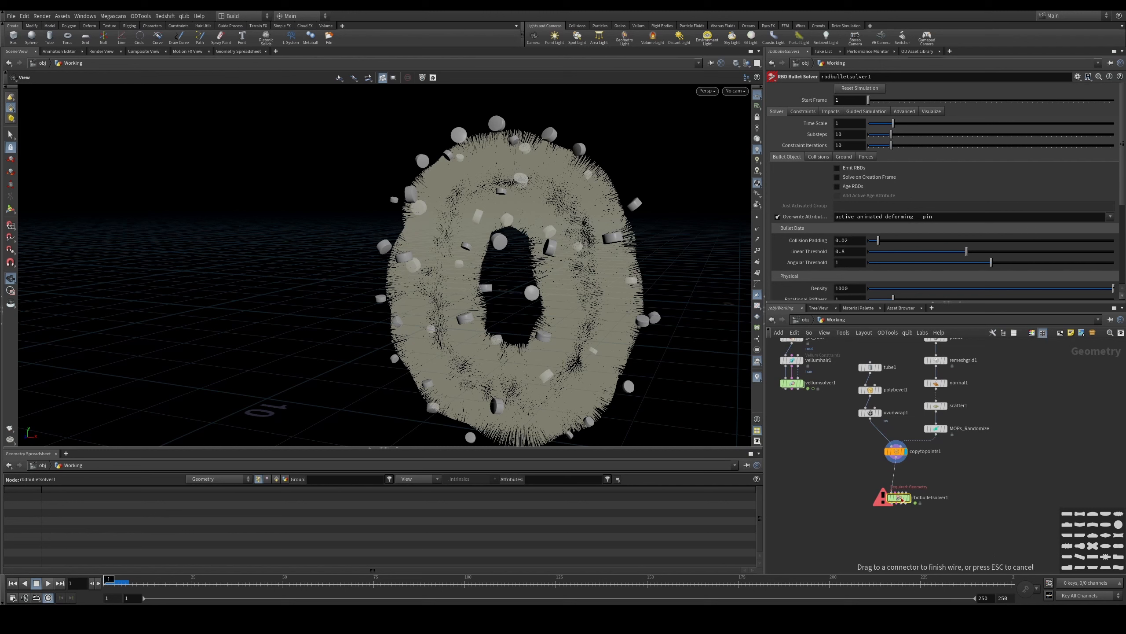
pyautogui.click(900, 498)
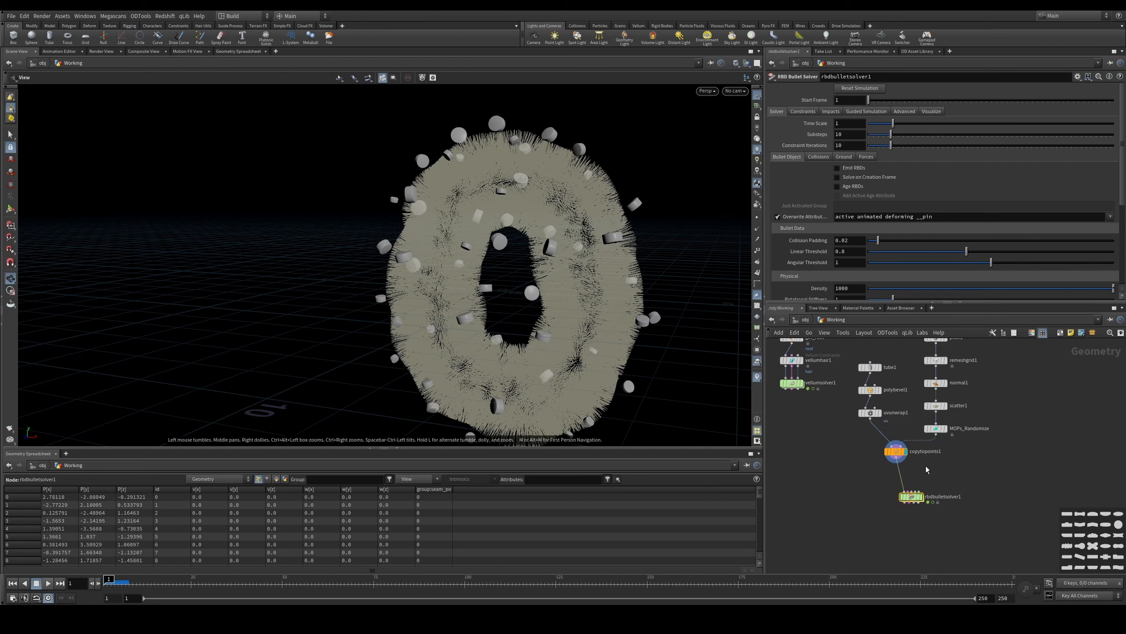
pyautogui.moveTo(919, 497); pyautogui.dragTo(932, 492)
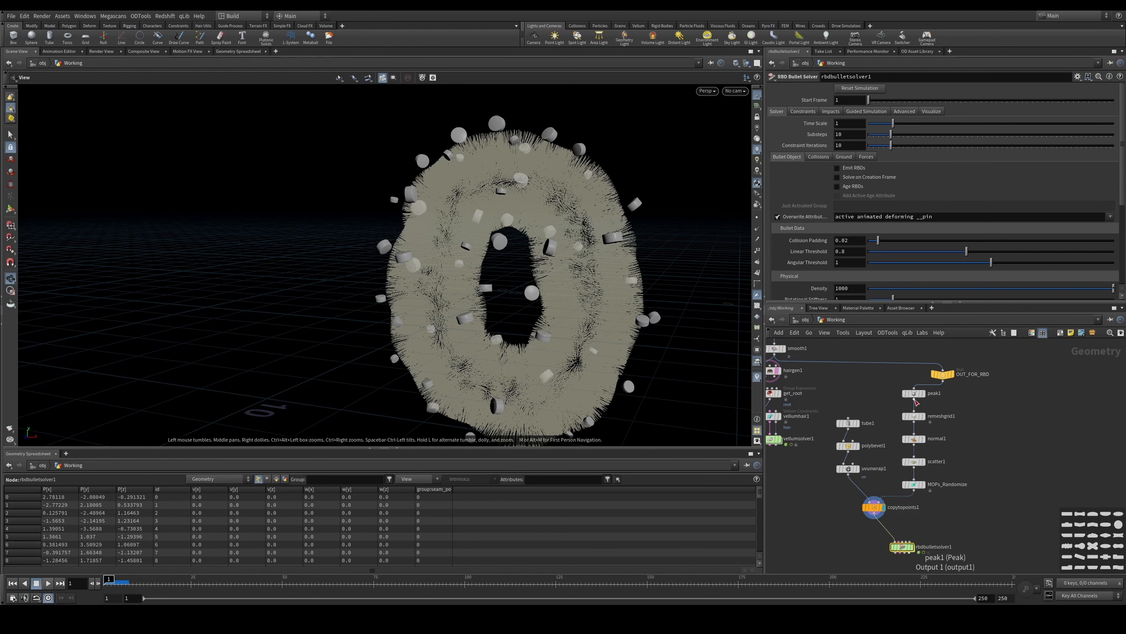
# Step: Place a copy of peak1 fed by OUT_FOR_RBD and wire it into rbdbulletsolver1's collision geometry input
pyautogui.click(993, 401)
pyautogui.click(992, 404)
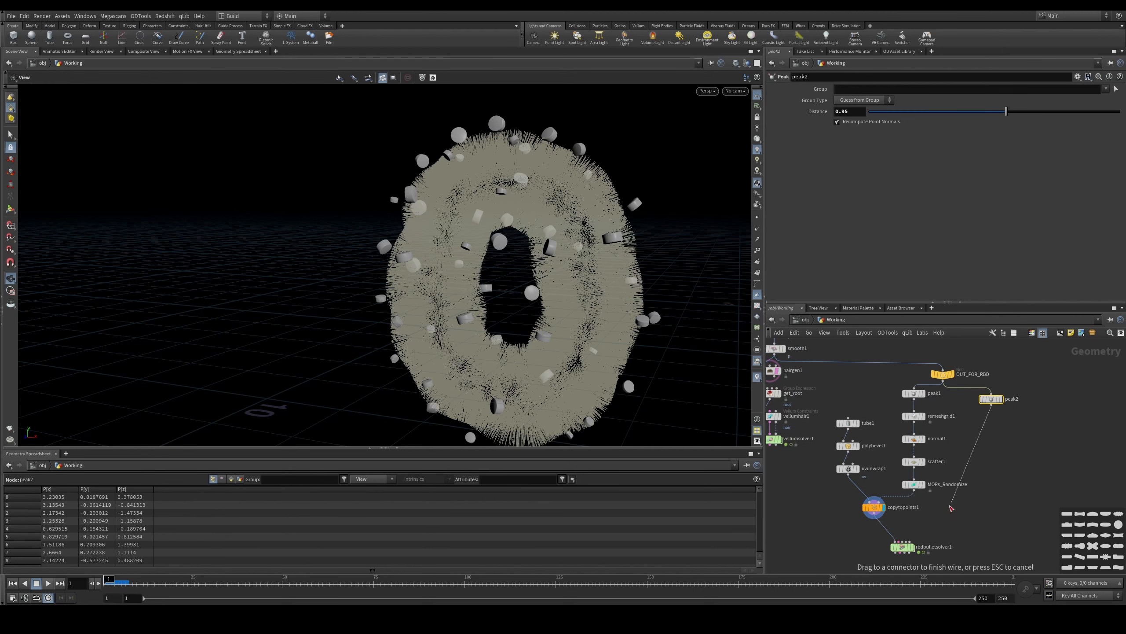
pyautogui.click(906, 543)
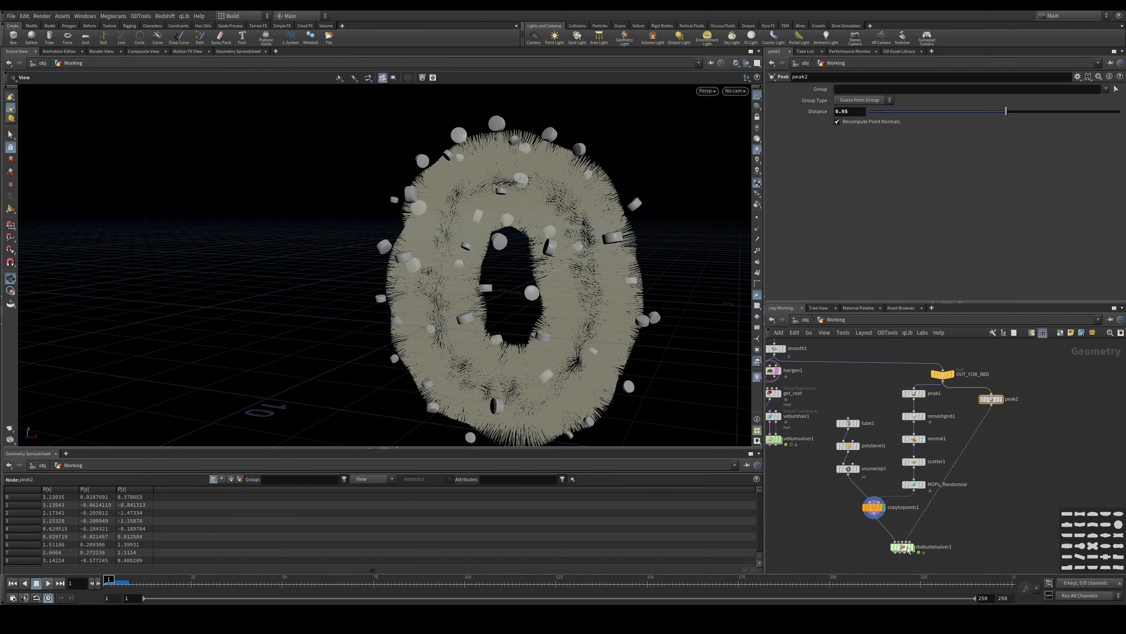
pyautogui.moveTo(946, 521); pyautogui.dragTo(938, 491, button='middle')
# Step: Move peak2 beside the solver, display it, set its Distance to 0.15 and inspect the mesh within the hair
pyautogui.moveTo(1020, 400); pyautogui.dragTo(976, 464)
pyautogui.click(988, 463)
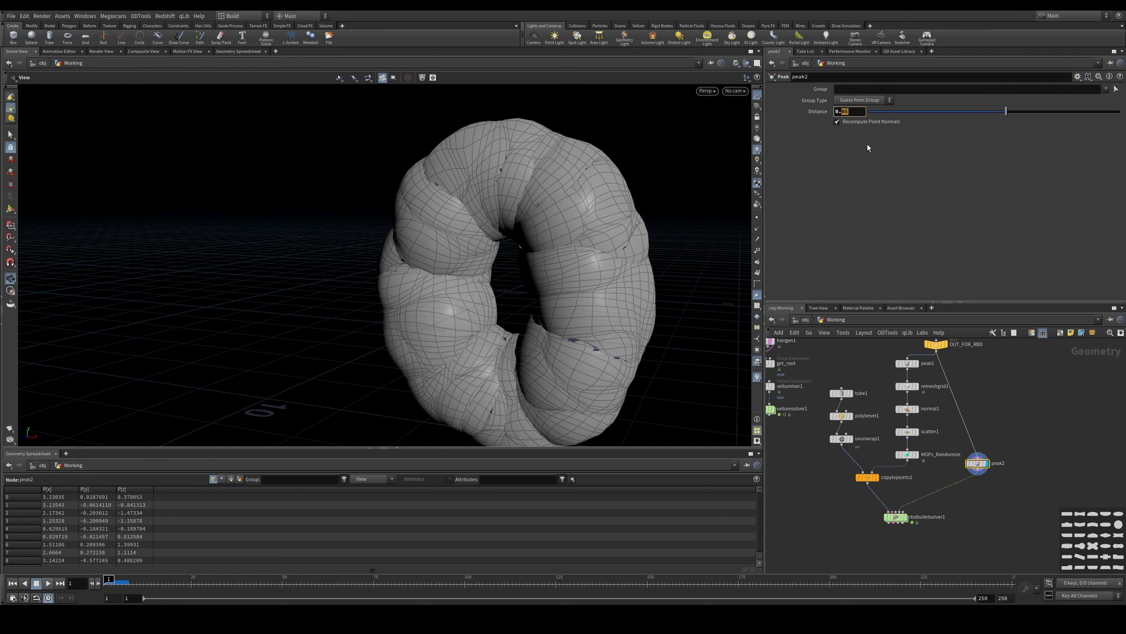
pyautogui.write('15')
pyautogui.press('Return')
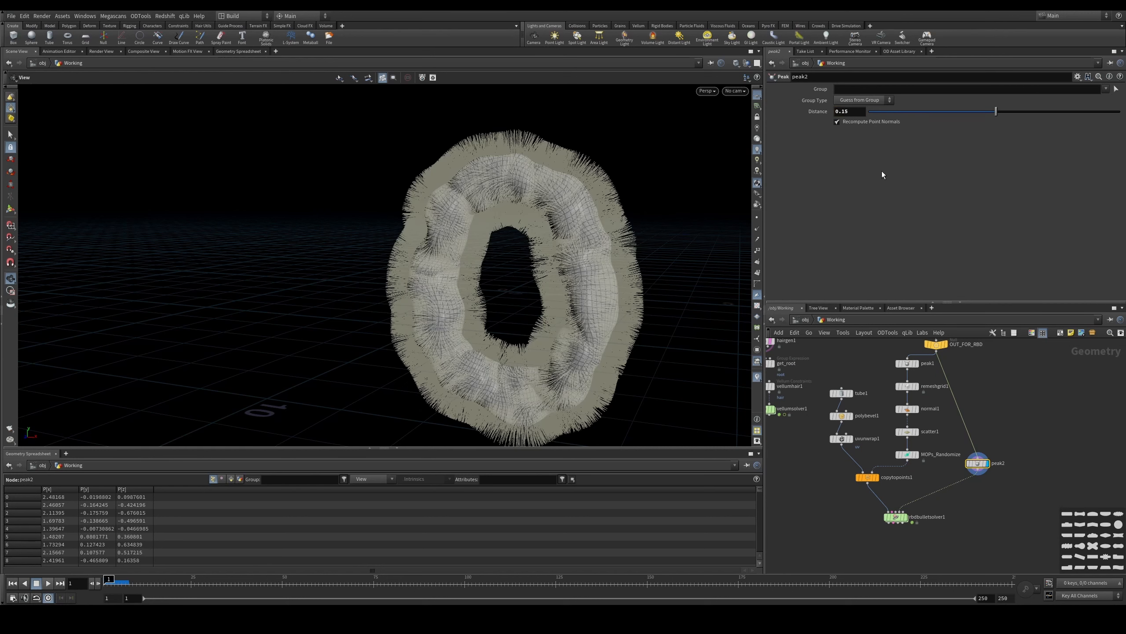
pyautogui.scroll(5, 641, 141)
pyautogui.moveTo(641, 140); pyautogui.dragTo(625, 198)
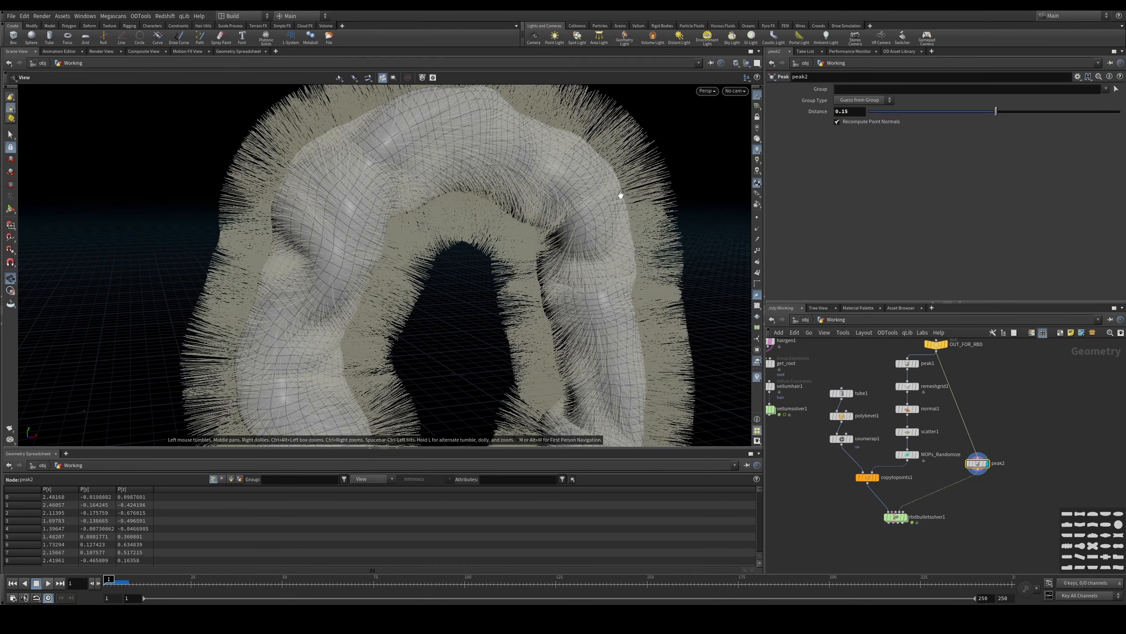
pyautogui.scroll(-2, 964, 394)
pyautogui.scroll(2, 964, 394)
# Step: Tuck peak2 in next to the solver, display rbdbulletsolver1 and turn off hairgen1's template display
pyautogui.moveTo(981, 463); pyautogui.dragTo(954, 496)
pyautogui.click(897, 517)
pyautogui.moveTo(518, 228); pyautogui.dragTo(475, 210)
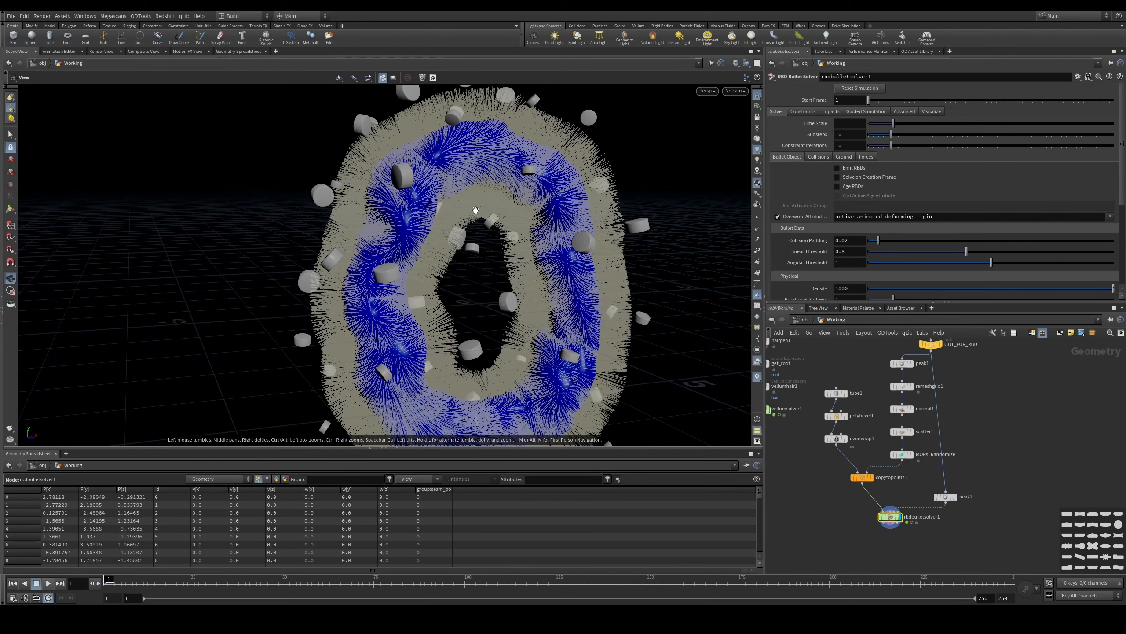
pyautogui.moveTo(816, 367); pyautogui.dragTo(868, 402, button='middle')
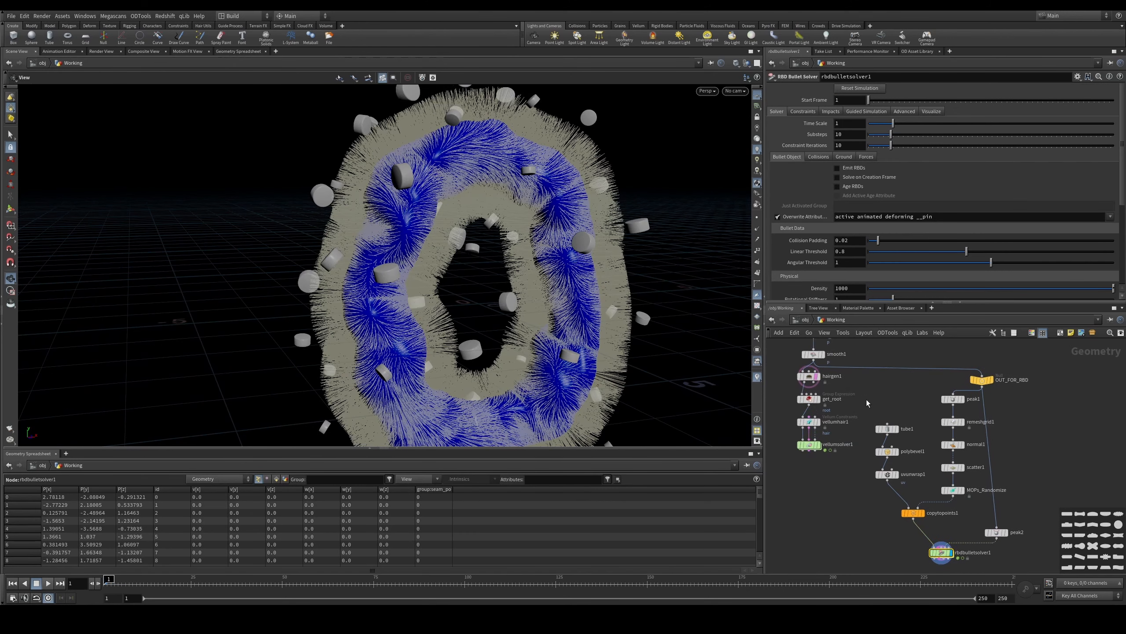
pyautogui.click(809, 376)
pyautogui.moveTo(975, 558); pyautogui.dragTo(960, 509, button='middle')
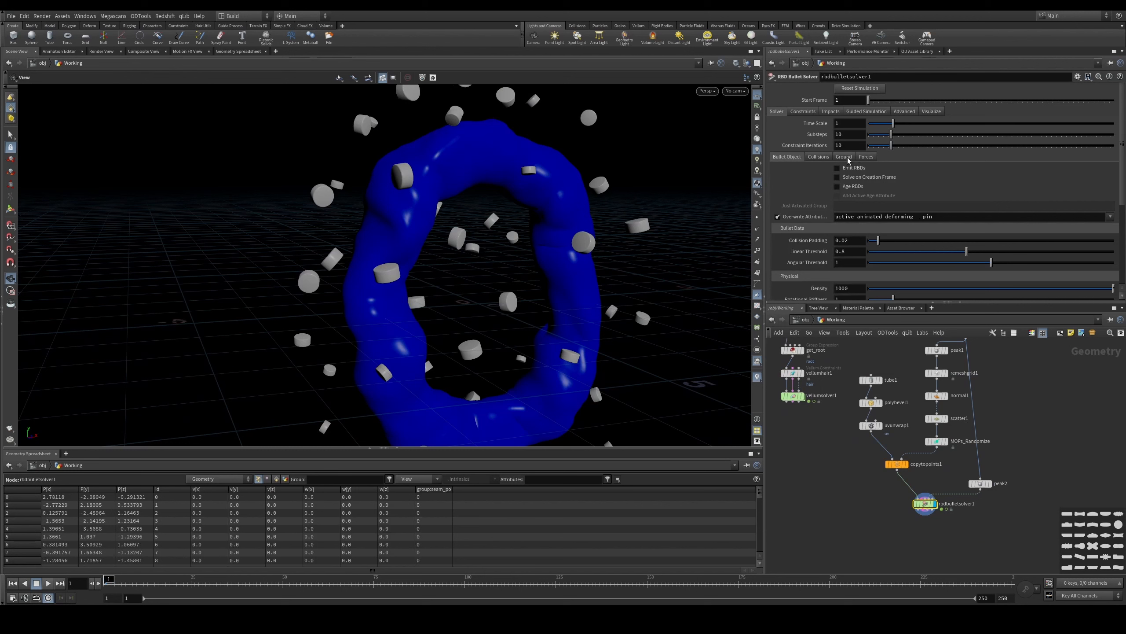
# Step: Enable Show Collision Geometry Representation in the solver's visualization options, keeping Show Collision on, and inspect the collider
pyautogui.click(818, 156)
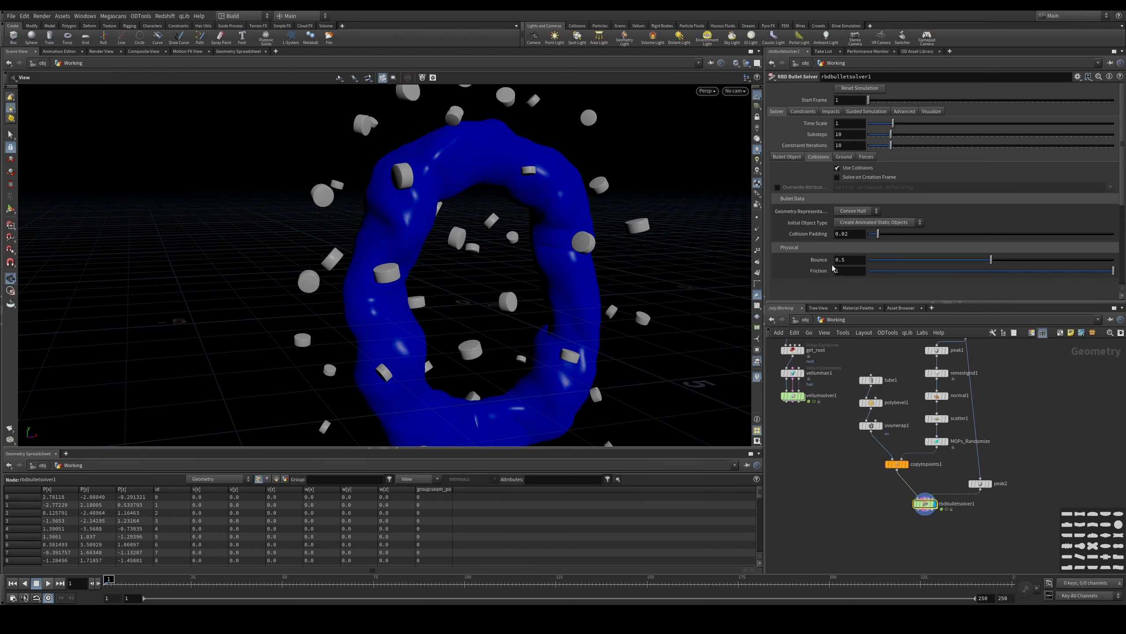
pyautogui.click(931, 111)
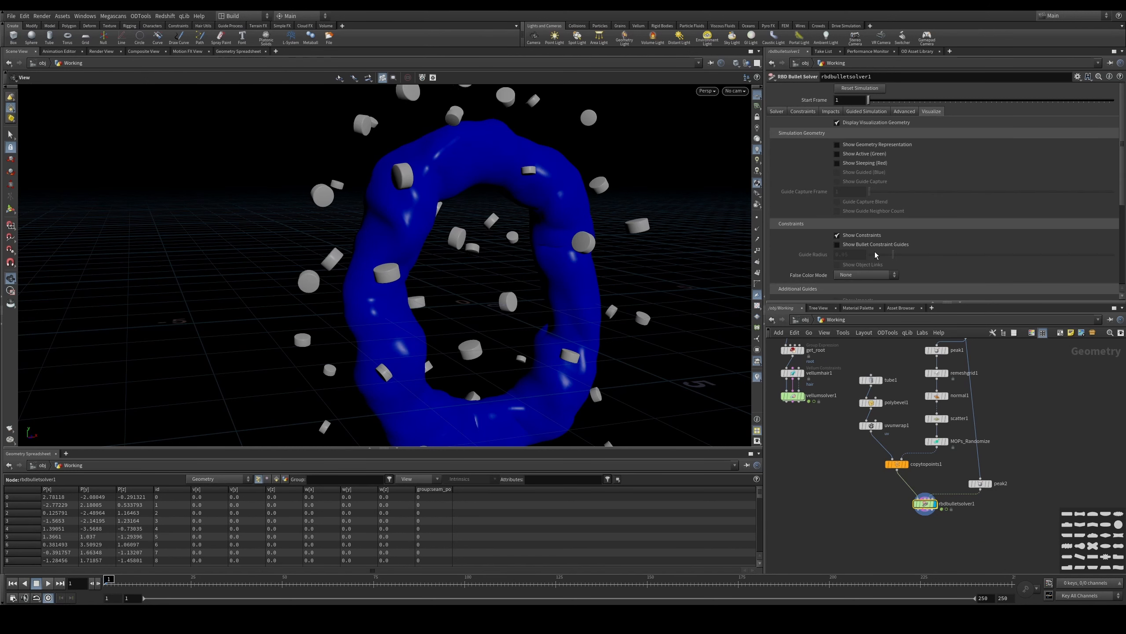
pyautogui.scroll(-5, 1112, 174)
pyautogui.click(868, 218)
pyautogui.click(859, 208)
pyautogui.click(854, 209)
pyautogui.moveTo(433, 340); pyautogui.dragTo(489, 159)
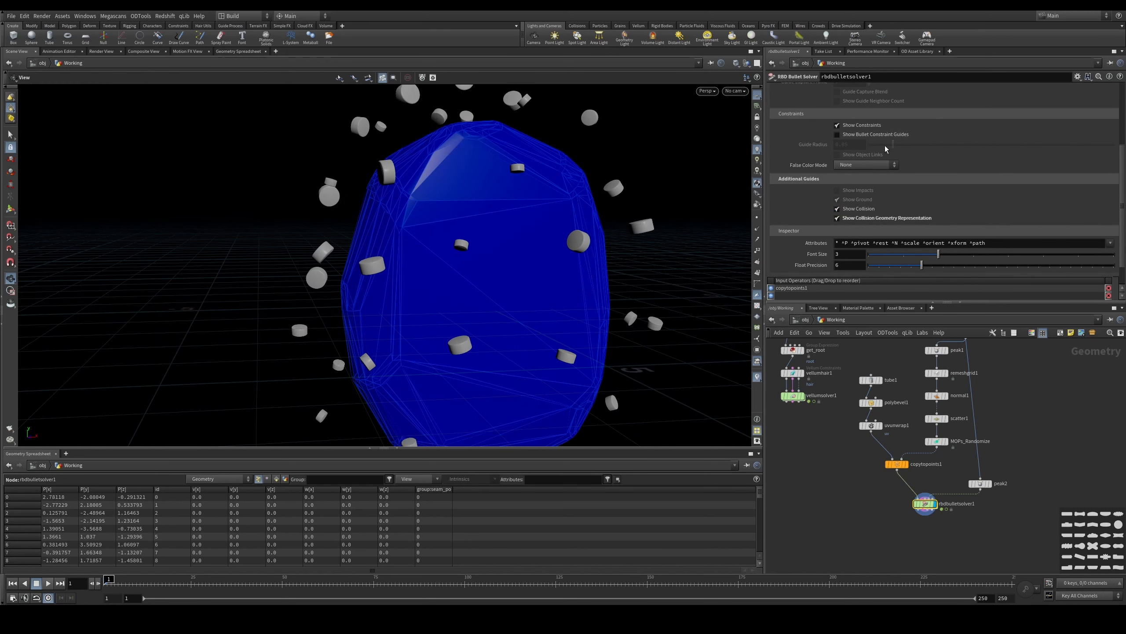
# Step: Set the solver's collision Geometry Representation to Concave and Initial Object Type to Create Static Objects
pyautogui.moveTo(1121, 205); pyautogui.dragTo(1122, 134)
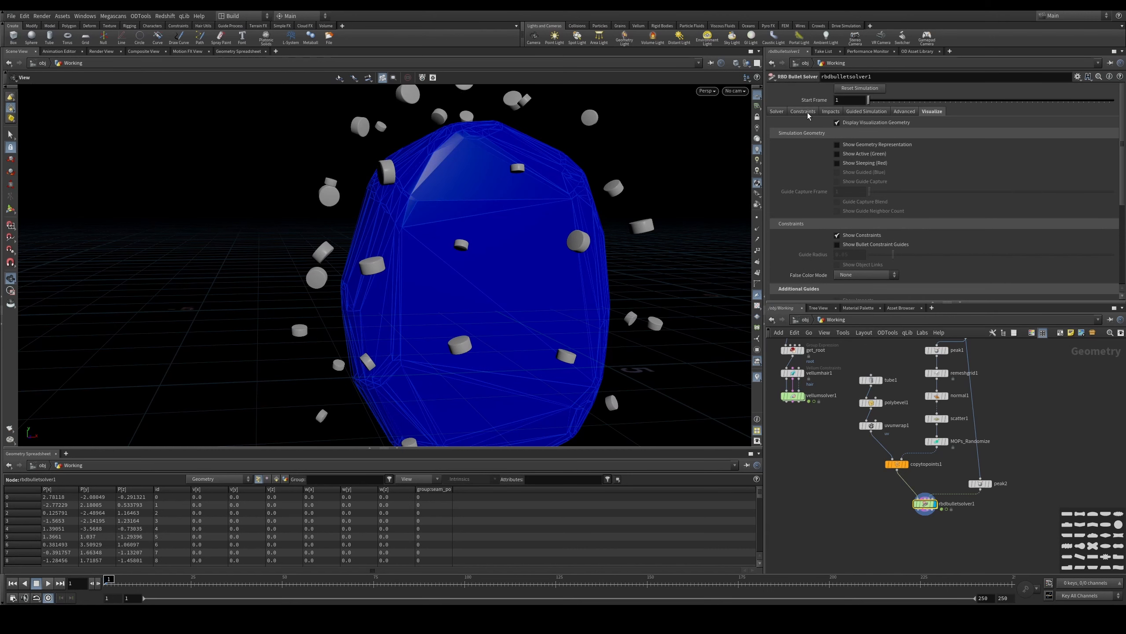
pyautogui.click(776, 111)
pyautogui.click(861, 213)
pyautogui.click(865, 220)
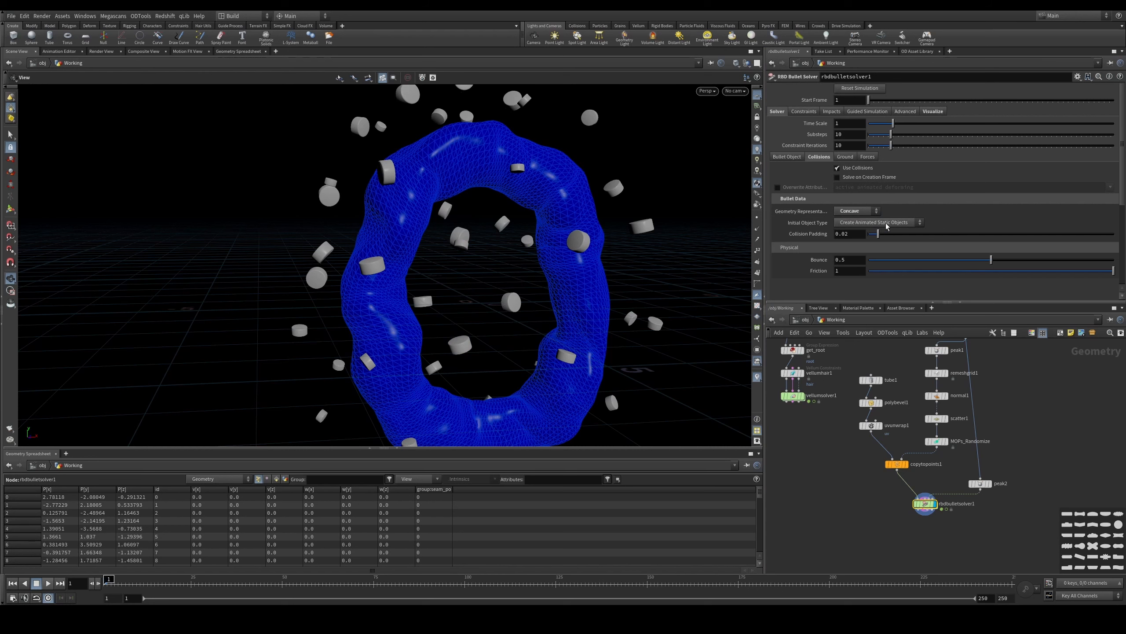
pyautogui.click(880, 226)
pyautogui.click(889, 238)
pyautogui.moveTo(595, 213); pyautogui.dragTo(553, 257)
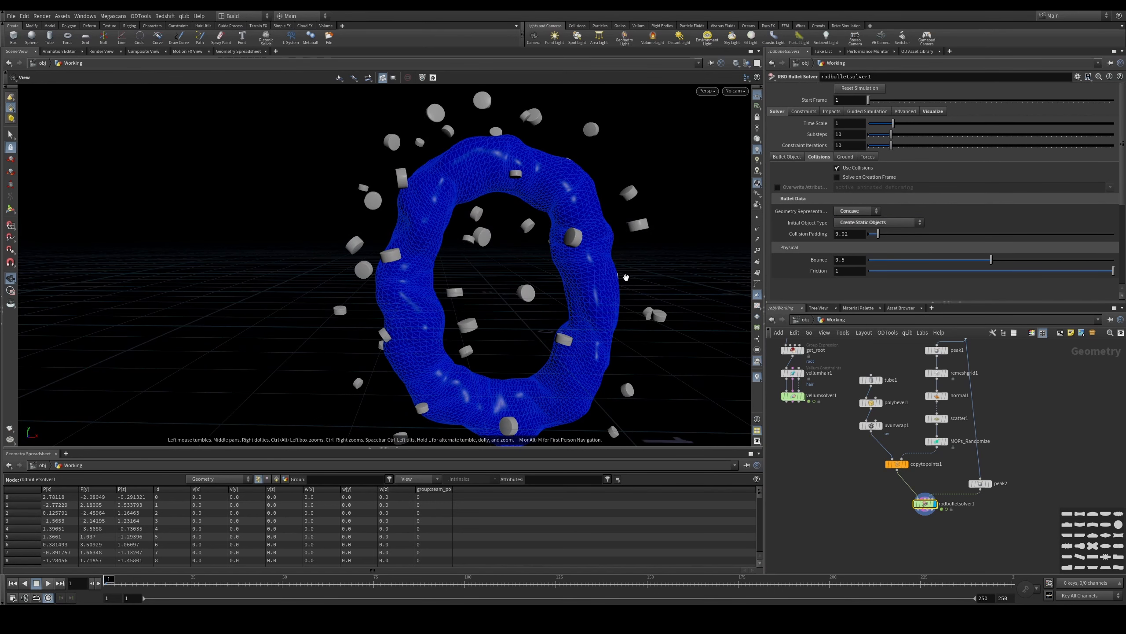
# Step: Set the Friction of the solver's collision geometry to 0.6
pyautogui.moveTo(654, 236); pyautogui.dragTo(620, 255)
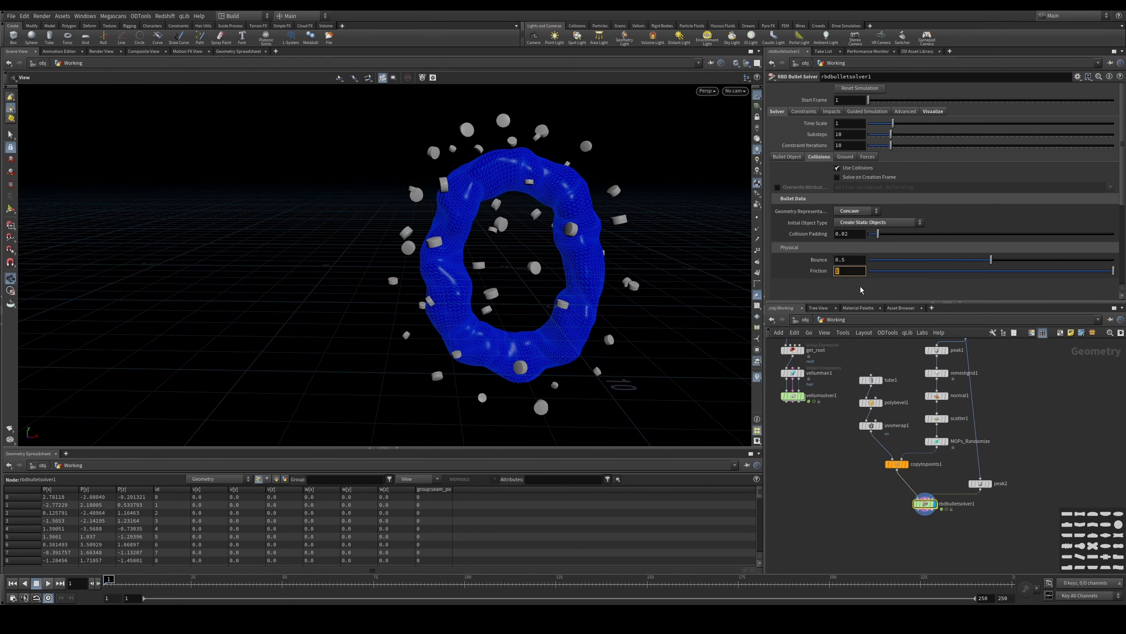
pyautogui.write('.6')
pyautogui.press('Return')
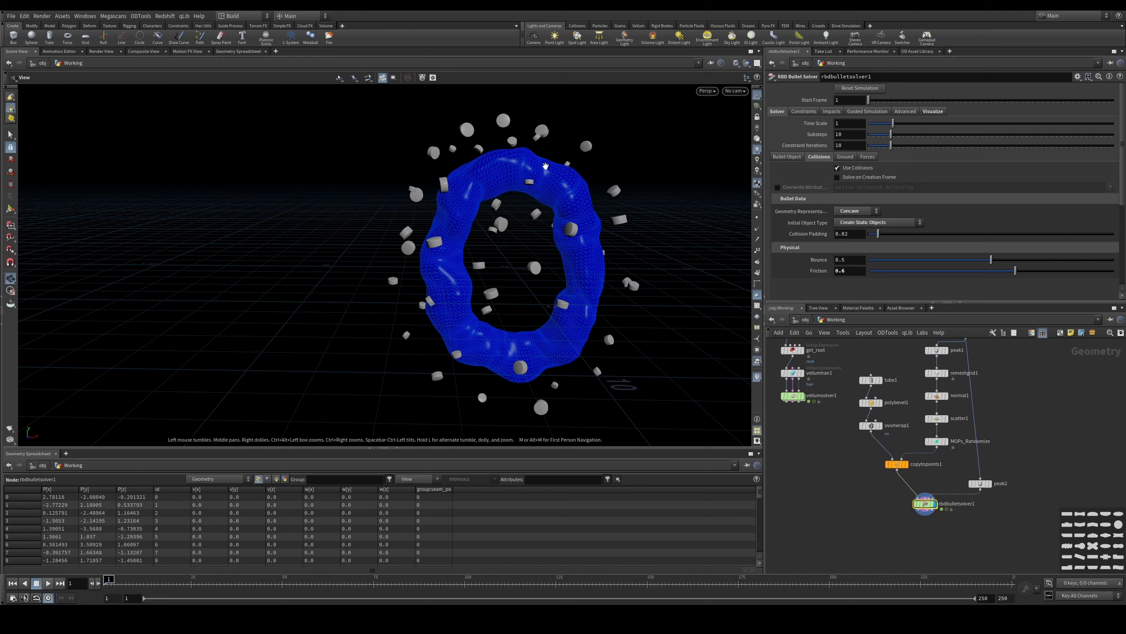
# Step: Review the Bullet Object physical settings of rbdbulletsolver1 and set its Y gravity to 0
pyautogui.click(820, 157)
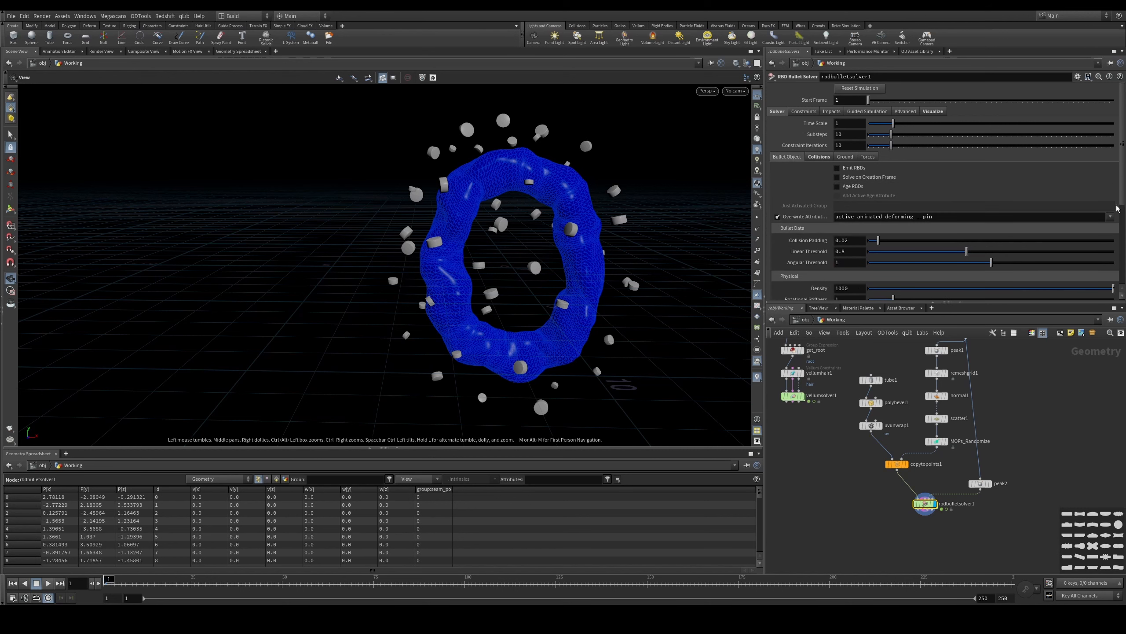
pyautogui.scroll(-5, 894, 230)
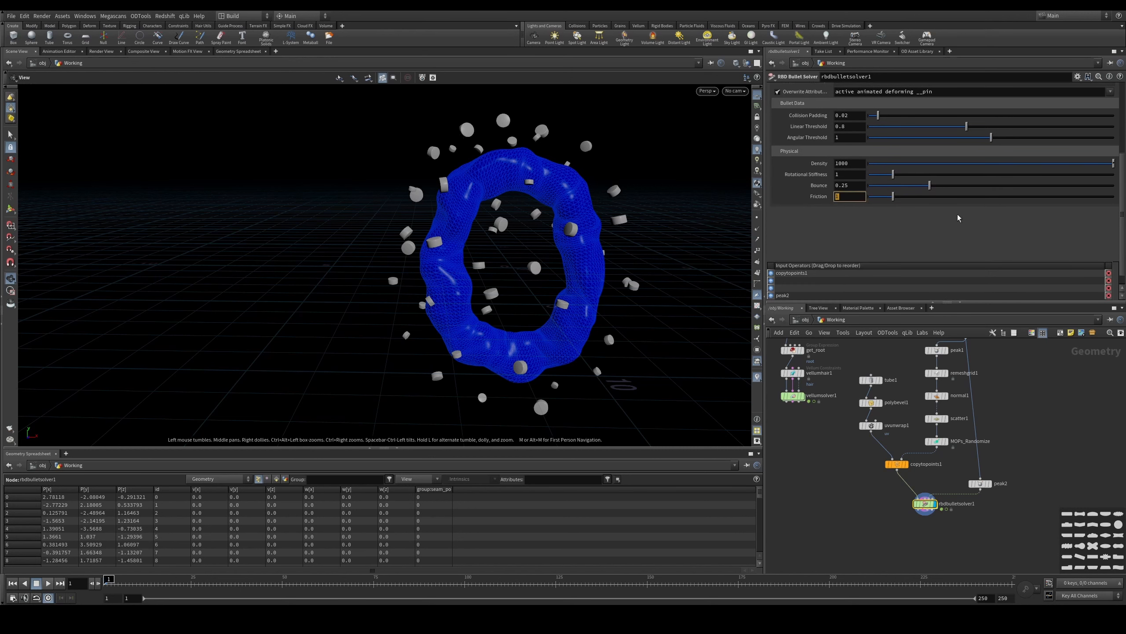
pyautogui.scroll(5, 854, 161)
pyautogui.click(869, 157)
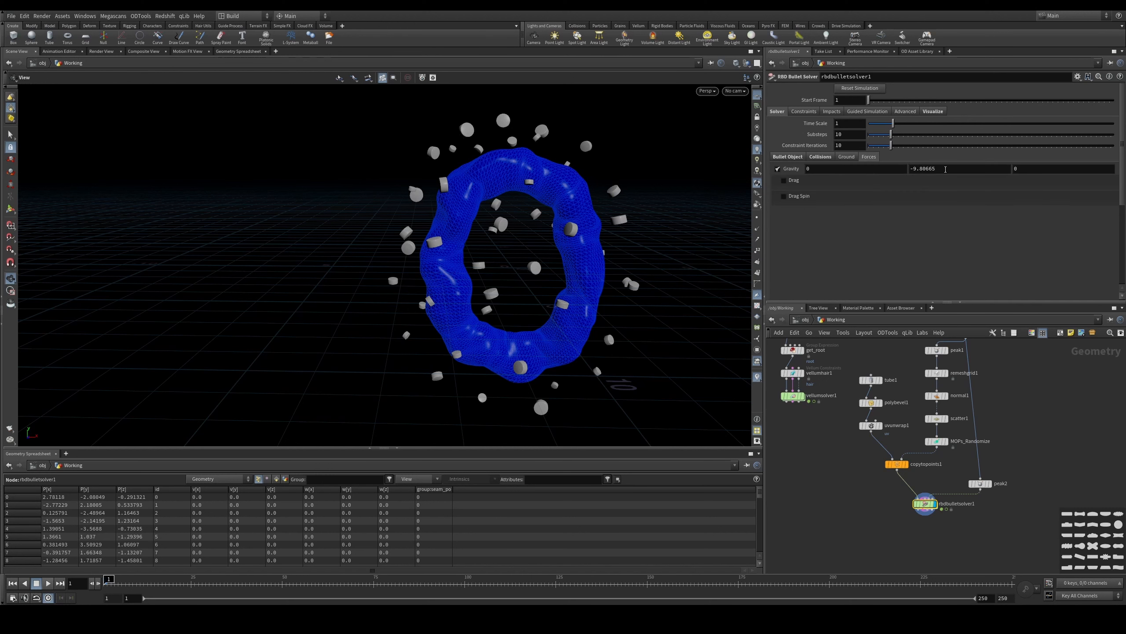
pyautogui.click(926, 172)
pyautogui.press('Return')
# Step: Copy the OUT_CURVE null as a reference and enter the forces network inside rbdbulletsolver1
pyautogui.moveTo(821, 530); pyautogui.dragTo(818, 508, button='middle')
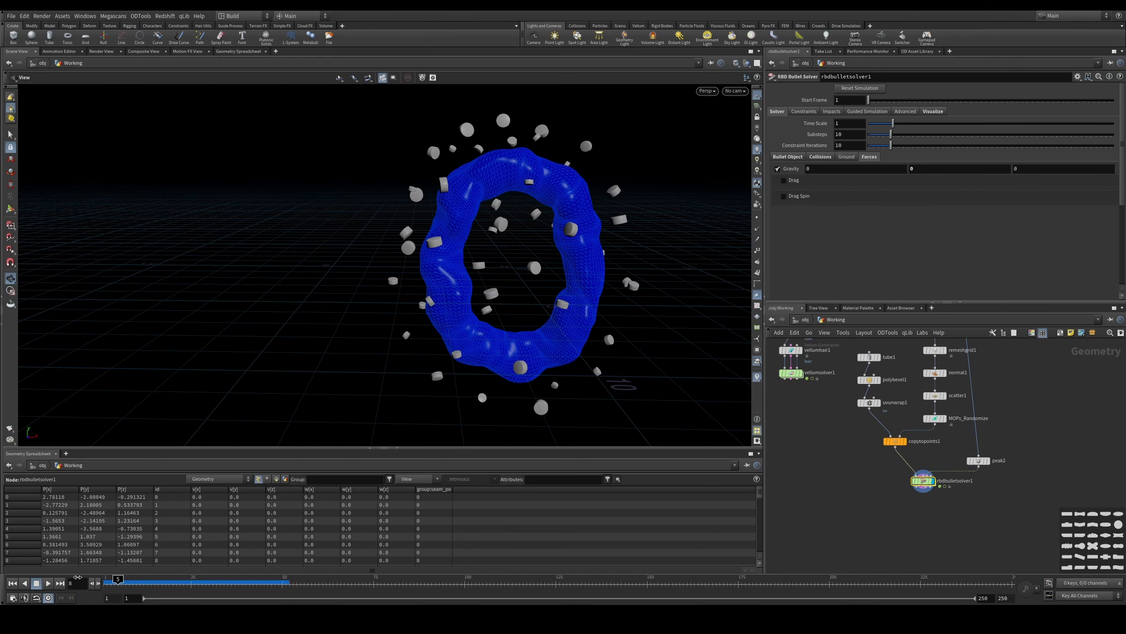
pyautogui.moveTo(960, 419); pyautogui.dragTo(950, 514, button='middle')
pyautogui.moveTo(919, 377); pyautogui.dragTo(927, 425, button='middle')
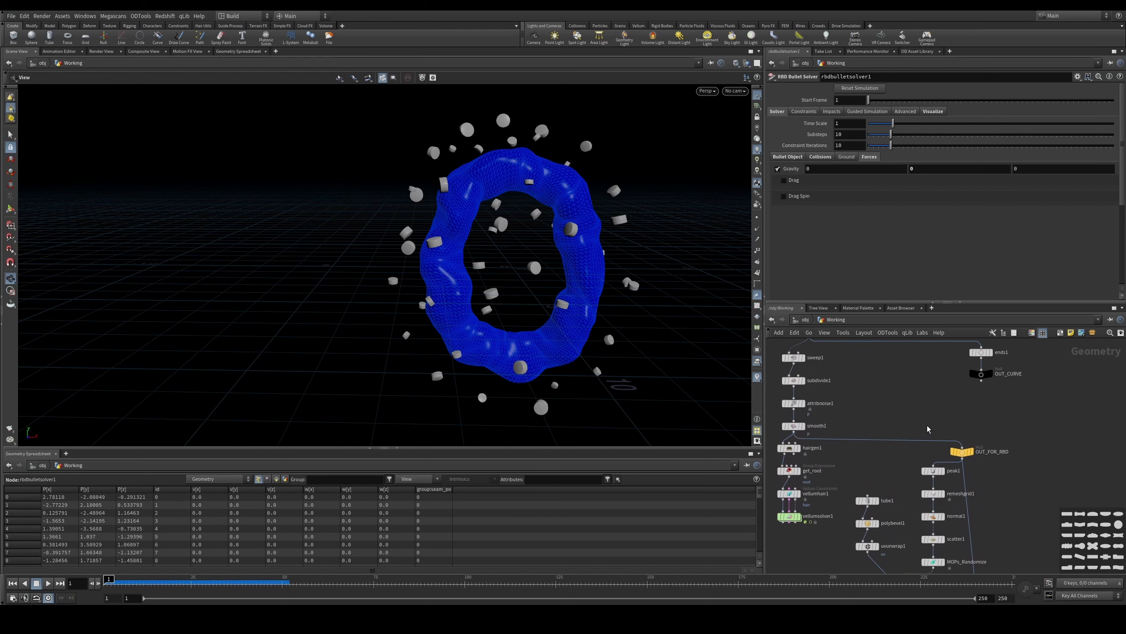
pyautogui.click(984, 375)
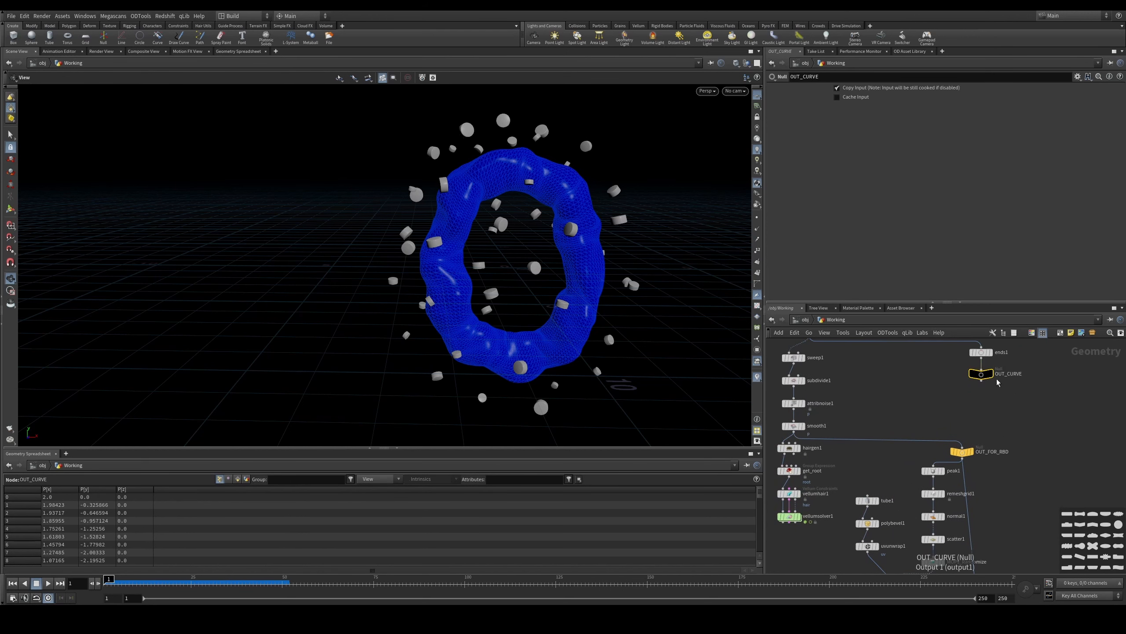
pyautogui.moveTo(960, 488); pyautogui.dragTo(957, 429, button='middle')
pyautogui.moveTo(926, 558); pyautogui.dragTo(918, 477, button='middle')
pyautogui.doubleClick(910, 488)
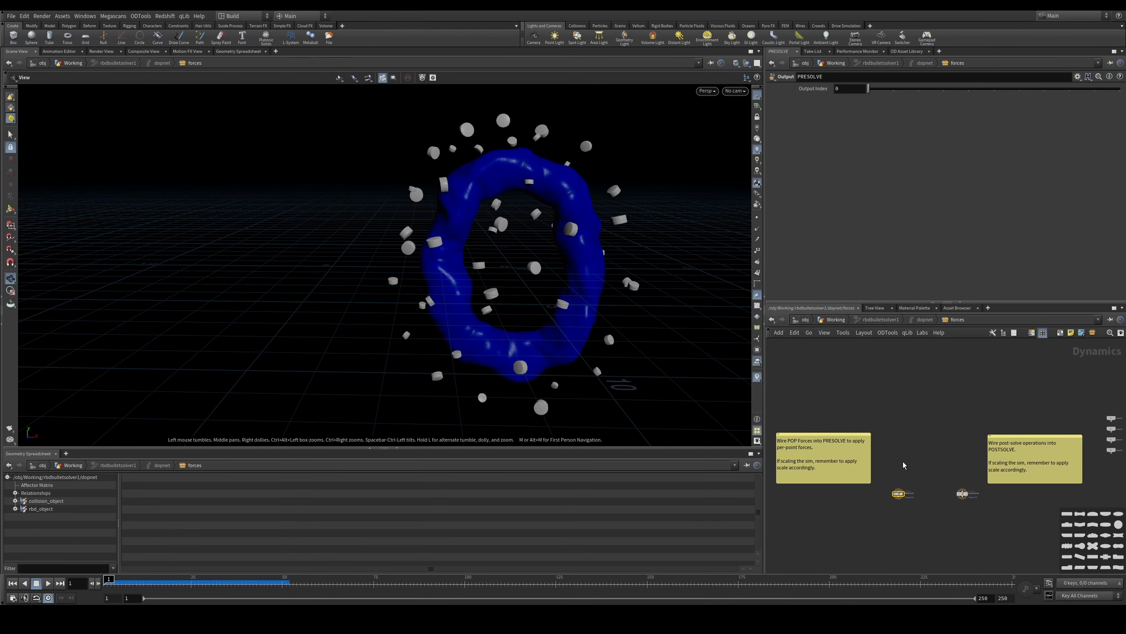
# Step: Add a POP Curve Force node above PRESOLVE and wire it into the PRESOLVE output
pyautogui.press('Tab')
pyautogui.write('popcurve')
pyautogui.press('Return')
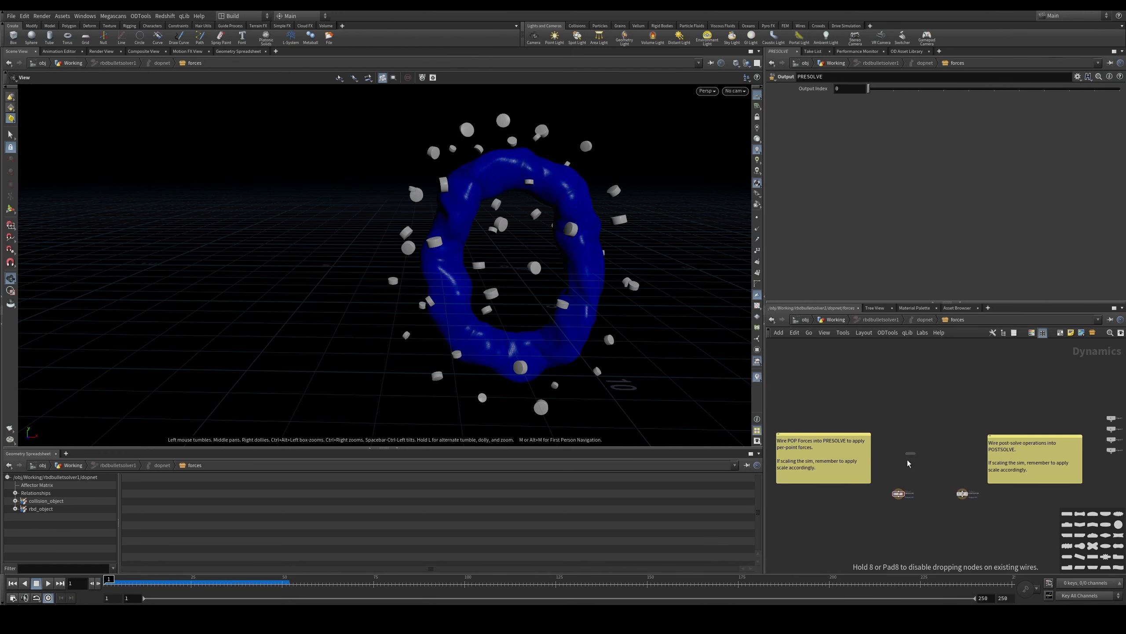
pyautogui.click(900, 471)
pyautogui.scroll(5, 899, 469)
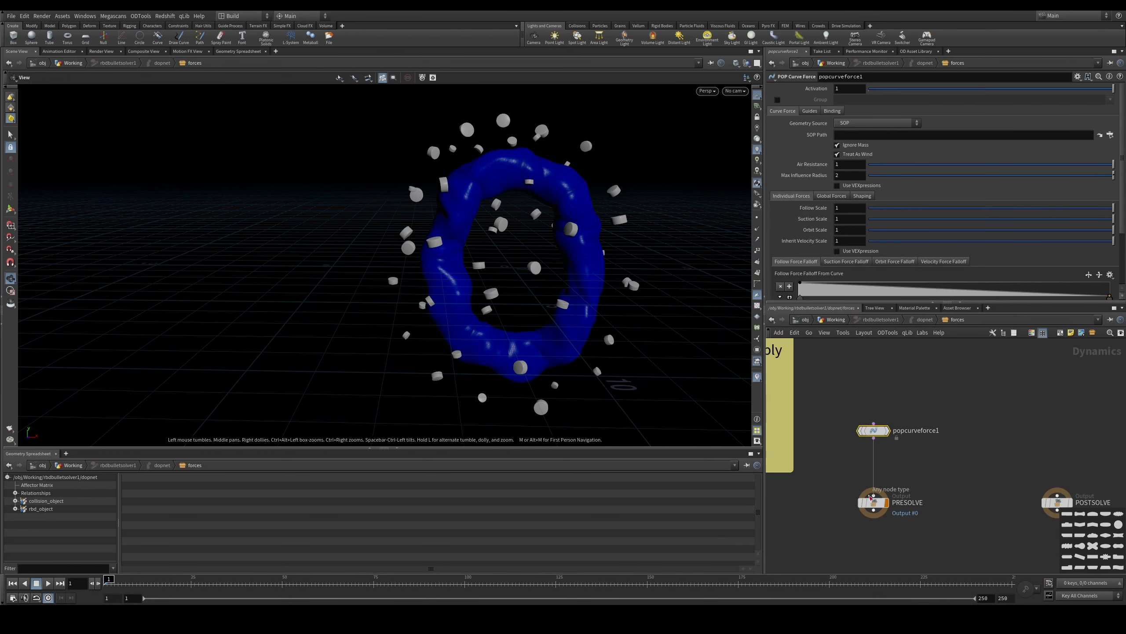
pyautogui.moveTo(867, 437); pyautogui.dragTo(867, 456)
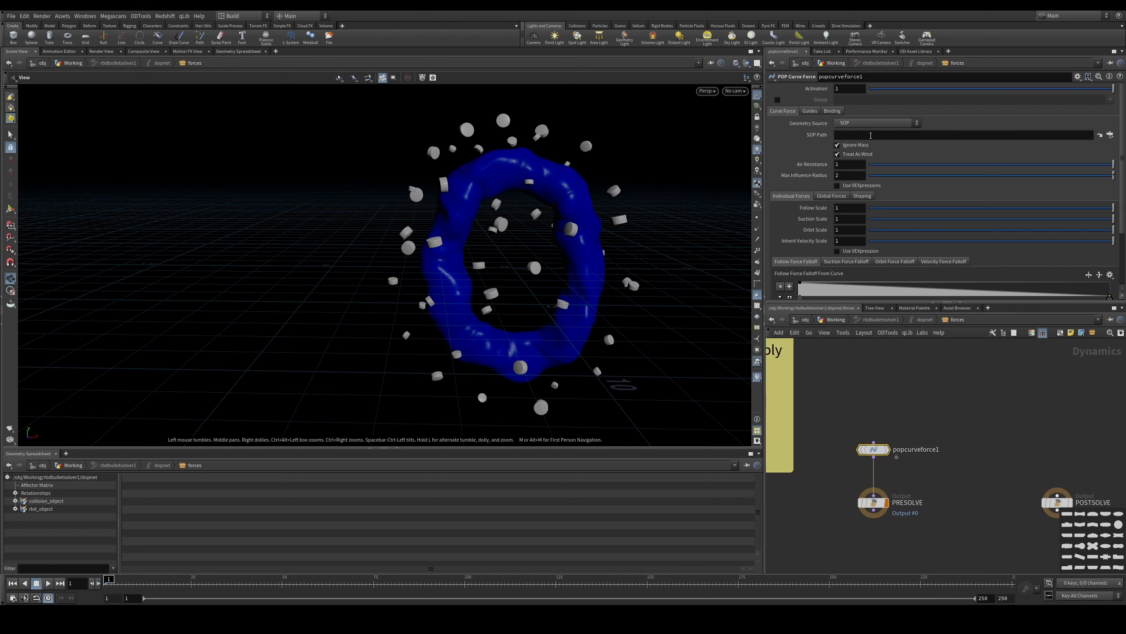
# Step: Point the curve force's SOP Path at the curve null with the relative path ../../../../OUT_CURVE
pyautogui.click(870, 136)
pyautogui.press('Return')
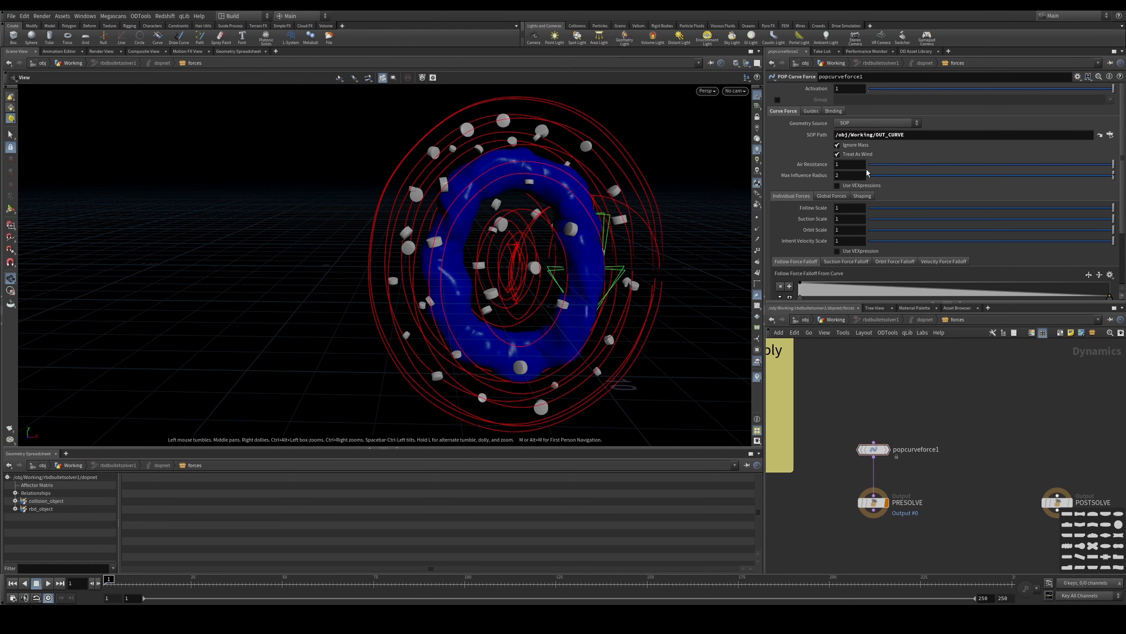
pyautogui.moveTo(872, 134); pyautogui.dragTo(826, 150)
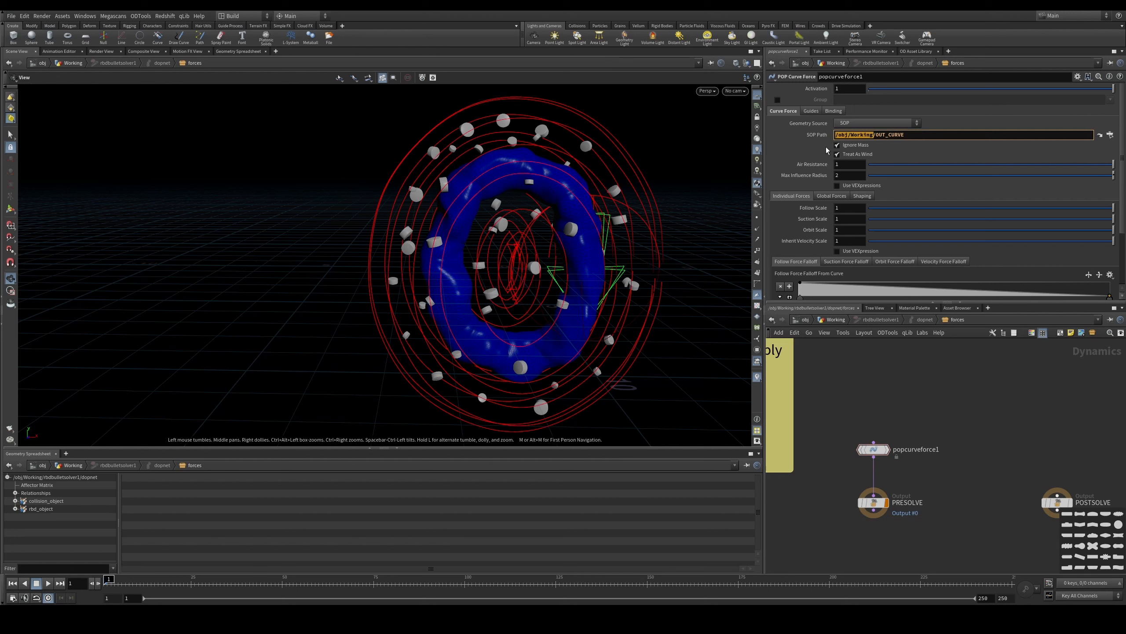
pyautogui.press('BackSpace')
pyautogui.write('../../../..')
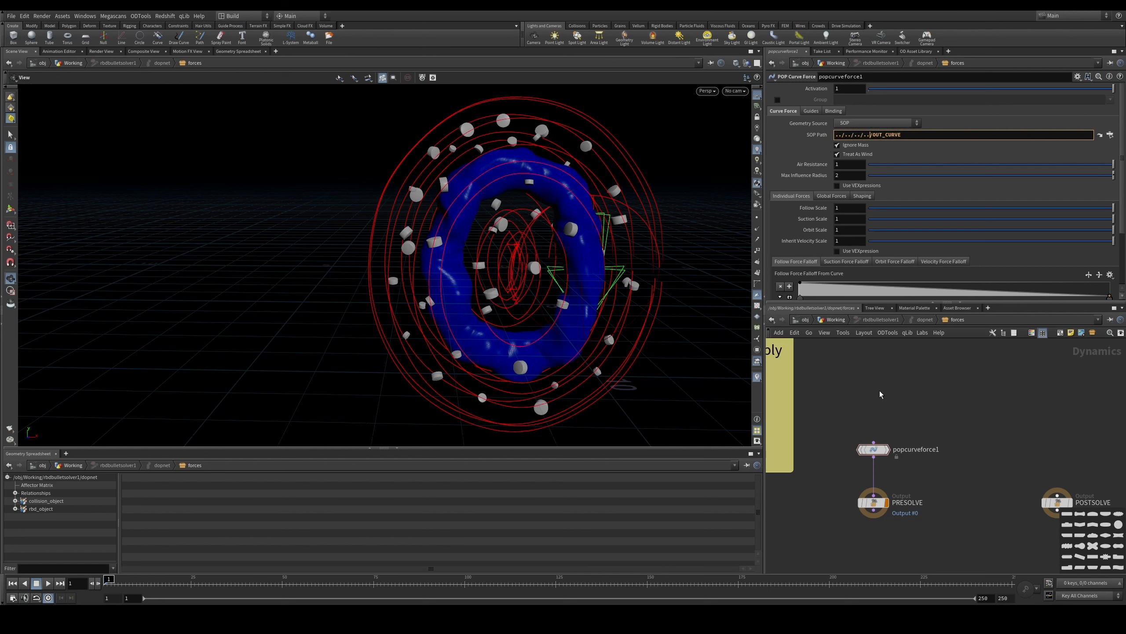
pyautogui.press('Return')
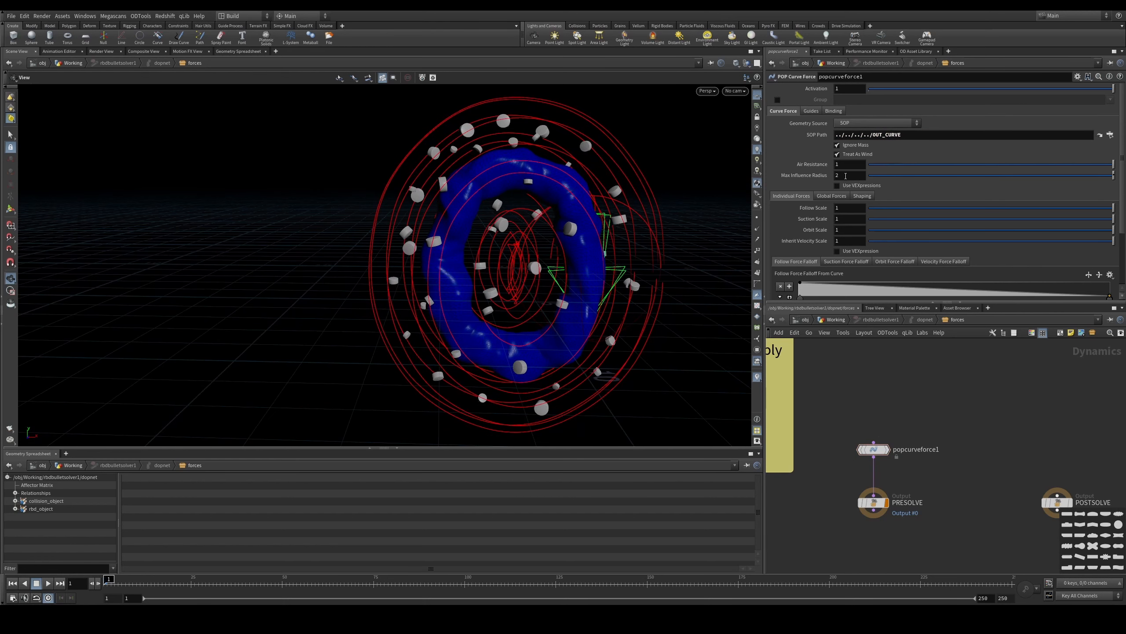
# Step: Examine the curve force's influence guides around the ring from several angles
pyautogui.moveTo(523, 144); pyautogui.dragTo(481, 136)
pyautogui.moveTo(481, 136); pyautogui.dragTo(480, 151, button='right')
pyautogui.moveTo(480, 151); pyautogui.dragTo(437, 213)
pyautogui.moveTo(437, 213); pyautogui.dragTo(428, 252, button='right')
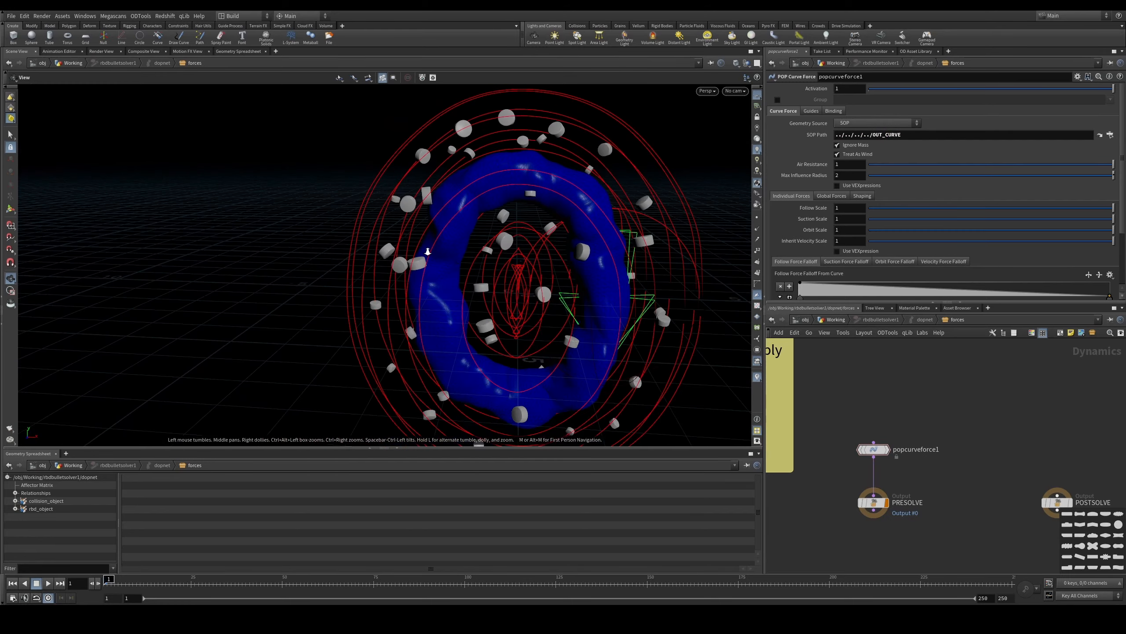
pyautogui.moveTo(428, 252); pyautogui.dragTo(548, 211)
pyautogui.moveTo(548, 211); pyautogui.dragTo(545, 269, button='right')
pyautogui.moveTo(545, 269); pyautogui.dragTo(487, 260)
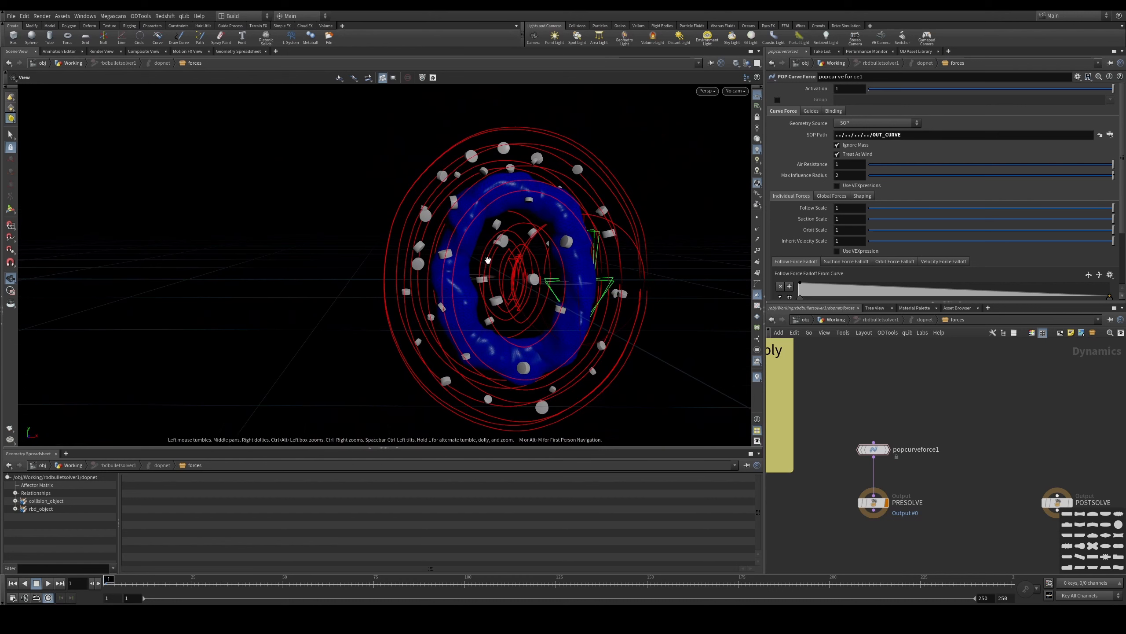
# Step: Turn off Treat As Wind, set Follow Scale and Suction Scale to 4, and play the simulation before returning to the first frame
pyautogui.click(857, 155)
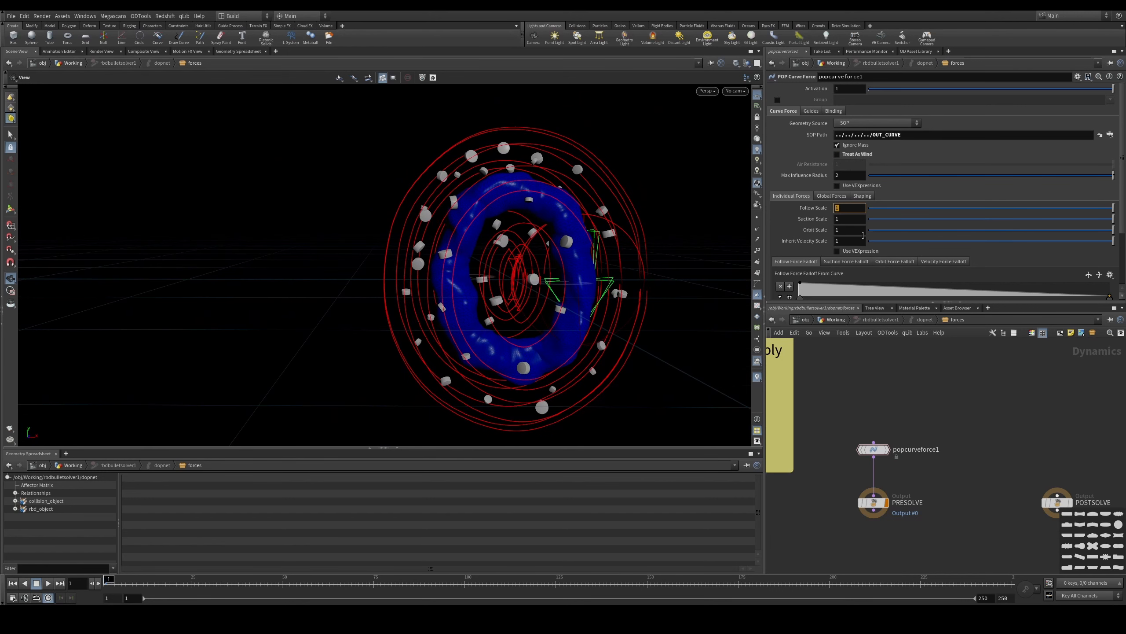
pyautogui.press('Tab')
pyautogui.write('4')
pyautogui.moveTo(940, 410); pyautogui.dragTo(935, 376, button='middle')
pyautogui.click(49, 583)
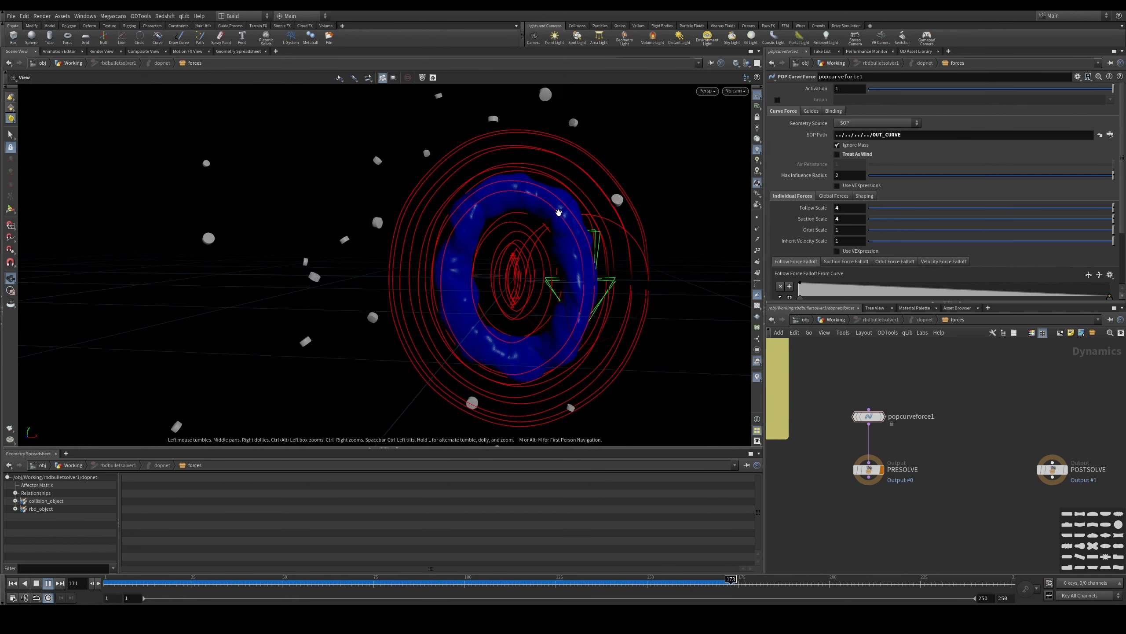
pyautogui.click(12, 583)
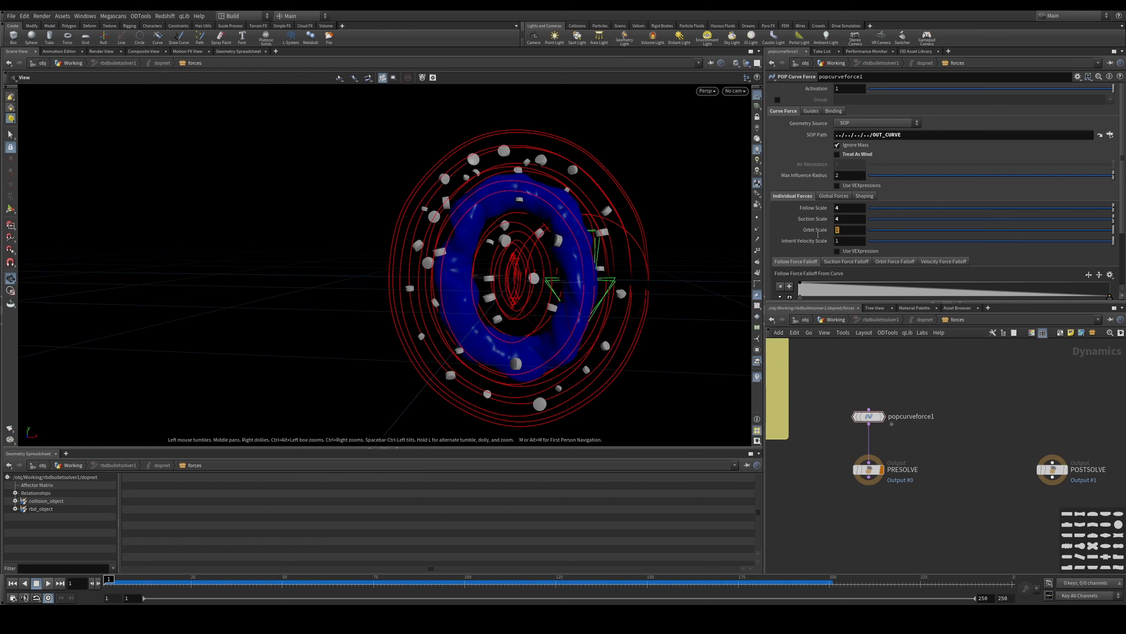
# Step: Set the curve force's Orbit Scale to 0 and its Max Influence Radius to 2.5
pyautogui.write('0')
pyautogui.press('Return')
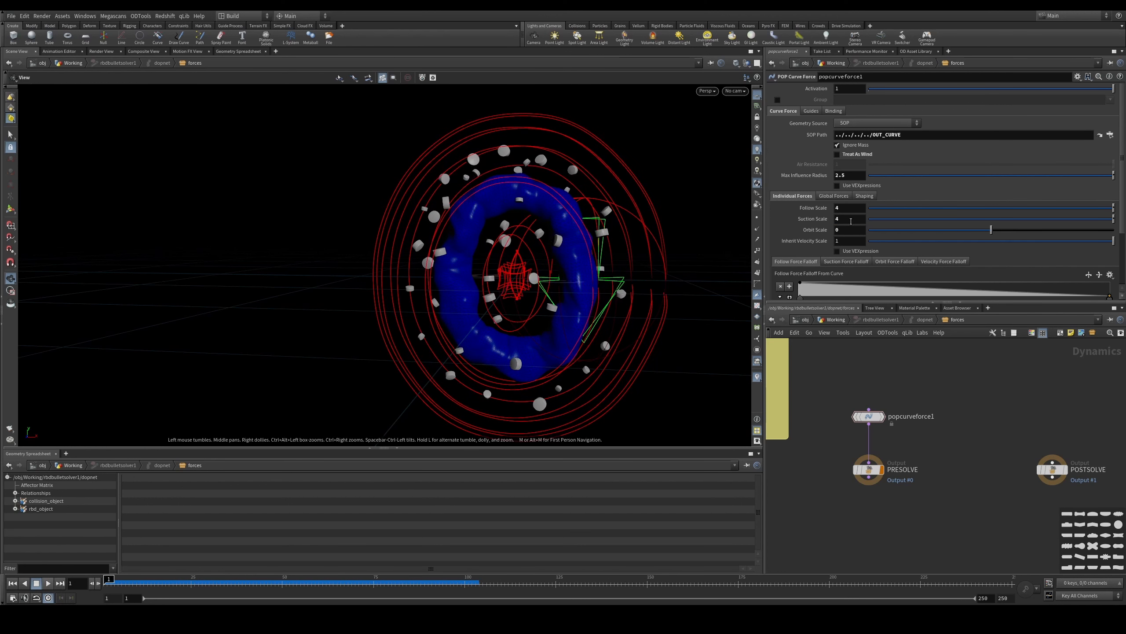
pyautogui.click(851, 174)
# Step: Insert a POP Speed Limit between popcurveforce1 and PRESOLVE with Maximum Speed enabled at 1.5, and test the simulation
pyautogui.press('Tab')
pyautogui.write('popspeed')
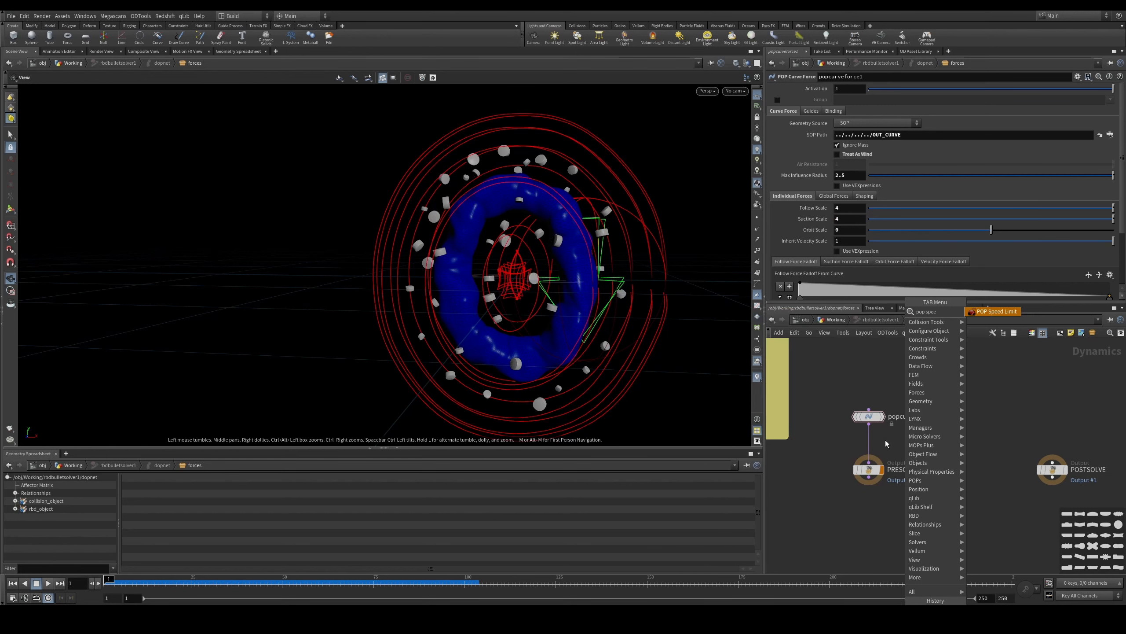
pyautogui.press('Return')
pyautogui.click(863, 436)
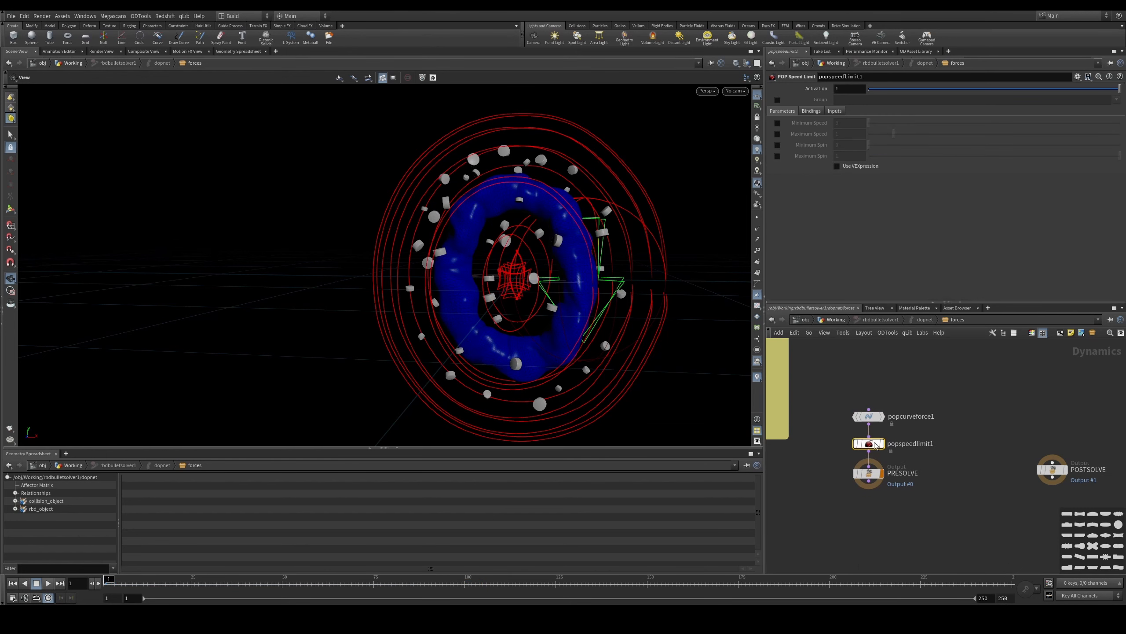
pyautogui.click(777, 134)
pyautogui.click(850, 133)
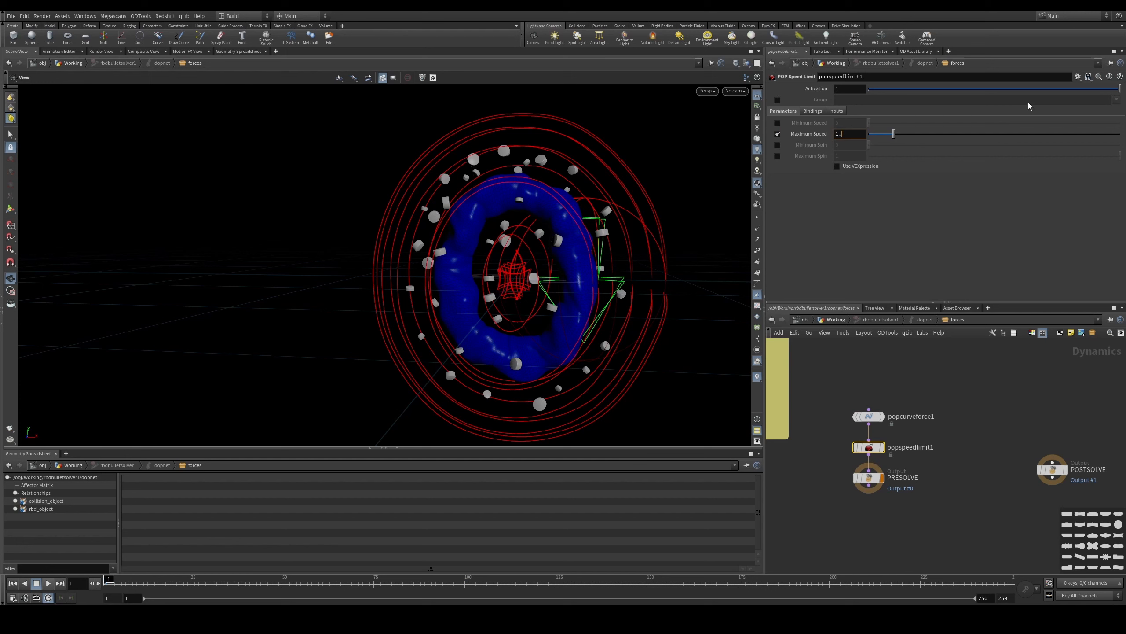
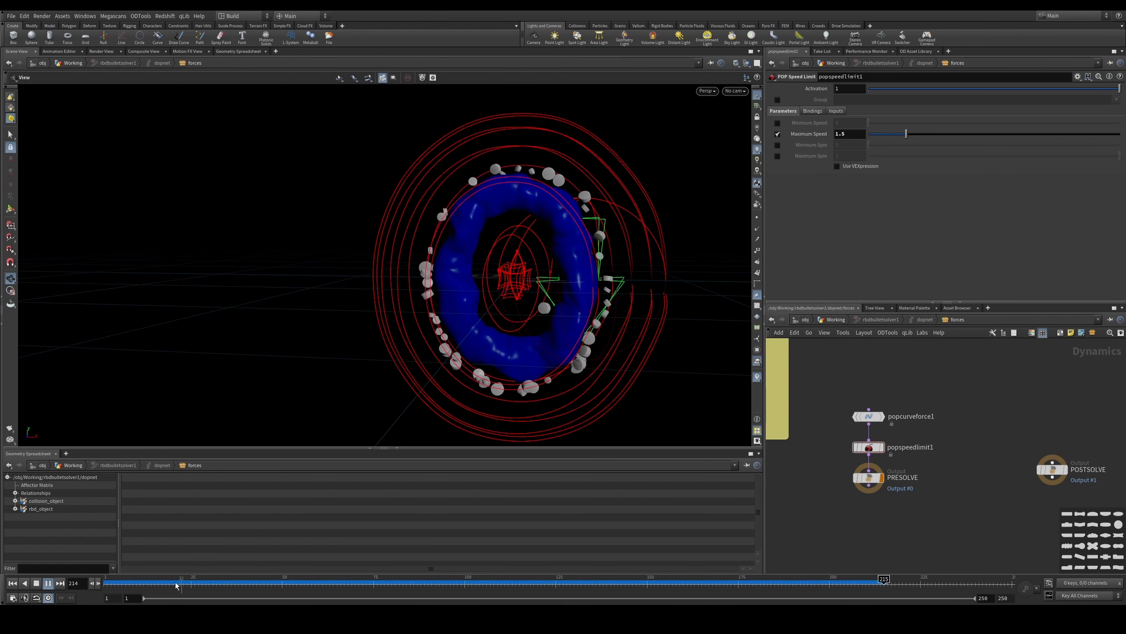
pyautogui.moveTo(172, 584); pyautogui.dragTo(70, 582)
# Step: Adjust the settings of popcurveforce1 by entering a value of 2
pyautogui.click(868, 416)
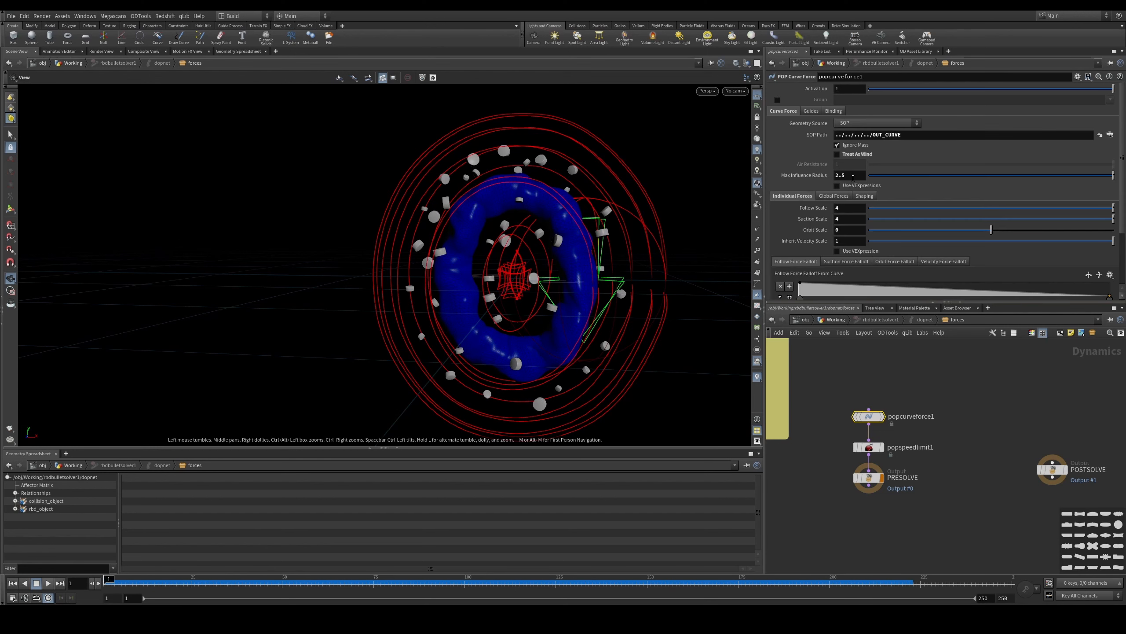
pyautogui.write('2')
pyautogui.press('Return')
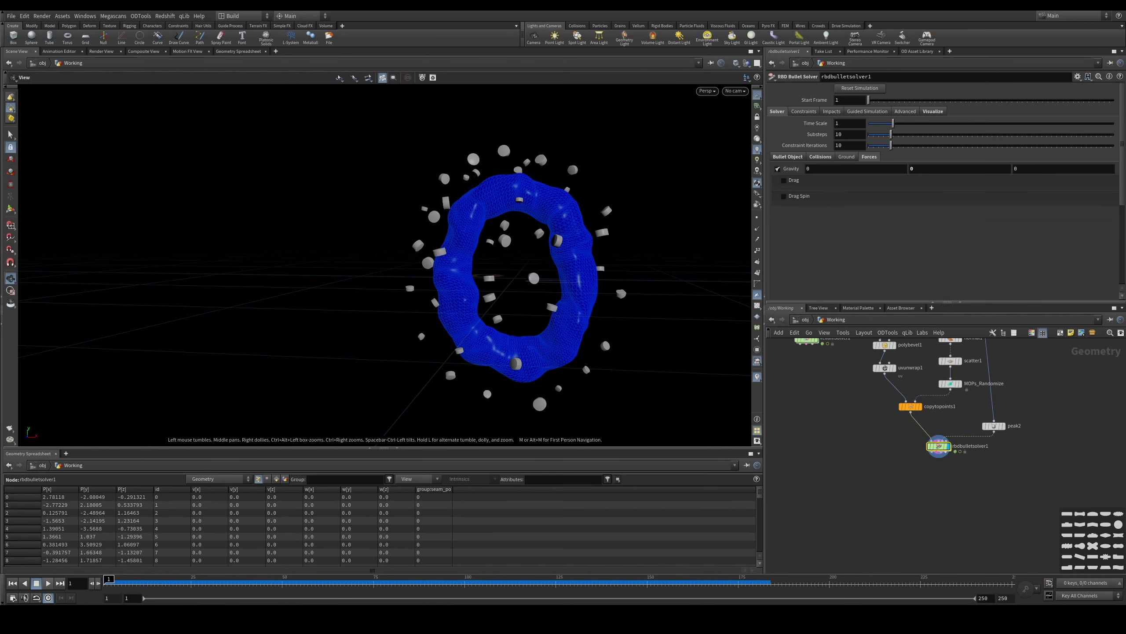
# Step: Add an Unpack node below rbdbulletsolver1, connect it to the solver's output and display it
pyautogui.press('Tab')
pyautogui.write('merge')
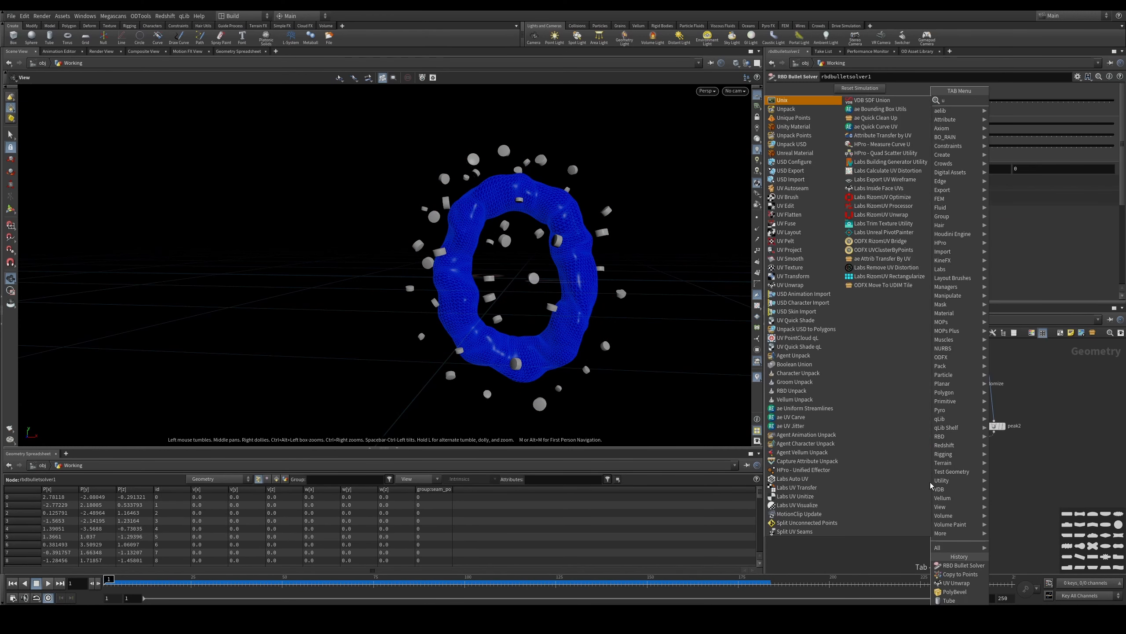
pyautogui.press('Return')
pyautogui.click(900, 477)
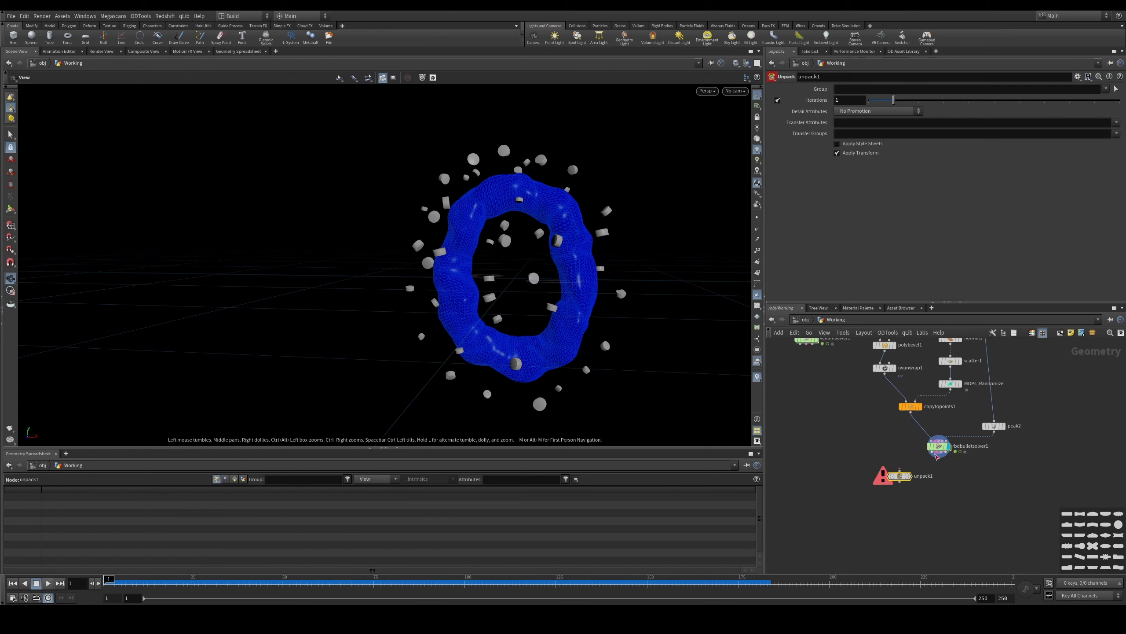
pyautogui.click(932, 452)
pyautogui.click(898, 470)
pyautogui.moveTo(898, 476); pyautogui.dragTo(917, 476)
pyautogui.click(925, 475)
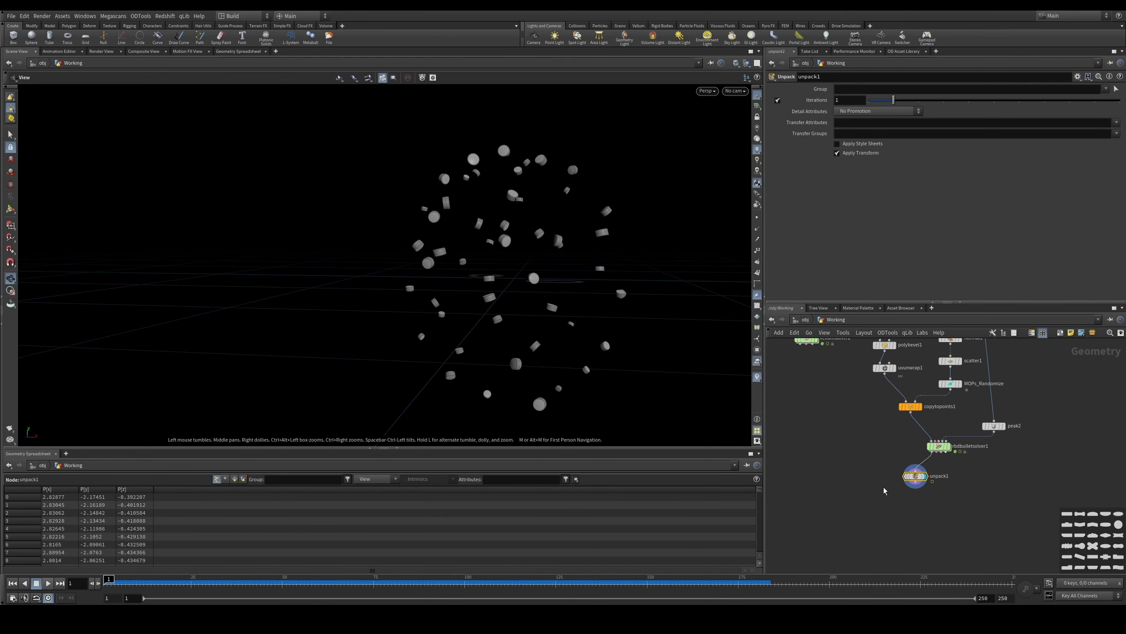
# Step: Add a File Cache node below unpack1, wire it to unpack1 and display it
pyautogui.press('Tab')
pyautogui.write('file c')
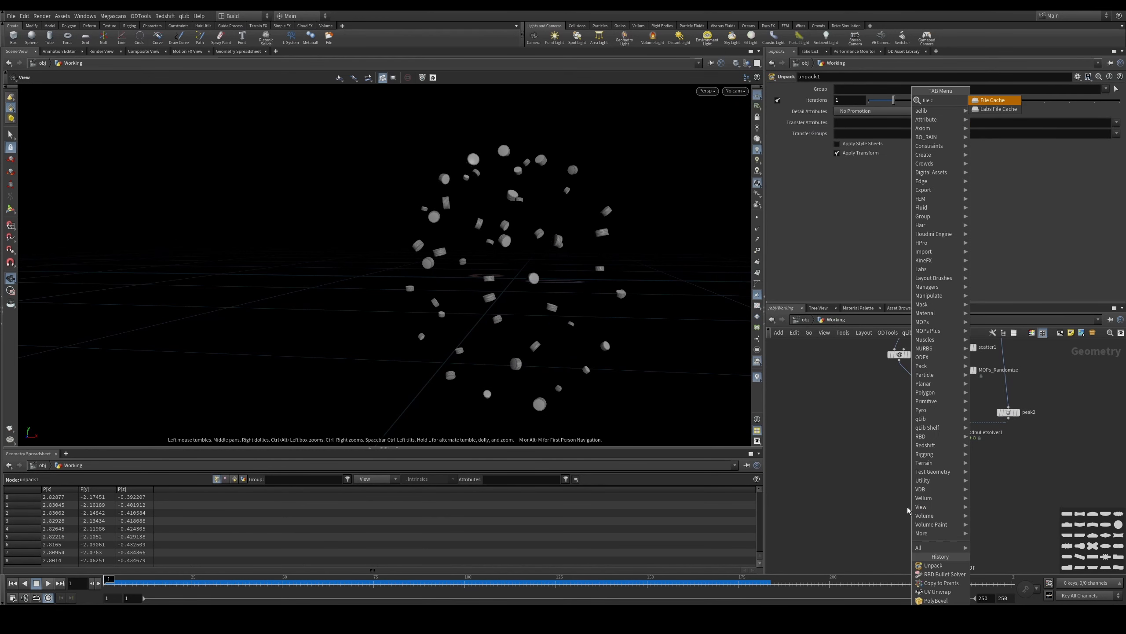
pyautogui.press('Return')
pyautogui.click(930, 493)
pyautogui.click(930, 490)
pyautogui.moveTo(933, 496); pyautogui.dragTo(934, 492)
pyautogui.click(940, 489)
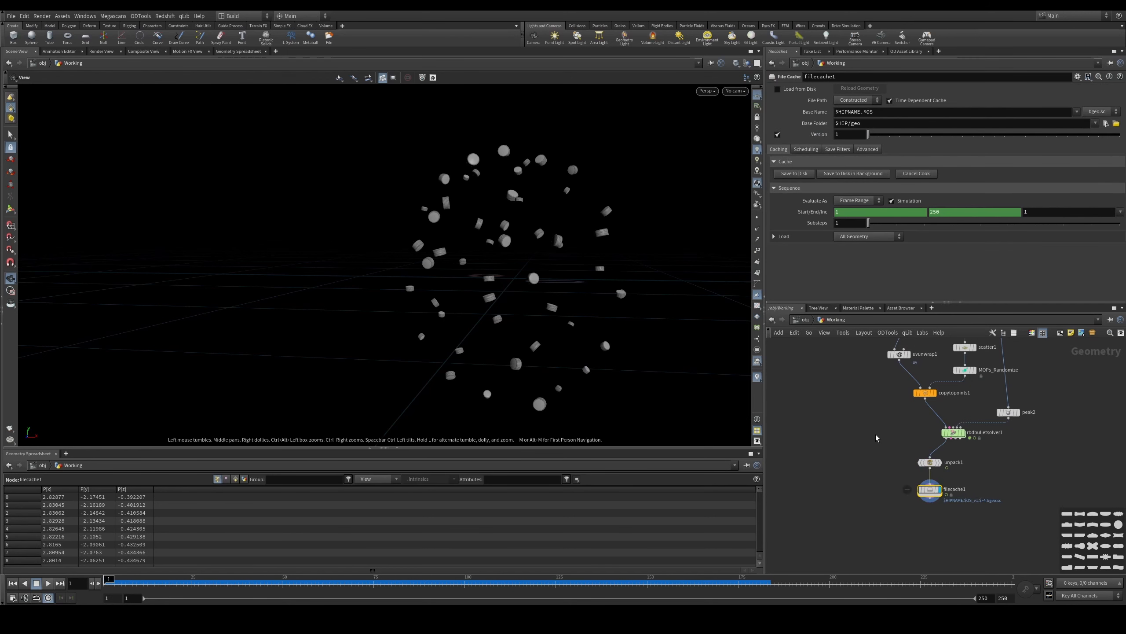
# Step: Move vellumhair1 and vellumsolver1 below the RBD branch and connect filecache1 to vellumhair1's collision input
pyautogui.scroll(-3, 869, 408)
pyautogui.moveTo(876, 436); pyautogui.dragTo(861, 499)
pyautogui.click(894, 480)
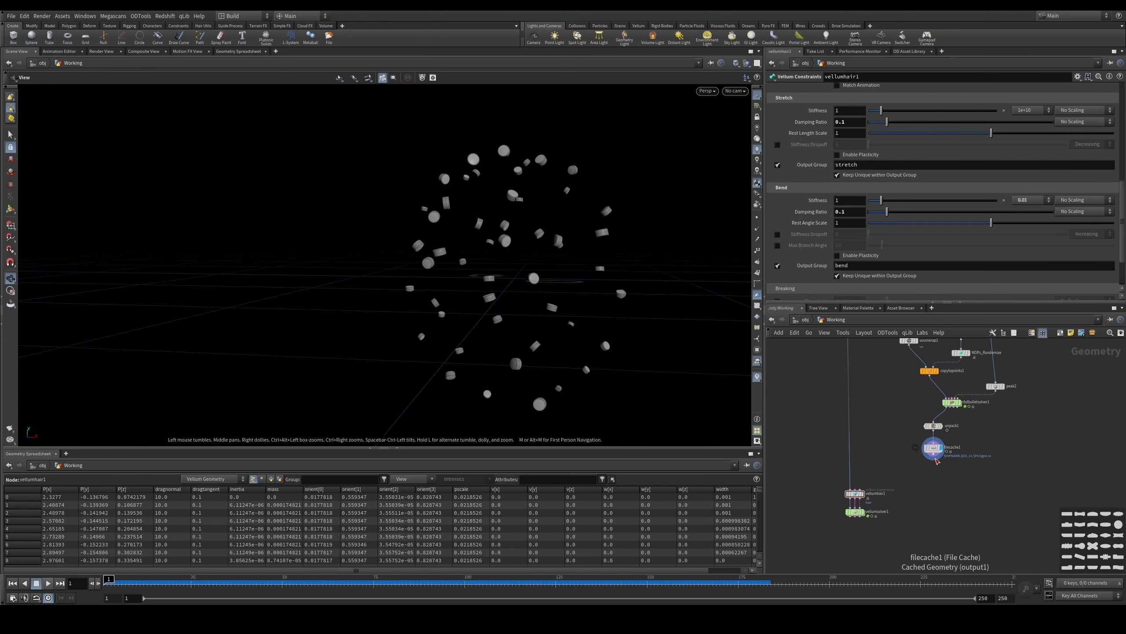
pyautogui.moveTo(933, 455); pyautogui.dragTo(855, 485)
pyautogui.click(861, 487)
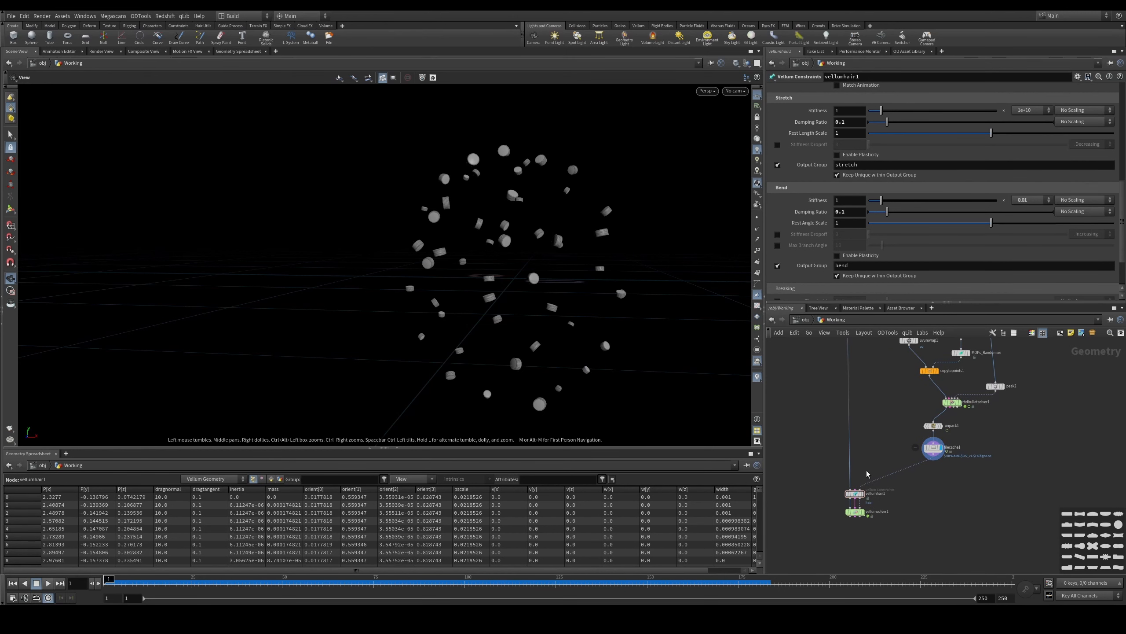
# Step: Turn off versioning on filecache1 and set its Base Name to RBD and Base Folder to $HIP/geo/Setup
pyautogui.click(933, 447)
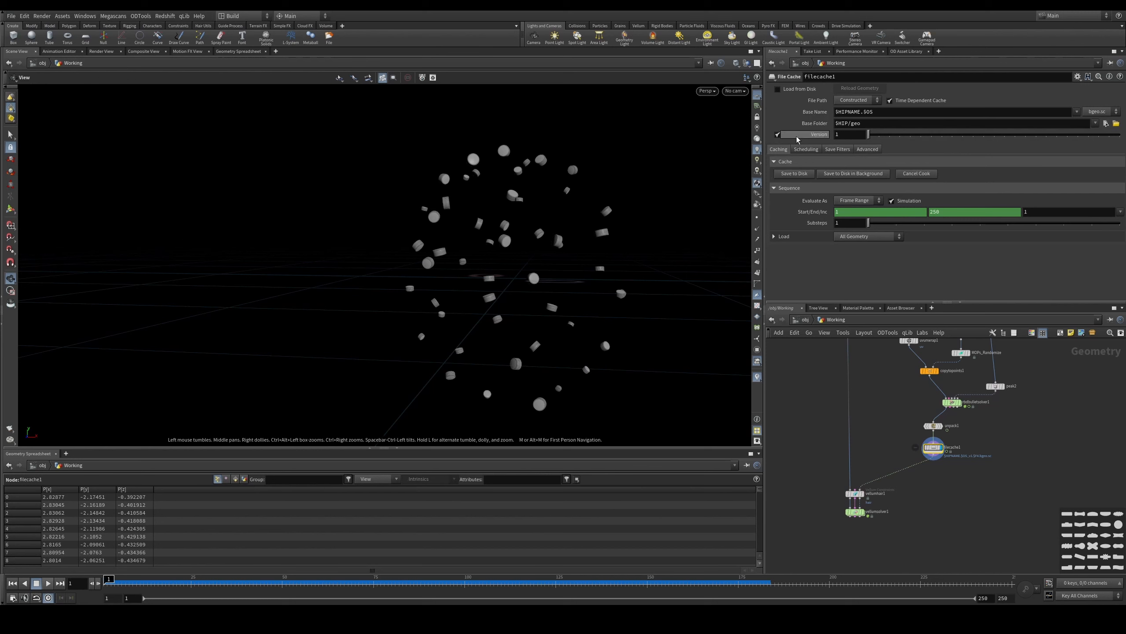
pyautogui.click(778, 135)
pyautogui.moveTo(880, 113); pyautogui.dragTo(825, 119)
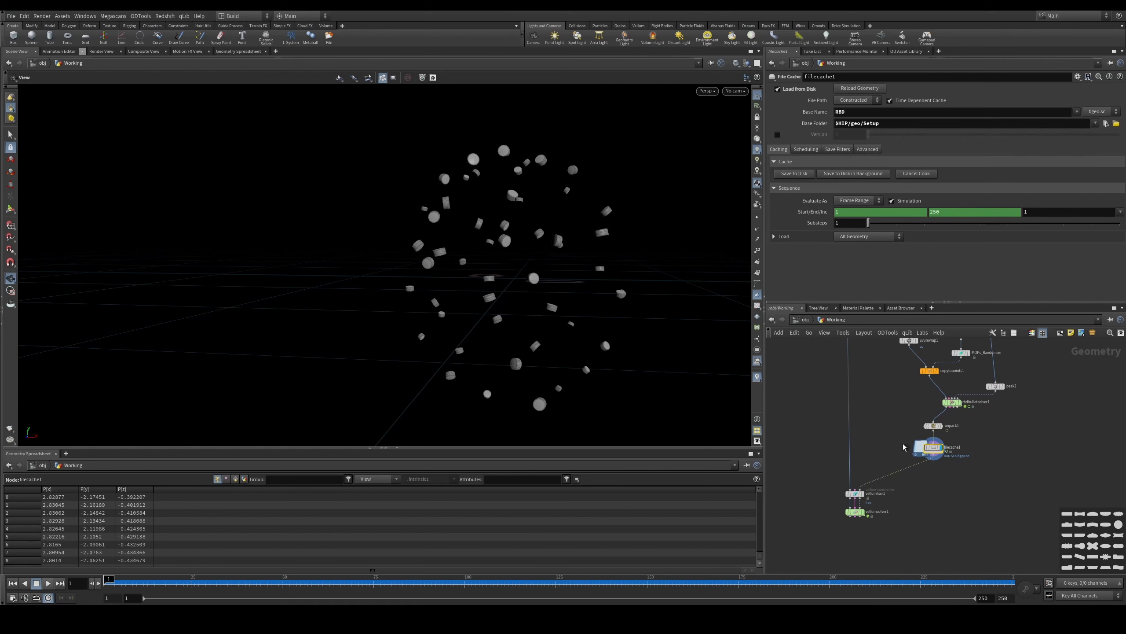
# Step: Scrub through the RBD simulation and review the forces inside rbdbulletsolver1 that pull the cylinders around the ring
pyautogui.moveTo(164, 584); pyautogui.dragTo(265, 583)
pyautogui.moveTo(601, 286); pyautogui.dragTo(580, 238)
pyautogui.moveTo(173, 583); pyautogui.dragTo(578, 583)
pyautogui.moveTo(539, 297); pyautogui.dragTo(567, 313)
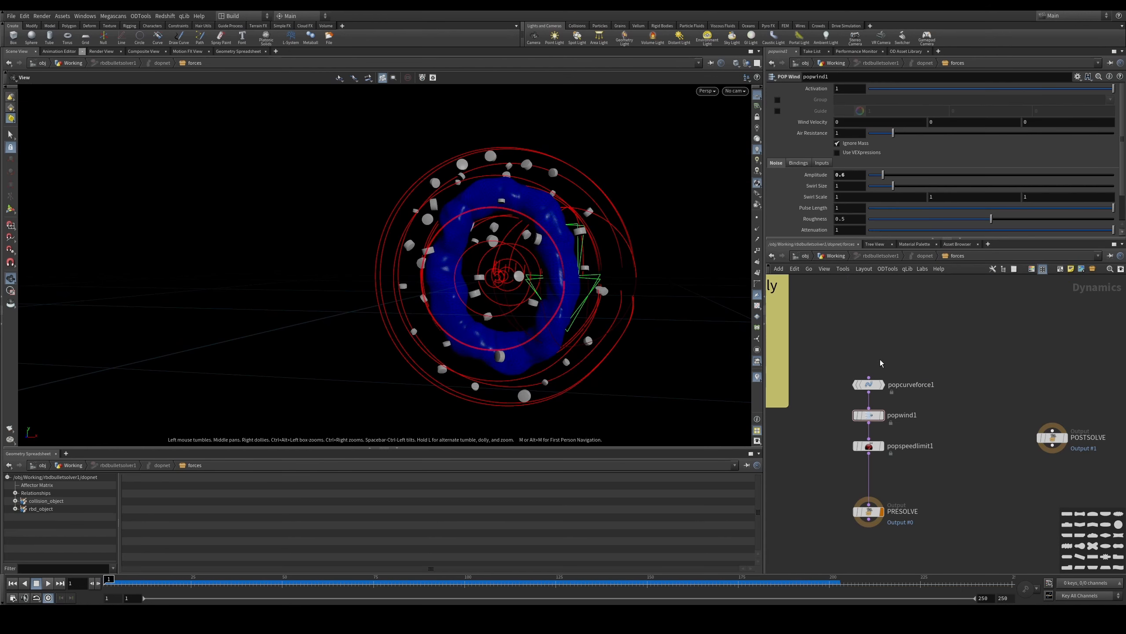
pyautogui.scroll(2, 894, 347)
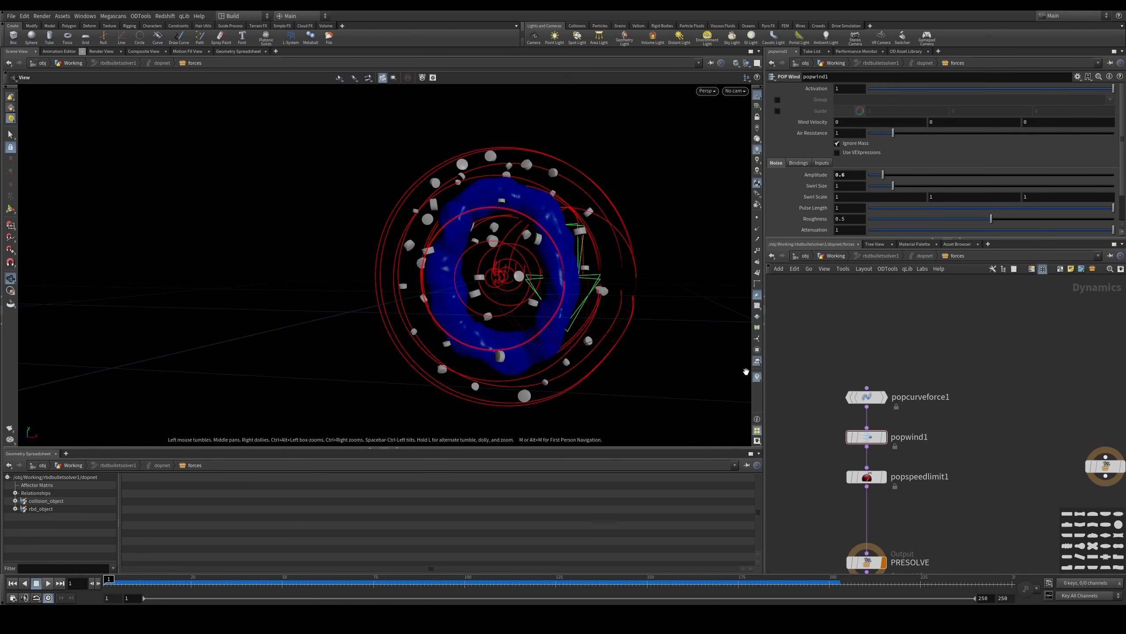
pyautogui.moveTo(135, 582); pyautogui.dragTo(640, 600)
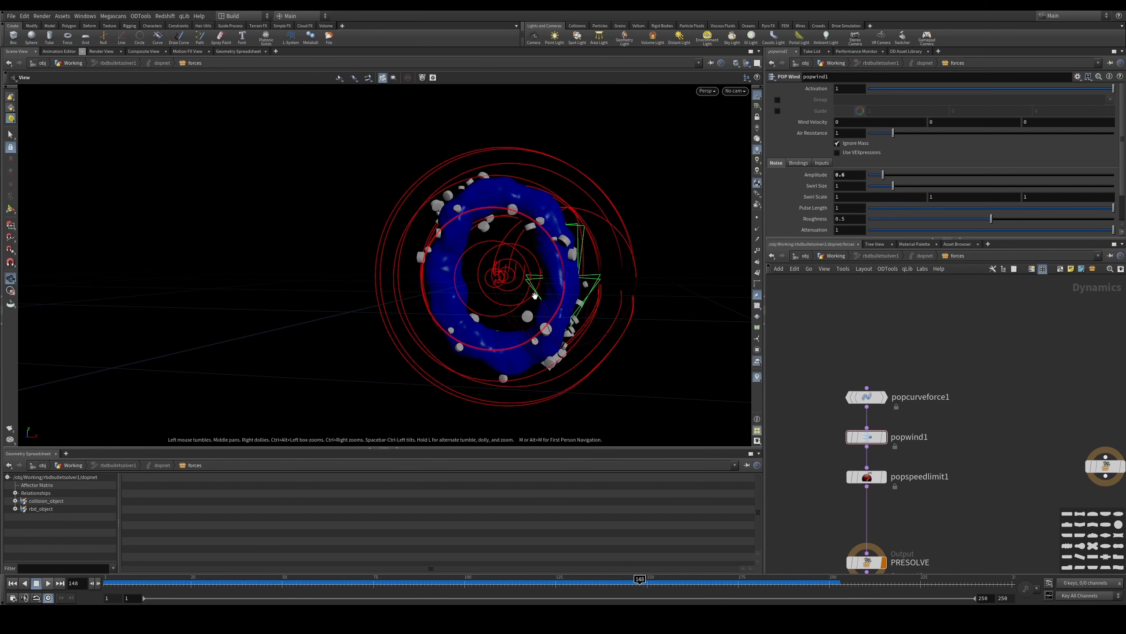
pyautogui.scroll(1, 535, 296)
pyautogui.moveTo(536, 296); pyautogui.dragTo(558, 229)
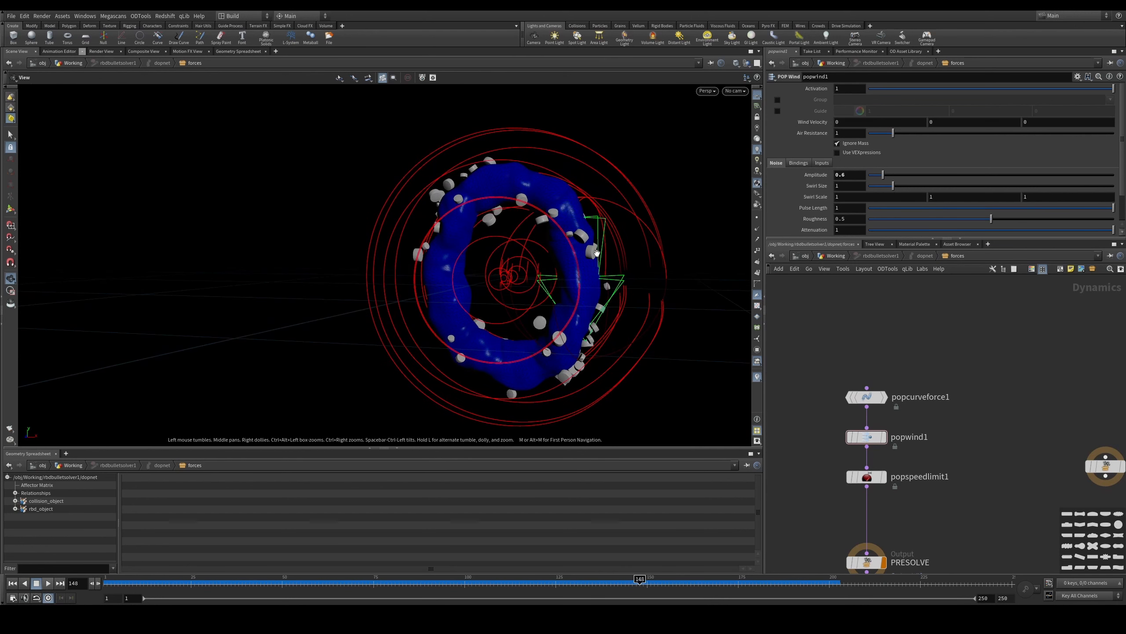
pyautogui.moveTo(200, 584); pyautogui.dragTo(973, 602)
# Step: Return to the Working network, save filecache1's RBD simulation to disk in the background and scrub through it
pyautogui.click(837, 257)
pyautogui.moveTo(952, 478); pyautogui.dragTo(944, 430, button='middle')
pyautogui.click(886, 464)
pyautogui.click(848, 174)
pyautogui.click(834, 204)
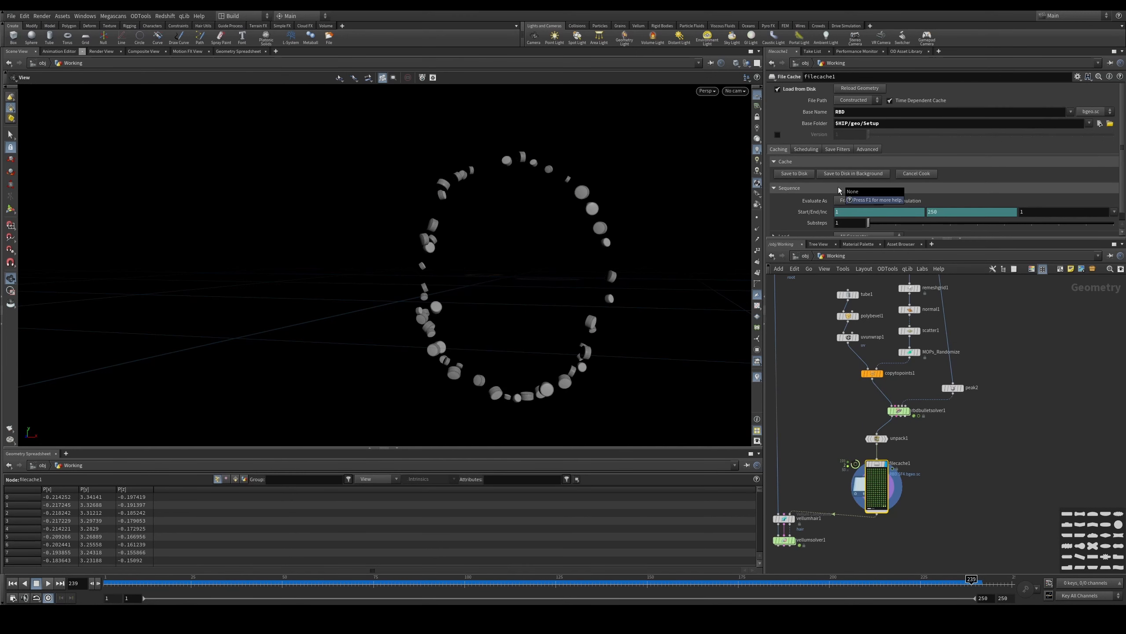
pyautogui.moveTo(340, 588); pyautogui.dragTo(387, 590)
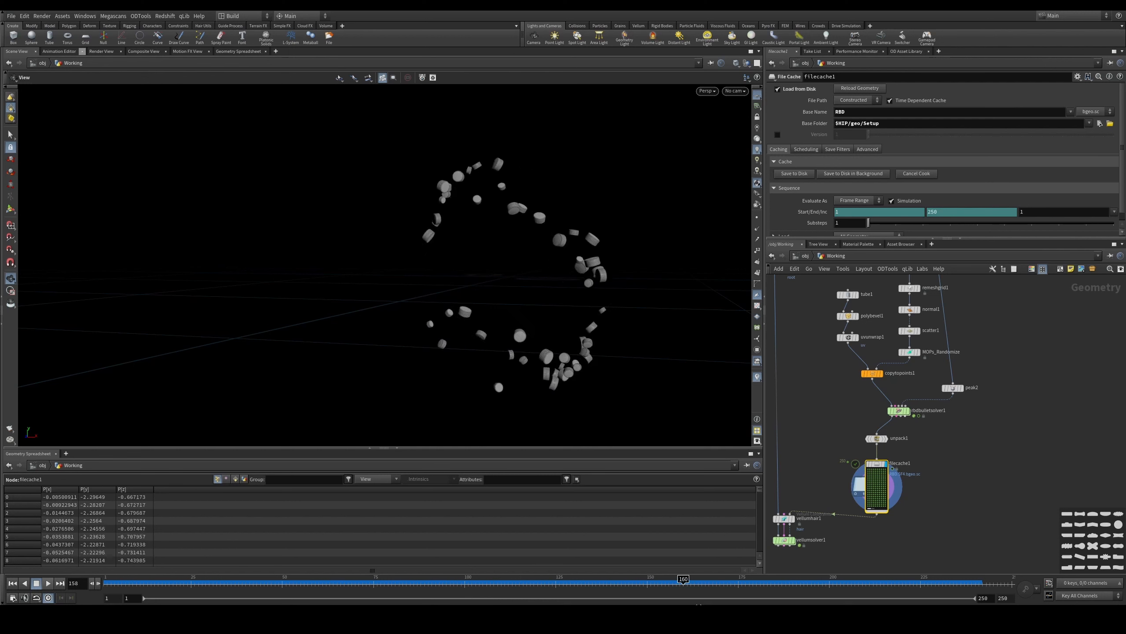
pyautogui.click(60, 583)
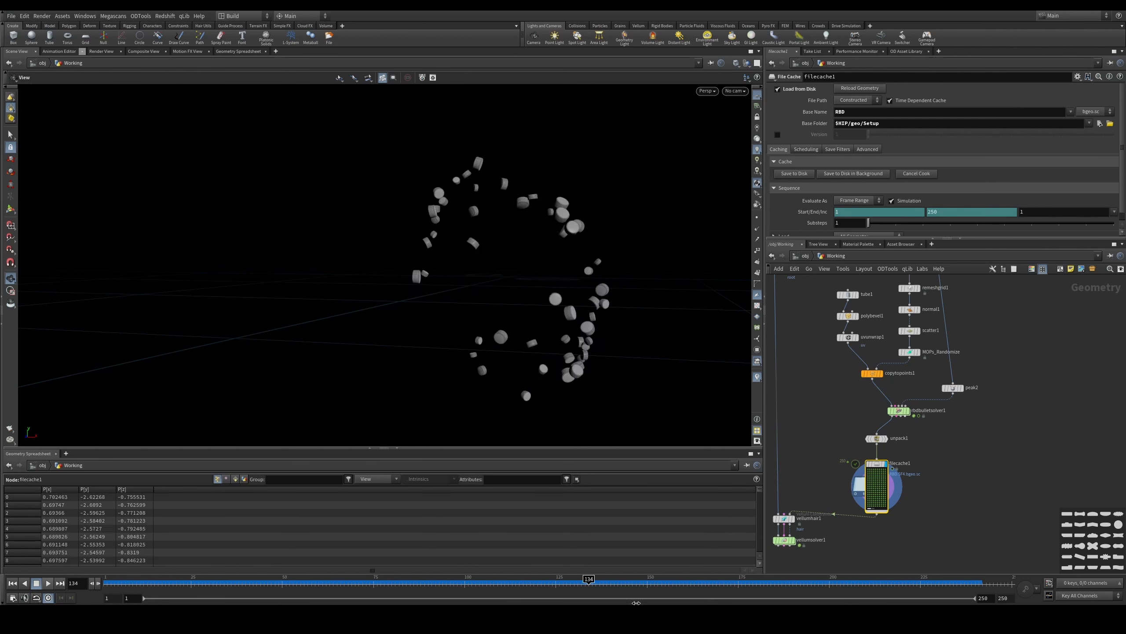
# Step: Go back to the first frame and shift vellumhair1 and vellumsolver1 slightly further below the RBD branch
pyautogui.moveTo(833, 536); pyautogui.dragTo(878, 469, button='middle')
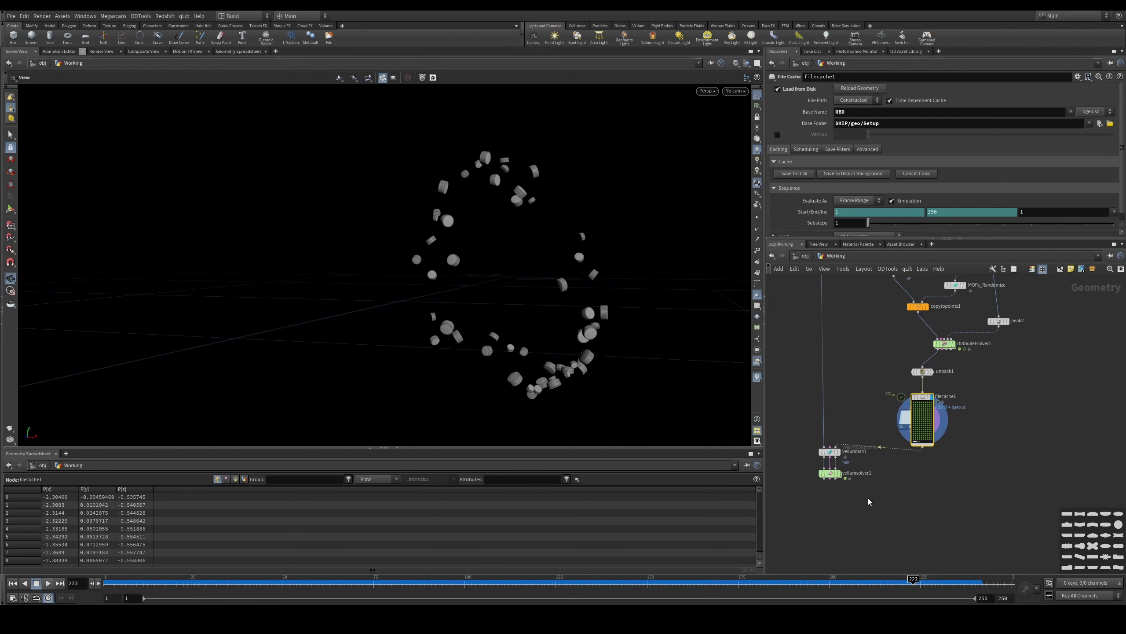
pyautogui.hotkey('ctrl', 'Up')
pyautogui.moveTo(811, 439); pyautogui.dragTo(838, 486)
pyautogui.click(855, 496)
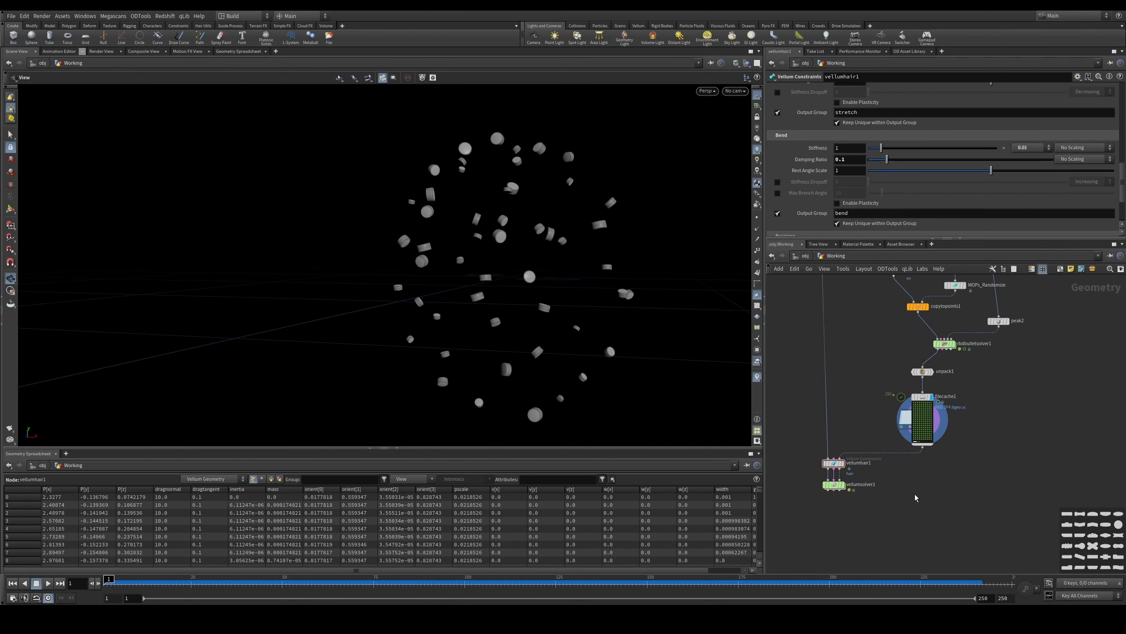
# Step: Add a File Cache node below vellumsolver1, connected to its output and displayed
pyautogui.moveTo(906, 498); pyautogui.dragTo(889, 496, button='middle')
pyautogui.press('Tab')
pyautogui.write('filecache')
pyautogui.press('Return')
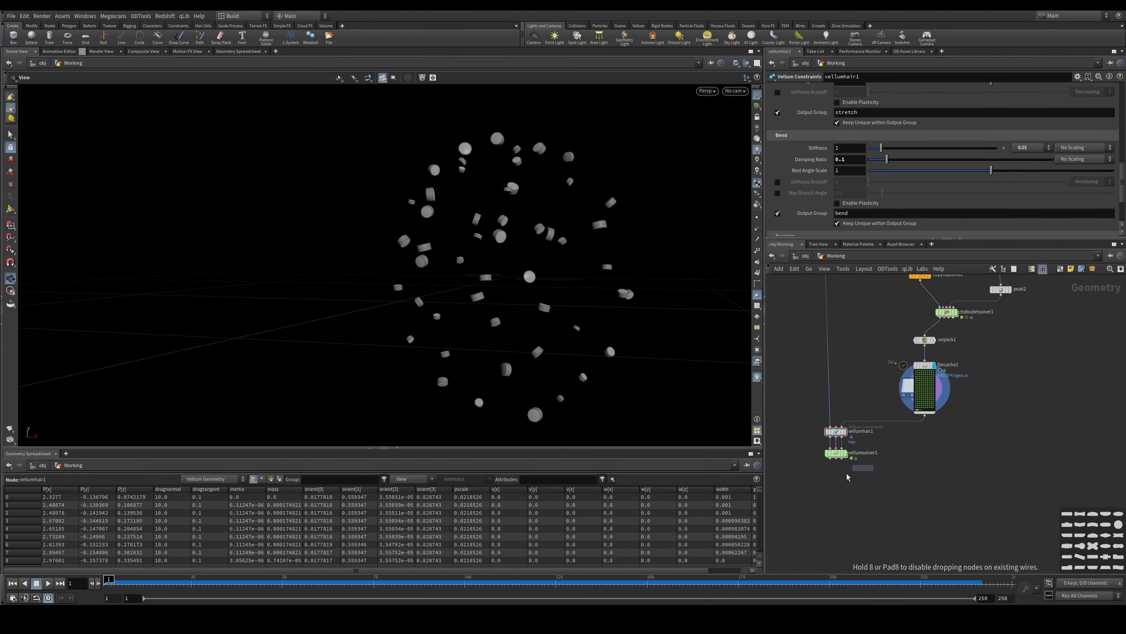
pyautogui.click(824, 476)
# Step: Turn off versioning on filecache2 and set its Base Folder to $HIP/geo/Setup and Base Name to Vellum
pyautogui.click(777, 134)
pyautogui.click(862, 123)
pyautogui.write('/Setup')
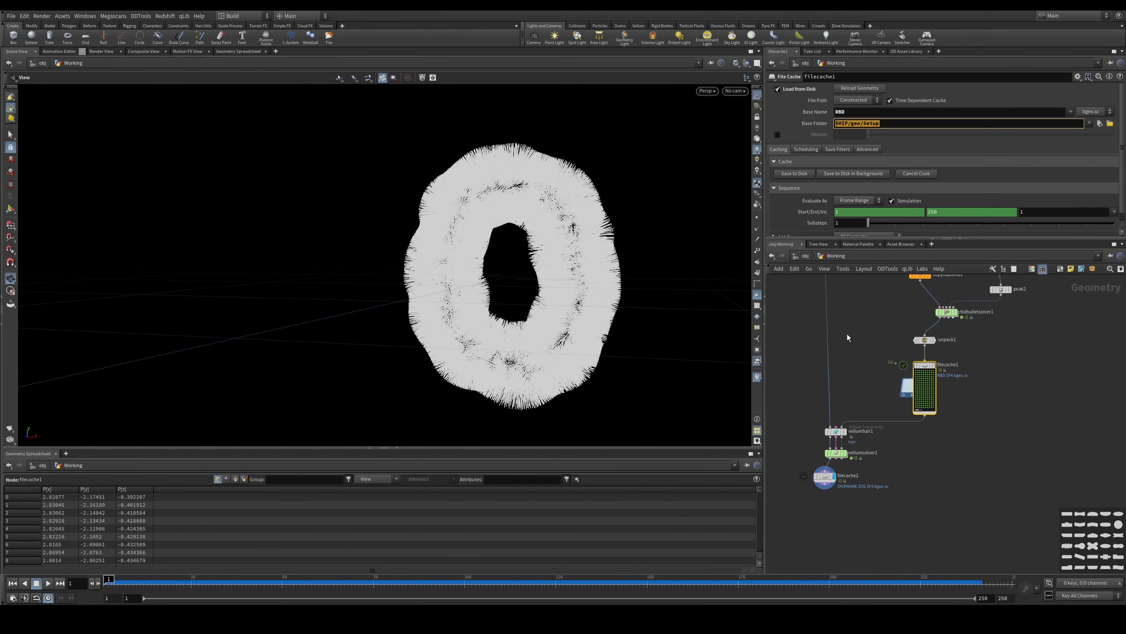
pyautogui.tripleClick(842, 112)
pyautogui.write('Vellum')
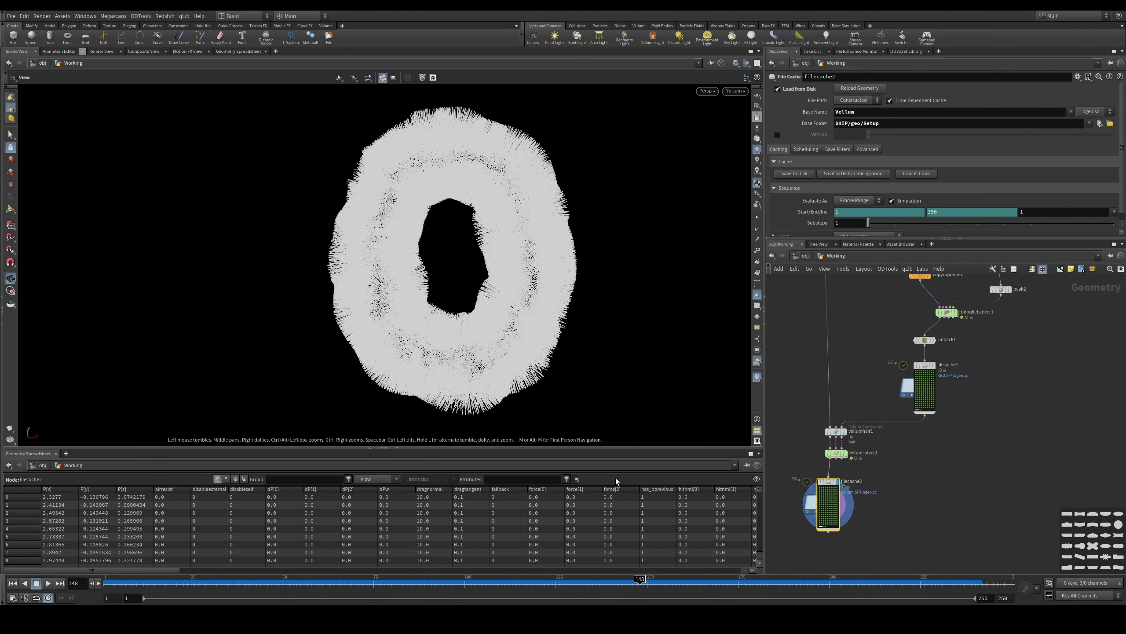
# Step: Scrub the cached hair with the RBD cache overlaid to check the collisions, and restore the display to filecache2 alone
pyautogui.moveTo(490, 581); pyautogui.dragTo(786, 582)
pyautogui.click(931, 387)
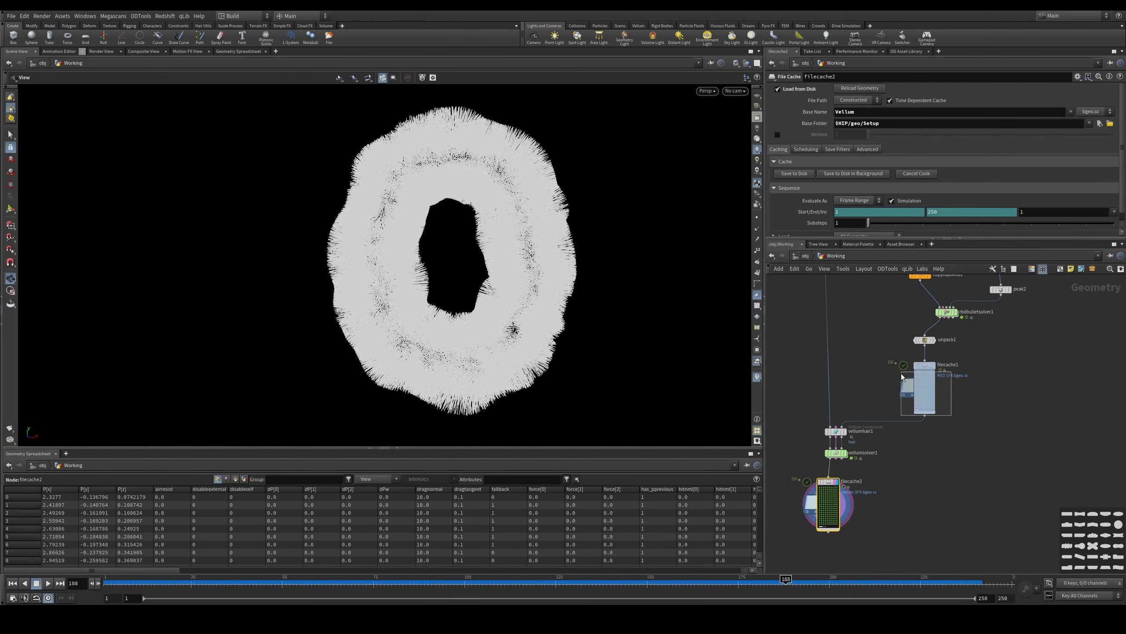
pyautogui.moveTo(239, 583); pyautogui.dragTo(796, 583)
pyautogui.scroll(4, 494, 297)
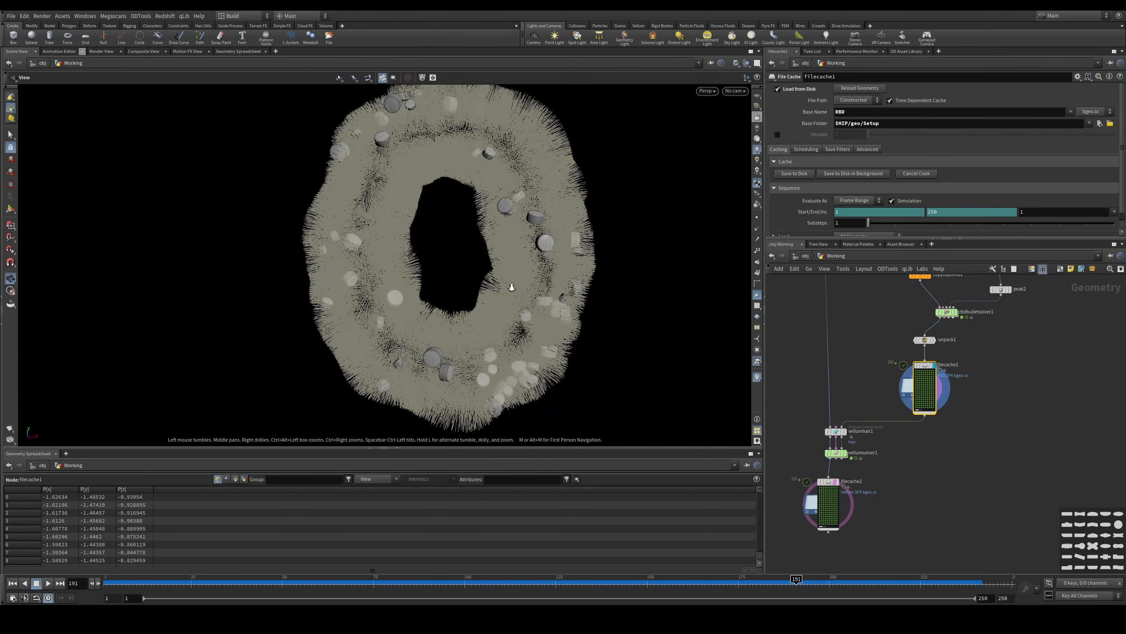
pyautogui.scroll(-3, 482, 281)
pyautogui.scroll(1, 464, 303)
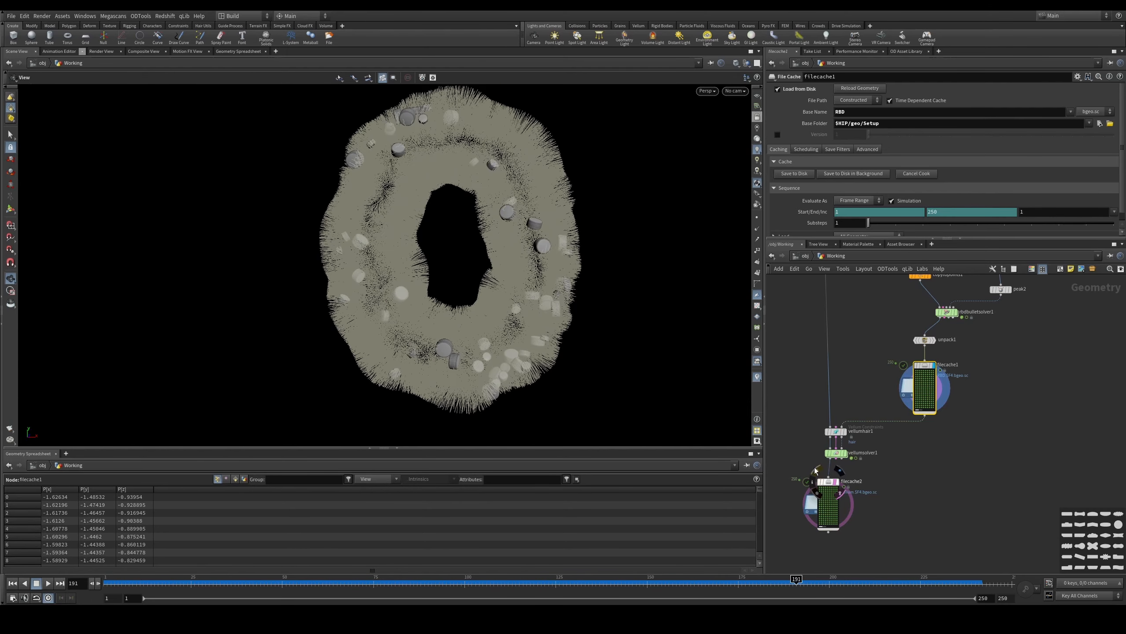
pyautogui.click(834, 492)
pyautogui.click(834, 493)
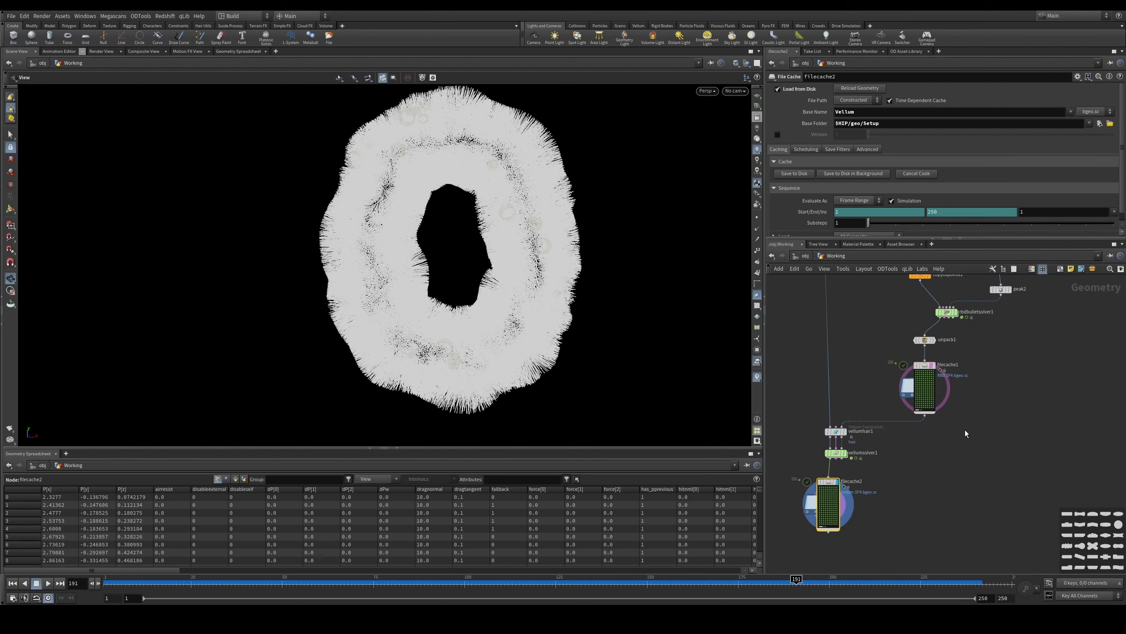
pyautogui.click(930, 402)
pyautogui.click(958, 440)
# Step: Try Shade Open Curves in Viewport on the Working object while scrubbing through the hair simulation
pyautogui.press('u')
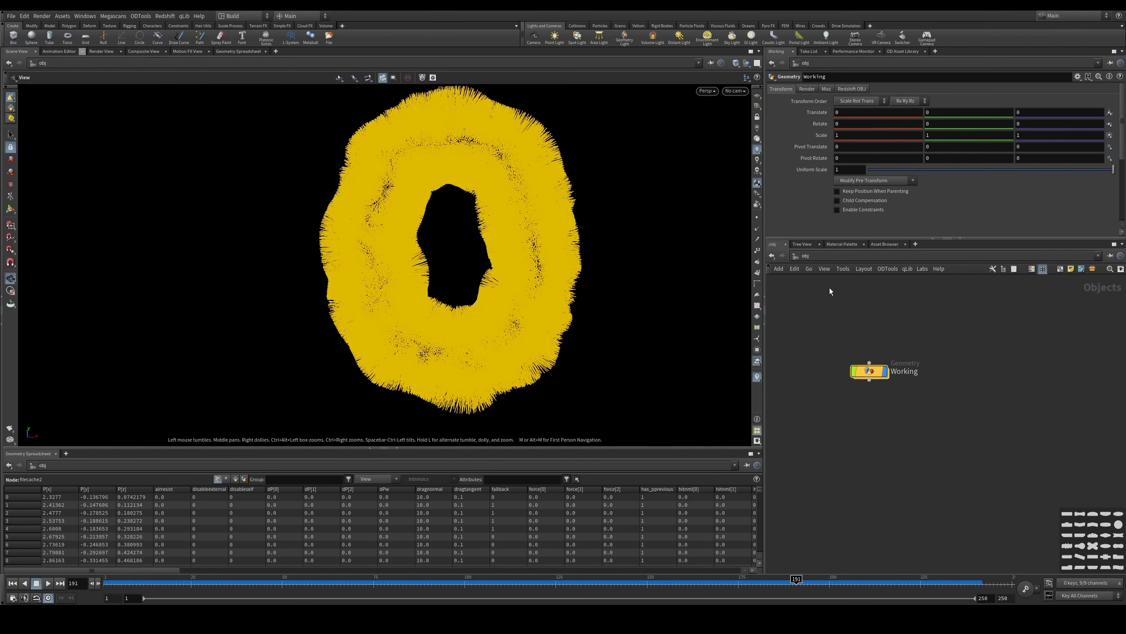
pyautogui.click(827, 89)
pyautogui.click(837, 150)
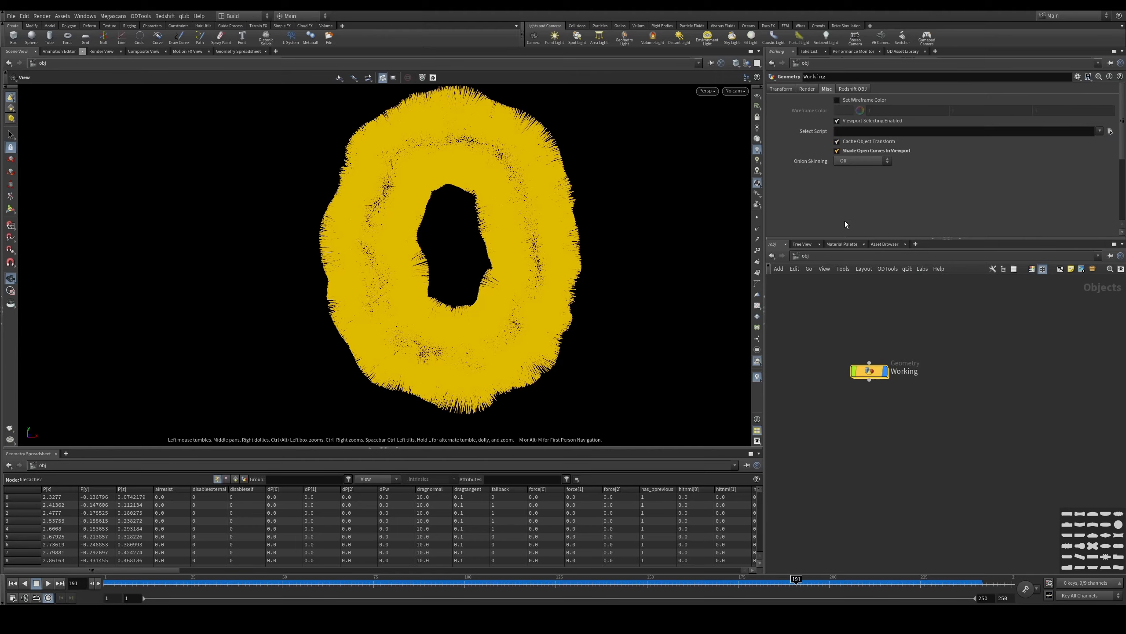
pyautogui.moveTo(528, 229); pyautogui.dragTo(509, 315)
pyautogui.moveTo(277, 585); pyautogui.dragTo(490, 601)
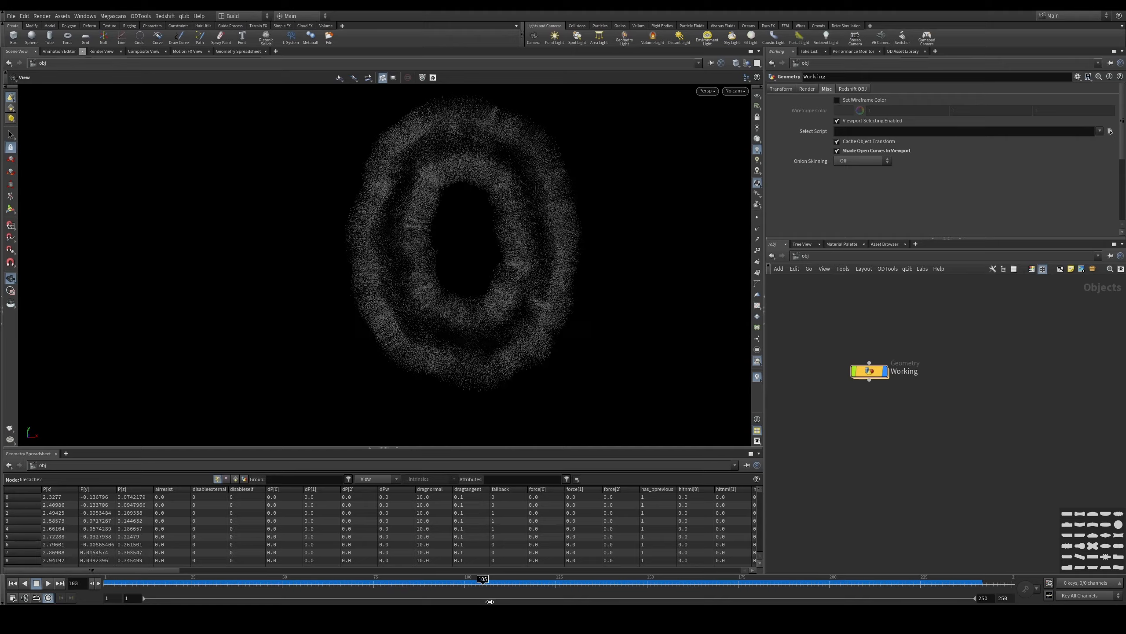
pyautogui.click(872, 151)
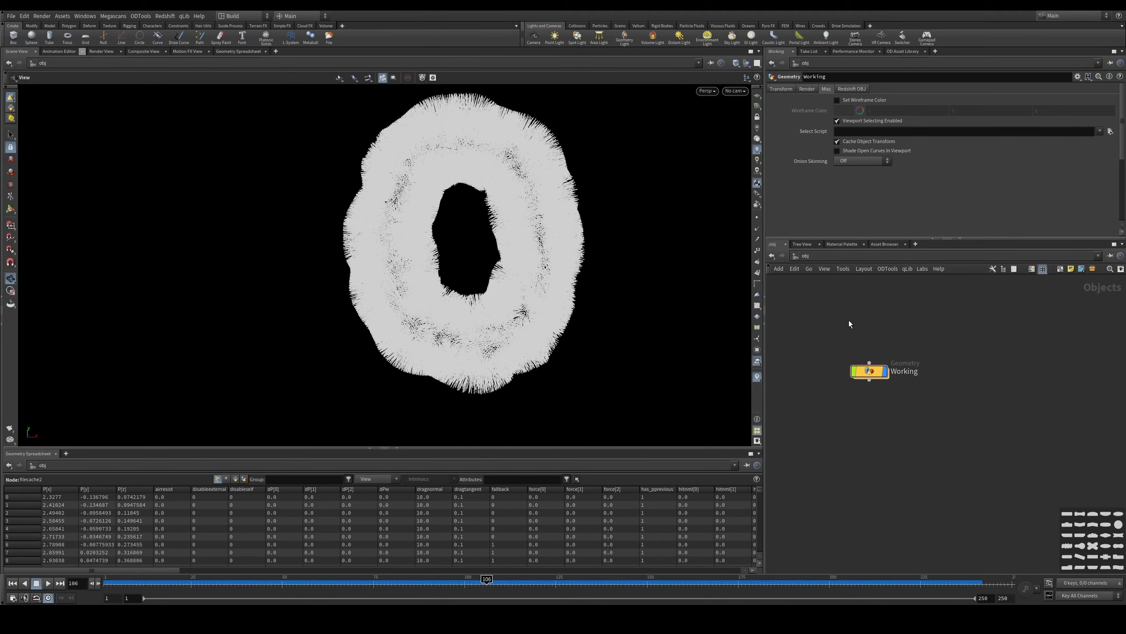
# Step: Re-enter the Working object and scrub the cached Vellum hair to review how the cylinders deform it over time
pyautogui.doubleClick(868, 371)
pyautogui.scroll(3, 582, 233)
pyautogui.moveTo(582, 234); pyautogui.dragTo(510, 192)
pyautogui.scroll(-4, 517, 280)
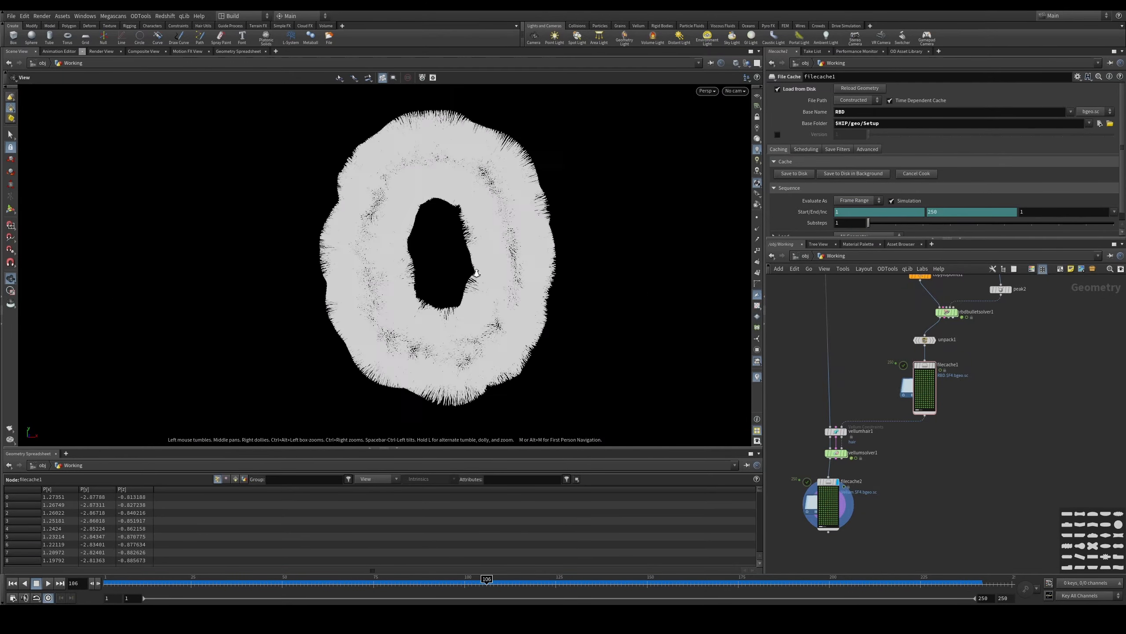
pyautogui.moveTo(293, 580); pyautogui.dragTo(274, 576)
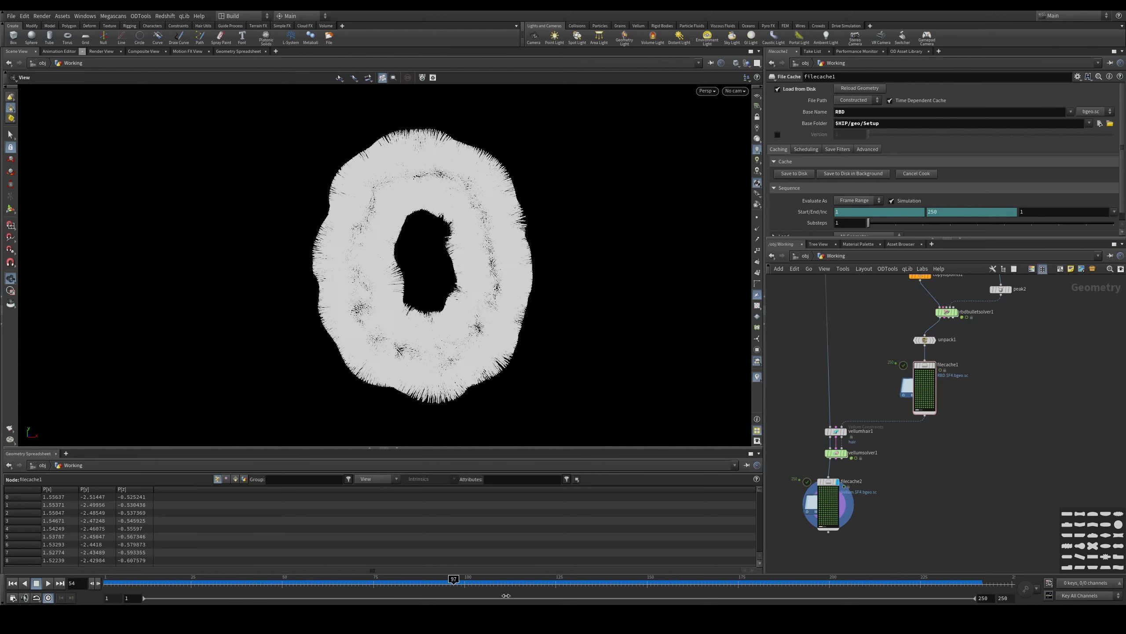
pyautogui.moveTo(460, 369)
pyautogui.mouseDown()
pyautogui.moveTo(503, 295)
pyautogui.moveTo(465, 377)
pyautogui.mouseUp()
pyautogui.moveTo(951, 421); pyautogui.dragTo(875, 362)
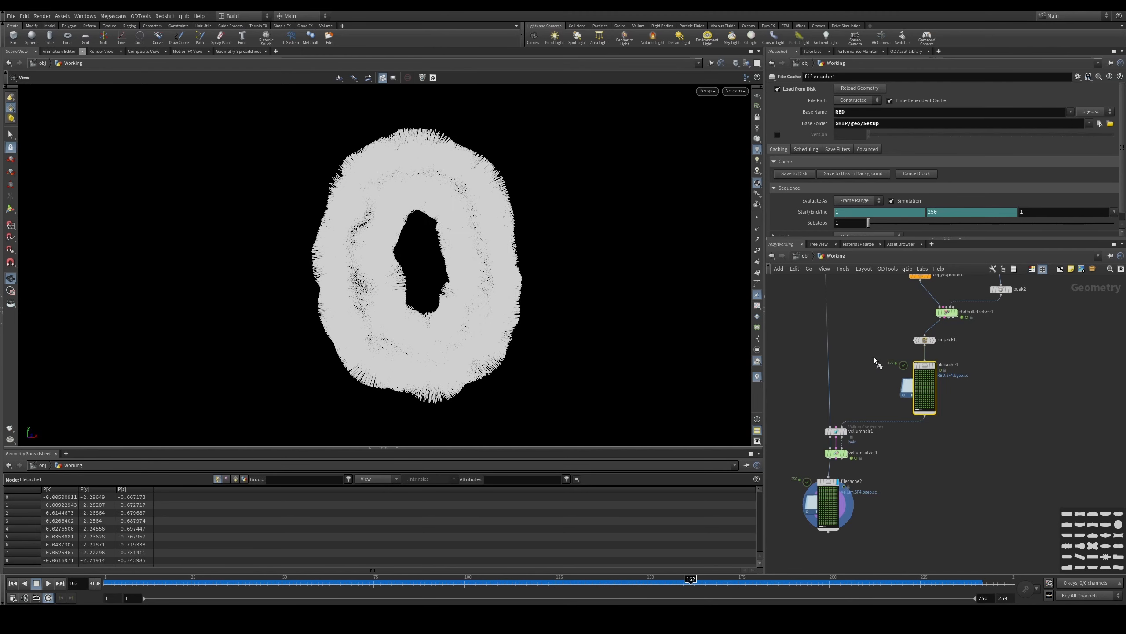
# Step: Examine the simulated guide hairs up close and from several angles to judge their coverage of the ring
pyautogui.press('e')
pyautogui.moveTo(508, 95); pyautogui.dragTo(501, 243, button='right')
pyautogui.moveTo(494, 250); pyautogui.dragTo(406, 257)
pyautogui.moveTo(476, 250)
pyautogui.mouseDown(button='right')
pyautogui.moveTo(416, 295)
pyautogui.moveTo(455, 250)
pyautogui.mouseUp(button='right')
pyautogui.press('e')
pyautogui.moveTo(926, 486); pyautogui.dragTo(977, 459, button='middle')
pyautogui.moveTo(883, 455); pyautogui.dragTo(882, 452)
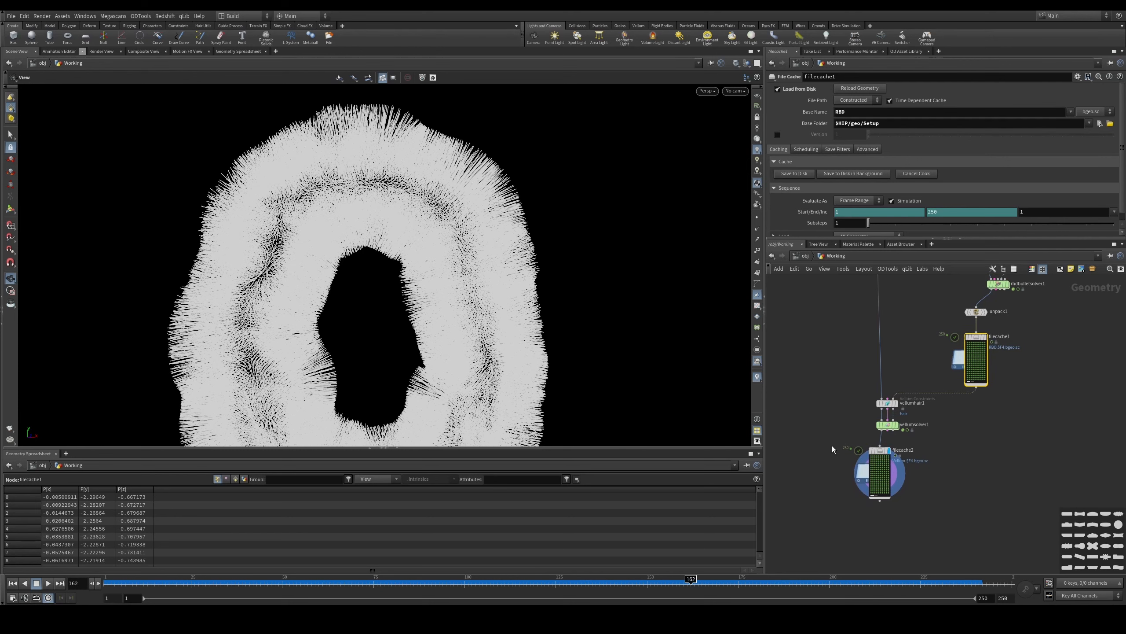
pyautogui.moveTo(479, 278); pyautogui.dragTo(463, 285, button='right')
pyautogui.moveTo(464, 284); pyautogui.dragTo(474, 236, button='middle')
pyautogui.moveTo(474, 236); pyautogui.dragTo(446, 225, button='right')
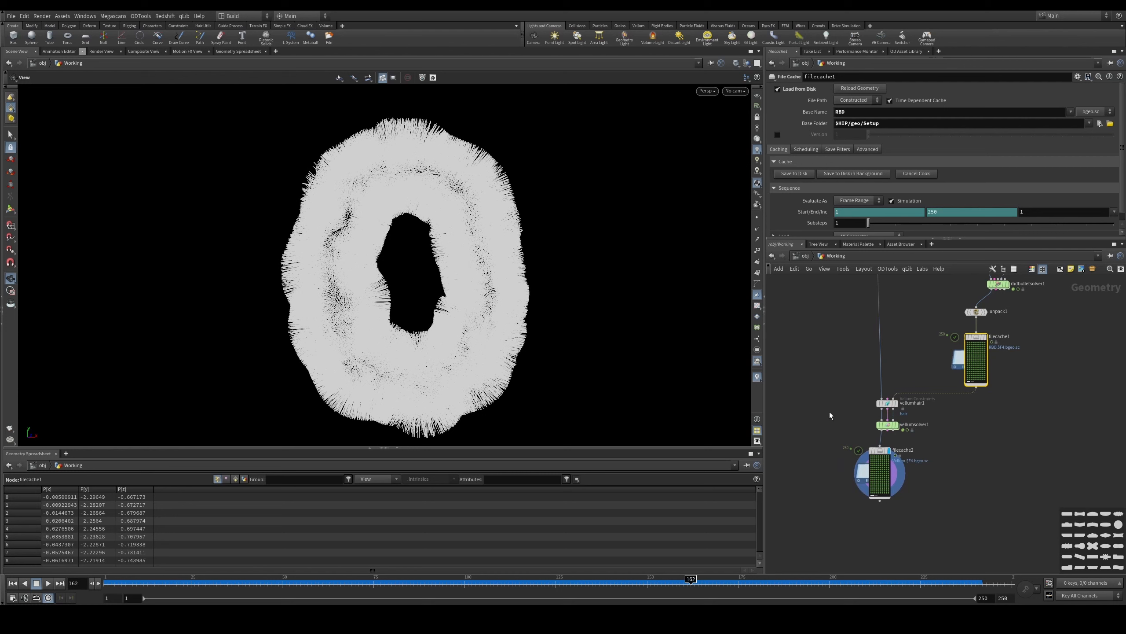
# Step: Branch a wire from the ring geometry upstream and add a Hair Generate node at its end, near filecache2
pyautogui.scroll(-5, 851, 427)
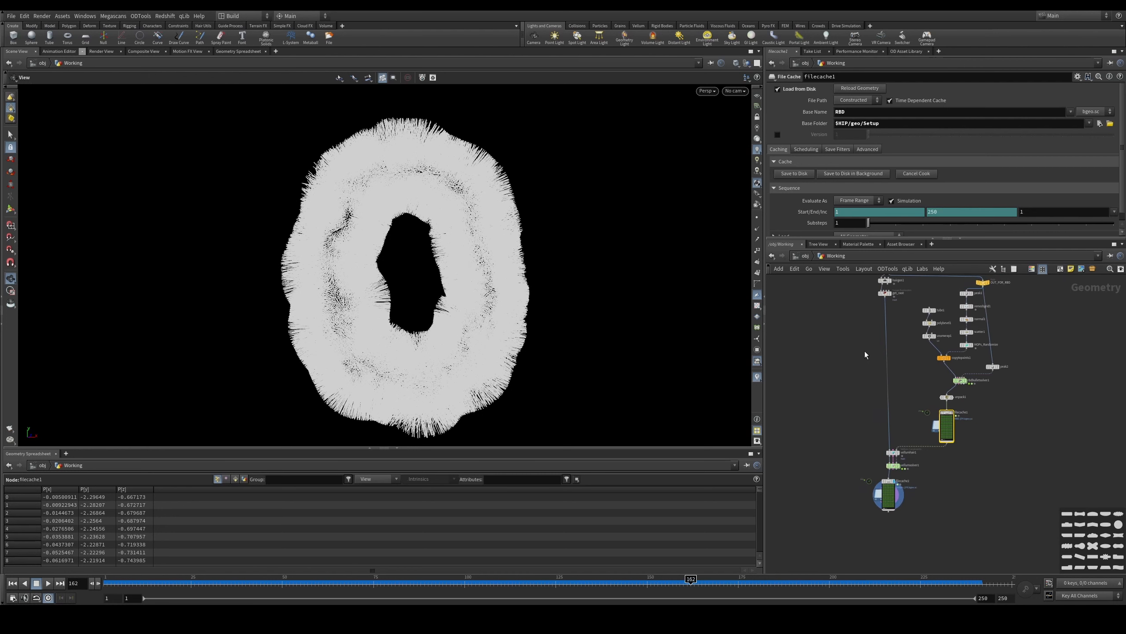
pyautogui.moveTo(874, 296); pyautogui.dragTo(861, 337, button='middle')
pyautogui.scroll(2, 878, 319)
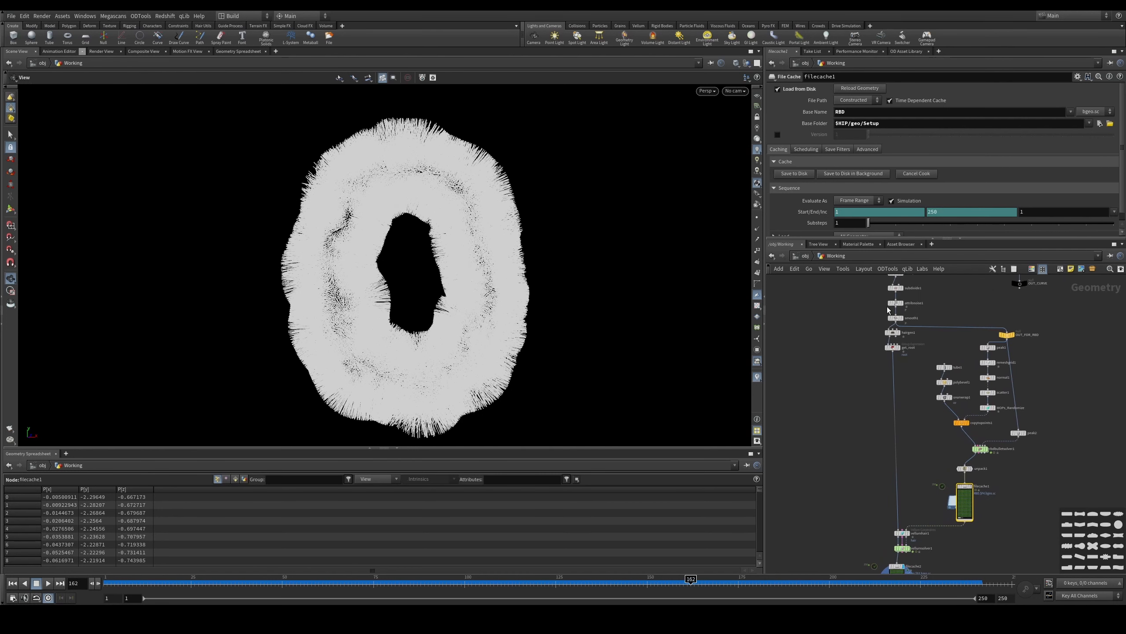
pyautogui.scroll(2, 868, 321)
pyautogui.click(901, 323)
pyautogui.keyDown('alt'); pyautogui.click(802, 339); pyautogui.keyUp('alt')
pyautogui.moveTo(789, 518); pyautogui.dragTo(817, 323, button='middle')
pyautogui.press('Tab')
pyautogui.write('pointd')
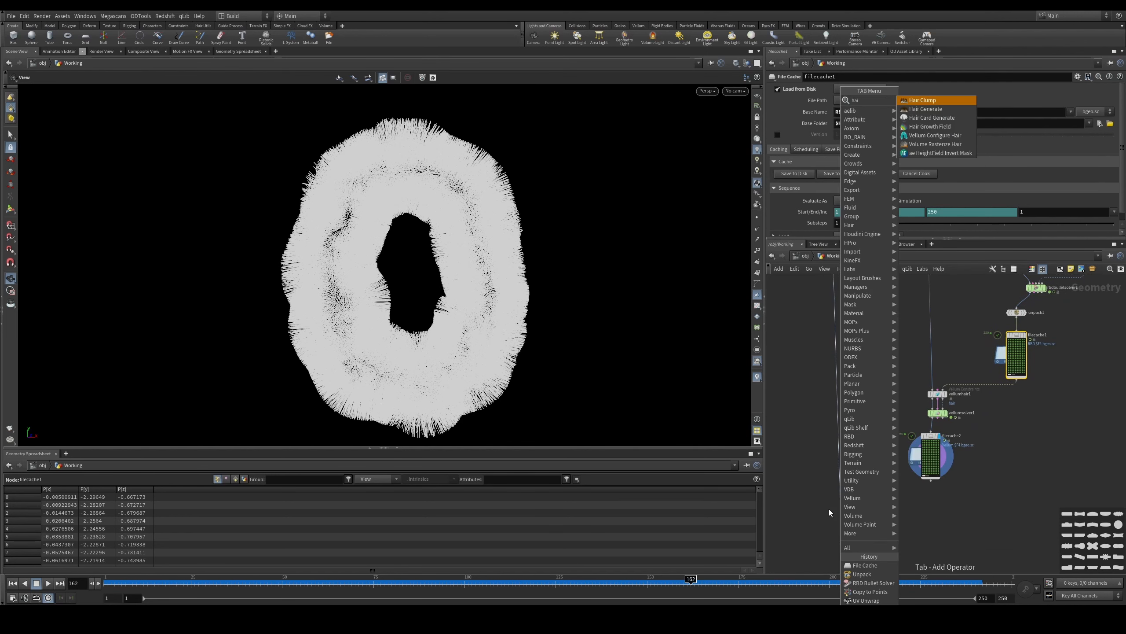
pyautogui.press('Return')
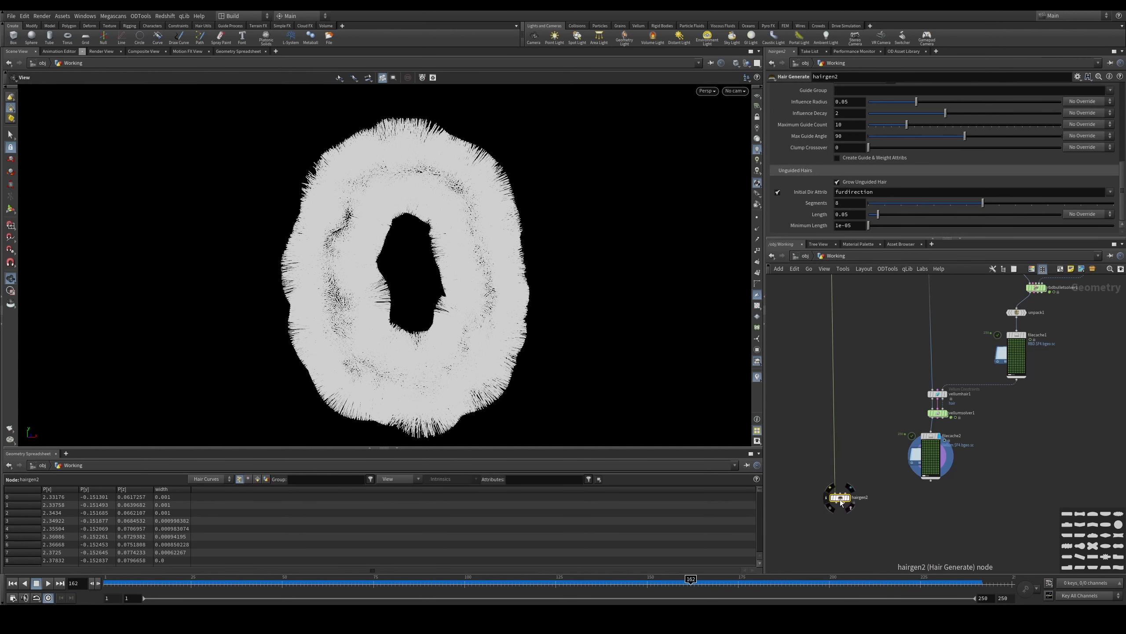
# Step: Place hairgen2 below filecache2, connect filecache2's output to it as the guide hairs and display it
pyautogui.click(862, 515)
pyautogui.moveTo(864, 510); pyautogui.dragTo(913, 494)
pyautogui.click(931, 480)
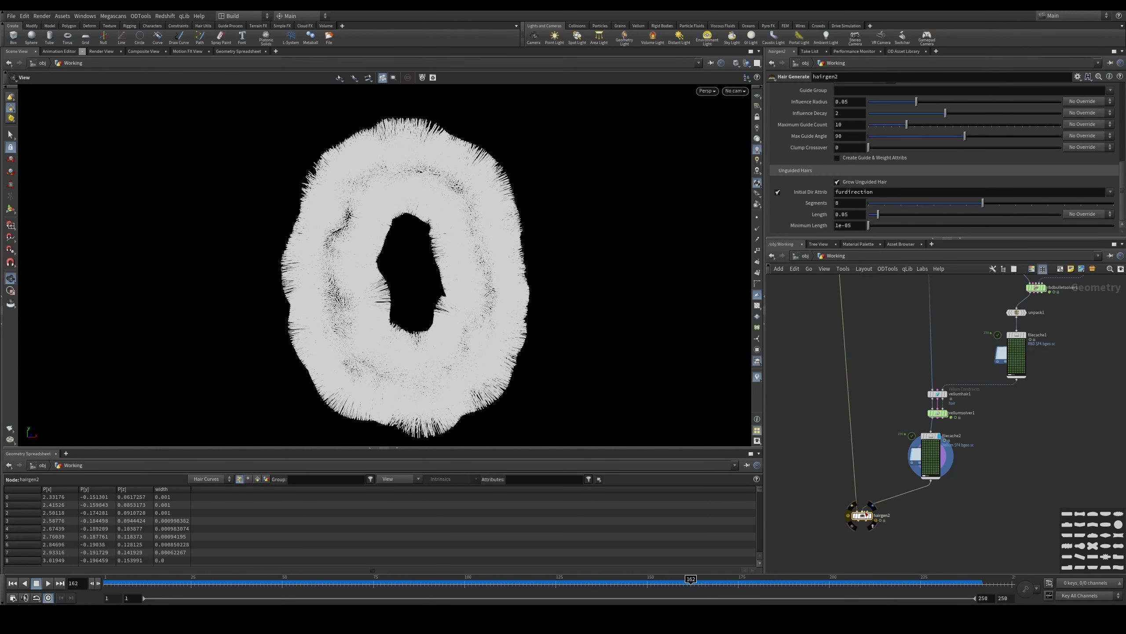
pyautogui.click(868, 515)
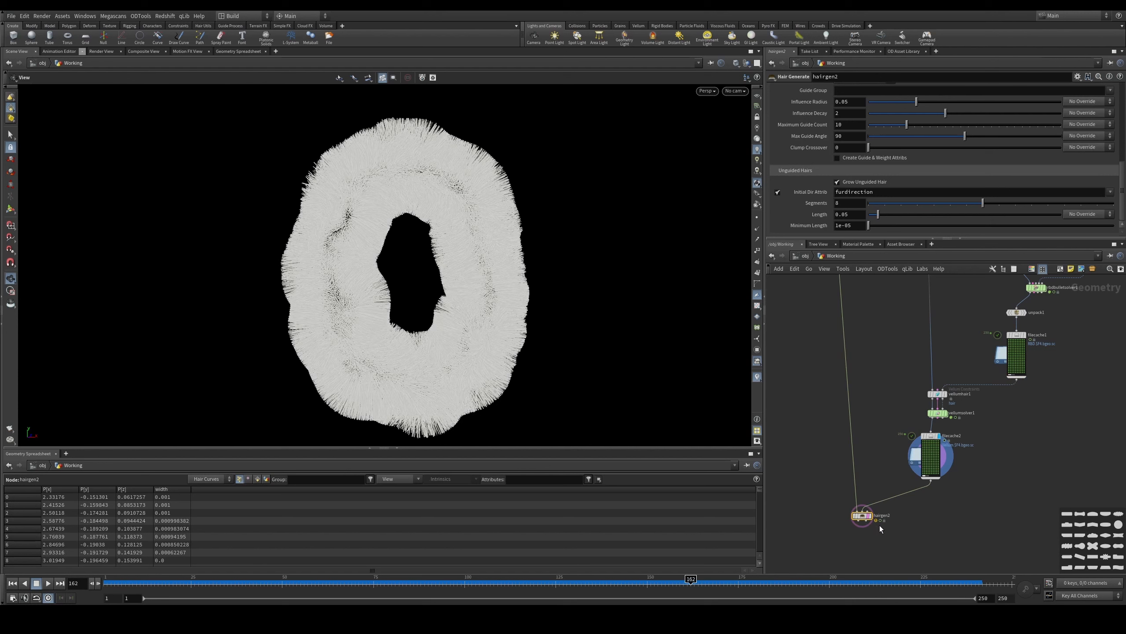
pyautogui.click(869, 516)
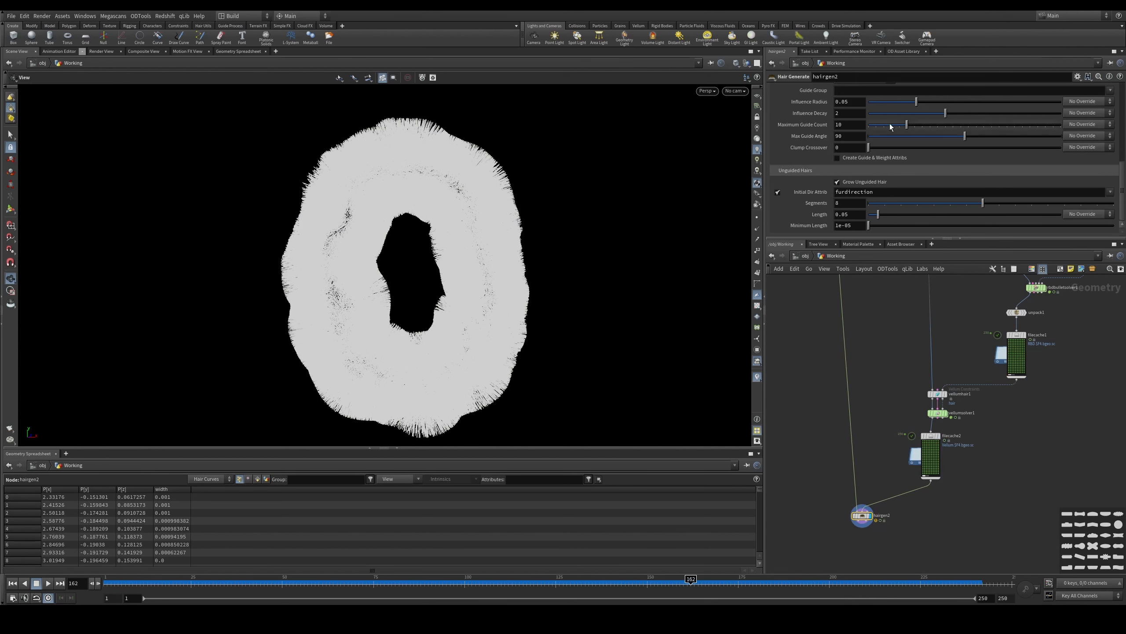
# Step: Set the Density of hairgen2 to 6000 and inspect the generated hair up close
pyautogui.moveTo(1124, 172); pyautogui.dragTo(1122, 85)
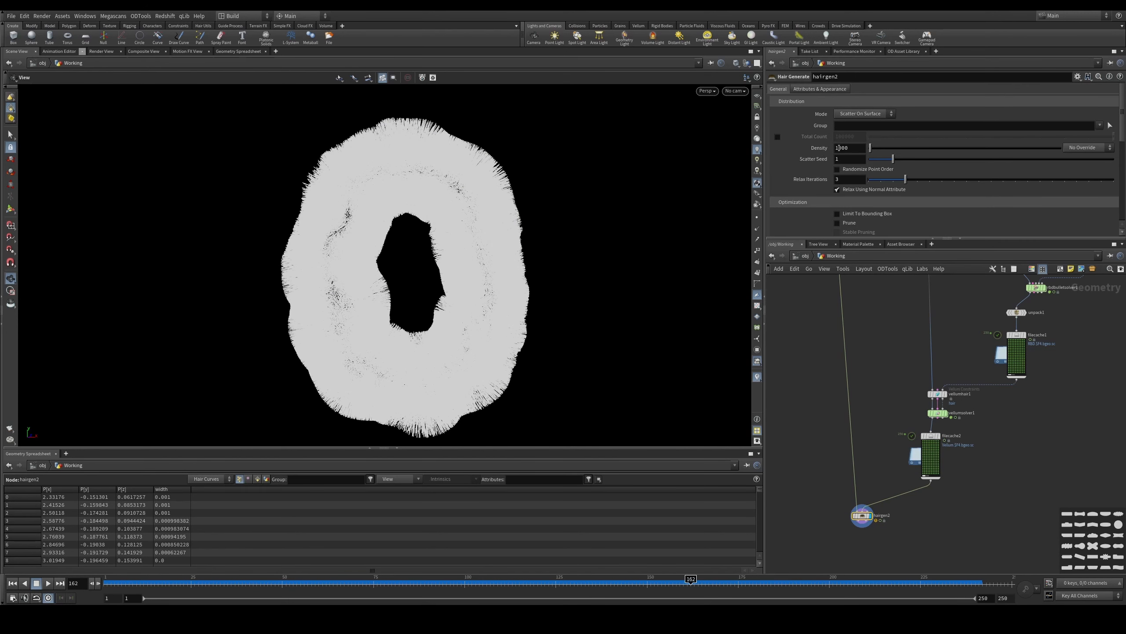
pyautogui.click(839, 148)
pyautogui.write('6')
pyautogui.press('Return')
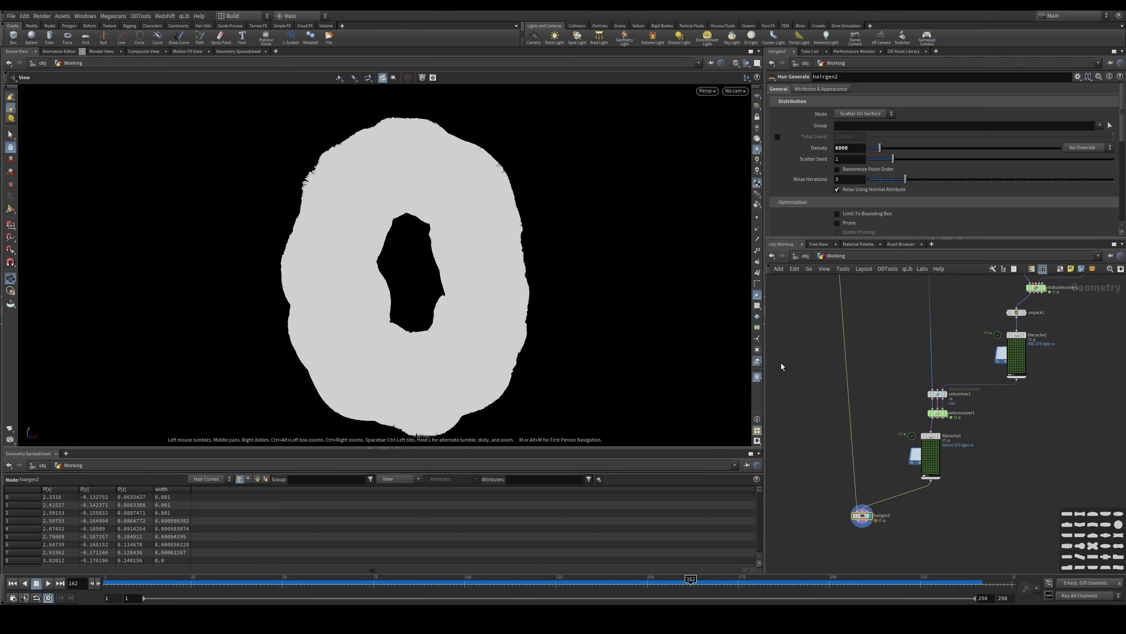
pyautogui.scroll(4, 398, 230)
pyautogui.moveTo(398, 230); pyautogui.dragTo(278, 250)
pyautogui.scroll(6, 500, 202)
pyautogui.moveTo(278, 250); pyautogui.dragTo(264, 384, button='right')
pyautogui.moveTo(264, 385); pyautogui.dragTo(228, 399, button='middle')
pyautogui.moveTo(420, 221); pyautogui.dragTo(406, 227, button='middle')
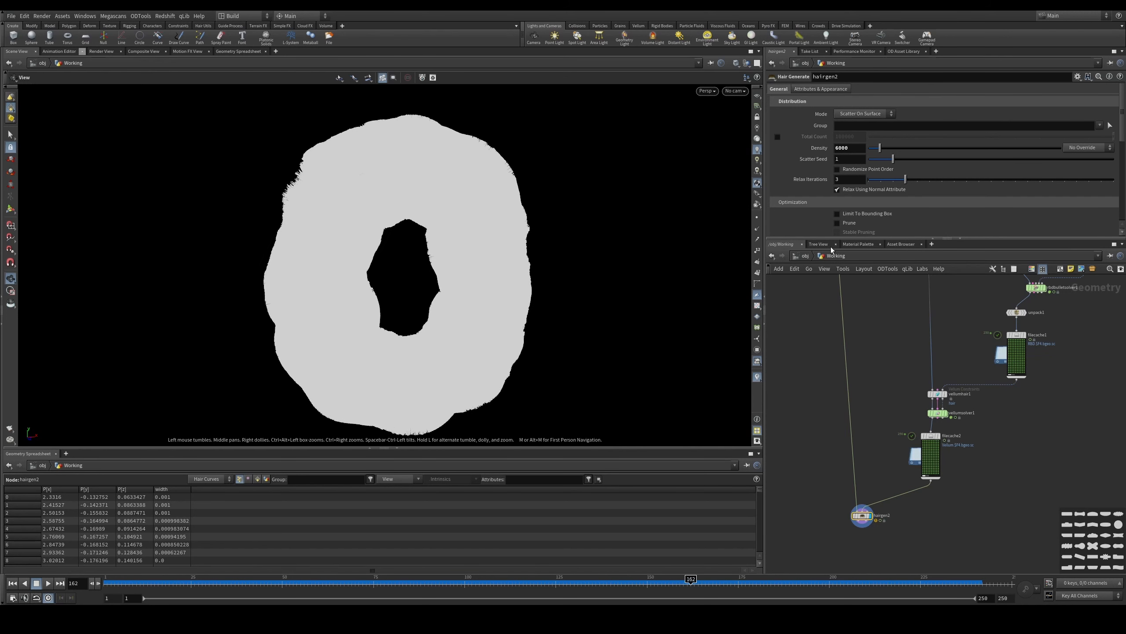
# Step: Set the Thickness Attribute of hairgen2 to pscale
pyautogui.moveTo(826, 240); pyautogui.dragTo(821, 211)
pyautogui.moveTo(495, 226); pyautogui.dragTo(490, 196, button='middle')
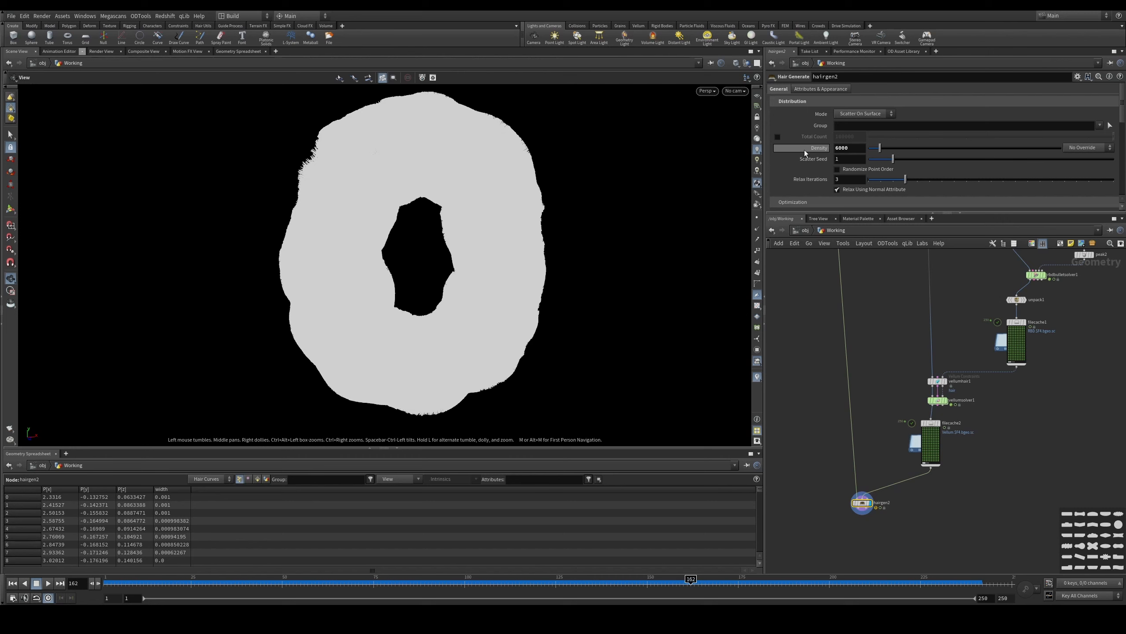
pyautogui.scroll(-5, 823, 104)
pyautogui.doubleClick(842, 114)
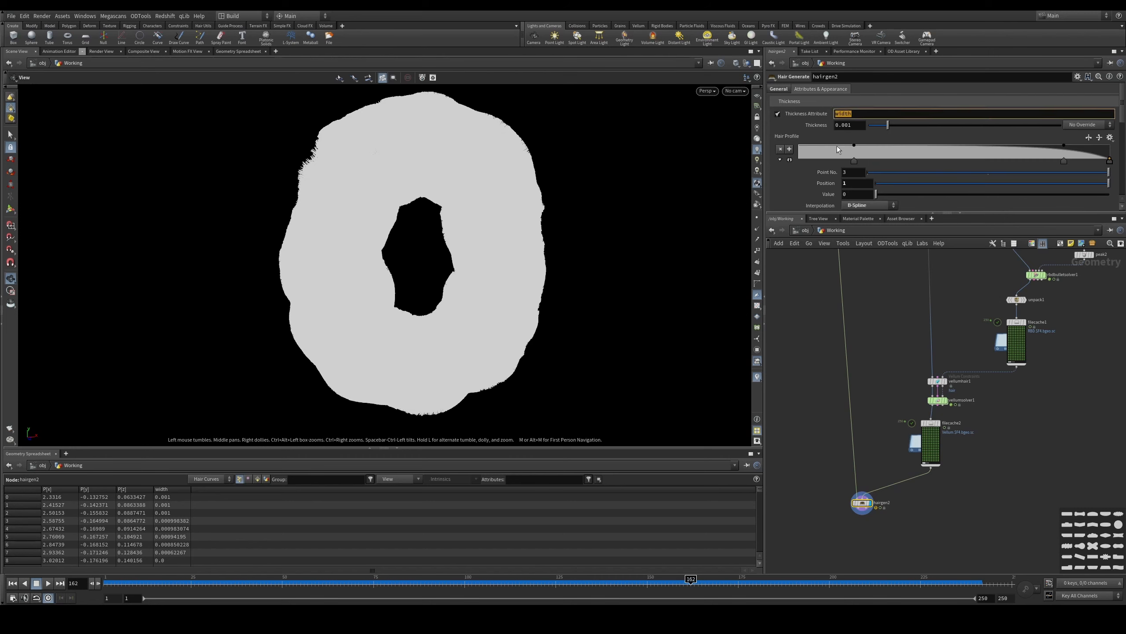
pyautogui.write('pscale')
pyautogui.press('Return')
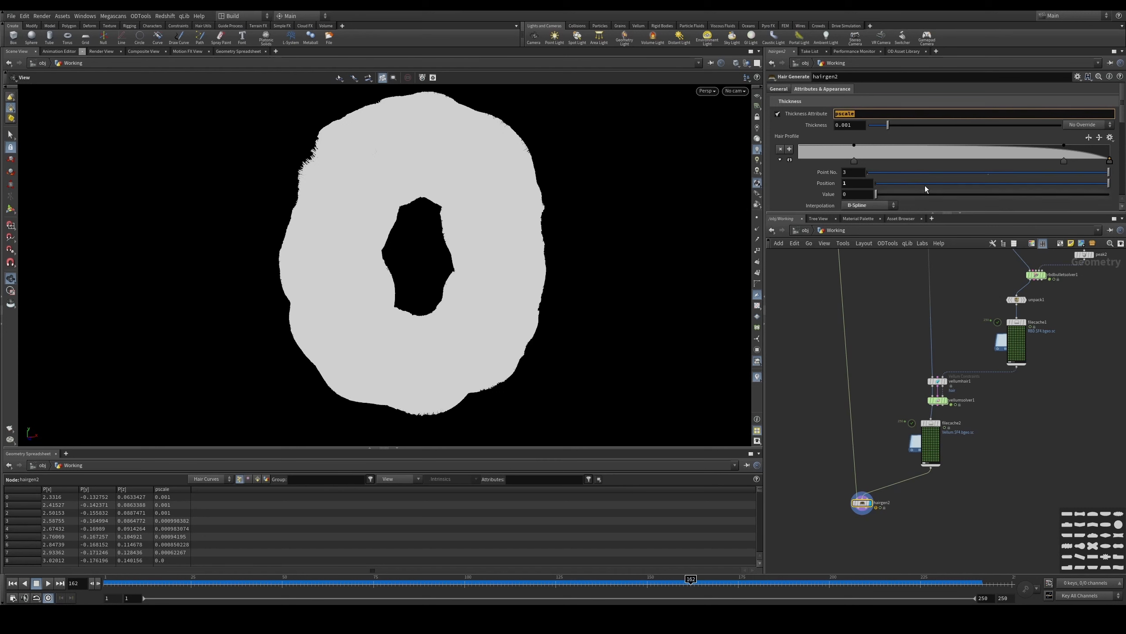
# Step: Add a Hair Clump node below hairgen2, connected to its outputs, and display it
pyautogui.press('Tab')
pyautogui.write('vha')
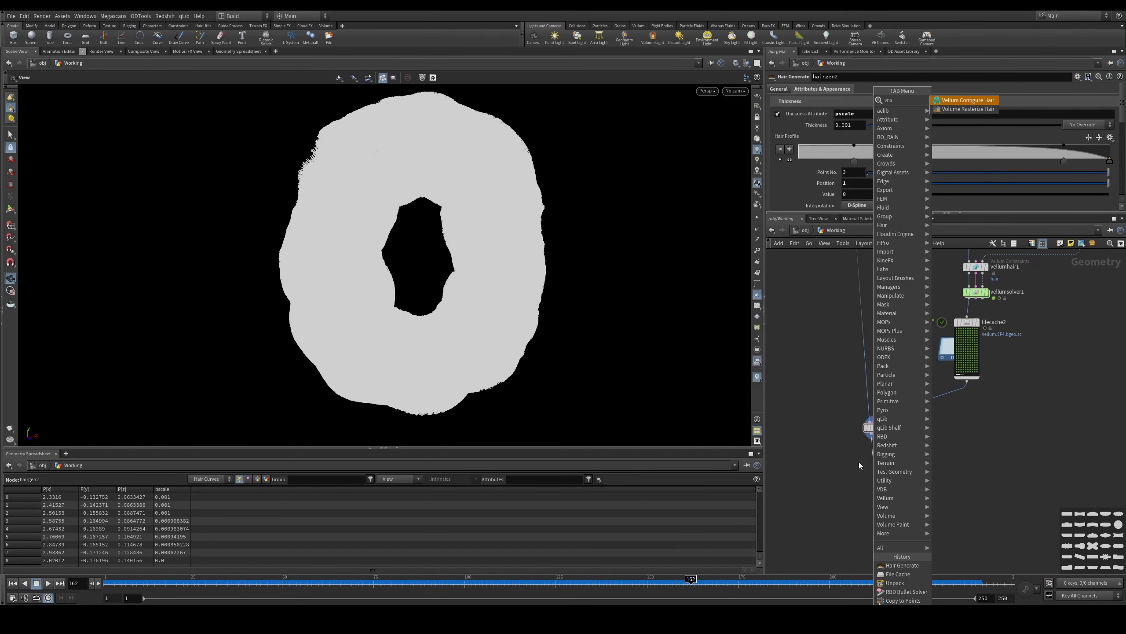
pyautogui.press('BackSpace')
pyautogui.press('BackSpace')
pyautogui.press('BackSpace')
pyautogui.write('hairc')
pyautogui.press('Return')
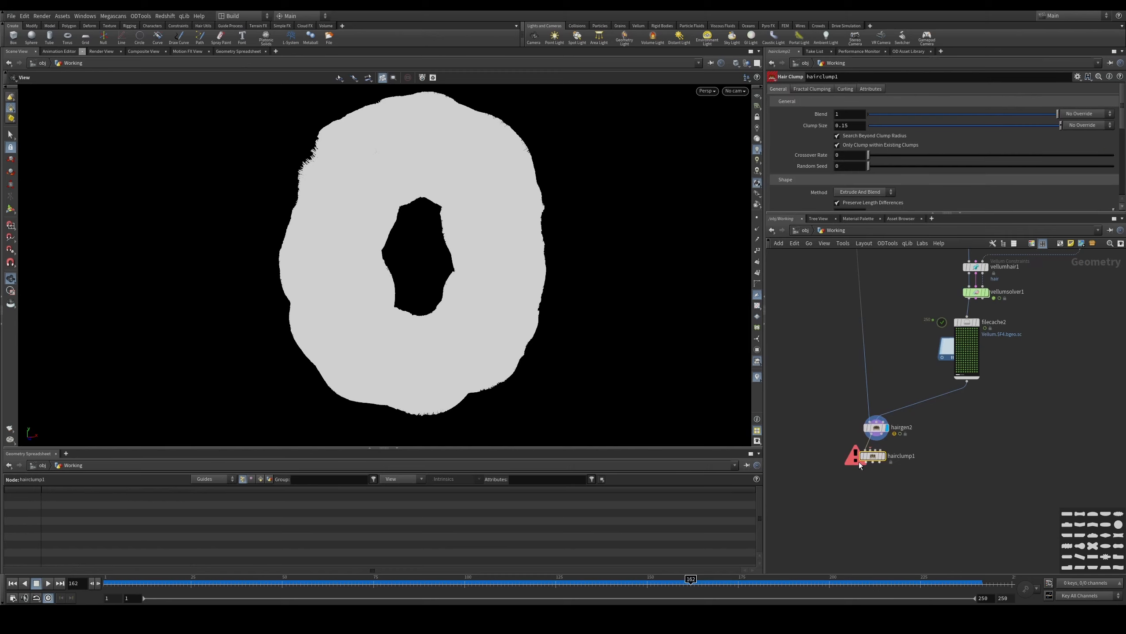
pyautogui.click(858, 462)
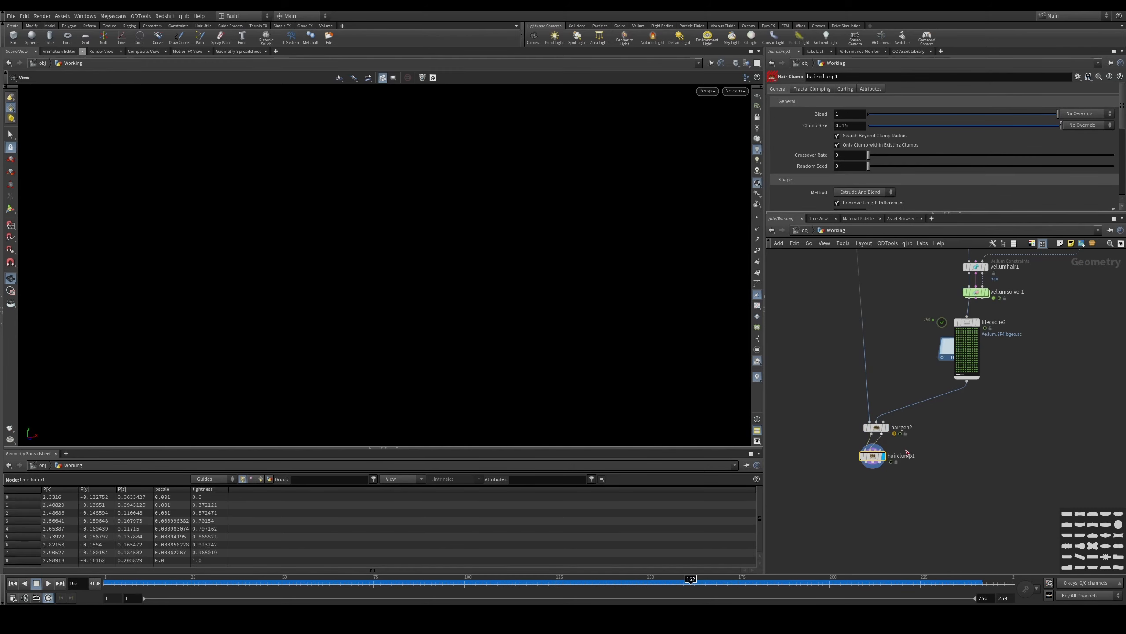
# Step: Align hairclump1 under hairgen2, set its Blend to 0.5 and check the clumping around the ring
pyautogui.scroll(5, 536, 156)
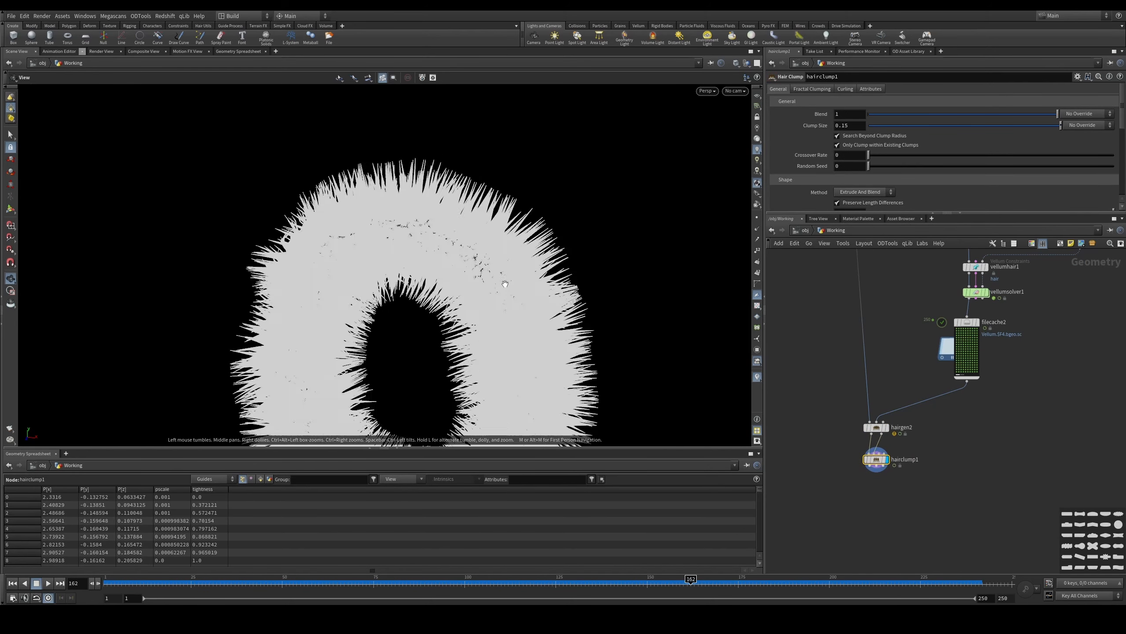
pyautogui.scroll(3, 505, 283)
pyautogui.scroll(-6, 402, 151)
pyautogui.moveTo(403, 151); pyautogui.dragTo(412, 101, button='middle')
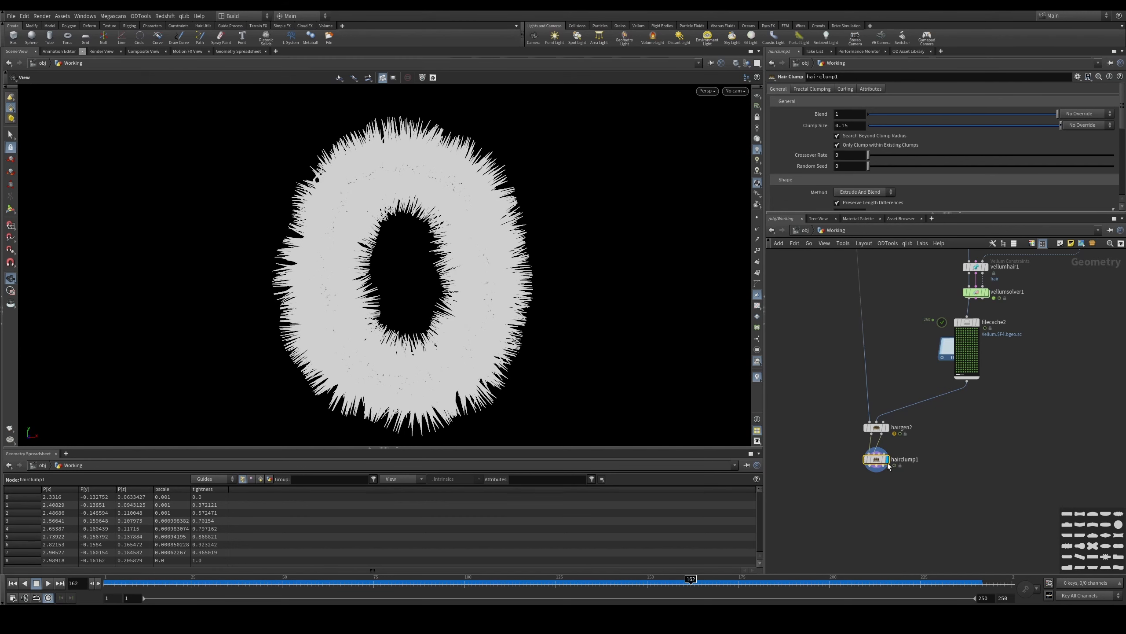
pyautogui.moveTo(882, 461); pyautogui.dragTo(887, 463)
pyautogui.doubleClick(849, 116)
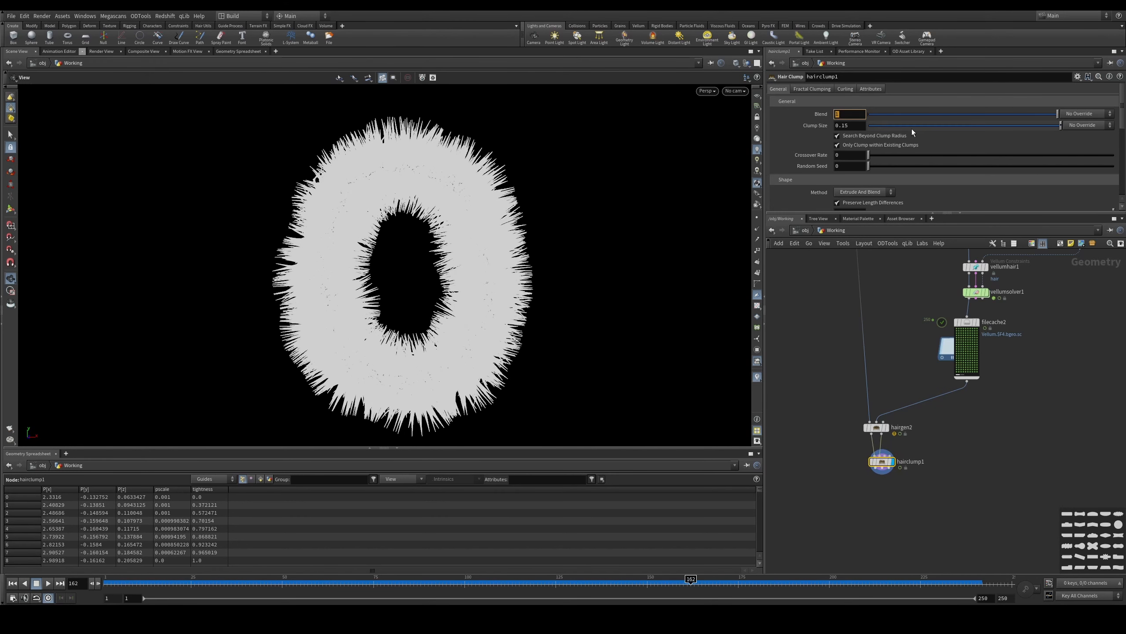
pyautogui.write('0.5')
pyautogui.press('Return')
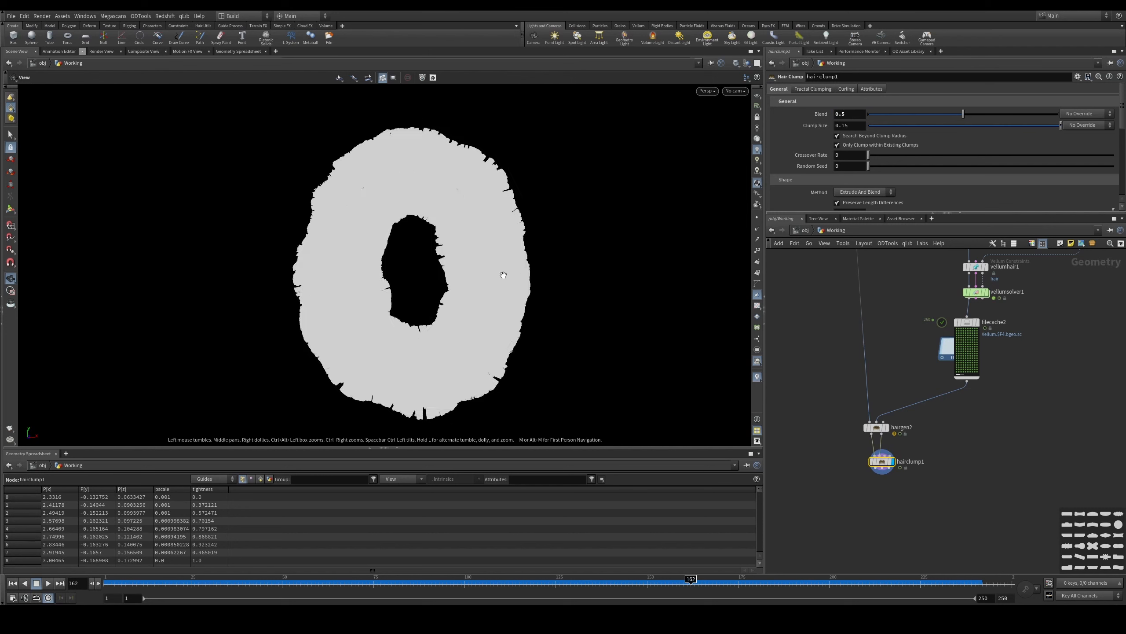
pyautogui.moveTo(506, 271); pyautogui.dragTo(522, 270)
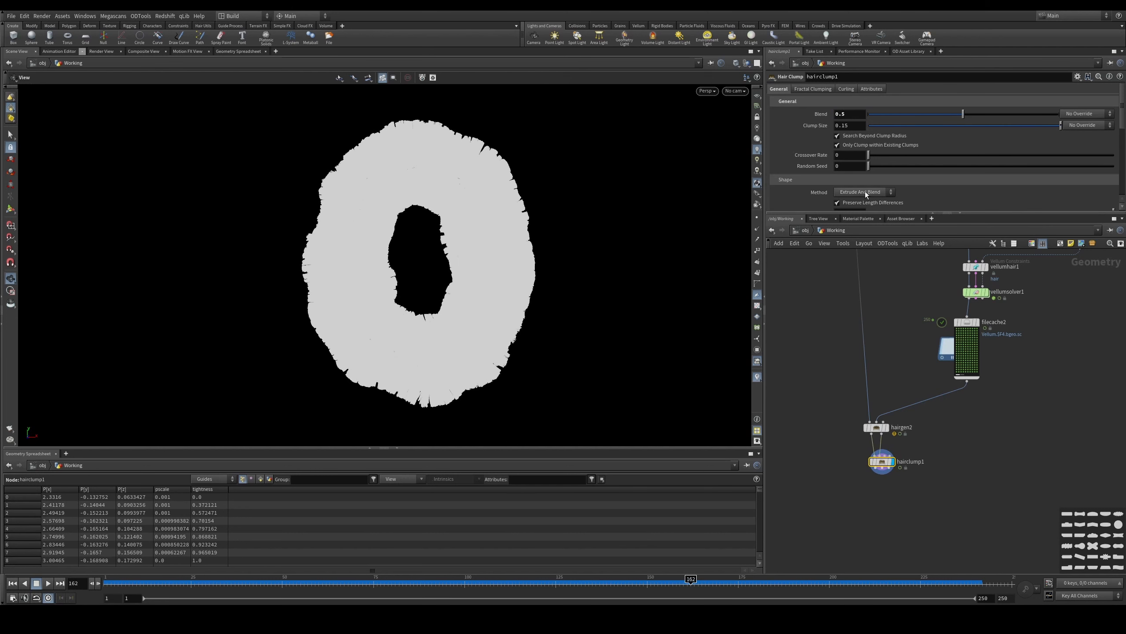
# Step: Set the Hair Width Scale of hairclump1 to 1.2 and its Tightness to about 0.373
pyautogui.moveTo(885, 214); pyautogui.dragTo(885, 354)
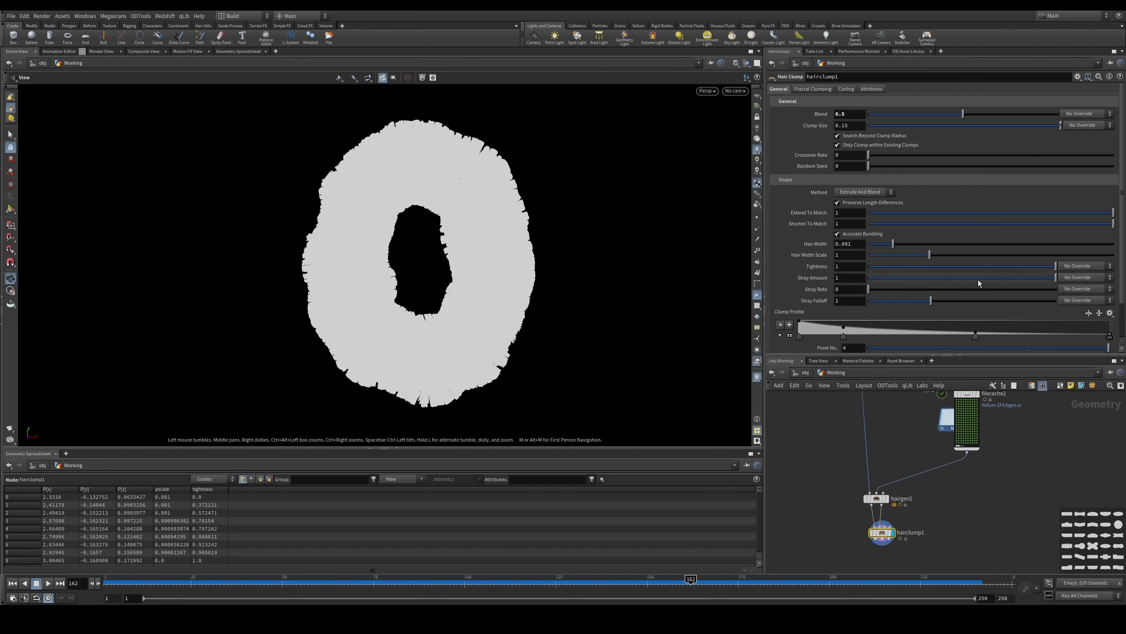
pyautogui.click(849, 254)
pyautogui.write('.2')
pyautogui.moveTo(974, 268); pyautogui.dragTo(939, 269)
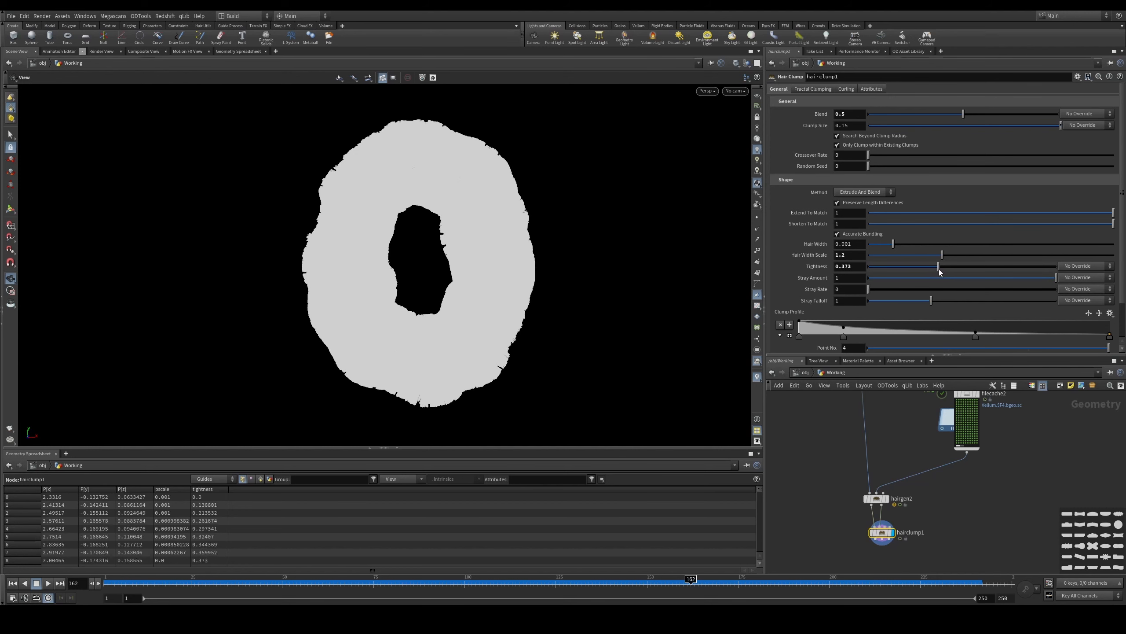
# Step: Try different Stray Amount and Stray Rate values on hairclump1
pyautogui.click(952, 278)
pyautogui.moveTo(946, 280); pyautogui.dragTo(1056, 270)
pyautogui.click(946, 289)
pyautogui.moveTo(943, 291); pyautogui.dragTo(942, 288)
pyautogui.click(984, 277)
# Step: Set hairclump1's fractal clumping to 2.5 Iterations with a Size Reduction of about 0.281
pyautogui.click(813, 89)
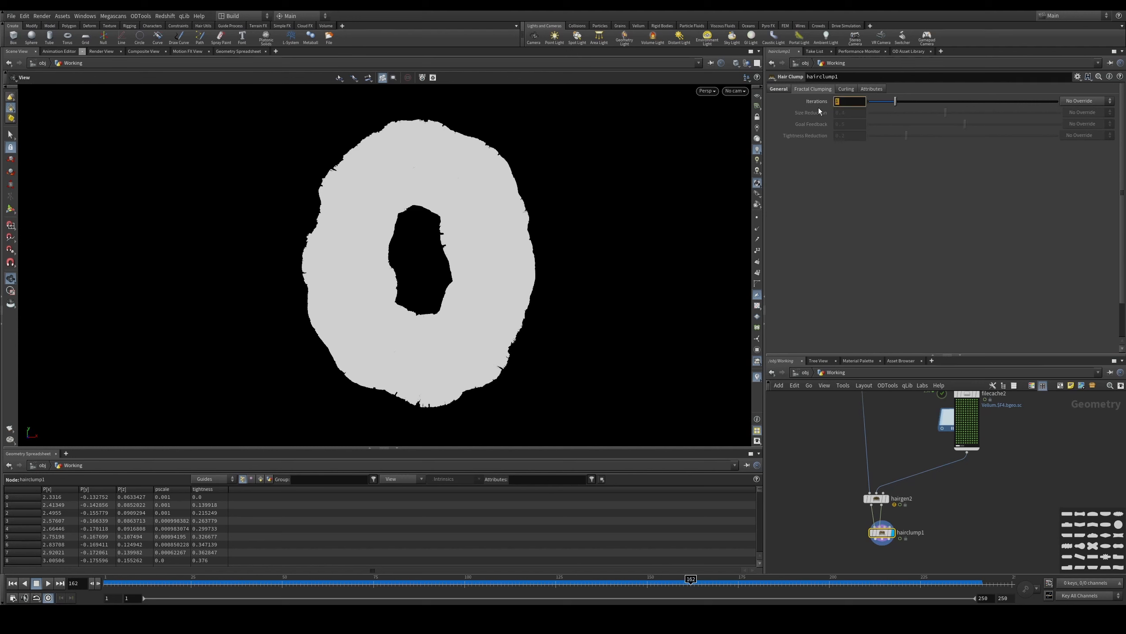
pyautogui.write('2.5')
pyautogui.press('Return')
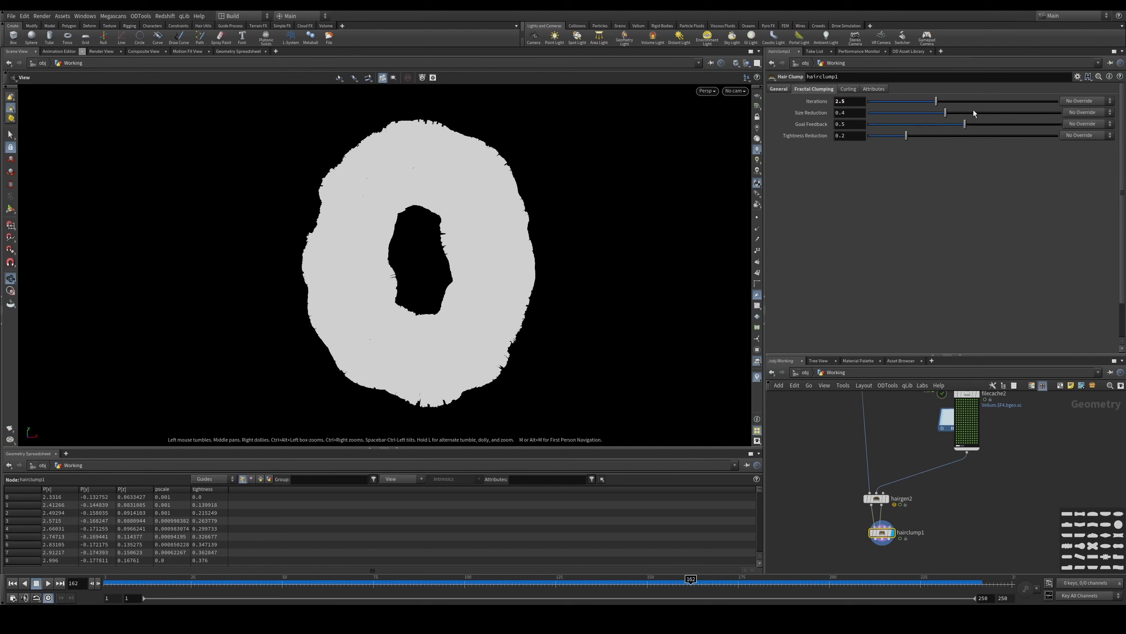
pyautogui.moveTo(933, 115); pyautogui.dragTo(923, 114)
# Step: Add a Guide Process (Set Length) node connected below hairclump1, display it and align it with the chain
pyautogui.moveTo(918, 355); pyautogui.dragTo(916, 291)
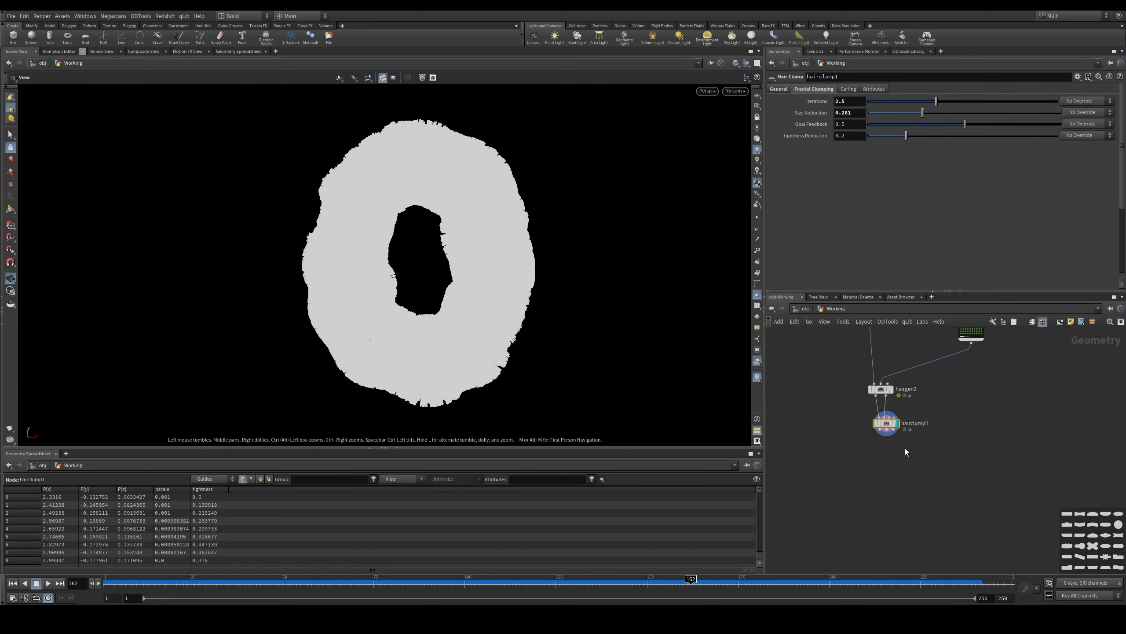
pyautogui.press('Tab')
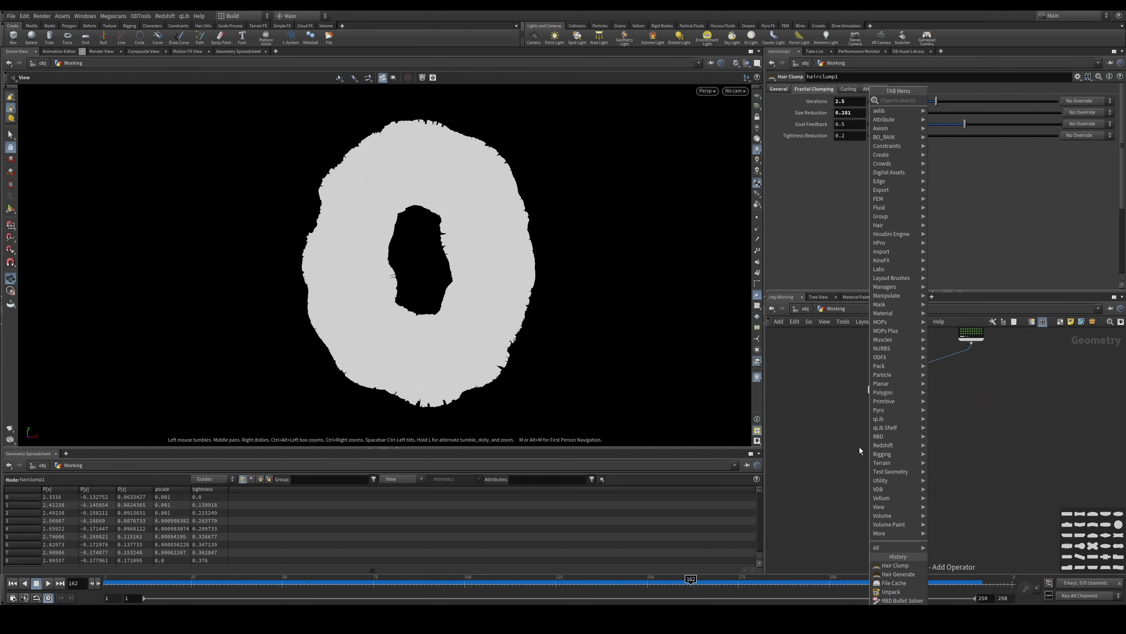
pyautogui.write('set')
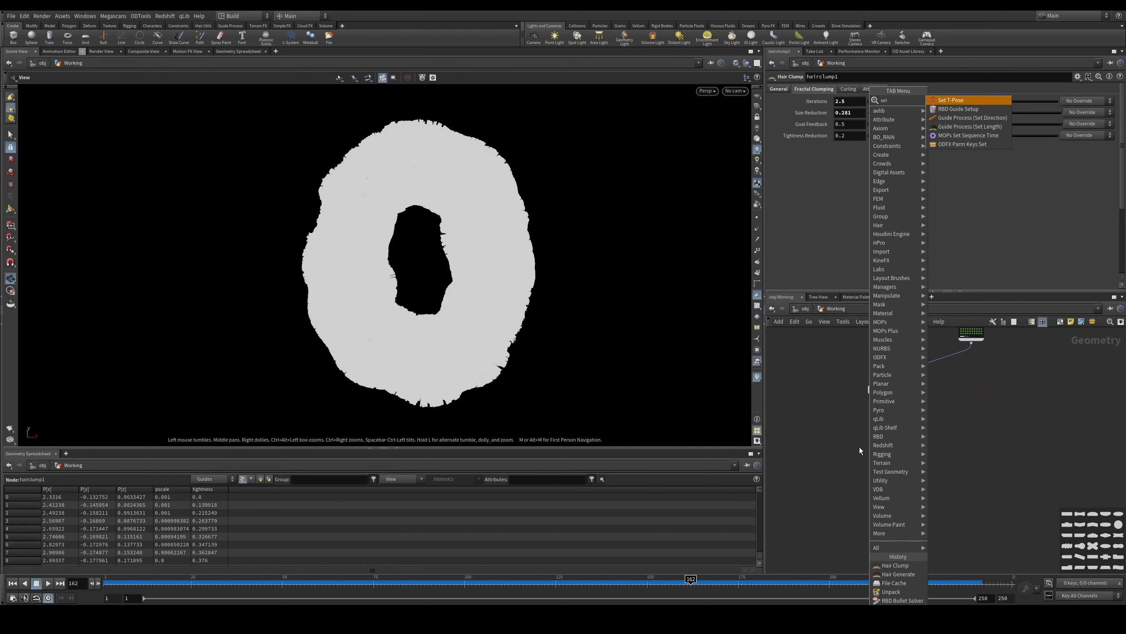
pyautogui.press('Down')
pyautogui.press('Down')
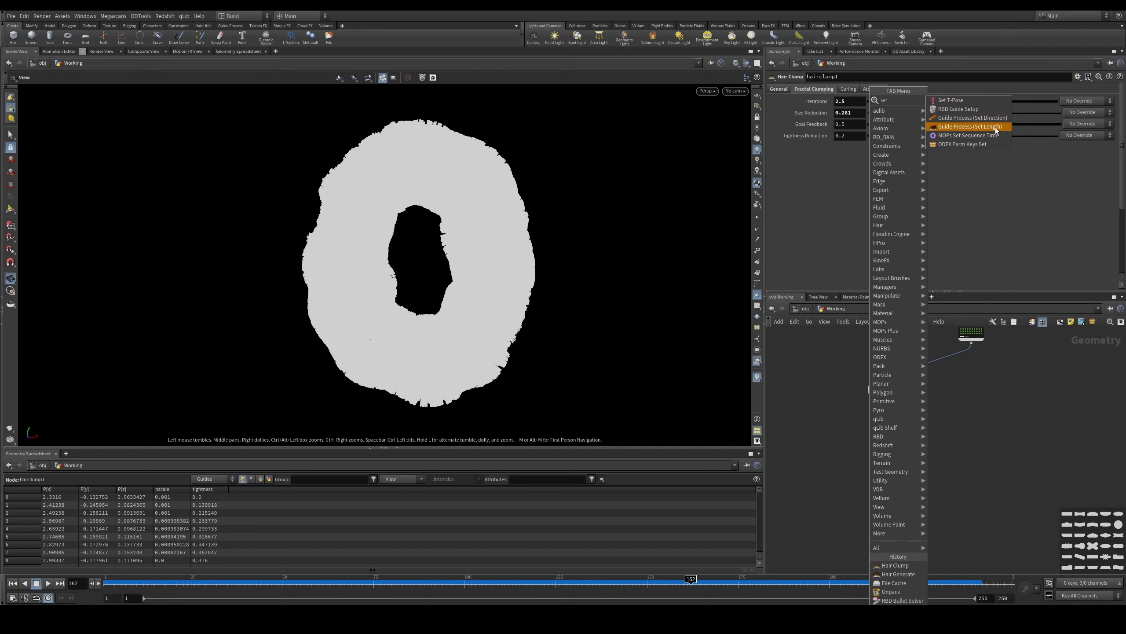
pyautogui.press('Return')
pyautogui.click(886, 452)
pyautogui.scroll(3, 889, 456)
pyautogui.click(868, 420)
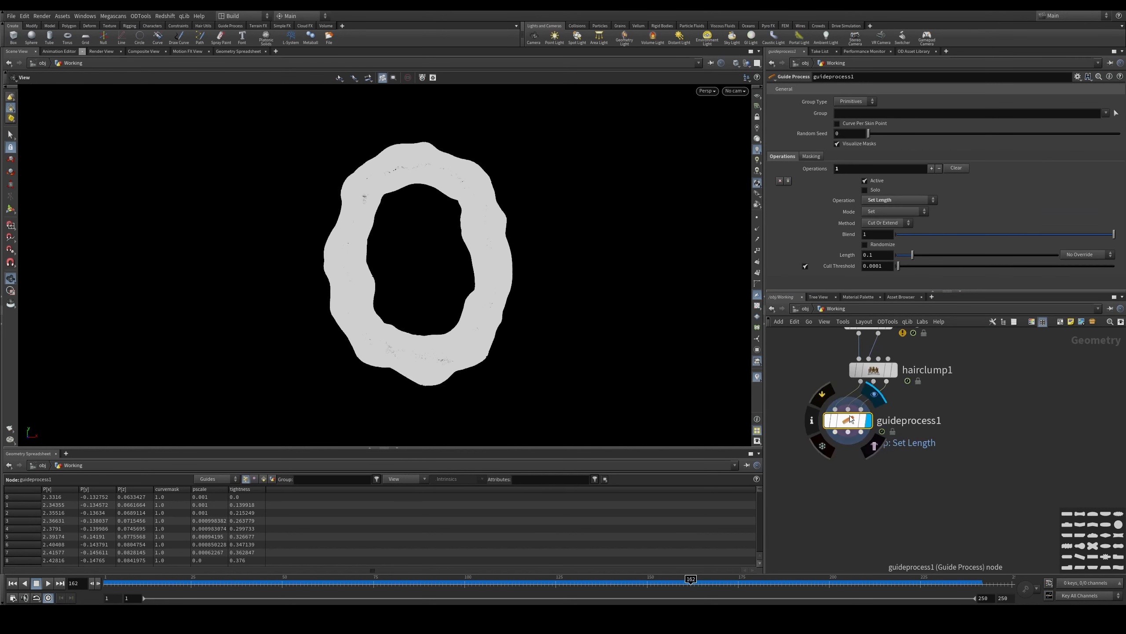
pyautogui.moveTo(850, 420); pyautogui.dragTo(875, 424)
# Step: Switch the length mode of guideprocess1 to Multiply and enable Randomize
pyautogui.moveTo(447, 189); pyautogui.dragTo(464, 186, button='right')
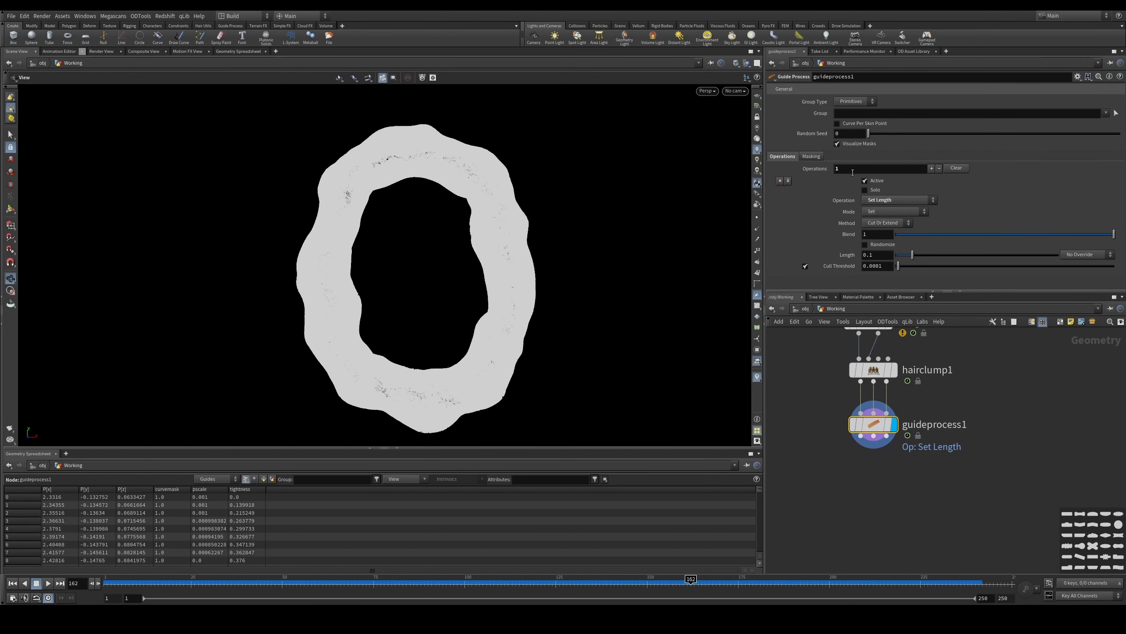
pyautogui.click(873, 255)
pyautogui.click(913, 212)
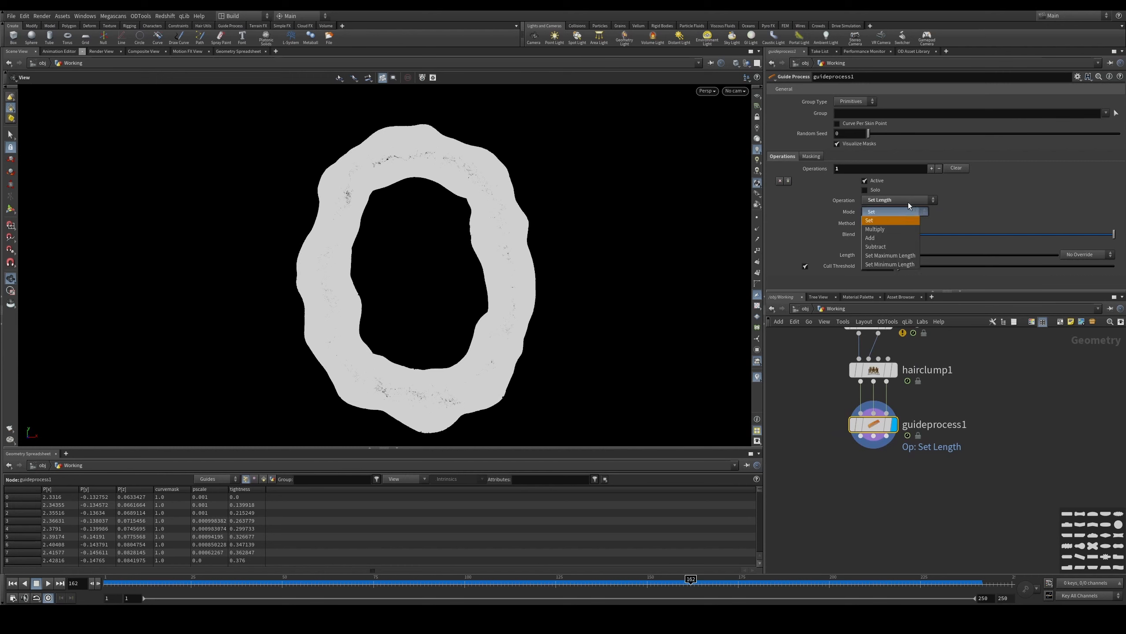
pyautogui.click(908, 209)
pyautogui.click(918, 211)
pyautogui.click(892, 229)
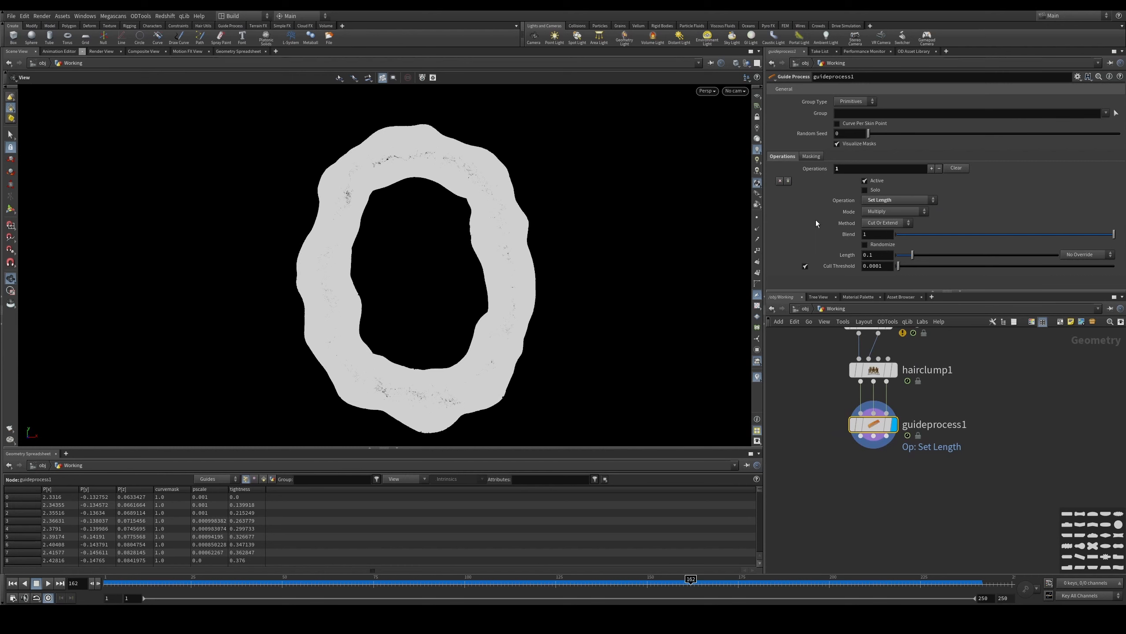
pyautogui.click(890, 246)
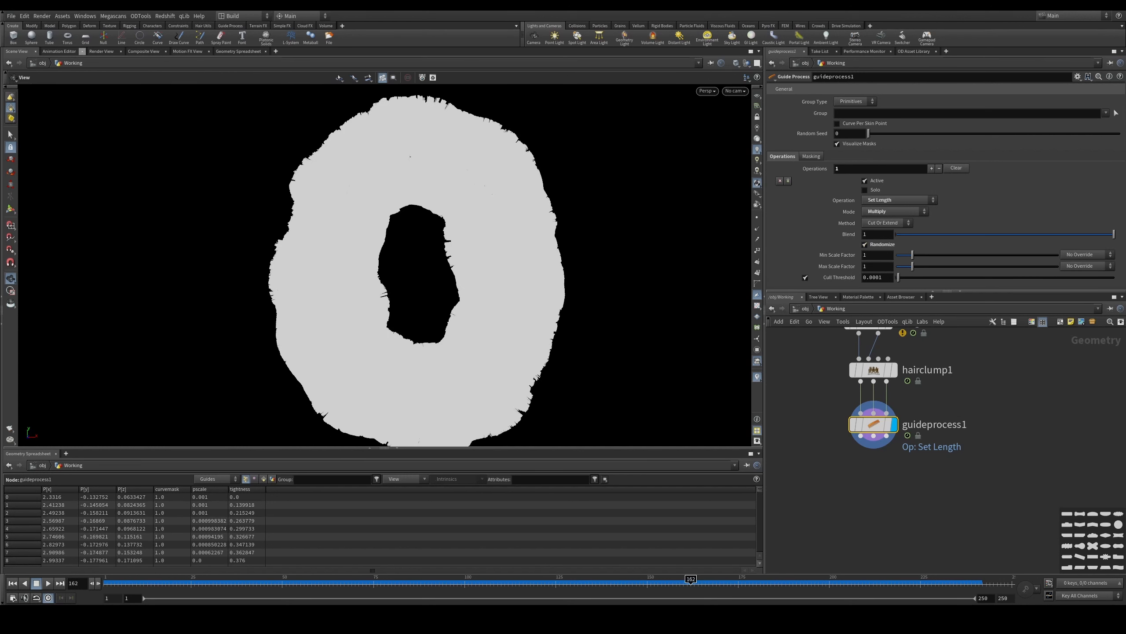
# Step: Set the Min Scale Factor to 0.8 and Max Scale Factor to 1.2, and compare the hair with hairclump1's output
pyautogui.click(878, 254)
pyautogui.press('Tab')
pyautogui.write('1.')
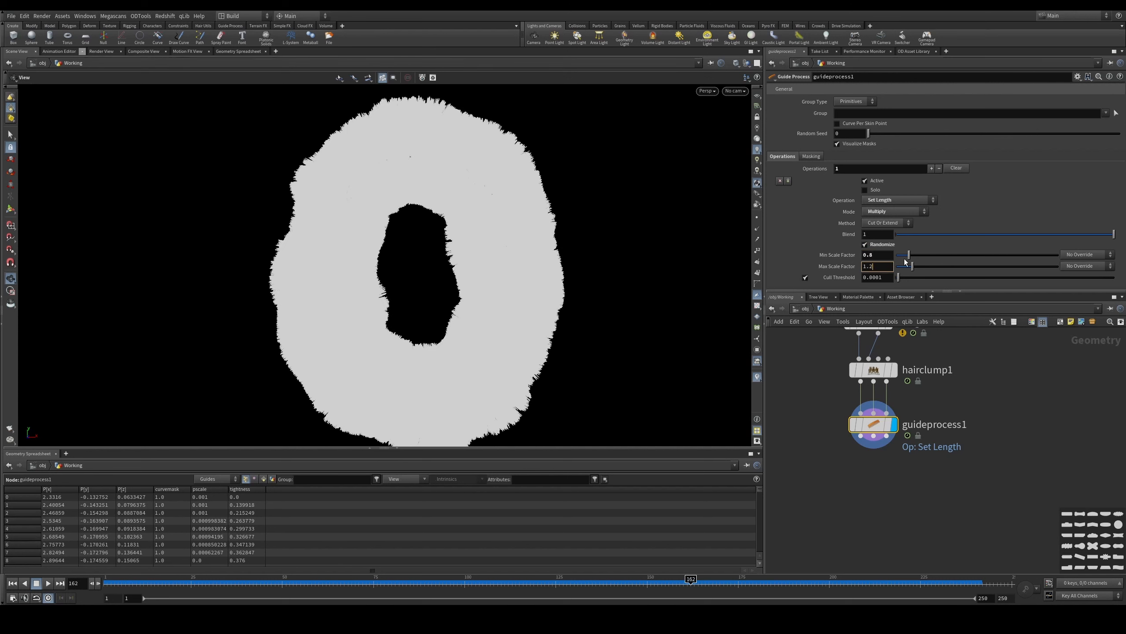
pyautogui.write('2')
pyautogui.press('Return')
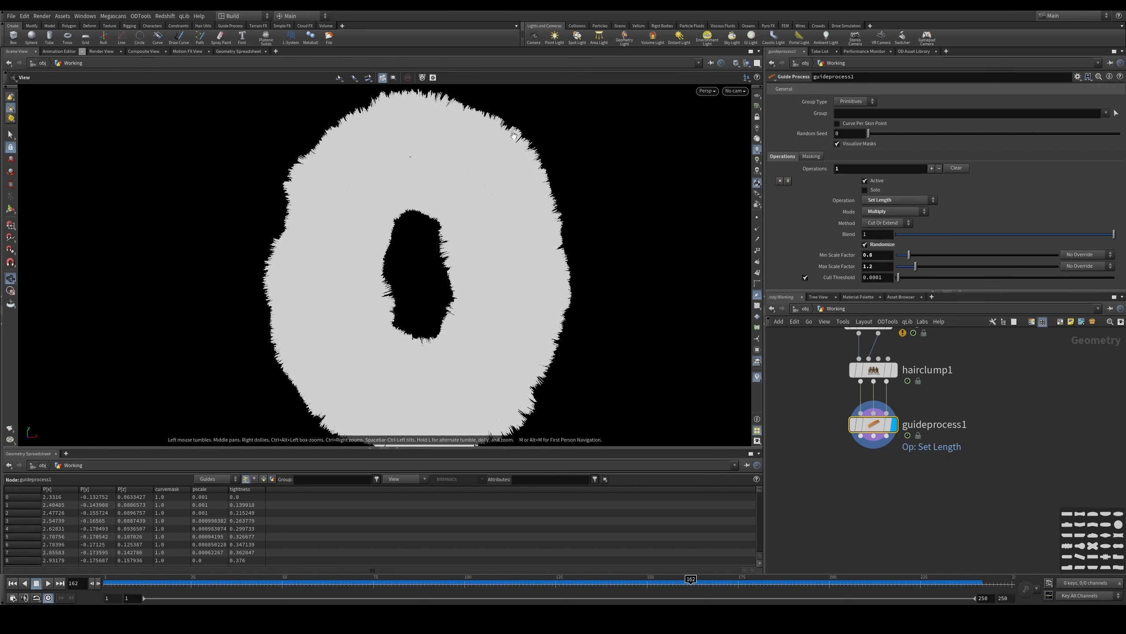
pyautogui.click(892, 371)
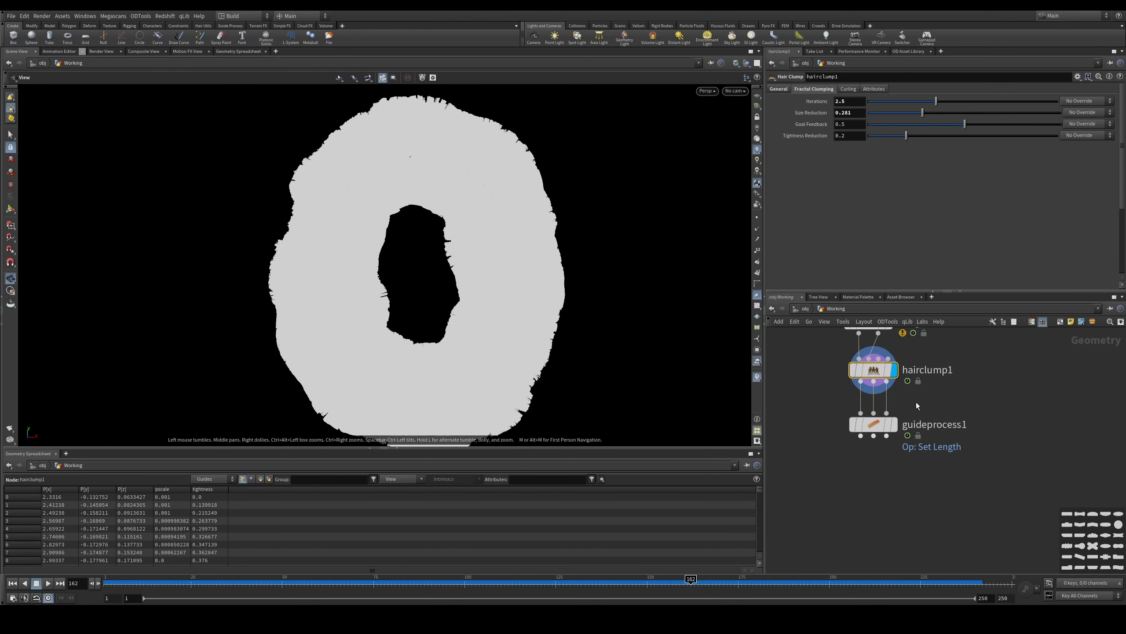
pyautogui.click(894, 424)
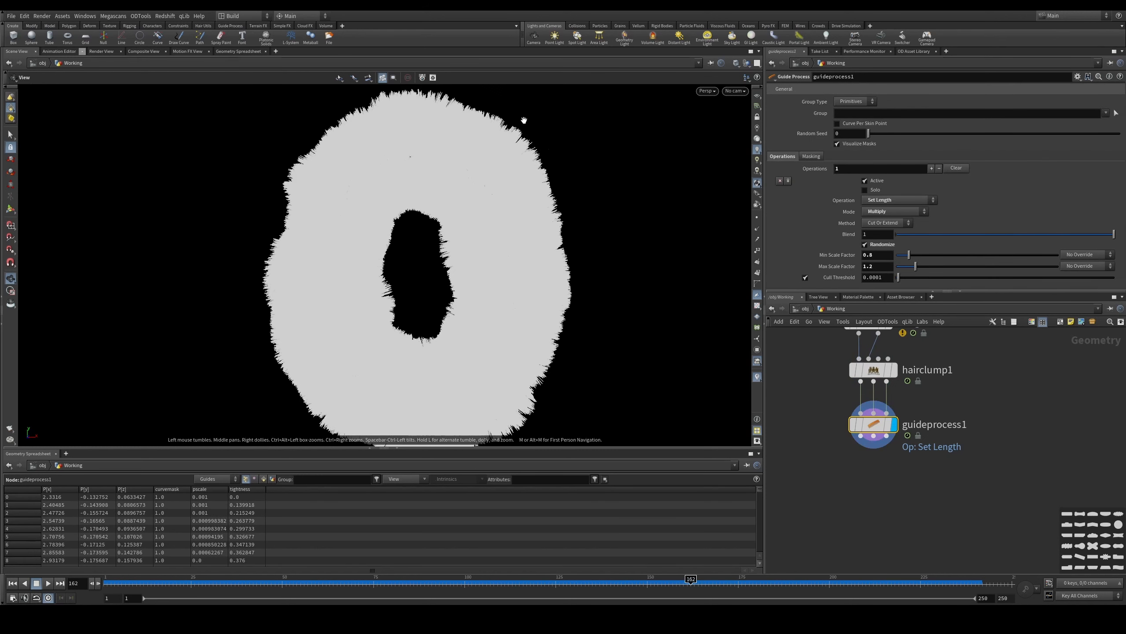
# Step: Add a Guide Process (Frizz) node connected below guideprocess1, align it and display it
pyautogui.press('Tab')
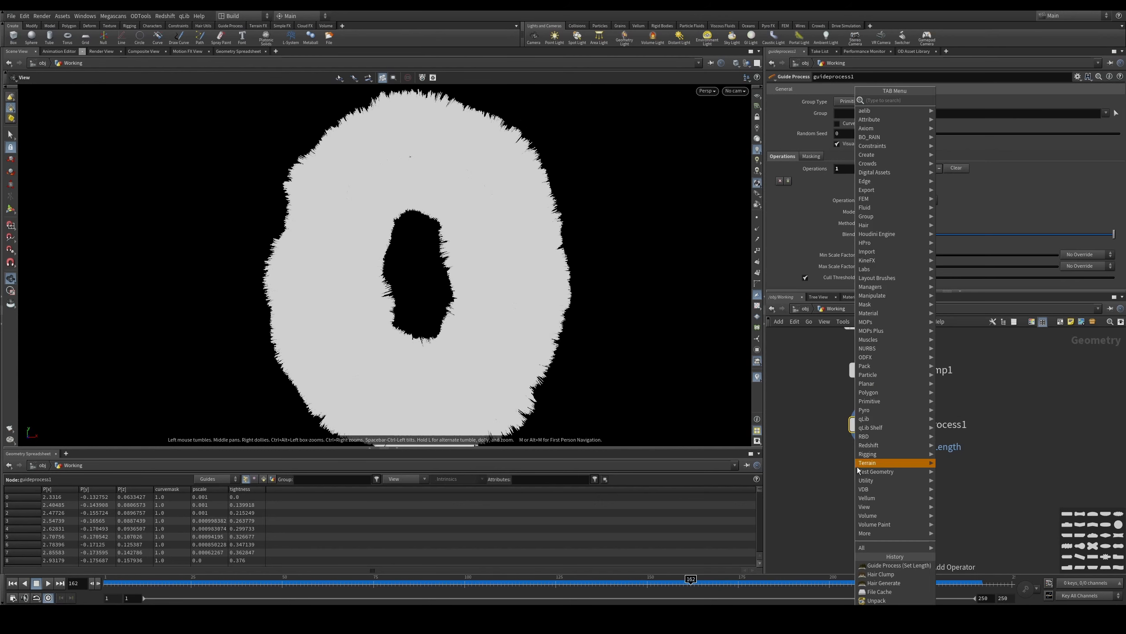
pyautogui.write('fri')
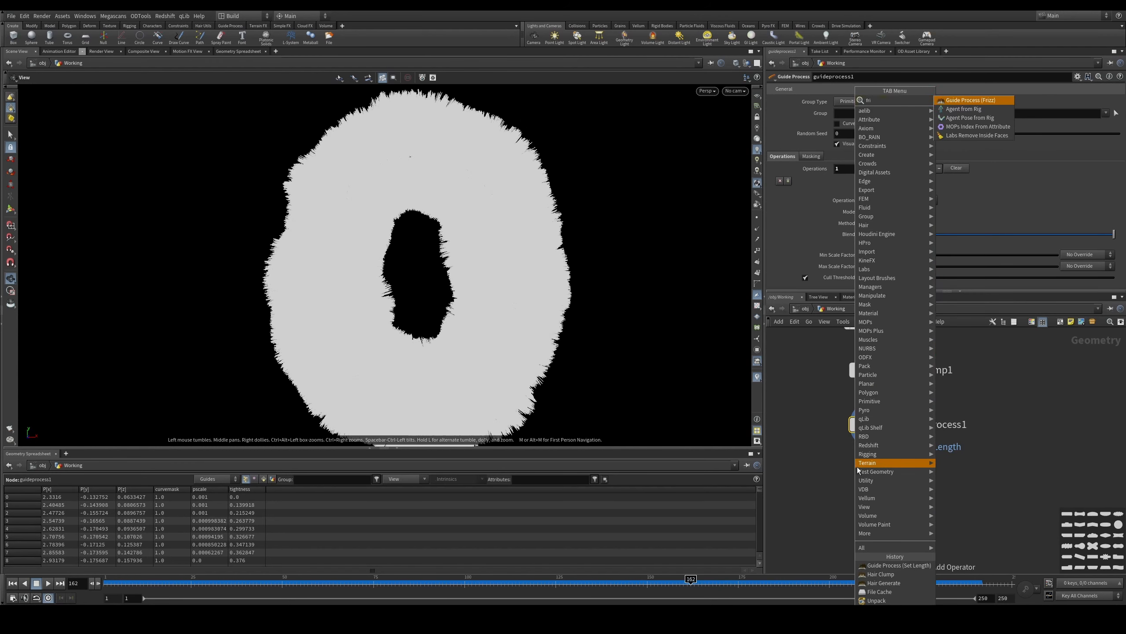
pyautogui.press('Return')
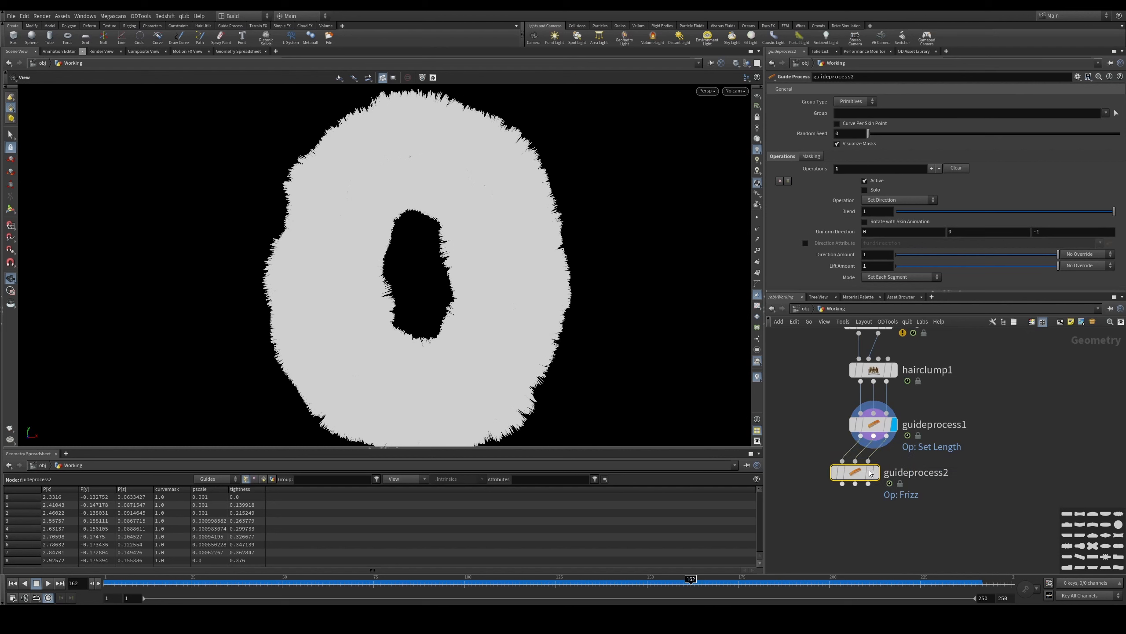
pyautogui.moveTo(857, 473); pyautogui.dragTo(876, 472)
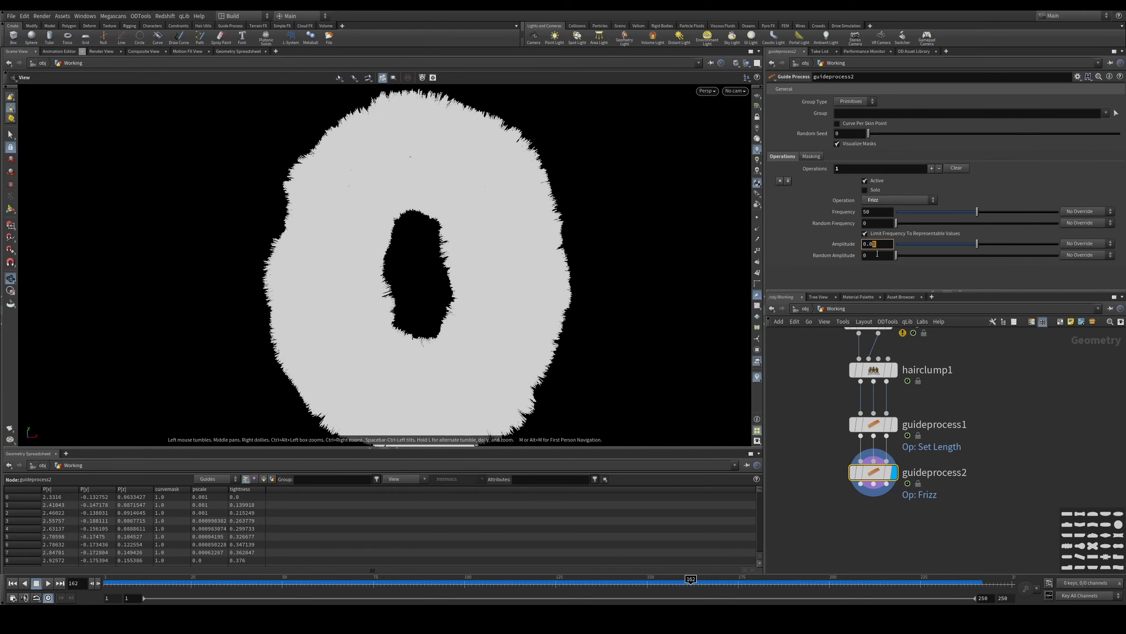
# Step: Set the frizz Amplitude of guideprocess2 to 0.01 and compare the hair tips up close with guideprocess1's output
pyautogui.press('Return')
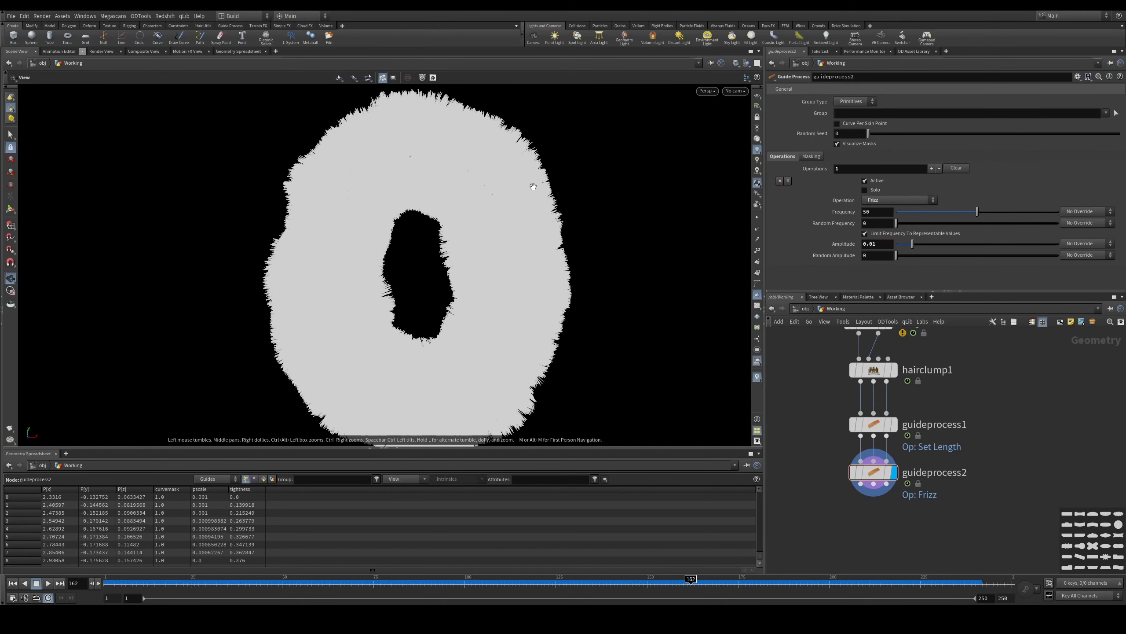
pyautogui.scroll(10, 574, 195)
pyautogui.scroll(6, 528, 184)
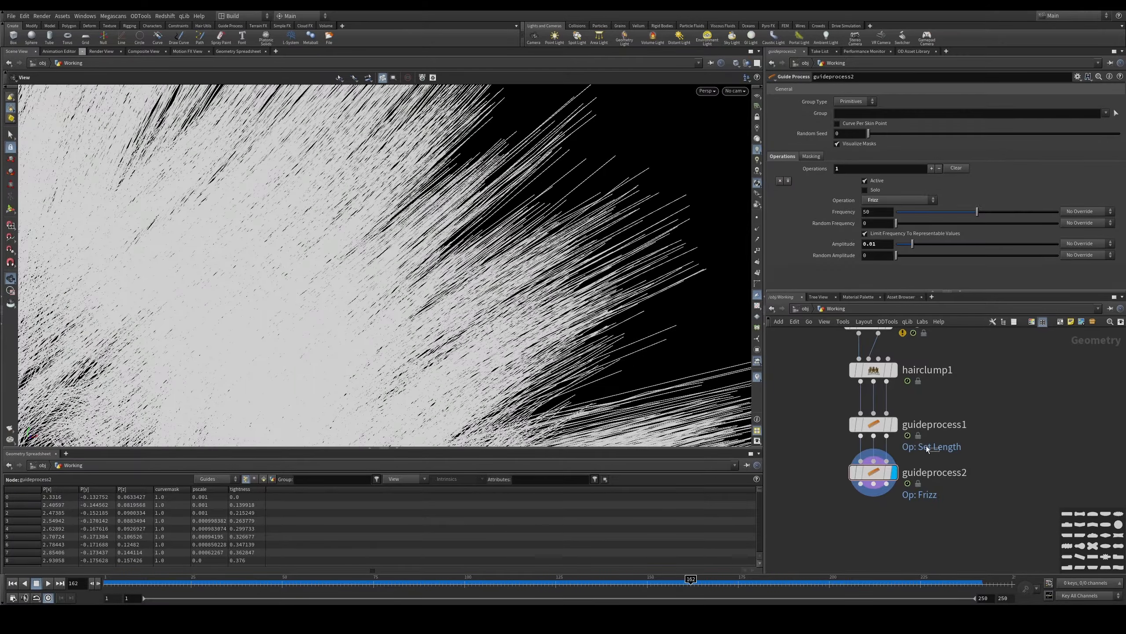
pyautogui.moveTo(928, 448); pyautogui.dragTo(876, 424)
pyautogui.press('r')
pyautogui.moveTo(816, 450); pyautogui.dragTo(921, 490)
pyautogui.press('r')
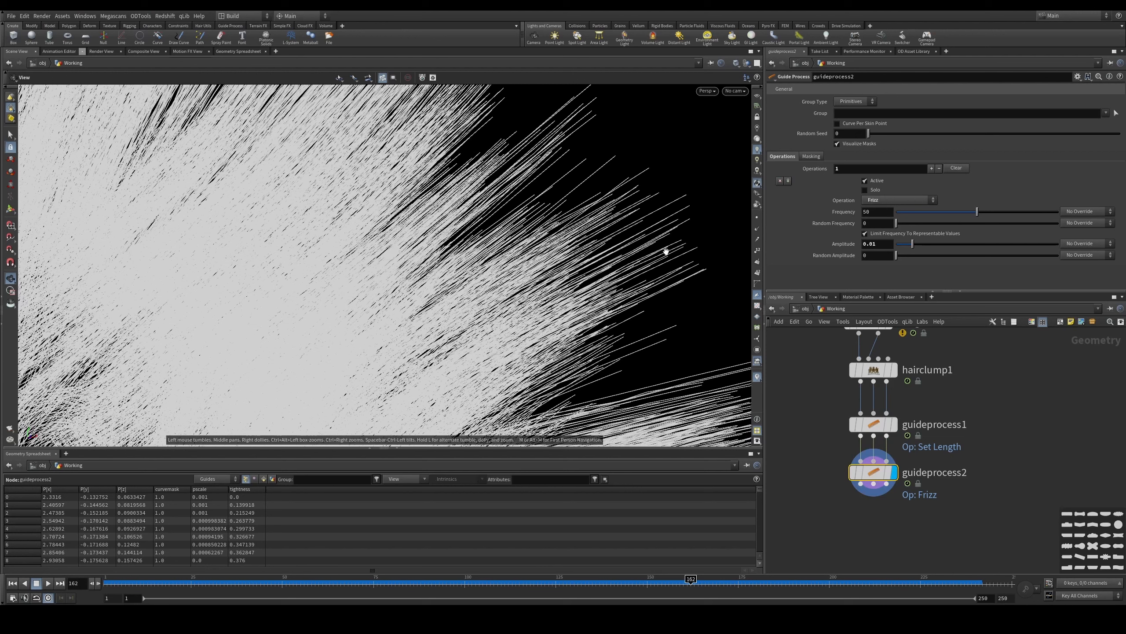
# Step: Add a Null wired to the output of filecache1 and rename it OUT_COL
pyautogui.scroll(-10, 610, 156)
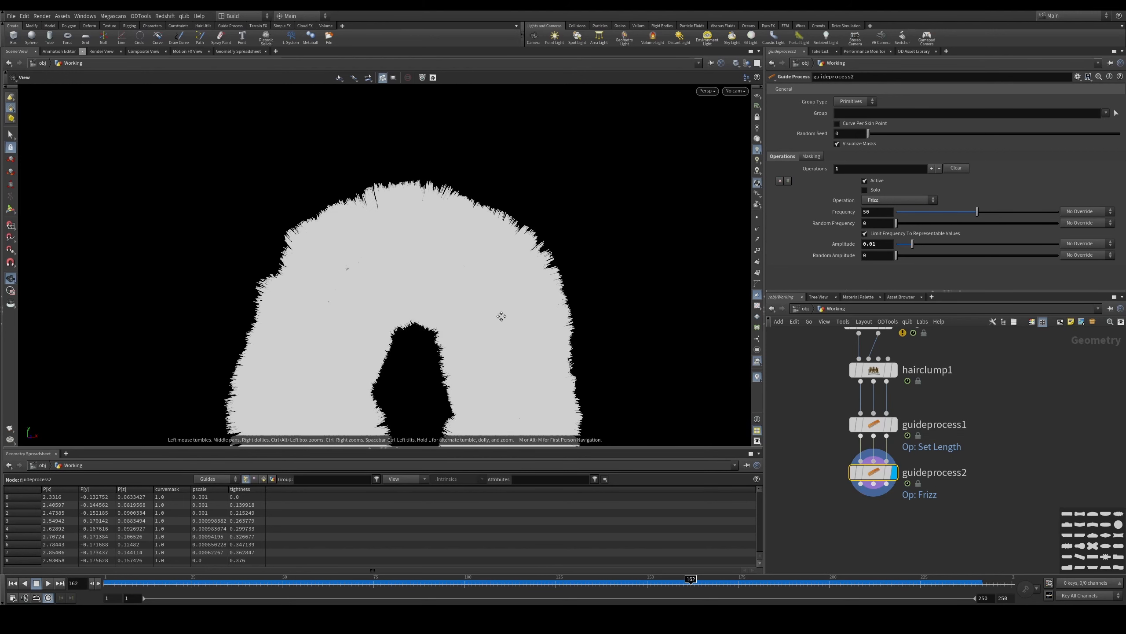
pyautogui.scroll(-5, 973, 381)
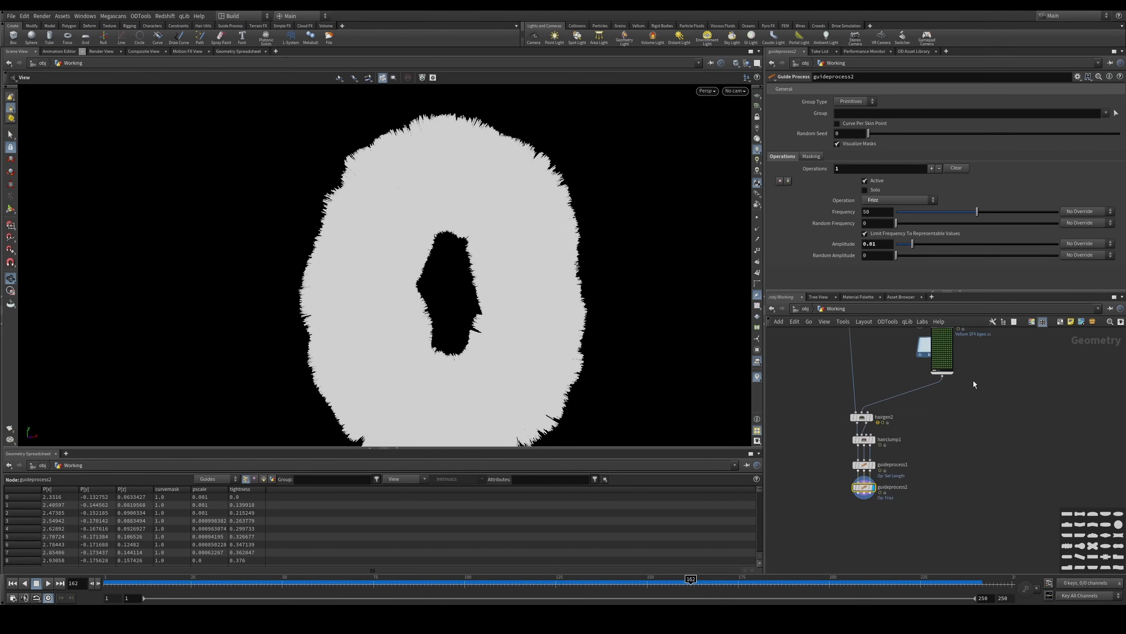
pyautogui.click(912, 428)
pyautogui.press('Escape')
pyautogui.moveTo(995, 402); pyautogui.dragTo(905, 513, button='middle')
pyautogui.click(925, 421)
pyautogui.press('Tab')
pyautogui.write('null')
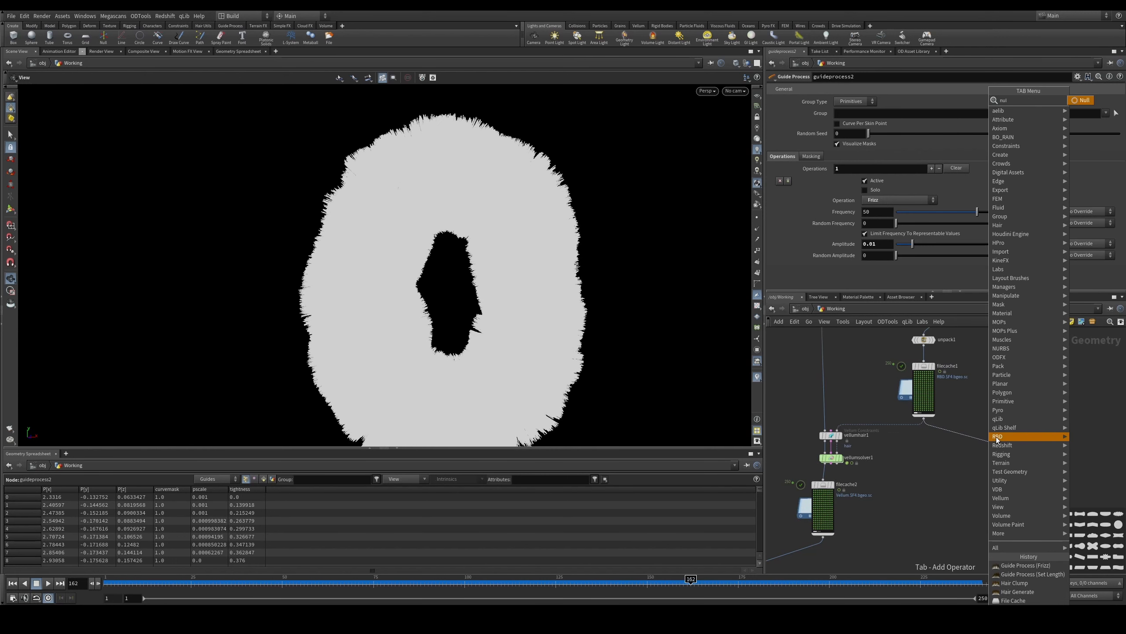
pyautogui.press('Return')
pyautogui.click(992, 441)
pyautogui.doubleClick(1007, 442)
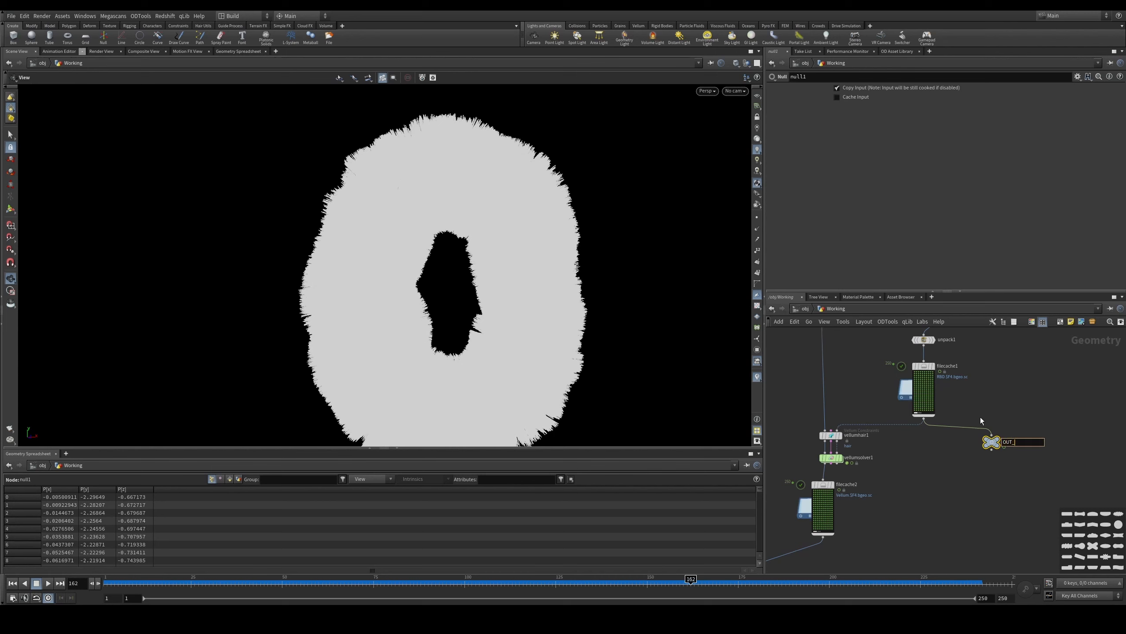
pyautogui.press('Return')
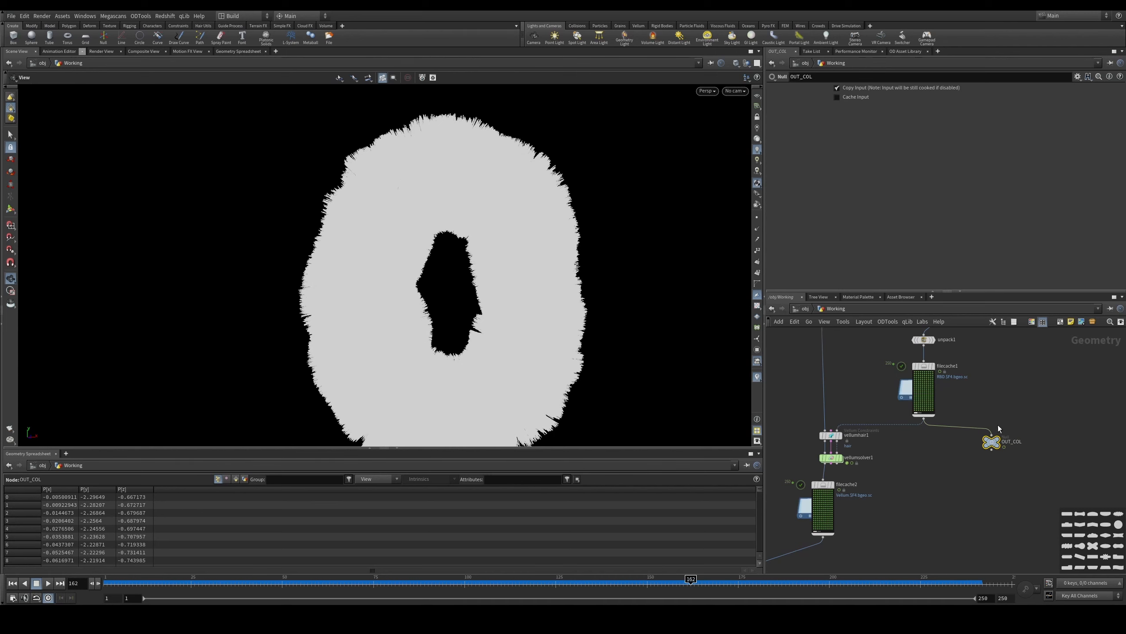
# Step: Color the OUT_COL null red and give it a different node shape from the shape palette
pyautogui.press('c')
pyautogui.click(1080, 516)
pyautogui.press('s')
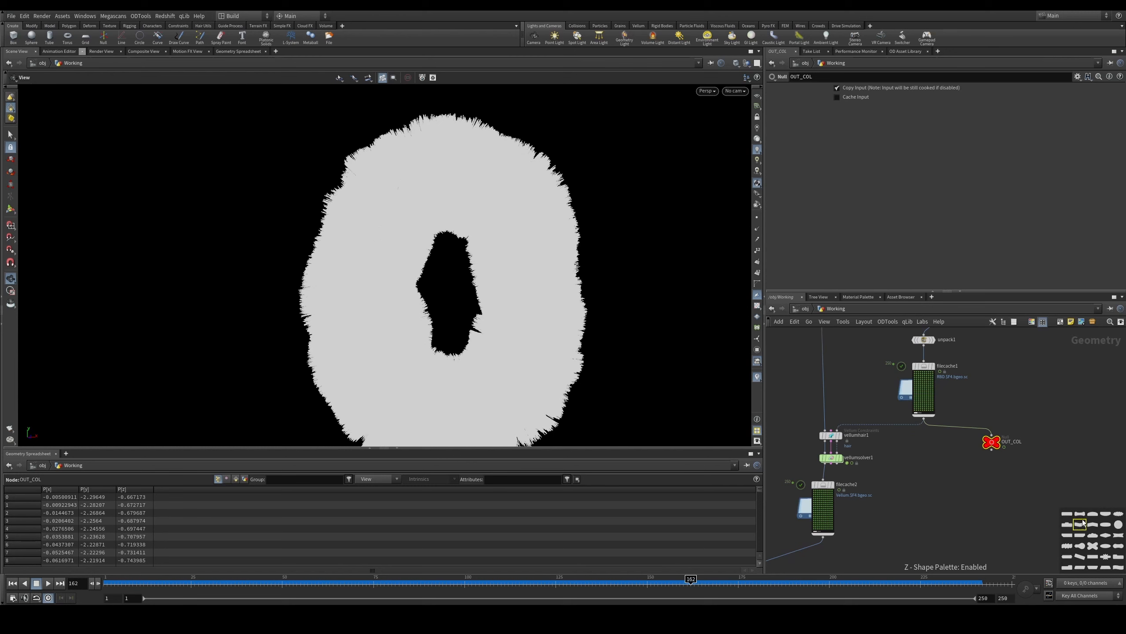
# Step: Duplicate the OUT_COL null onto the surface wire leading into hairgen2 and rename the copy OUT_SURFACE
pyautogui.scroll(-4, 988, 433)
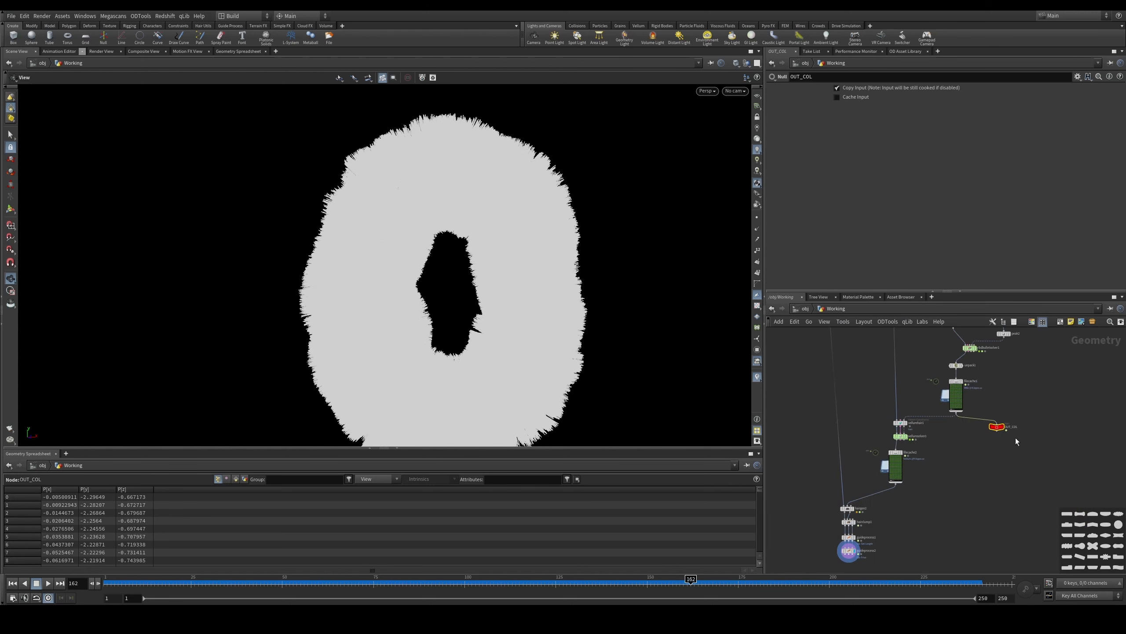
pyautogui.keyDown('alt'); pyautogui.moveTo(996, 427); pyautogui.dragTo(839, 418); pyautogui.keyUp('alt')
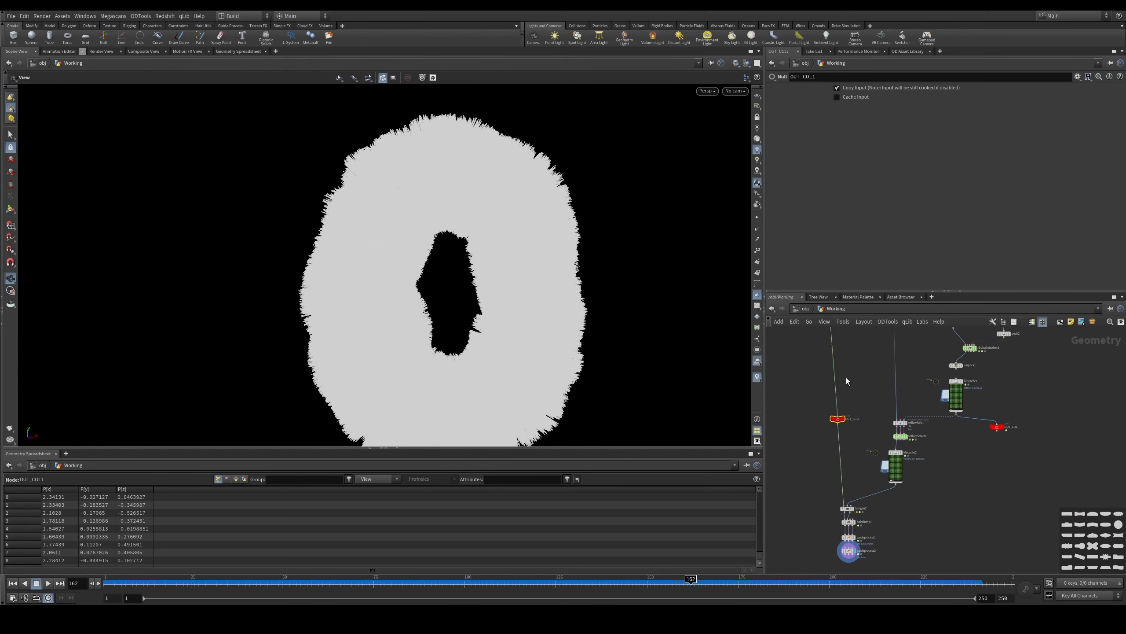
pyautogui.moveTo(866, 407); pyautogui.dragTo(877, 516, button='middle')
pyautogui.scroll(6, 862, 529)
pyautogui.click(866, 440)
pyautogui.moveTo(859, 440); pyautogui.dragTo(887, 440)
pyautogui.write('SURFACE')
pyautogui.press('Return')
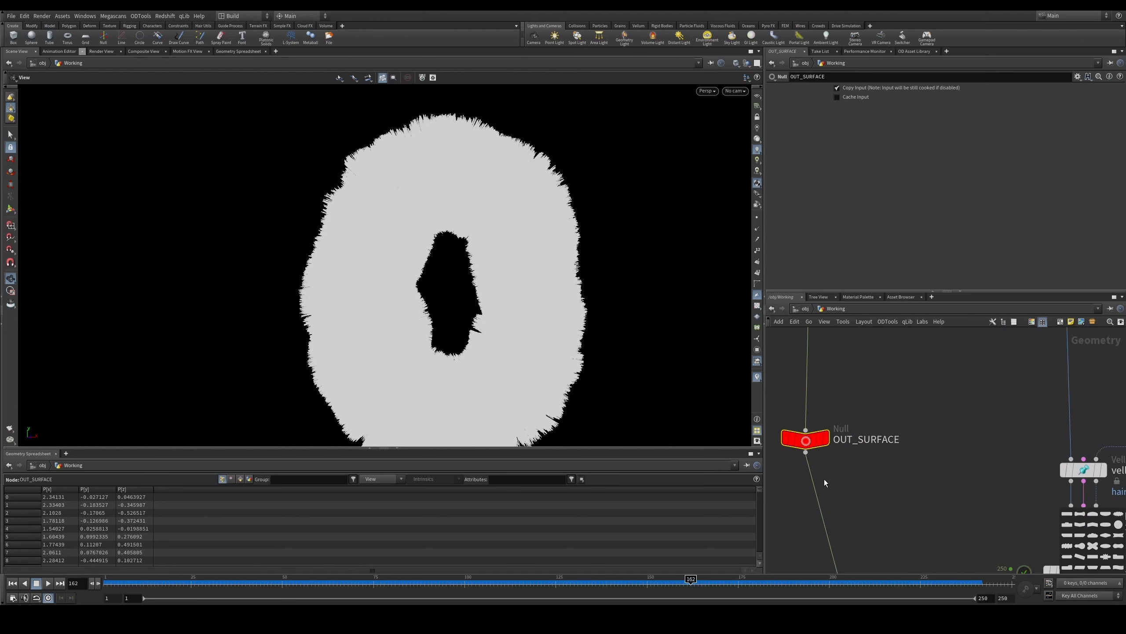
# Step: Check the styled hair near the start and at frame 220, and return to frame 1
pyautogui.scroll(-4, 909, 439)
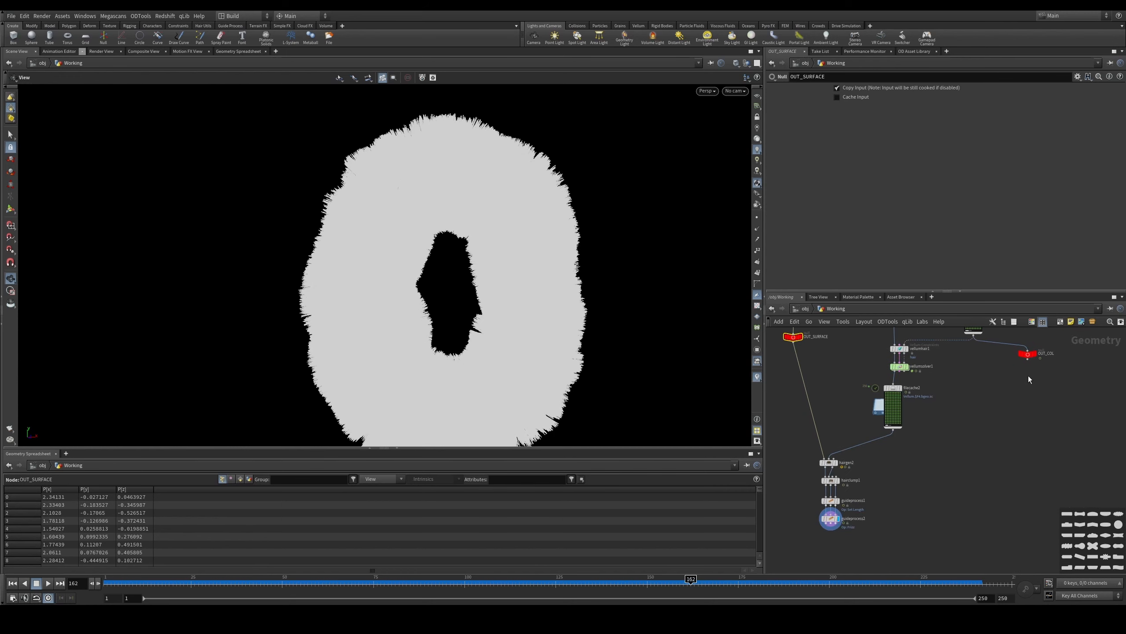
pyautogui.moveTo(982, 449); pyautogui.dragTo(991, 393, button='middle')
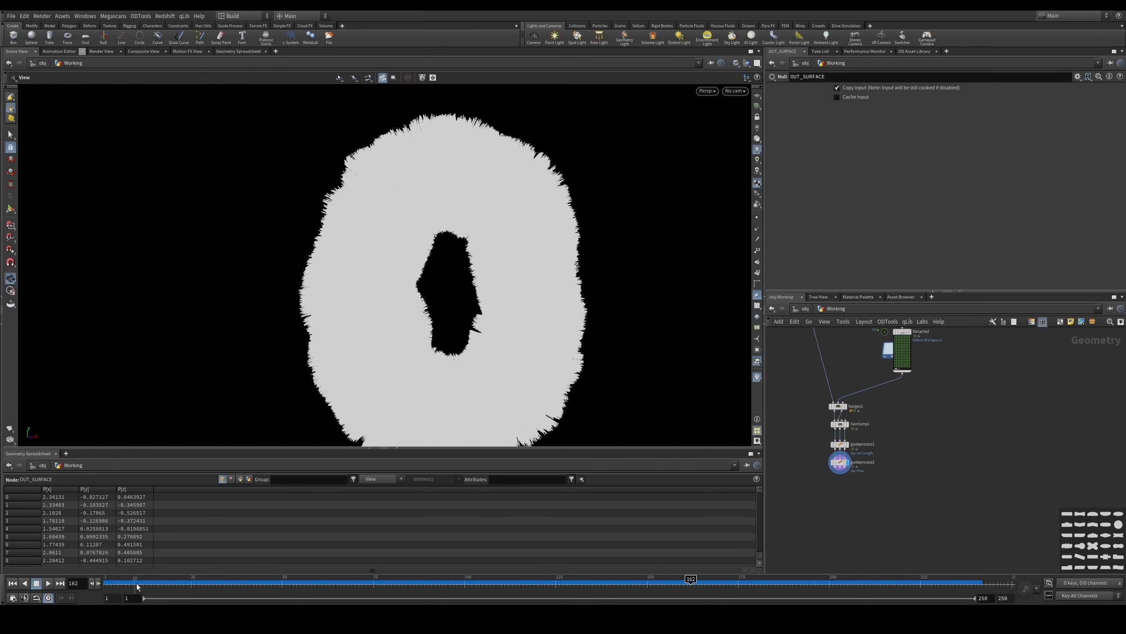
pyautogui.click(125, 584)
pyautogui.click(902, 583)
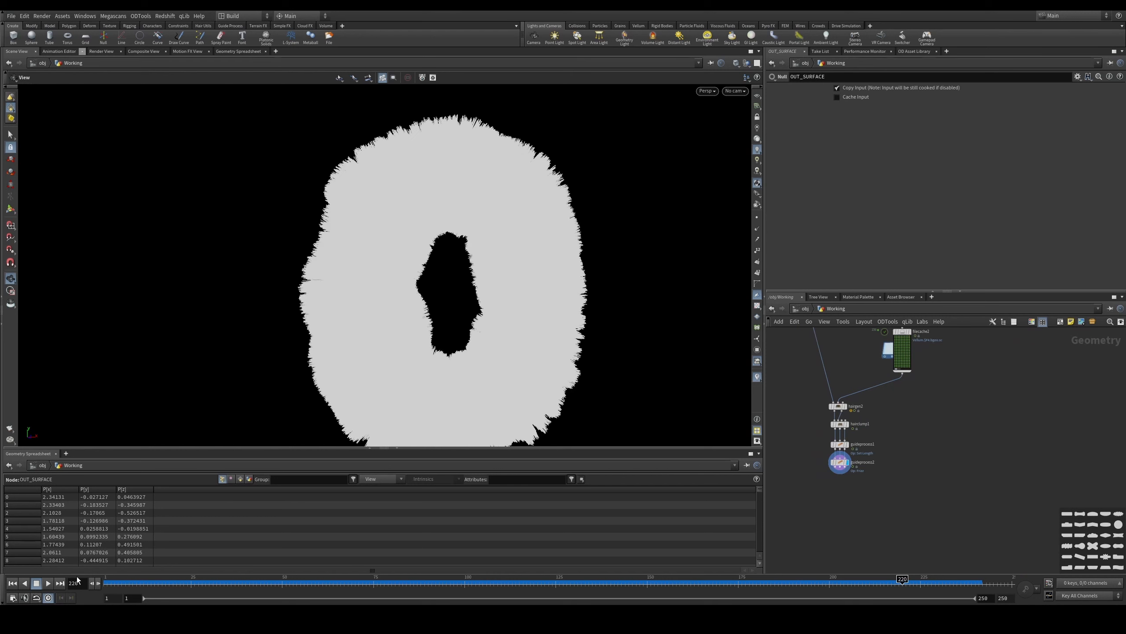
pyautogui.click(13, 583)
# Step: Add a Solver node, wiring guideprocess2 into its first input and the filecache1 output into its second input
pyautogui.press('Tab')
pyautogui.write('solver')
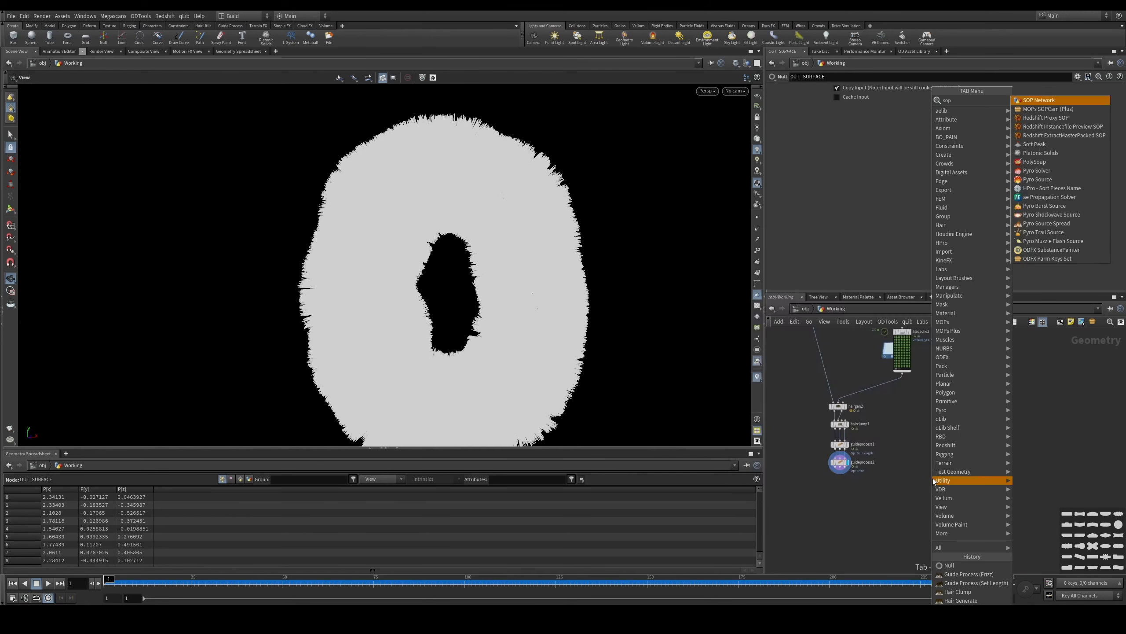
pyautogui.press('Return')
pyautogui.click(934, 497)
pyautogui.moveTo(835, 467); pyautogui.dragTo(928, 492)
pyautogui.moveTo(944, 443); pyautogui.dragTo(912, 504, button='middle')
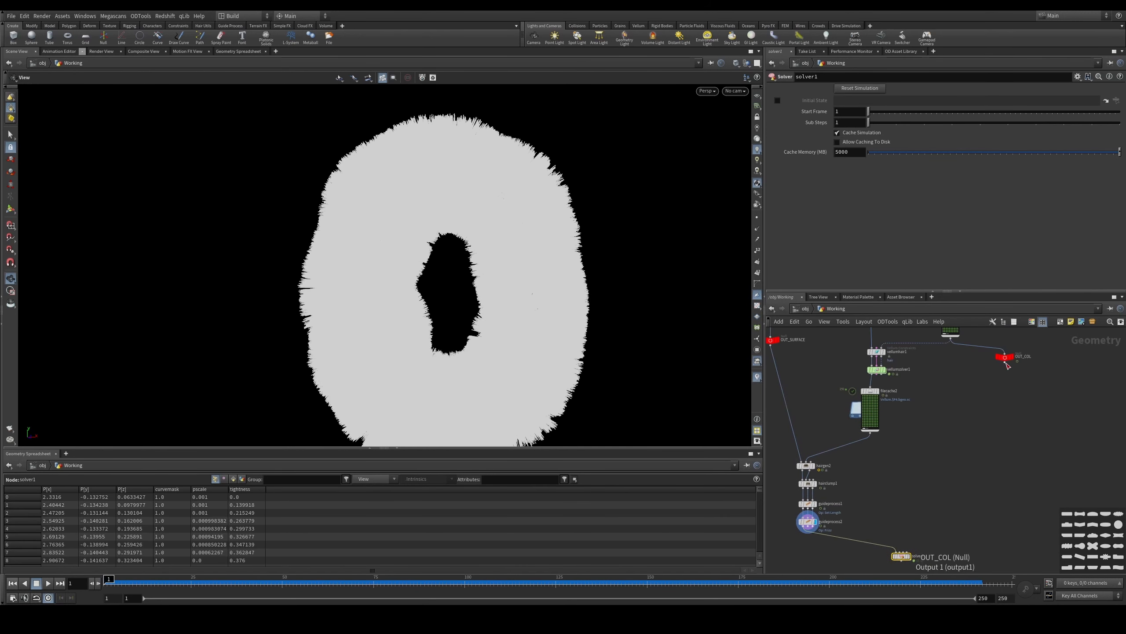
pyautogui.moveTo(1005, 362); pyautogui.dragTo(899, 552)
pyautogui.moveTo(951, 339); pyautogui.dragTo(900, 552)
pyautogui.moveTo(930, 517); pyautogui.dragTo(967, 427, button='middle')
pyautogui.scroll(3, 918, 453)
pyautogui.moveTo(928, 446); pyautogui.dragTo(927, 433)
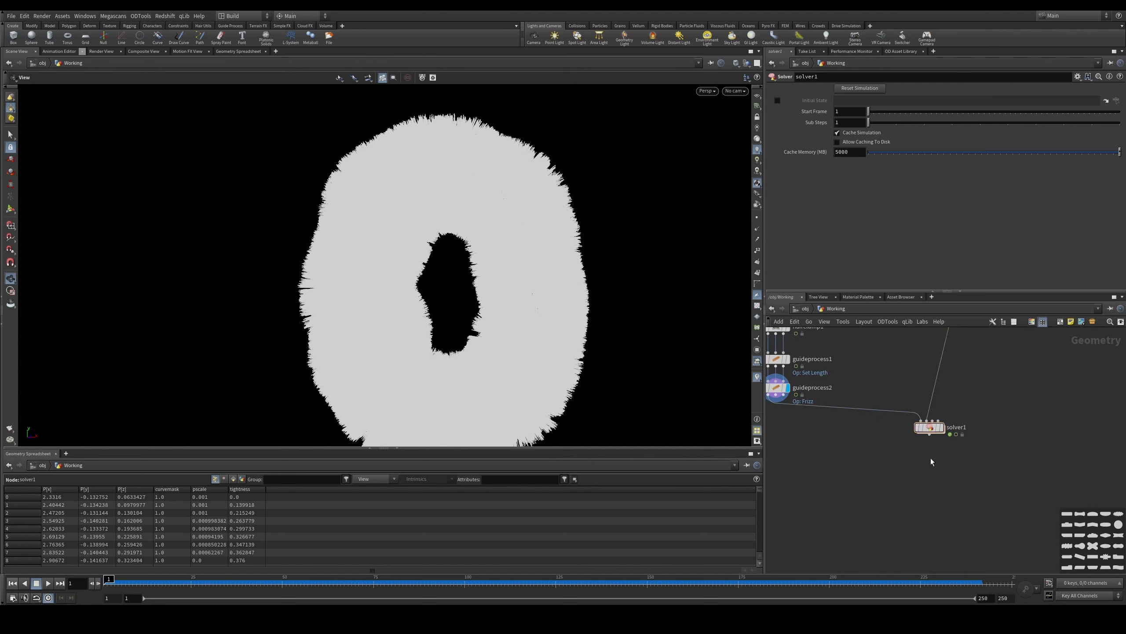
# Step: Add a Color node below solver1
pyautogui.press('Tab')
pyautogui.write('color')
pyautogui.press('Return')
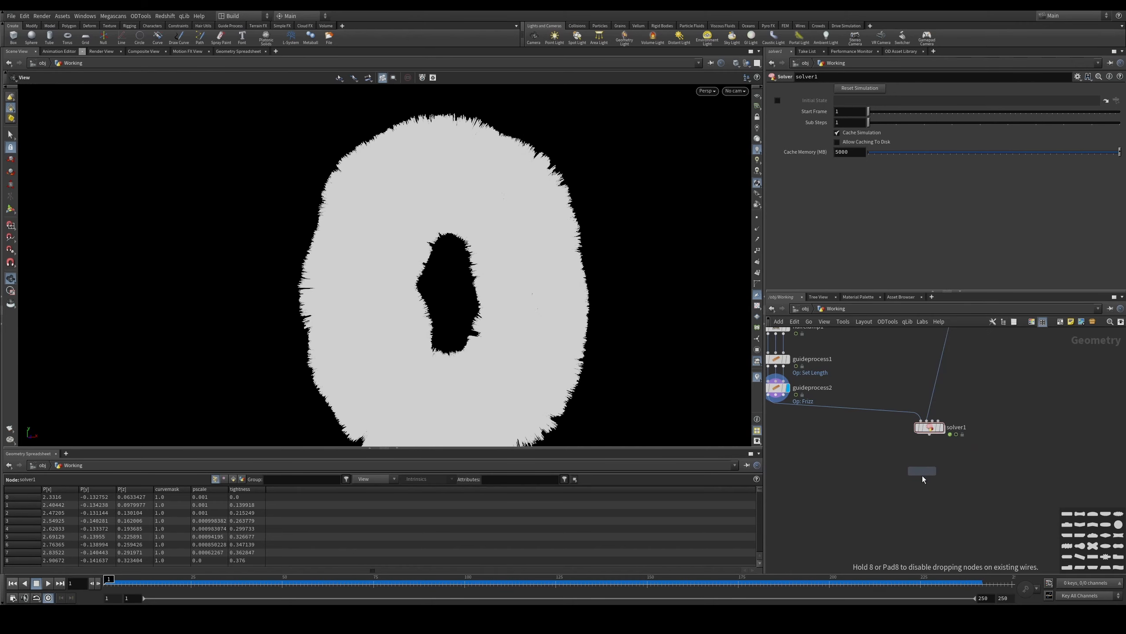
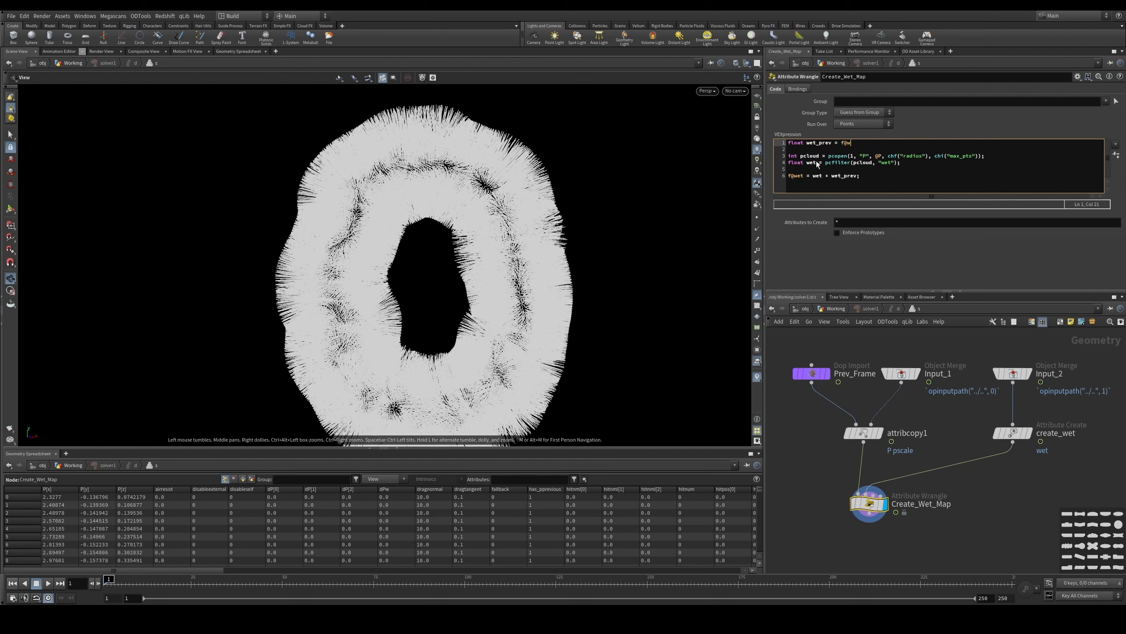
# Step: Finish the wet_prev declaration as f@wet in Create_Wet_Map and append the line f@wet = clamp(f@wet, 0, 1);
pyautogui.write(';')
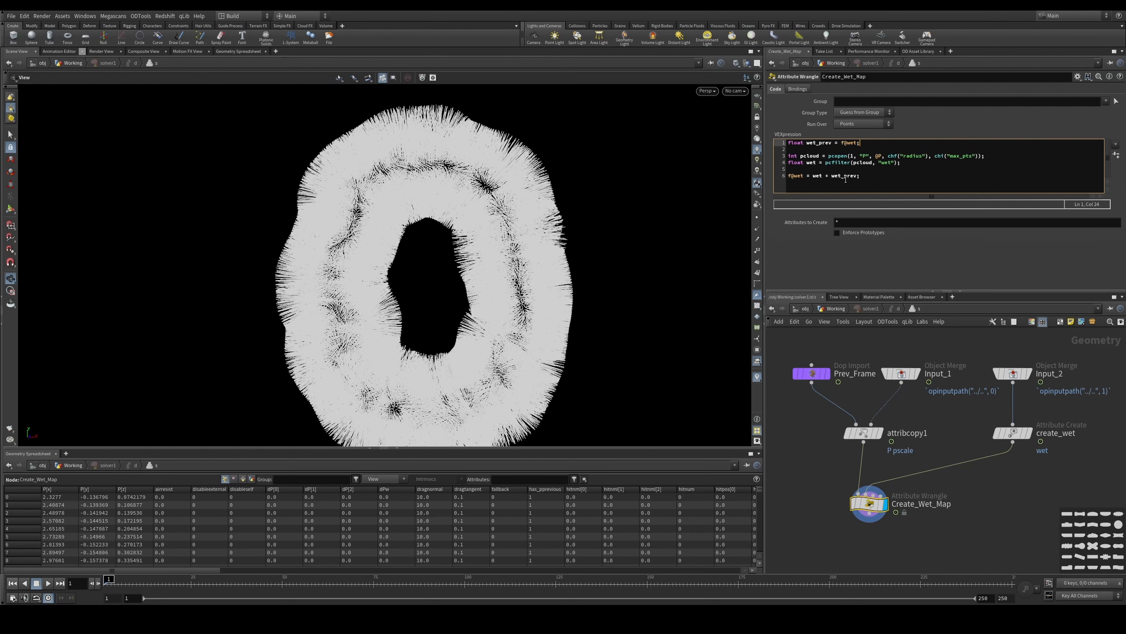
pyautogui.click(894, 176)
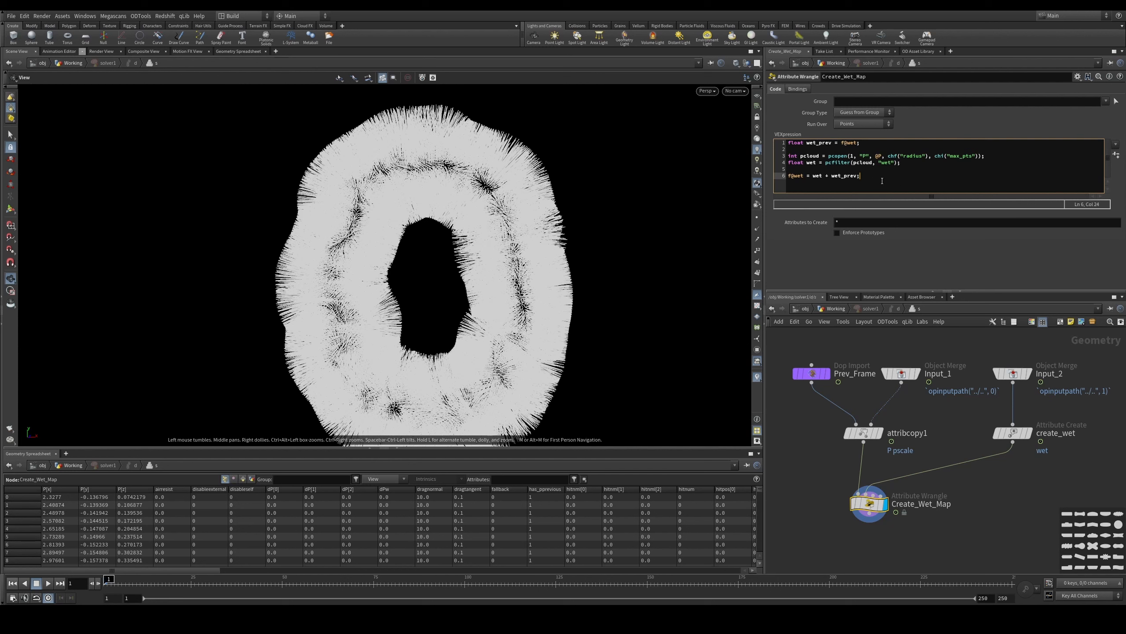
pyautogui.press('Return')
pyautogui.write('f@wet = clam')
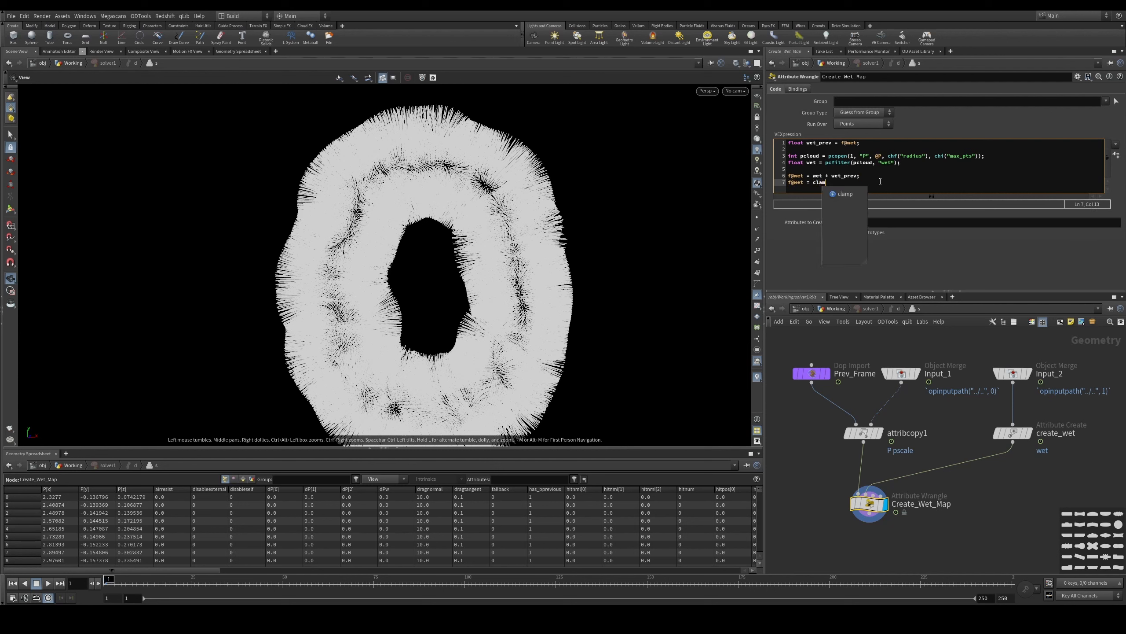
pyautogui.write('p(f@wet, 0, 1);')
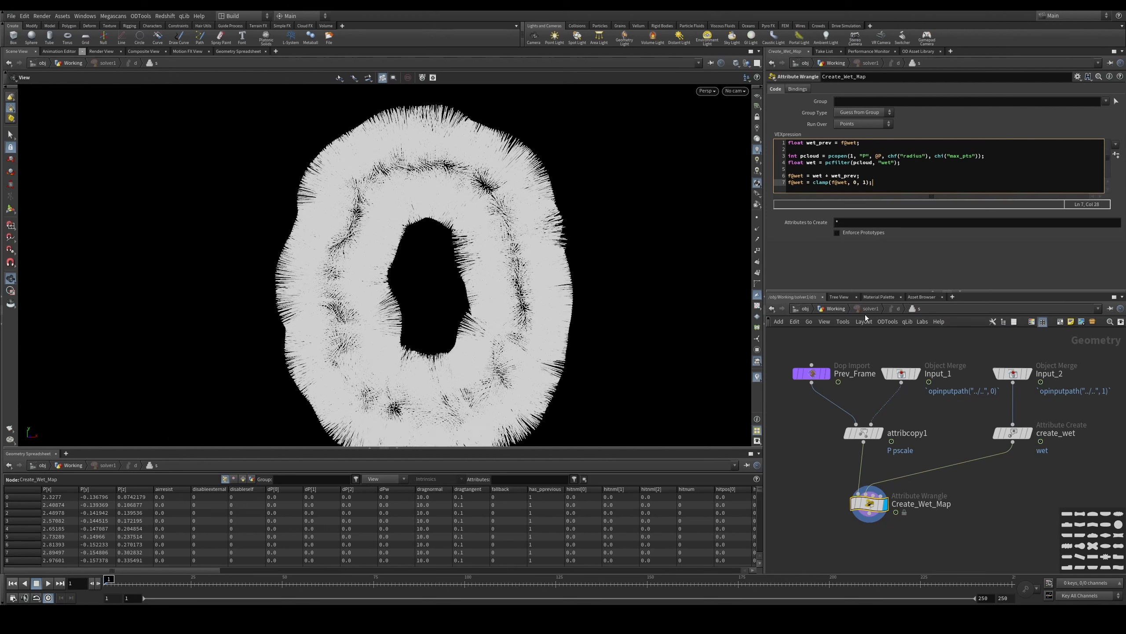
# Step: Go back to the Working network, display color1, play the first frames to check the wet map and return to frame 1
pyautogui.click(836, 309)
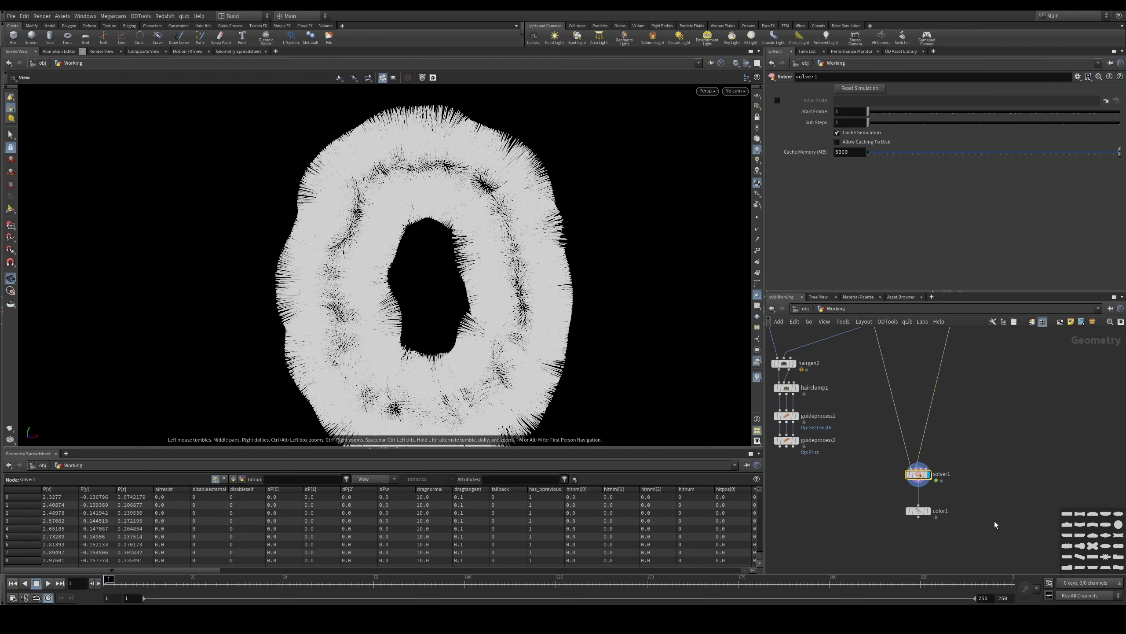
pyautogui.click(916, 511)
pyautogui.click(927, 511)
pyautogui.click(48, 583)
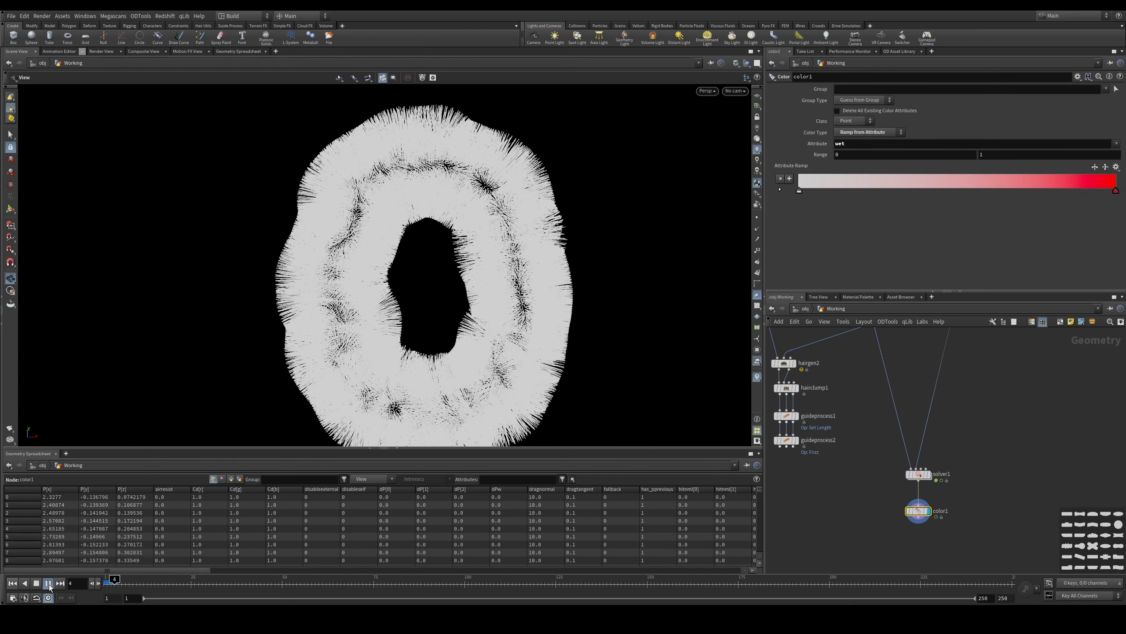
pyautogui.moveTo(130, 586); pyautogui.dragTo(94, 584)
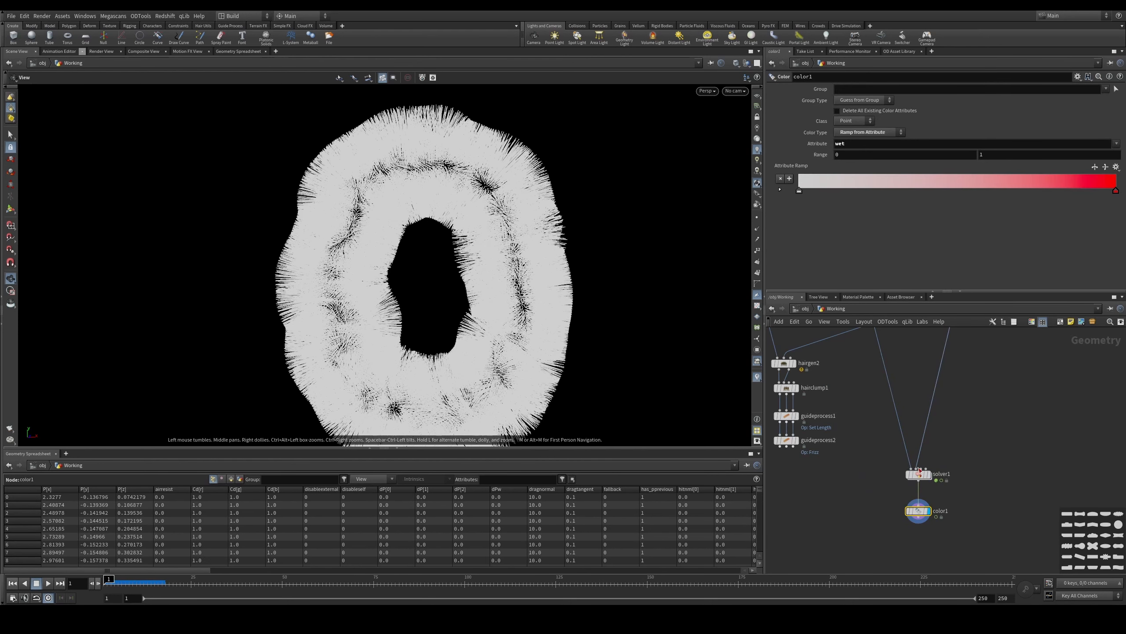
# Step: Create the channel parameters of Create_Wet_Map inside solver1 and set Radius to 0.1 and Max Pts to 10
pyautogui.doubleClick(918, 472)
pyautogui.click(1116, 155)
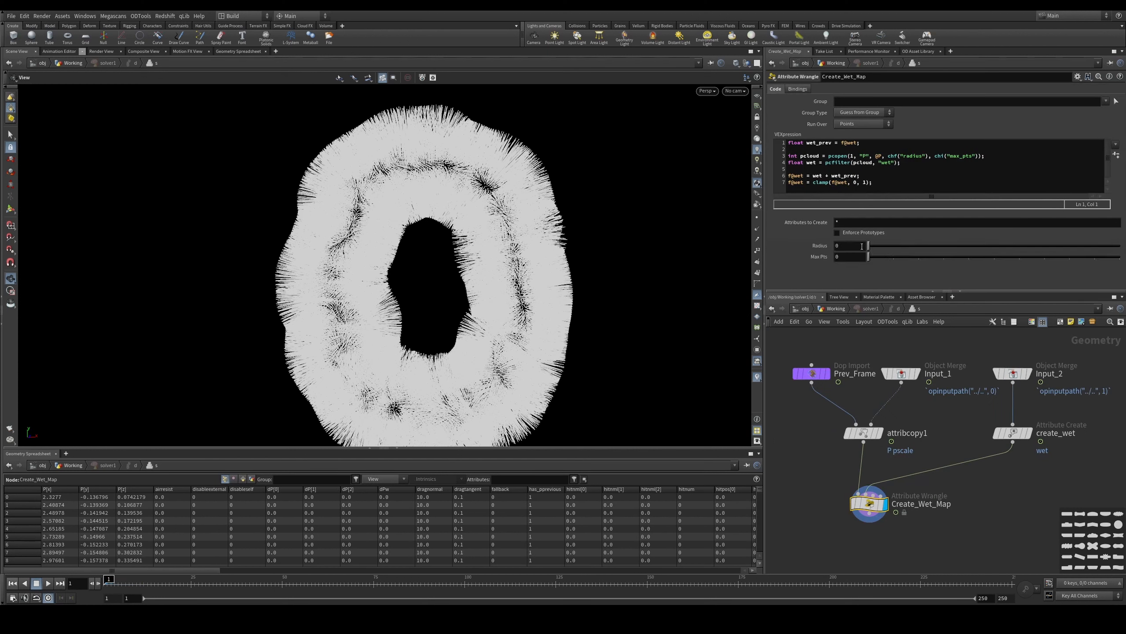
pyautogui.write('1')
pyautogui.press('Tab')
pyautogui.write('10')
pyautogui.press('Return')
# Step: Return to the Working network, play the simulation to examine the wet map's spread, and rewind to frame 1
pyautogui.click(832, 311)
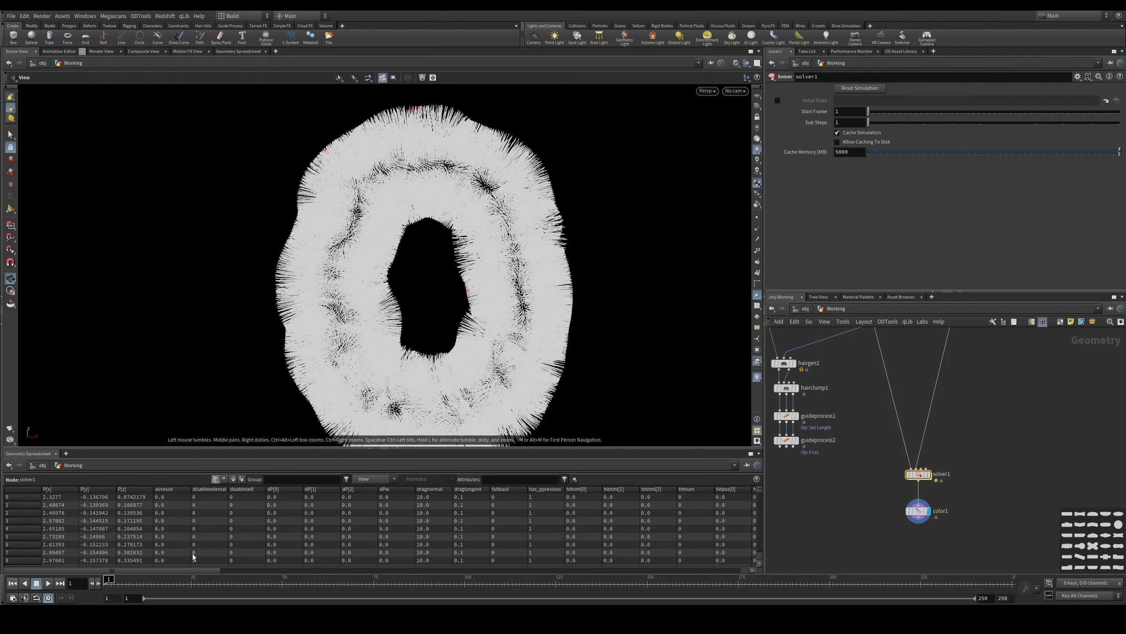
pyautogui.click(48, 583)
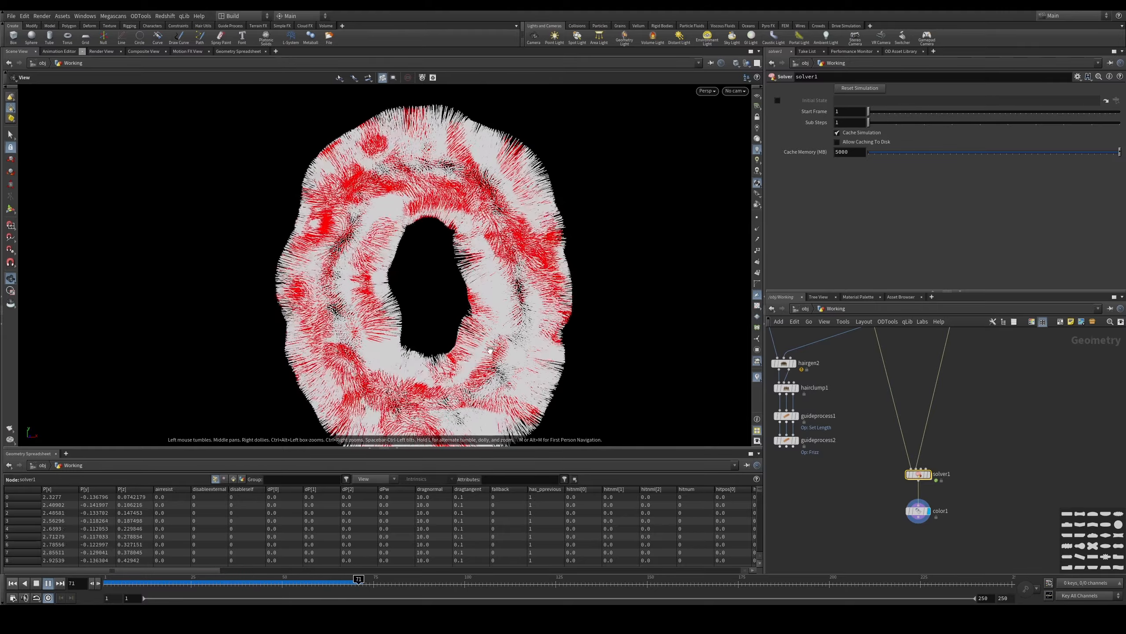
pyautogui.click(12, 583)
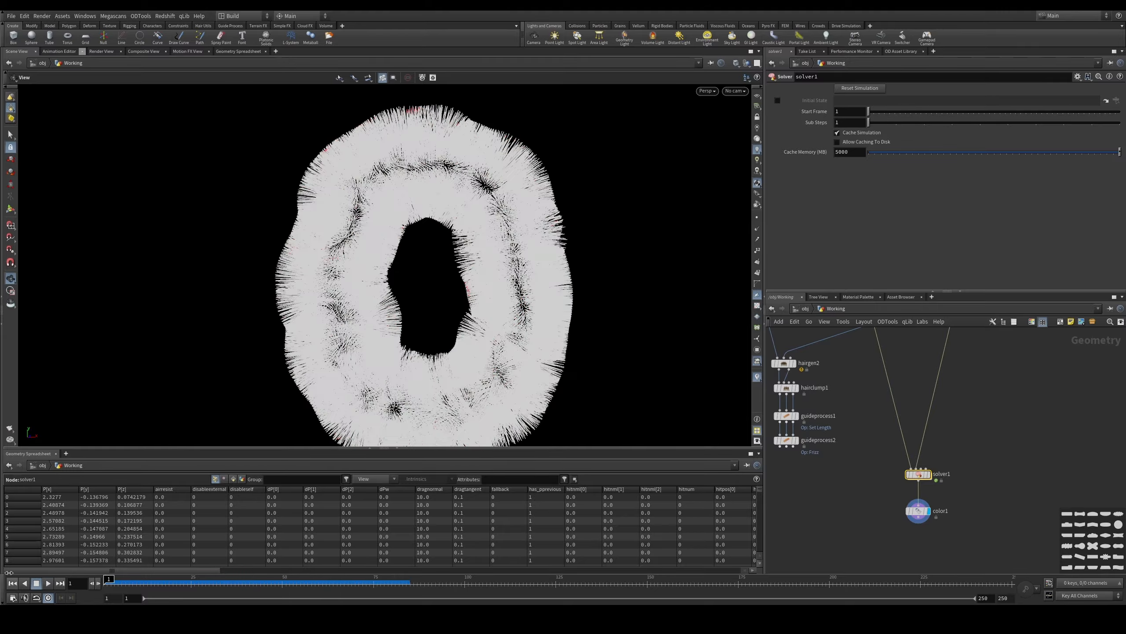
# Step: Insert the line wet_prev *= chf("decay"); below the wet_prev declaration in Create_Wet_Map inside solver1
pyautogui.doubleClick(918, 474)
pyautogui.click(872, 142)
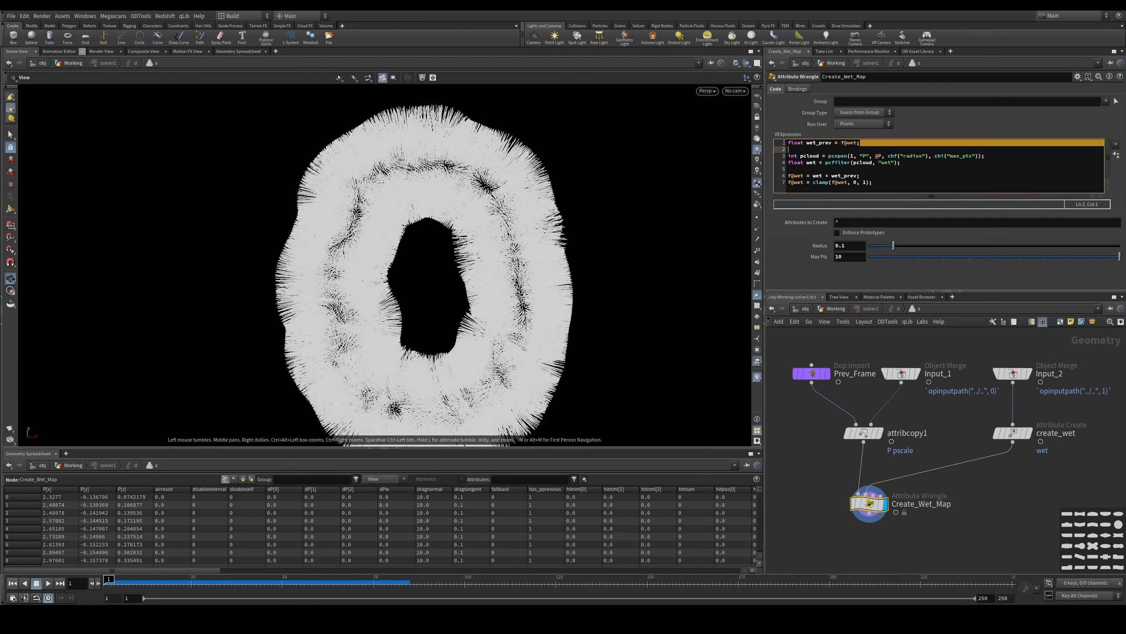
pyautogui.press('Return')
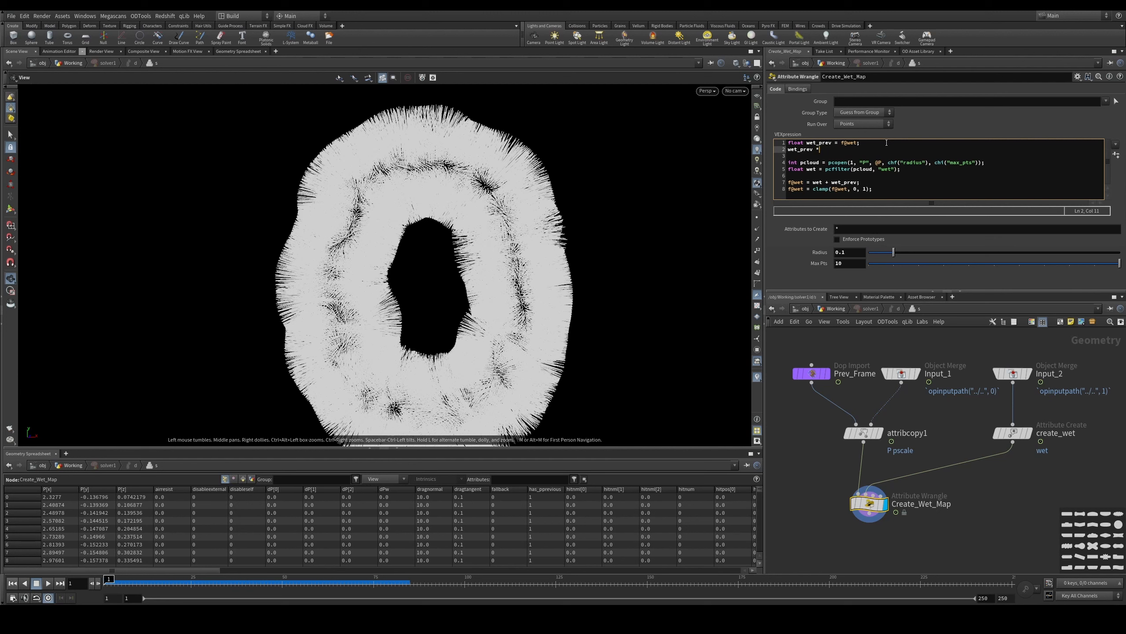
pyautogui.write('wet_prev *= chf("decay')
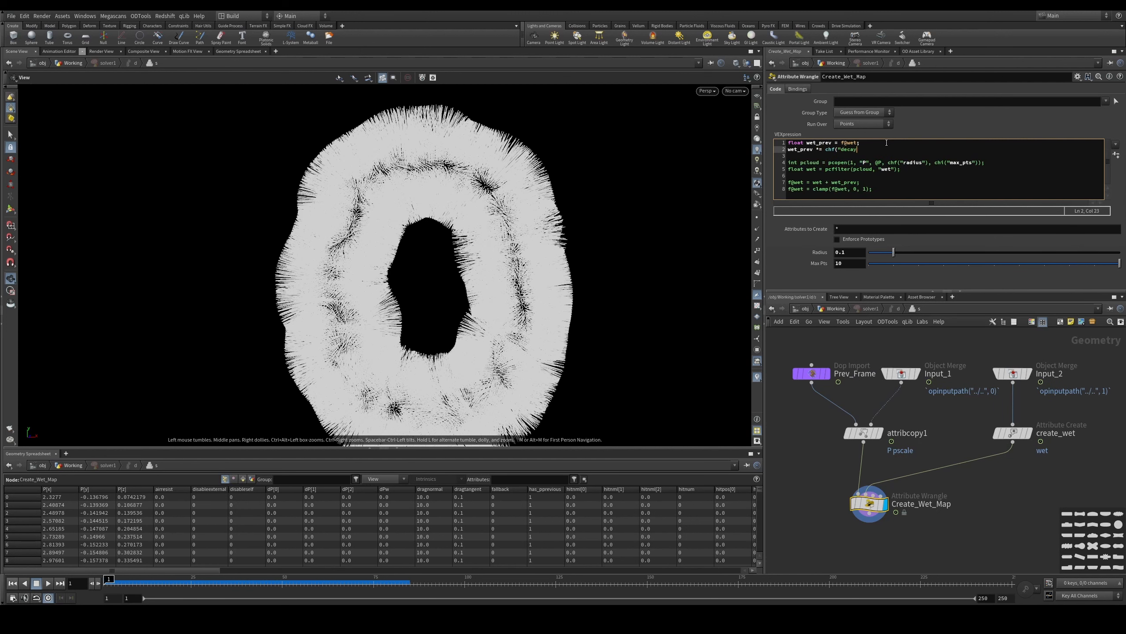
pyautogui.write('");')
# Step: Create the Decay parameter on Create_Wet_Map, set it to 0.9 and go back to the Working network
pyautogui.click(1116, 154)
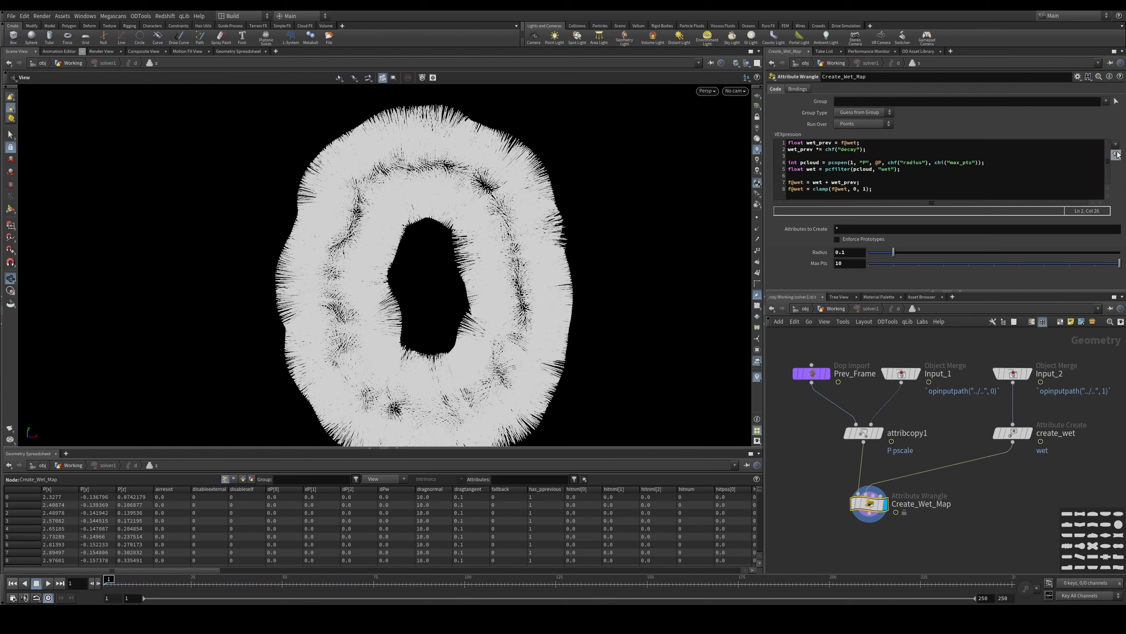
pyautogui.click(847, 272)
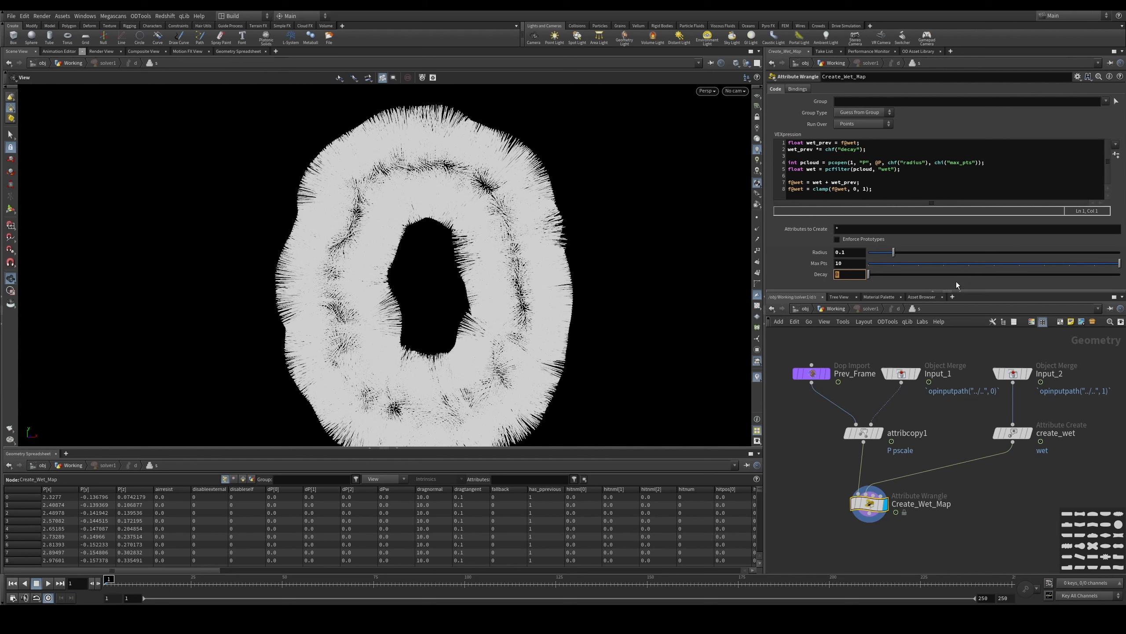
pyautogui.write('0.9')
pyautogui.press('Return')
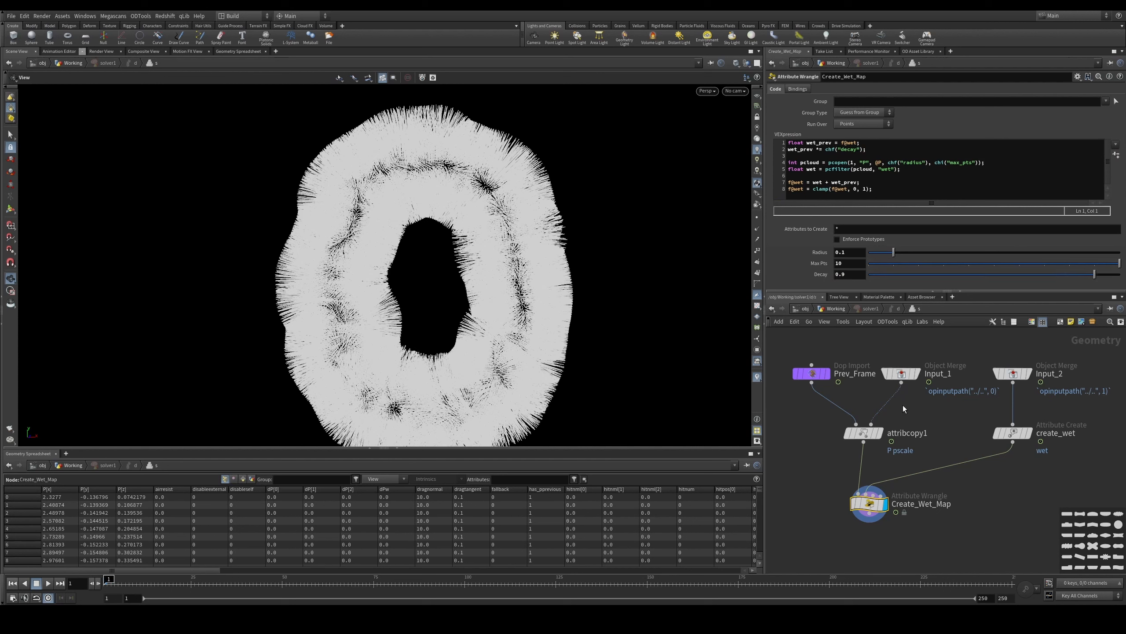
pyautogui.click(836, 309)
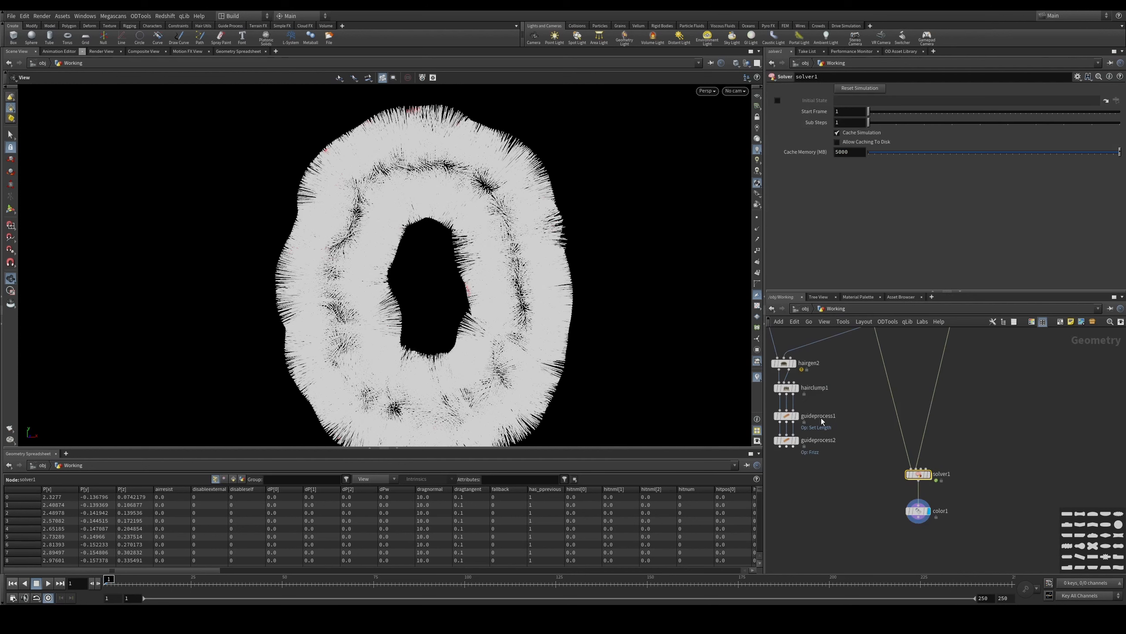
# Step: Play the simulation to examine how the wetness decays on the hair ring, and rewind to frame 1
pyautogui.click(49, 583)
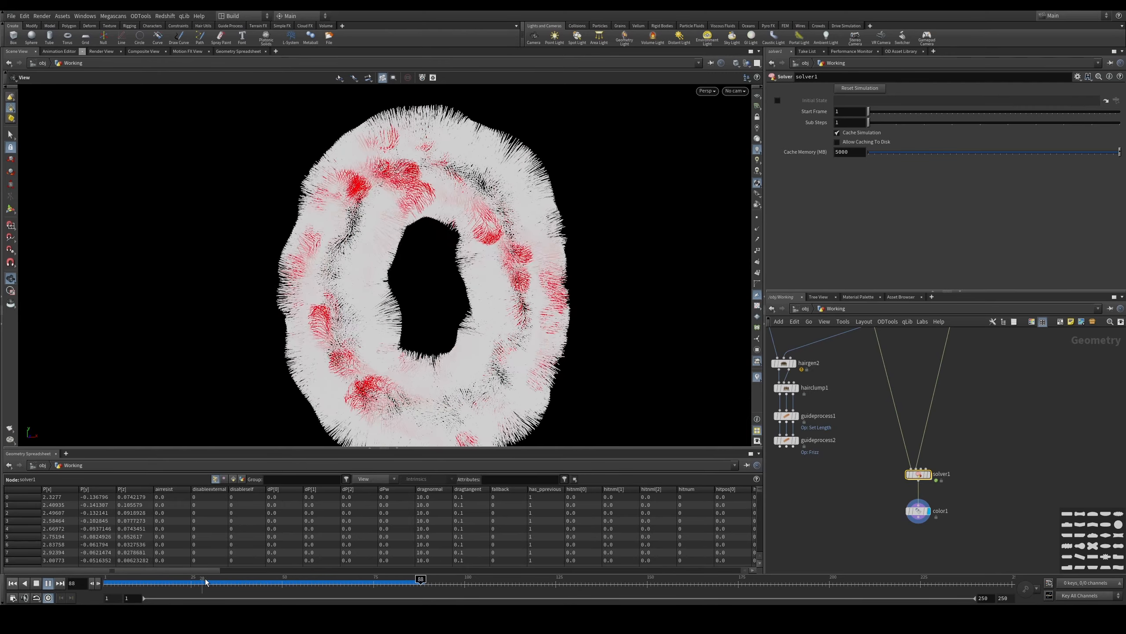
pyautogui.moveTo(205, 581); pyautogui.dragTo(62, 583)
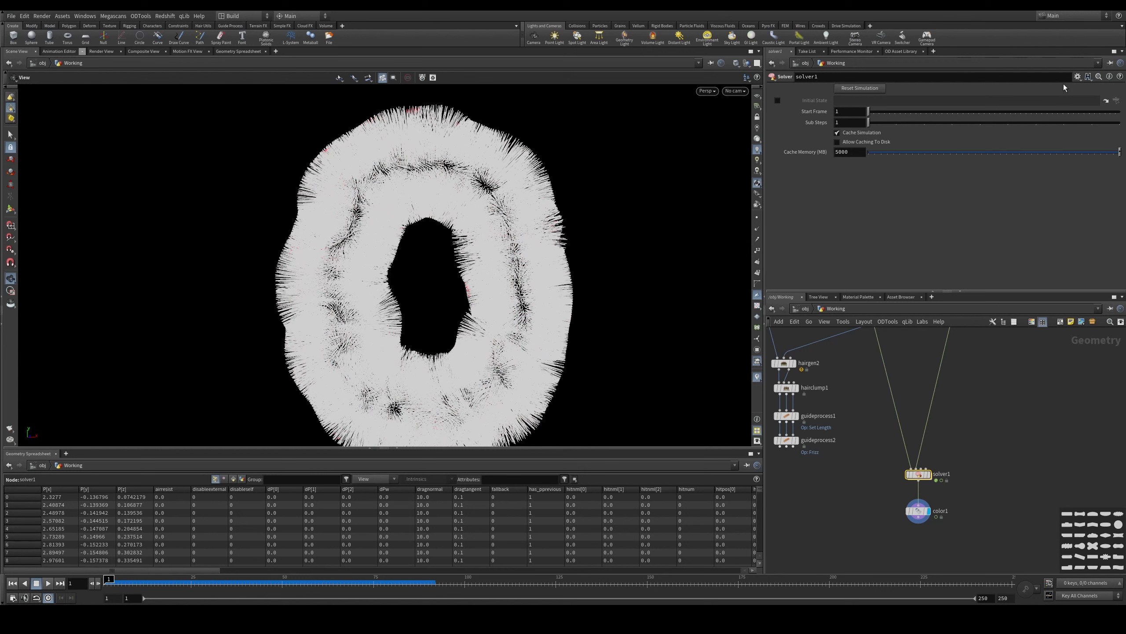
# Step: Open the parameter interface editor for solver1 and turn off Forbid Linking Parameters from Outside this Subnet
pyautogui.click(1078, 76)
pyautogui.click(1054, 87)
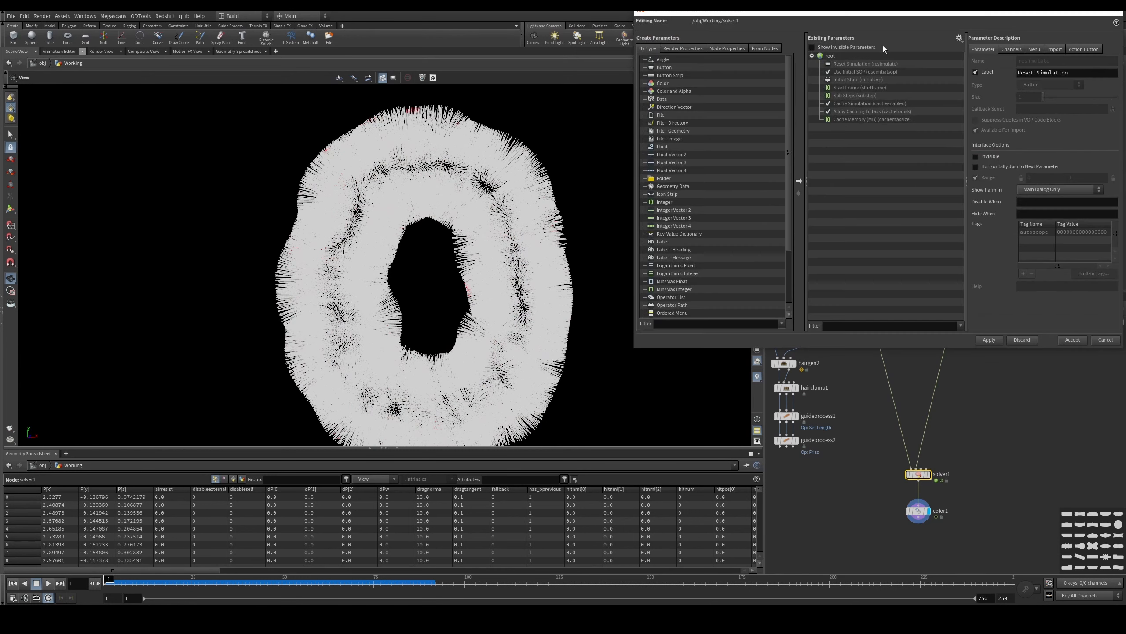
pyautogui.moveTo(893, 15); pyautogui.dragTo(480, 65)
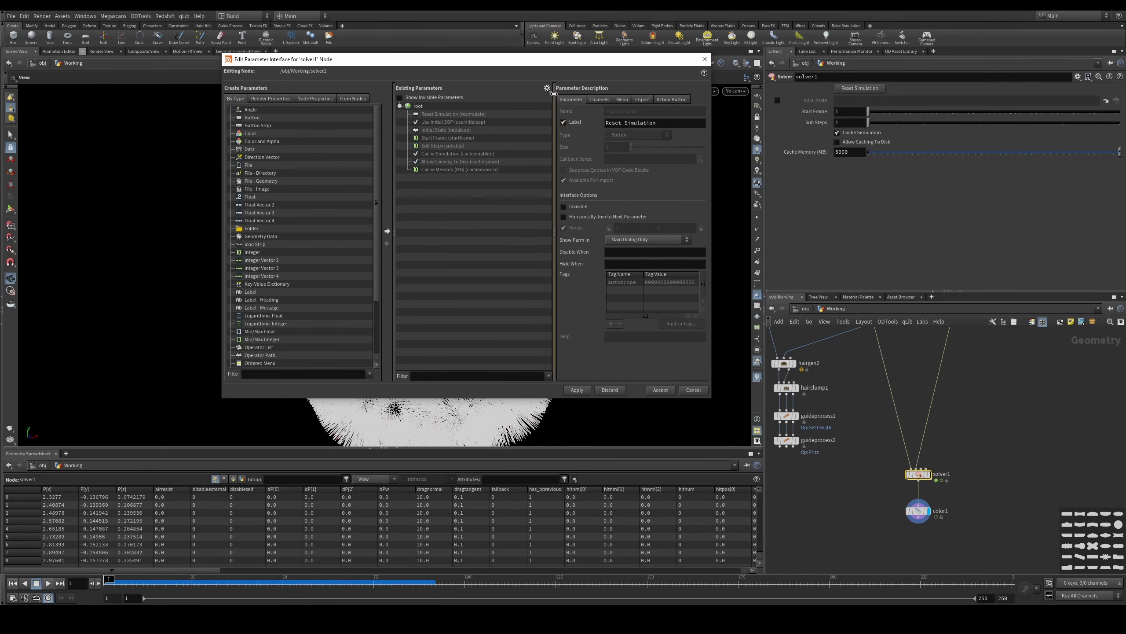
pyautogui.click(546, 88)
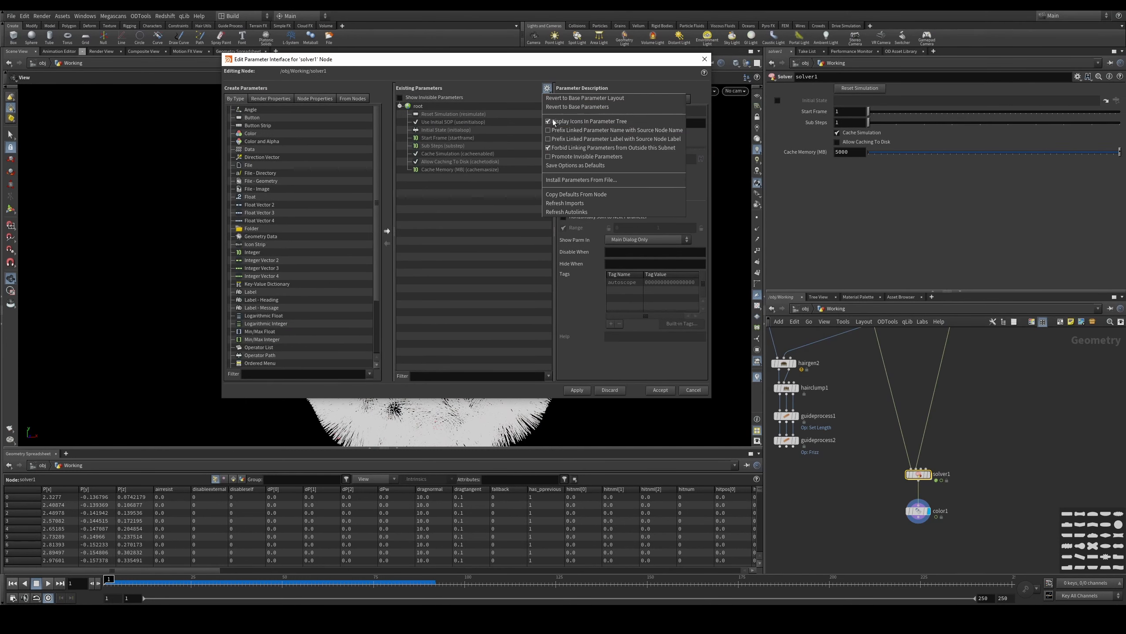
pyautogui.click(549, 151)
# Step: Promote Radius, Max Pts and Decay from Create_Wet_Map to solver1's parameter interface, accept the changes and return to the Working network
pyautogui.doubleClick(910, 473)
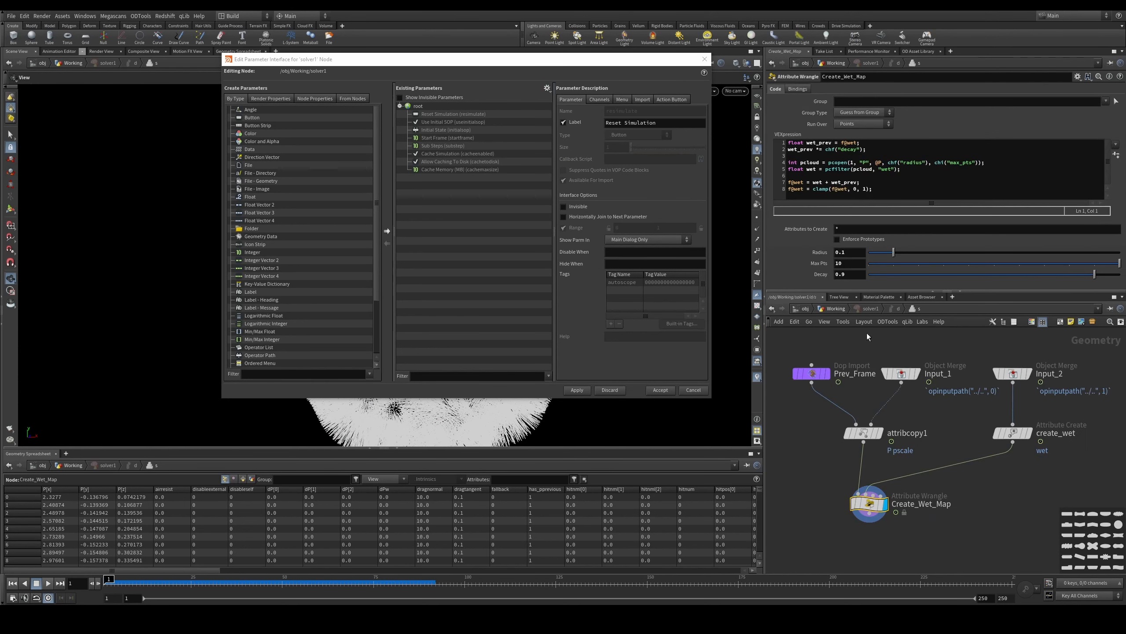
pyautogui.moveTo(820, 252); pyautogui.dragTo(488, 177)
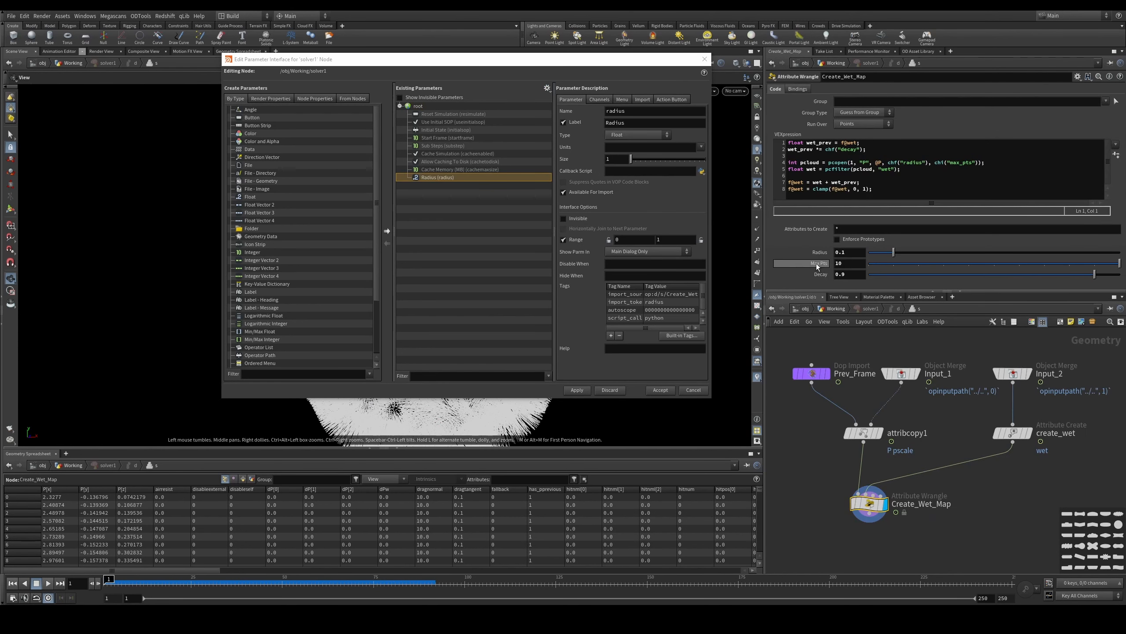
pyautogui.moveTo(819, 265); pyautogui.dragTo(501, 244)
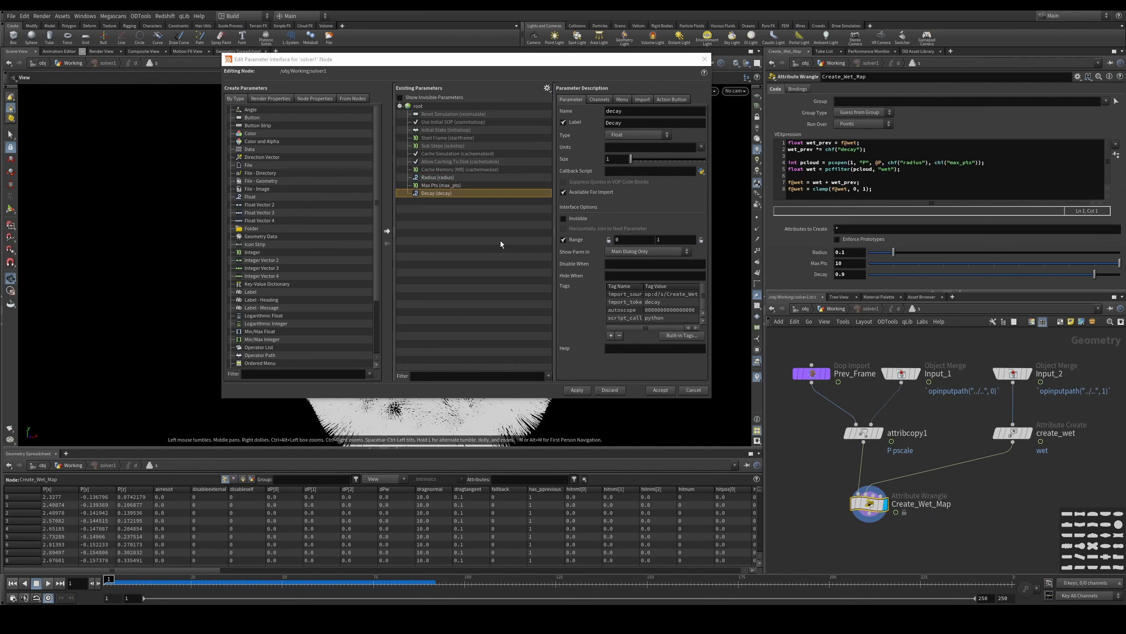
pyautogui.click(661, 389)
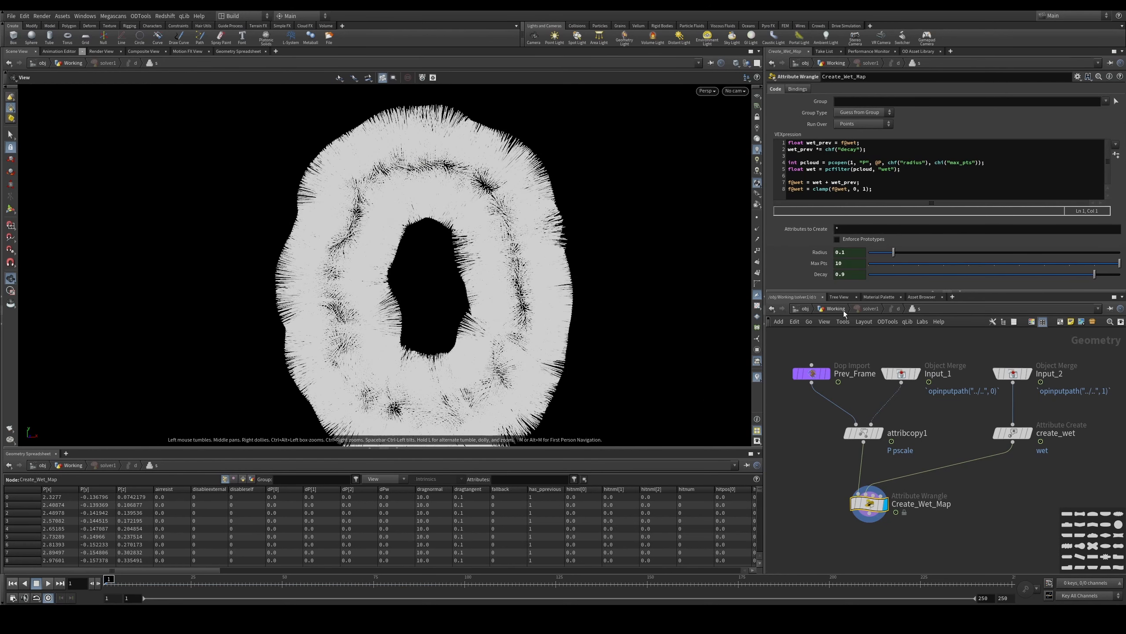
pyautogui.click(838, 310)
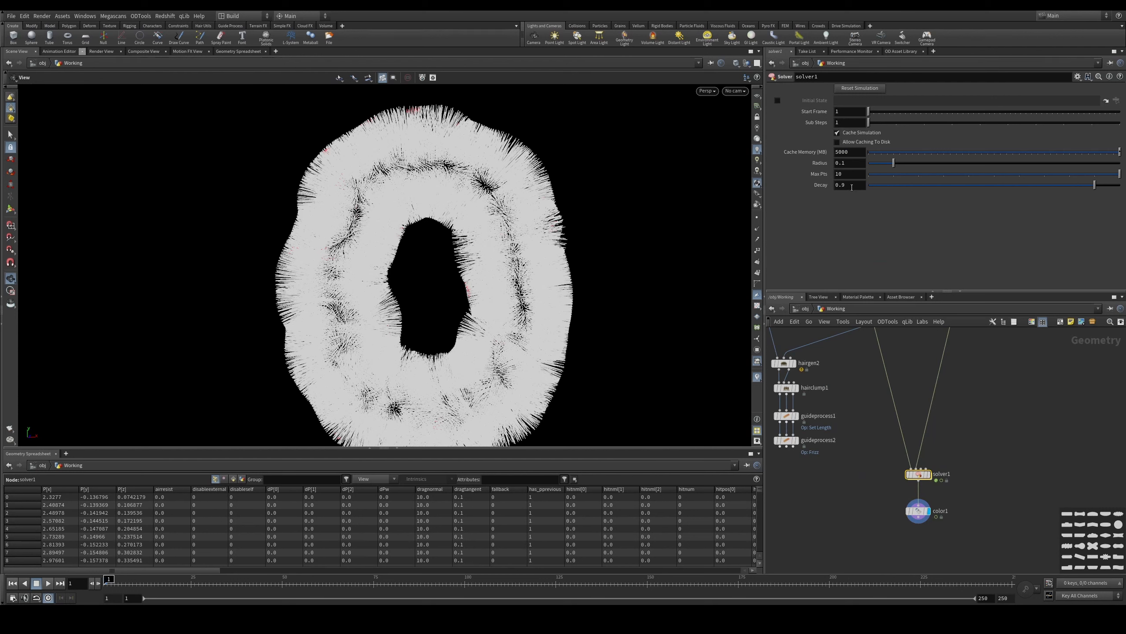
# Step: Set solver1's Decay to 1, play the simulation to check the wet map and rewind to frame 1
pyautogui.doubleClick(851, 187)
pyautogui.write('1')
pyautogui.press('Return')
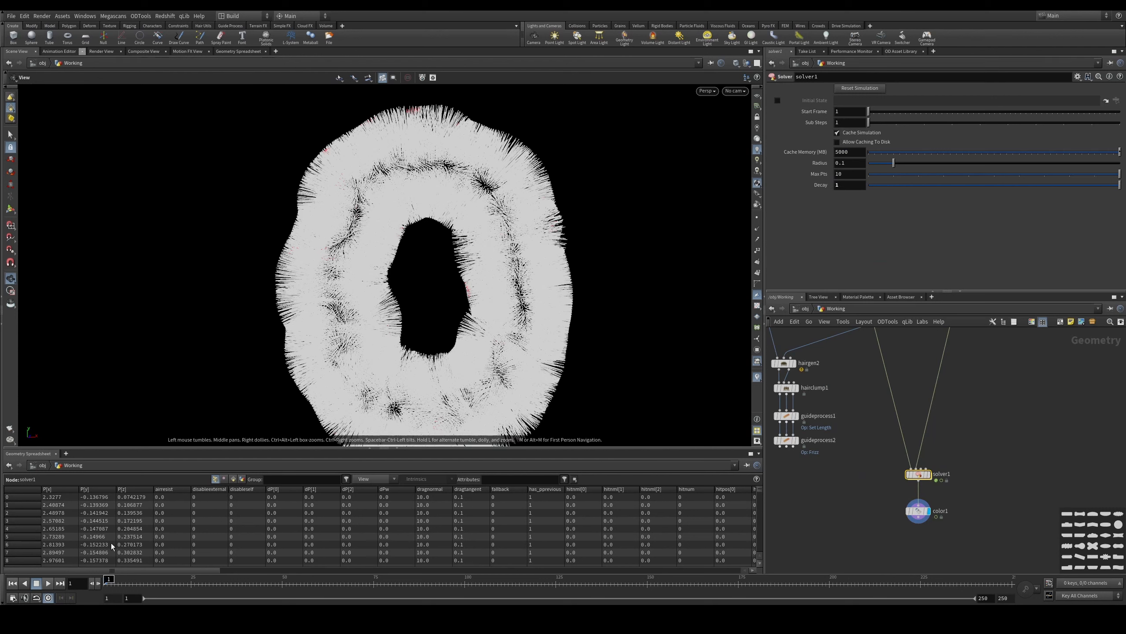
pyautogui.click(49, 583)
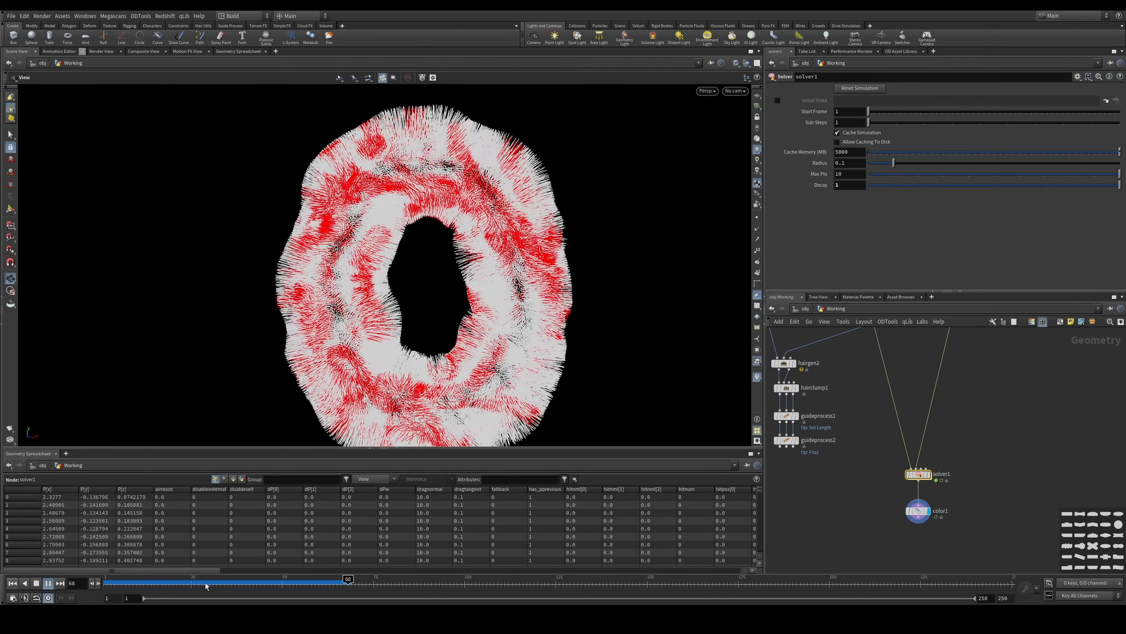
pyautogui.click(13, 584)
# Step: Set solver1's Decay to 0.1, play the simulation to compare the wetness and rewind to frame 1
pyautogui.write('0.1')
pyautogui.press('Return')
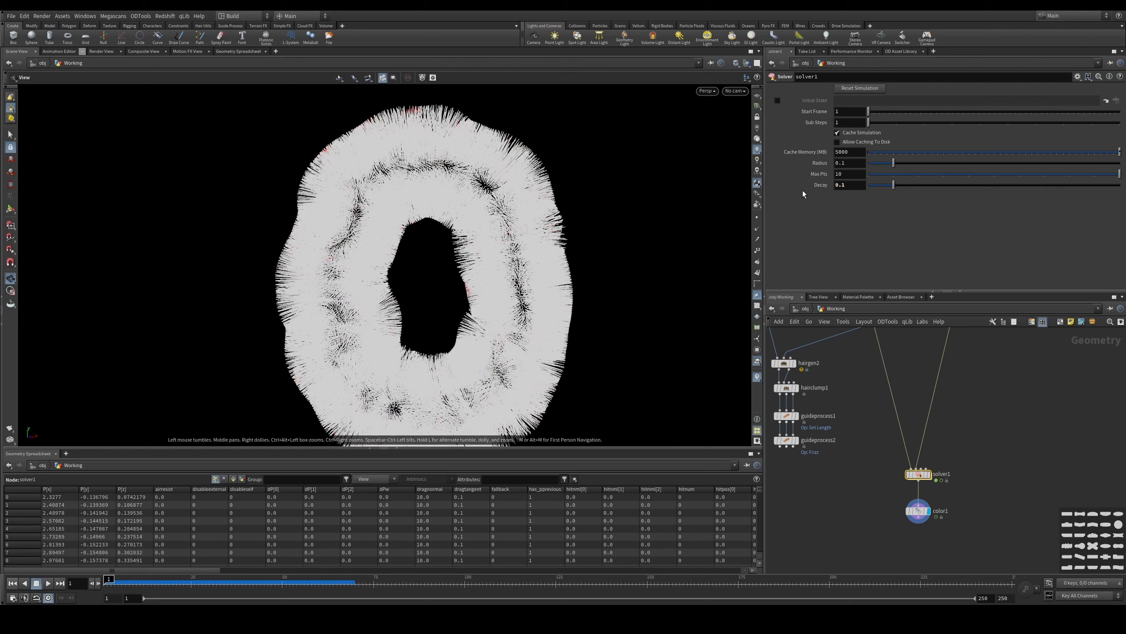
pyautogui.click(48, 583)
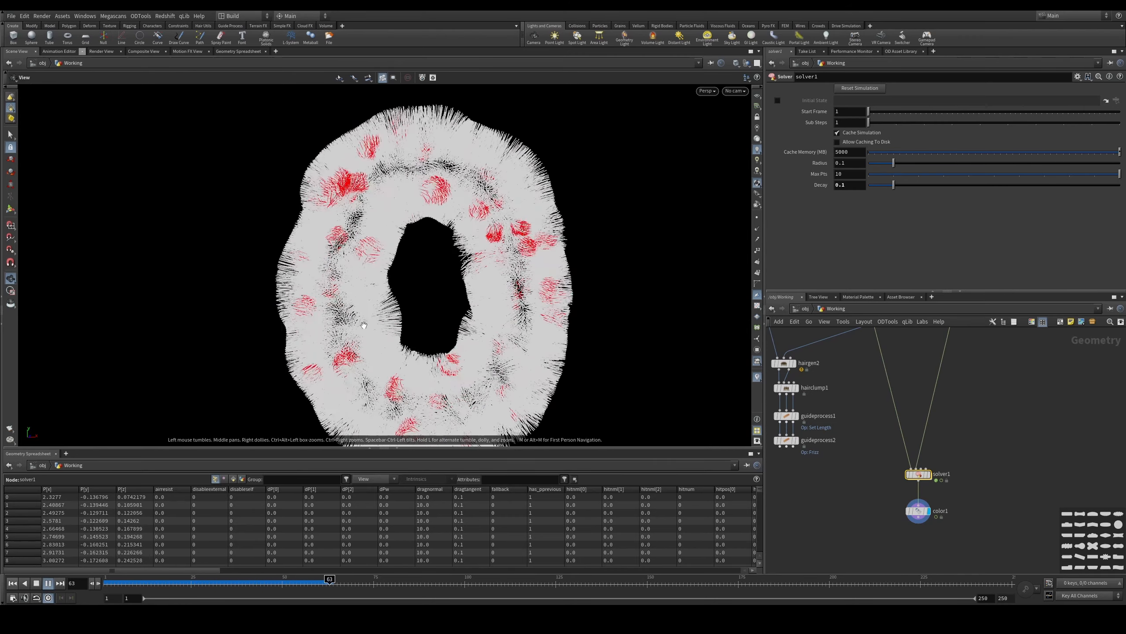
pyautogui.click(13, 583)
# Step: Set solver1's Decay to 0.95, play the simulation and stop at frame 40 to inspect the wet map
pyautogui.moveTo(848, 185); pyautogui.dragTo(791, 197)
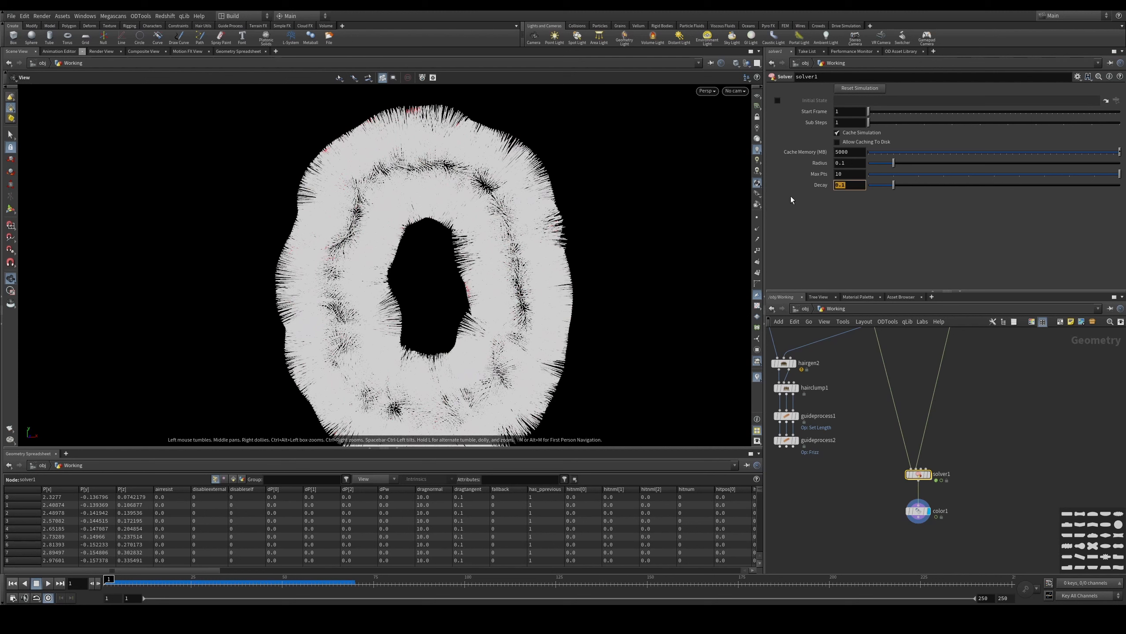
pyautogui.write('0.95')
pyautogui.press('Return')
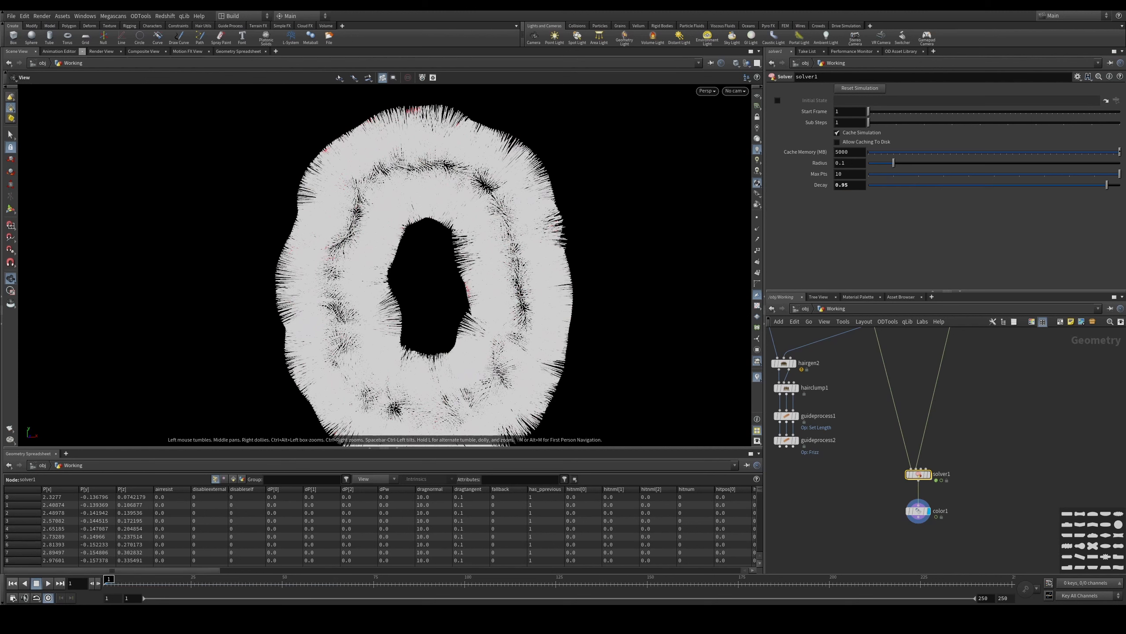
pyautogui.click(48, 583)
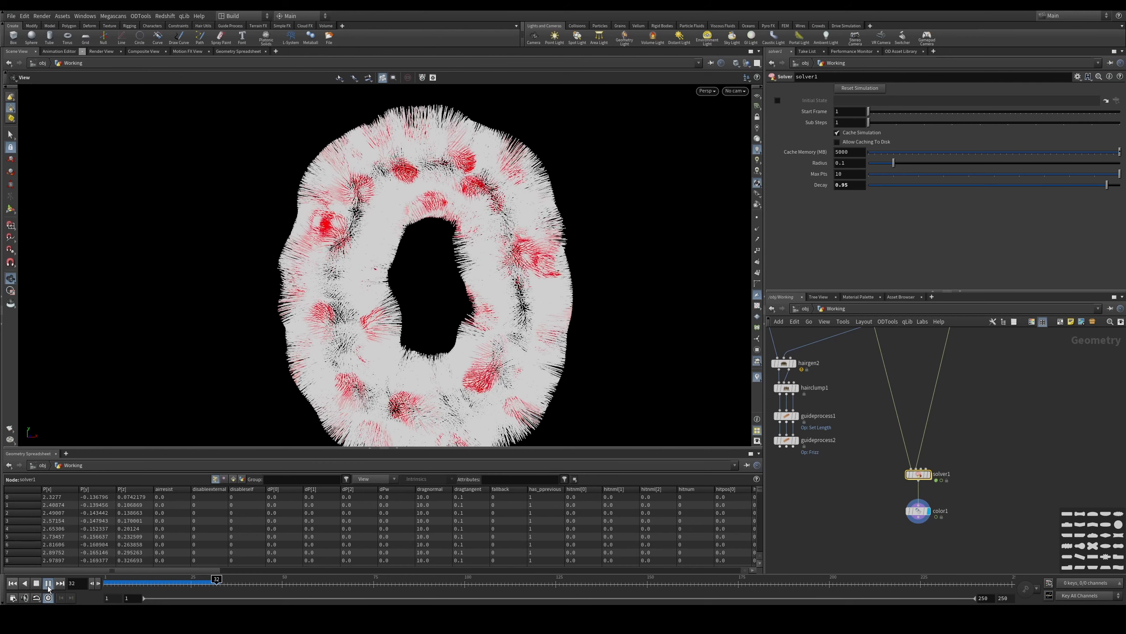
pyautogui.click(246, 583)
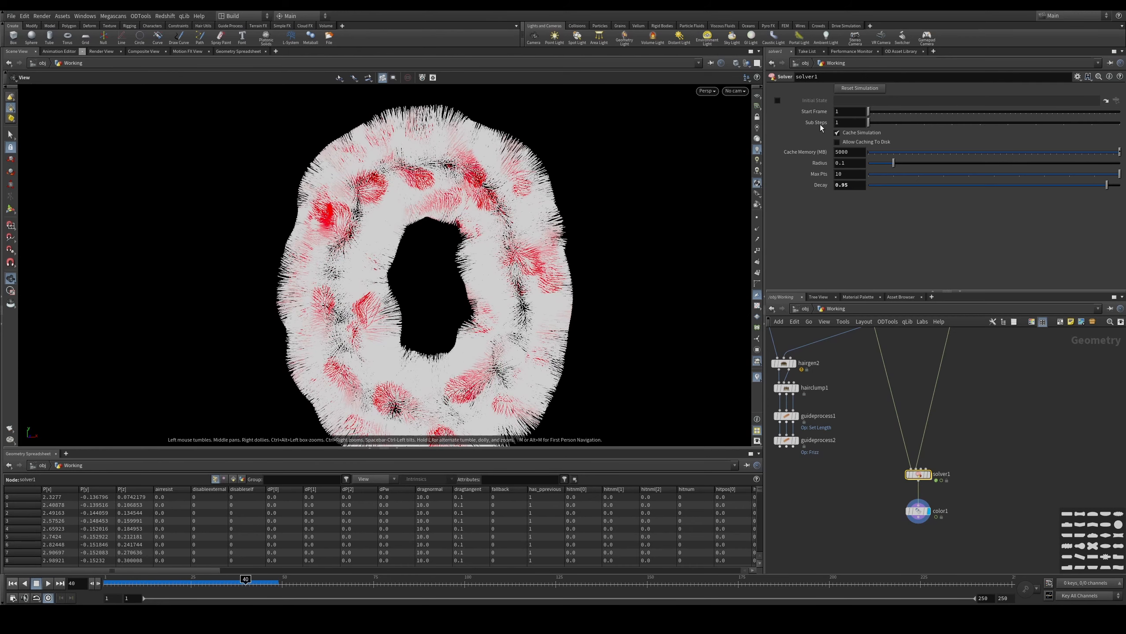
# Step: Try a Radius of 0.5 on solver1 and scrub the timeline to frame 24 to check the wet spread
pyautogui.doubleClick(853, 163)
pyautogui.write('0.5')
pyautogui.press('Return')
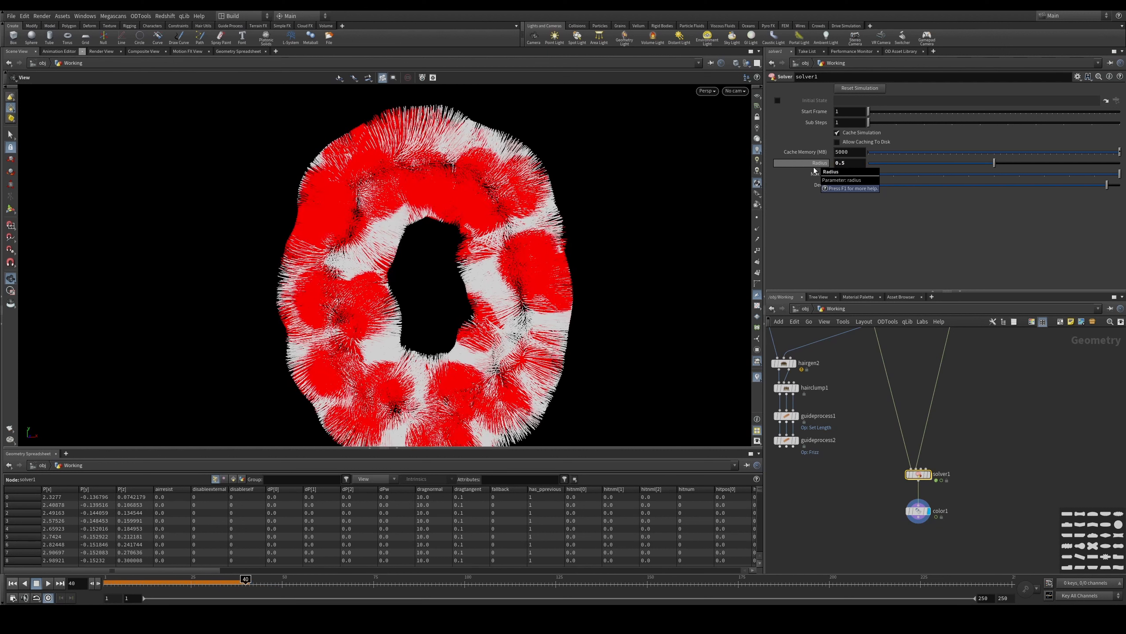
pyautogui.moveTo(106, 583); pyautogui.dragTo(188, 581)
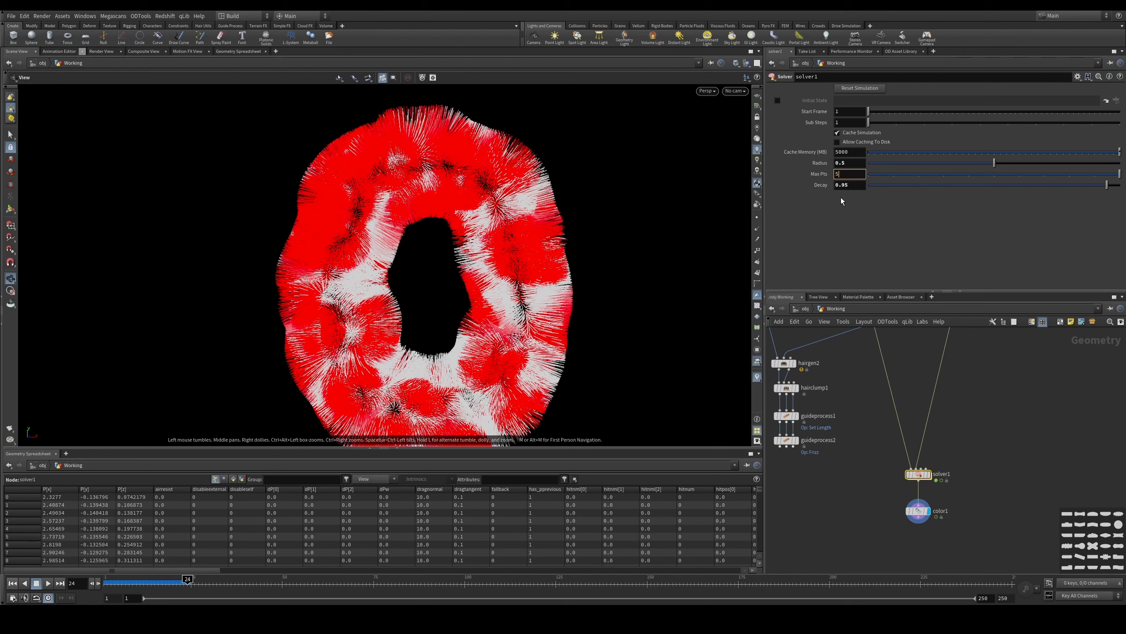
# Step: Set solver1's Max Pts to 5 and Radius to 0.3, and replay the simulation from frame 1
pyautogui.write('5')
pyautogui.press('Return')
pyautogui.write('3')
pyautogui.press('Return')
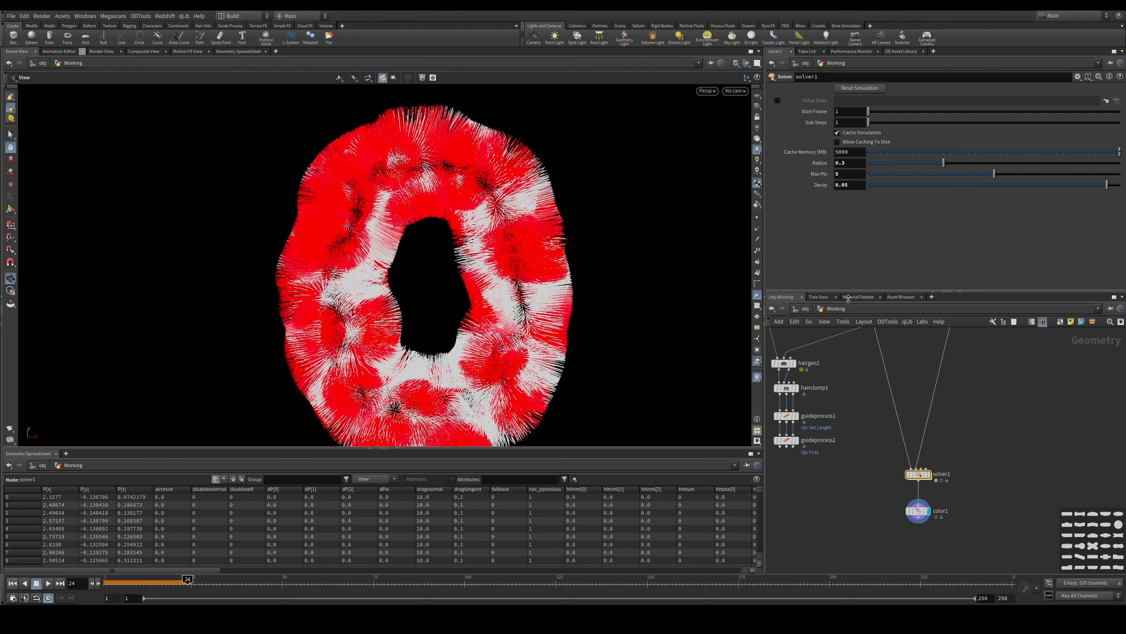
pyautogui.moveTo(176, 585); pyautogui.dragTo(57, 597)
pyautogui.click(47, 584)
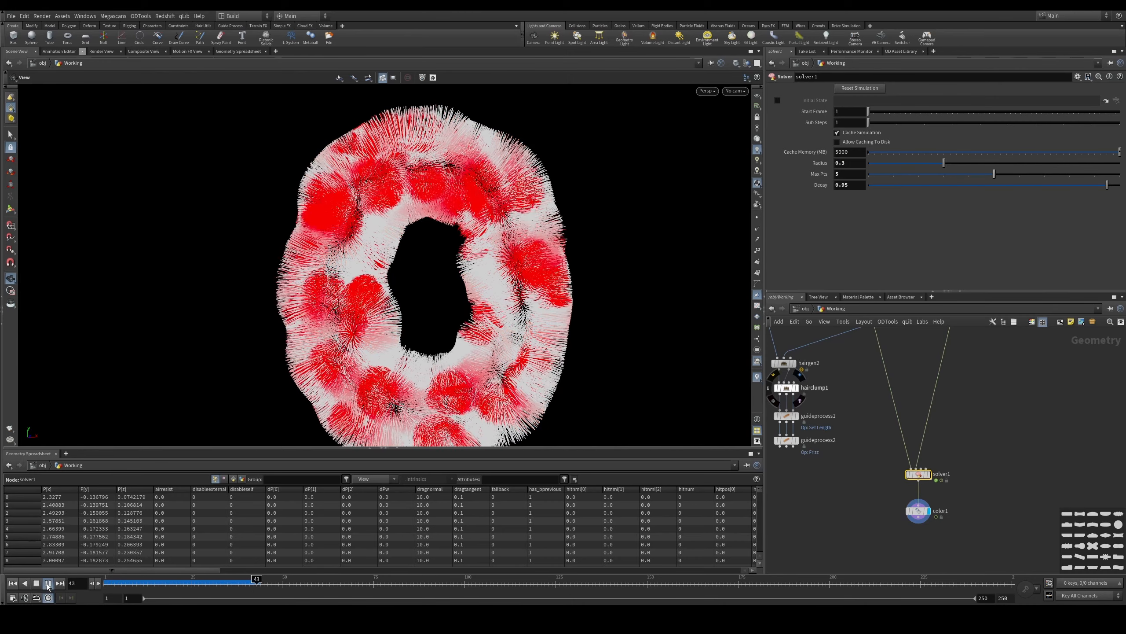
# Step: Connect the output of guideprocess2 to the first input of solver1
pyautogui.moveTo(780, 446); pyautogui.dragTo(899, 466)
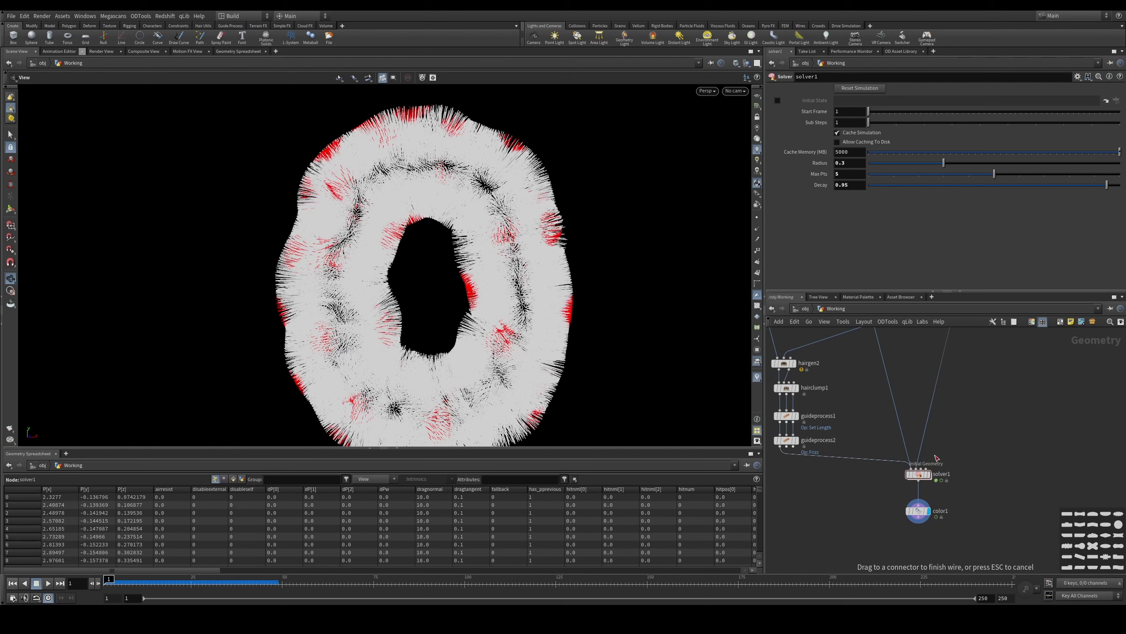
pyautogui.click(874, 492)
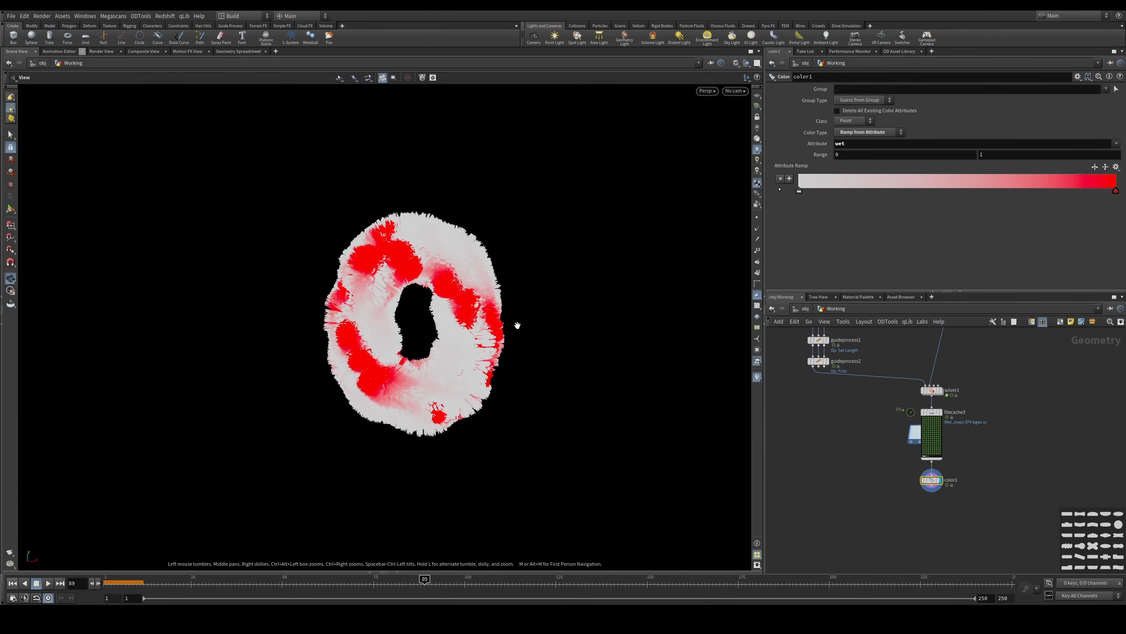
# Step: Render a flipbook of the current viewport over the range $RFSTART to $RFEND and play it back in MPlay
pyautogui.click(10, 552)
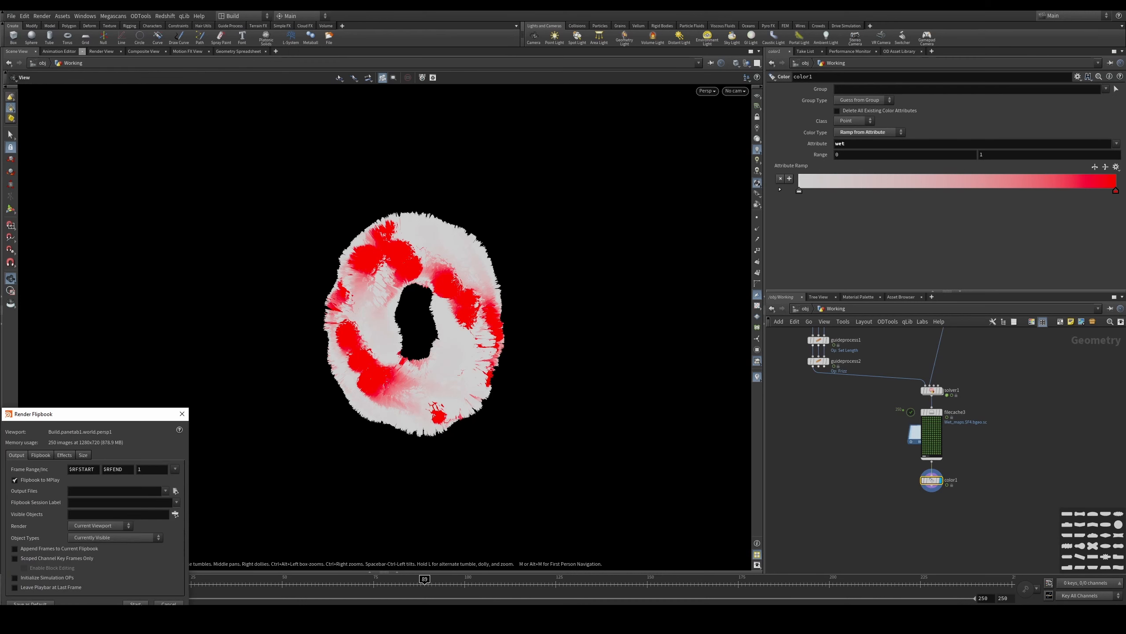
pyautogui.click(135, 603)
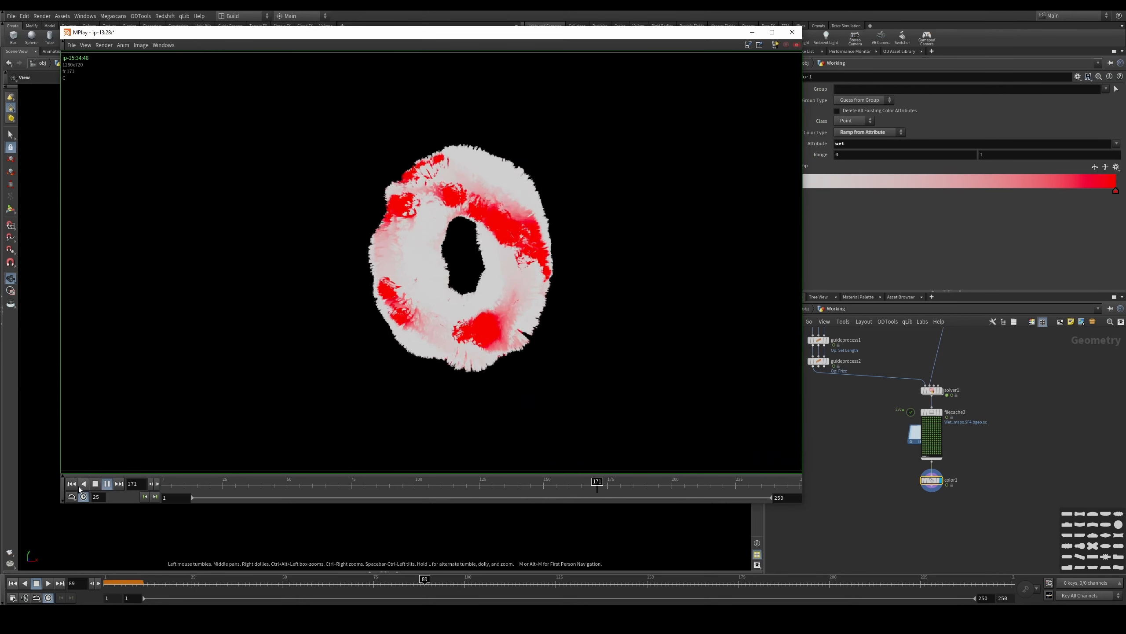
pyautogui.click(107, 483)
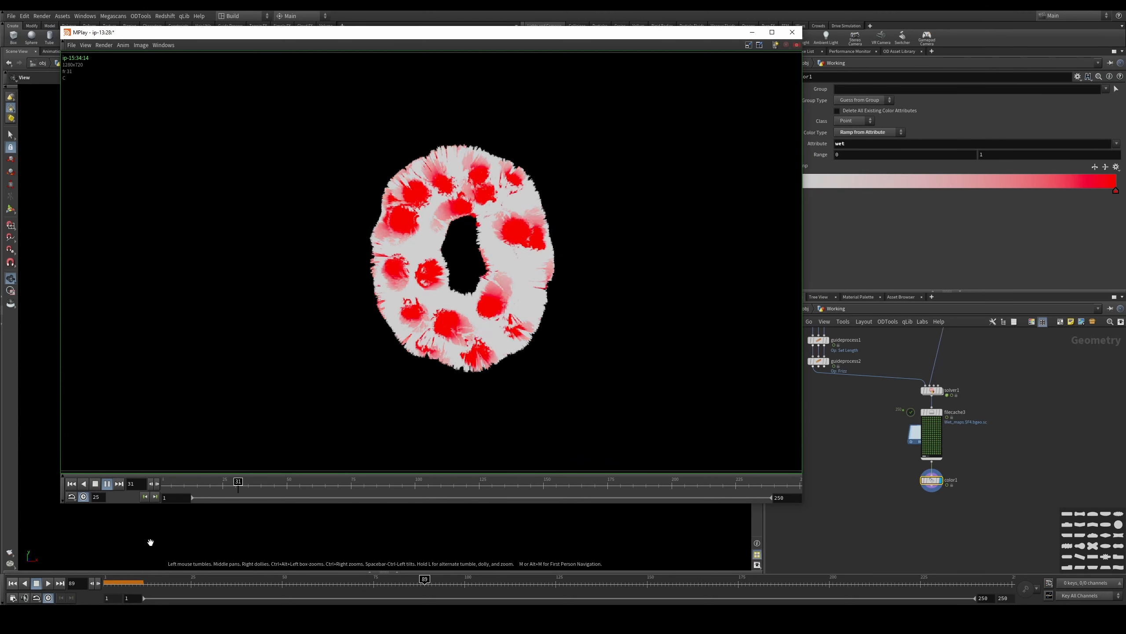